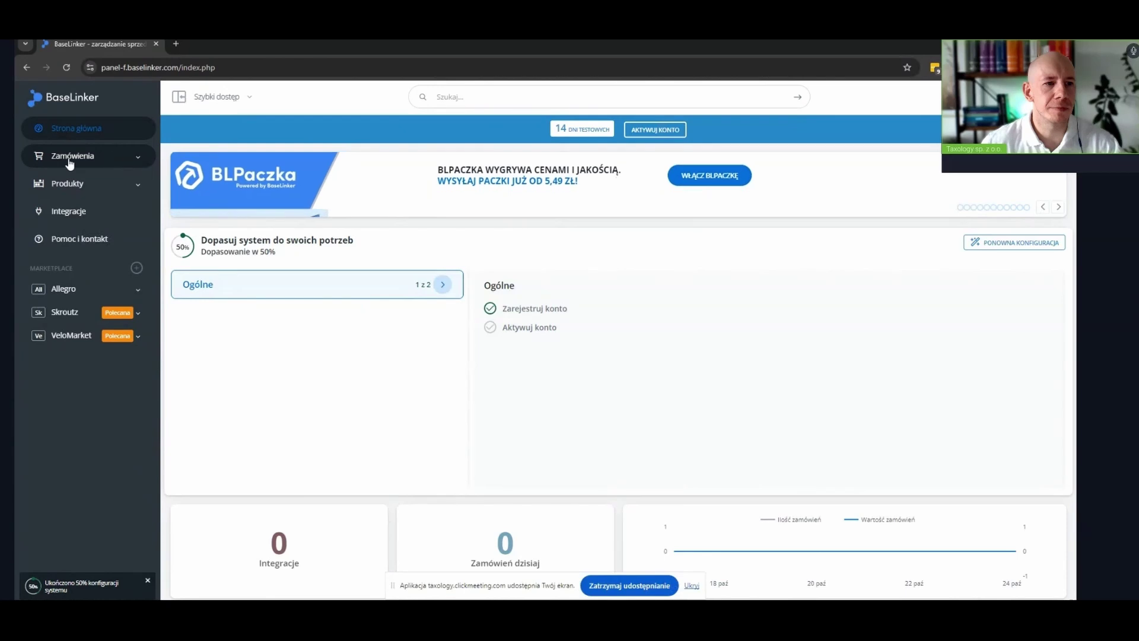
Go to Zamówienia > Ustawienia and open the Pola dodatkowe tab listing Pole dodatkowe 1 and 2
left_click(131, 158)
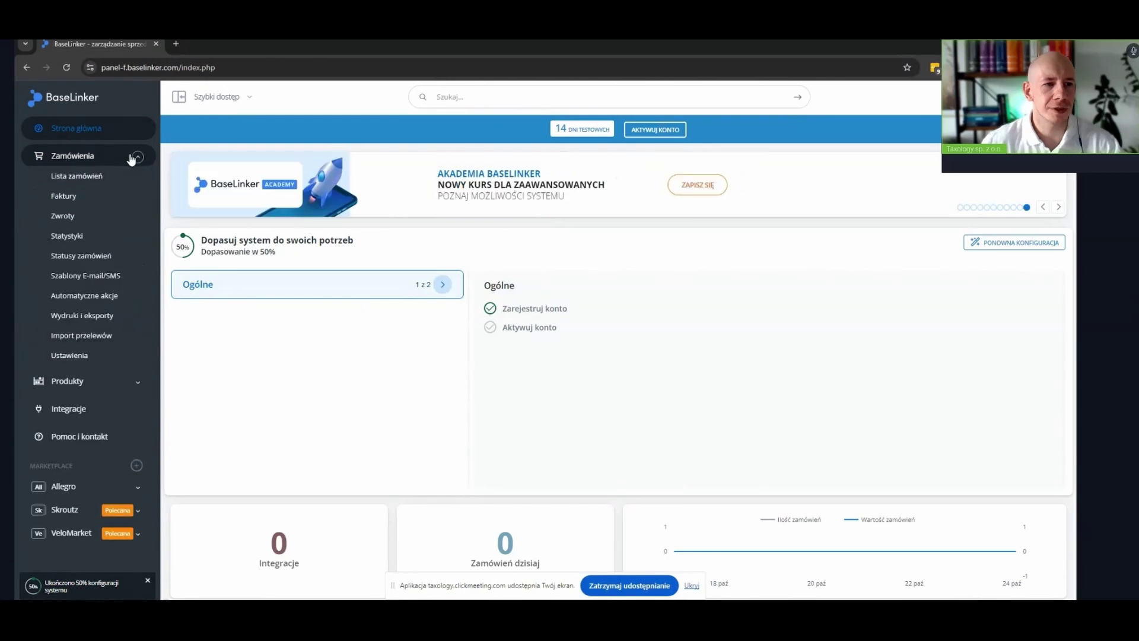
left_click(69, 359)
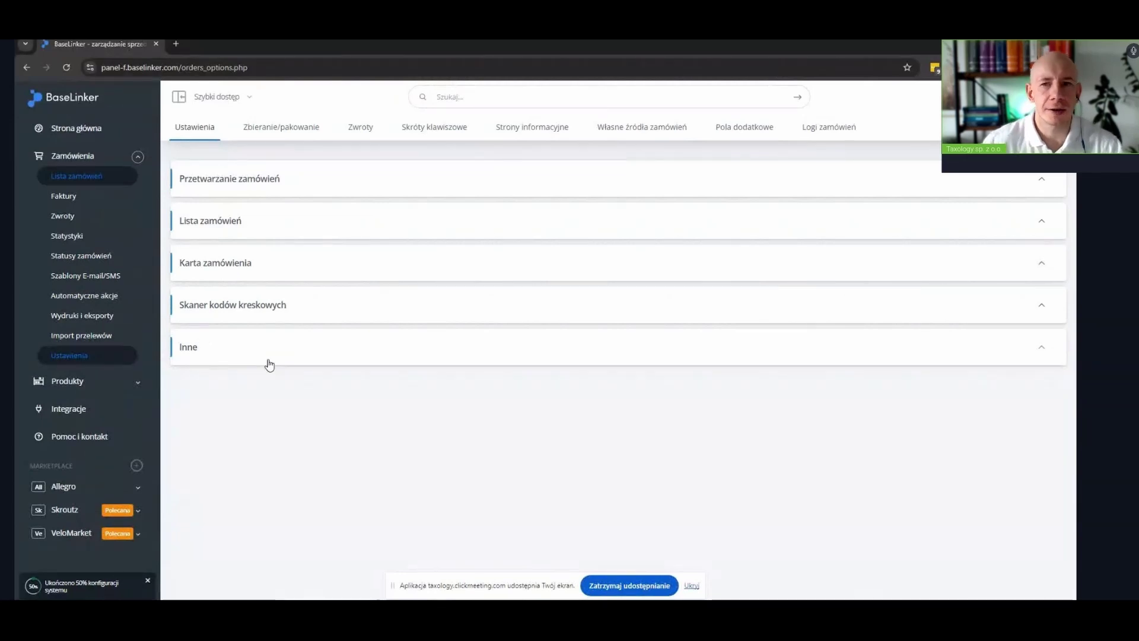
left_click(744, 135)
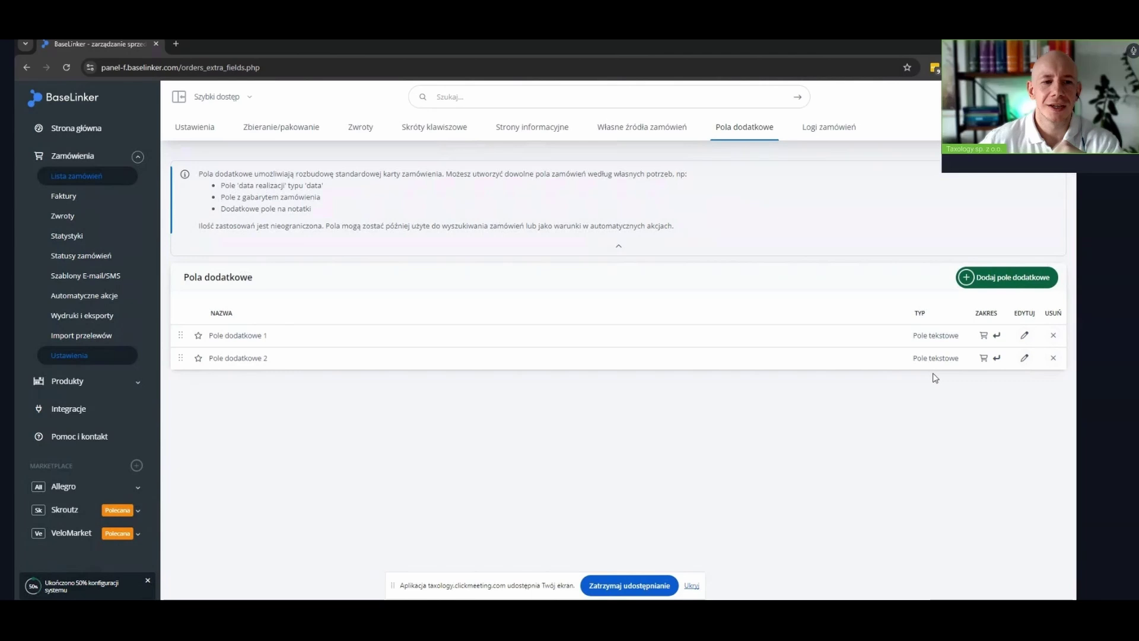
Rename Pole dodatkowe 1 to 'Nr FV' and Pole dodatkowe 2 to 'Nr korekty', saving each
left_click(1024, 336)
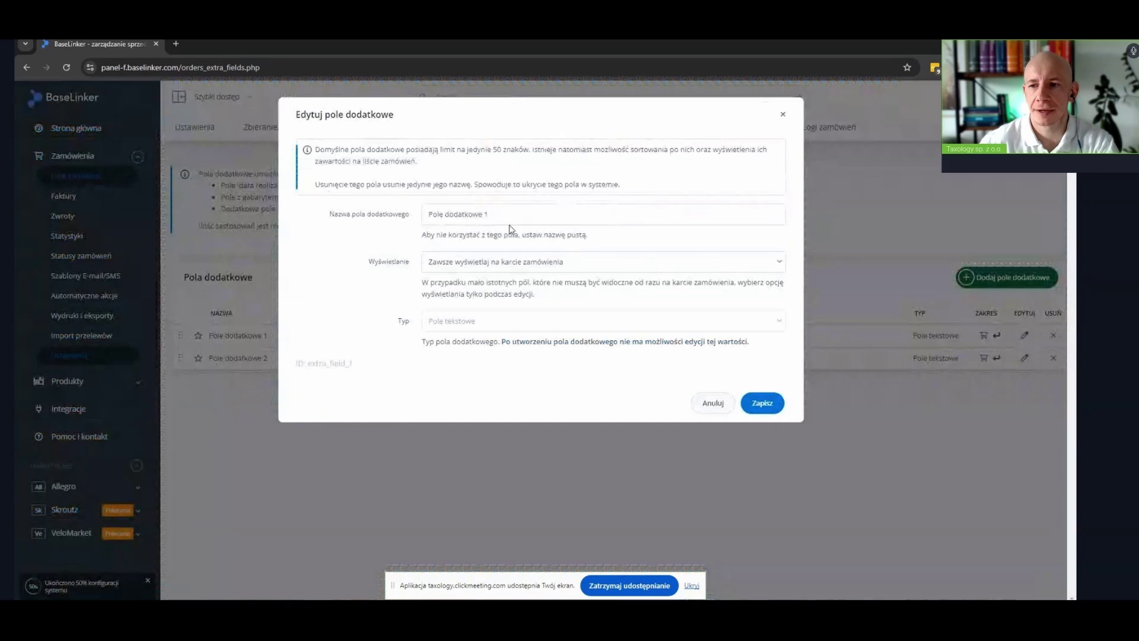
left_click_drag(506, 218, 390, 224)
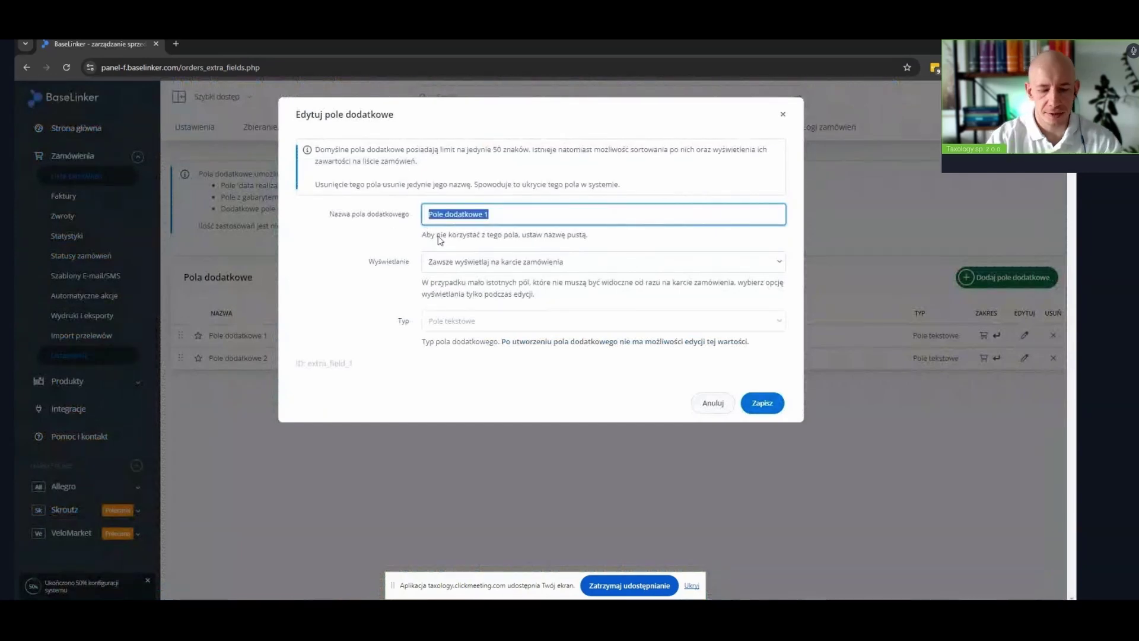
type("Nr FV")
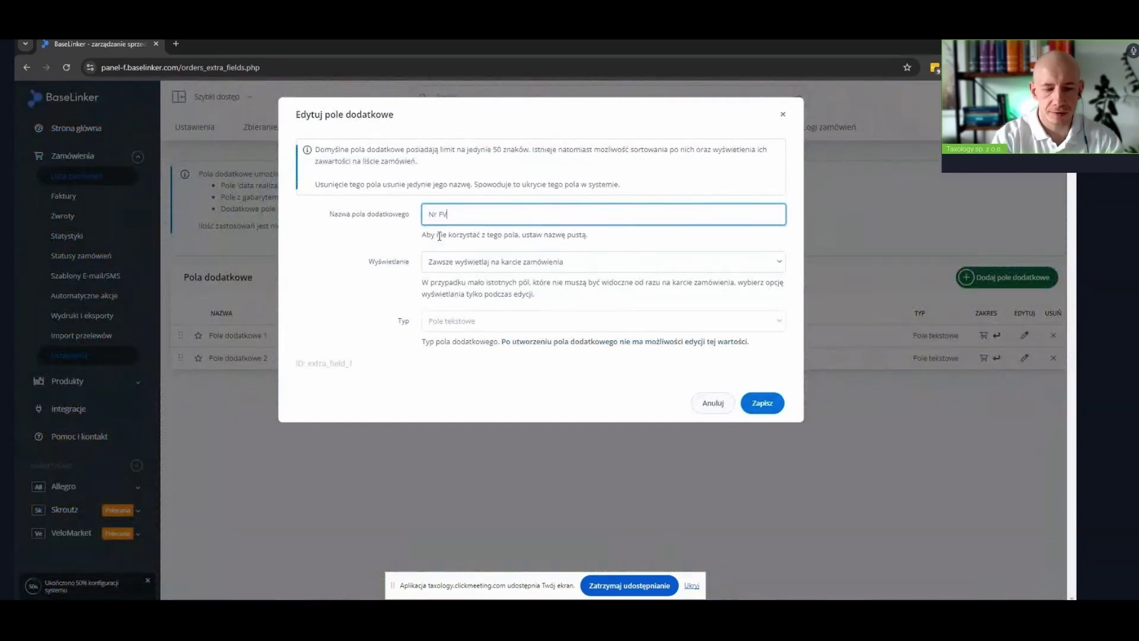
left_click(760, 404)
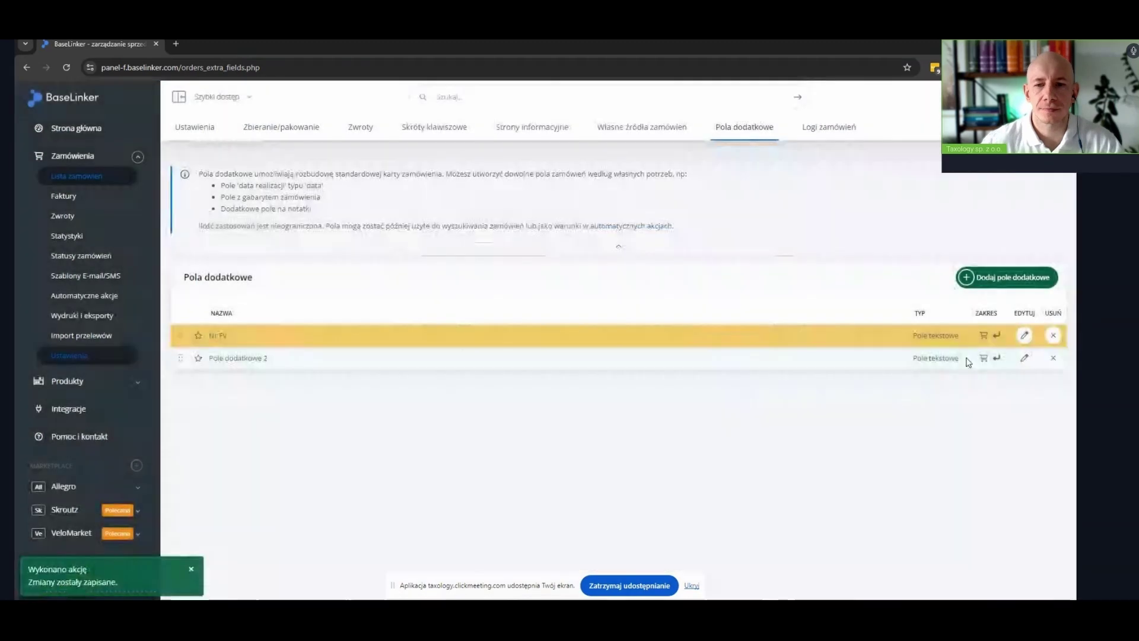
left_click(1024, 357)
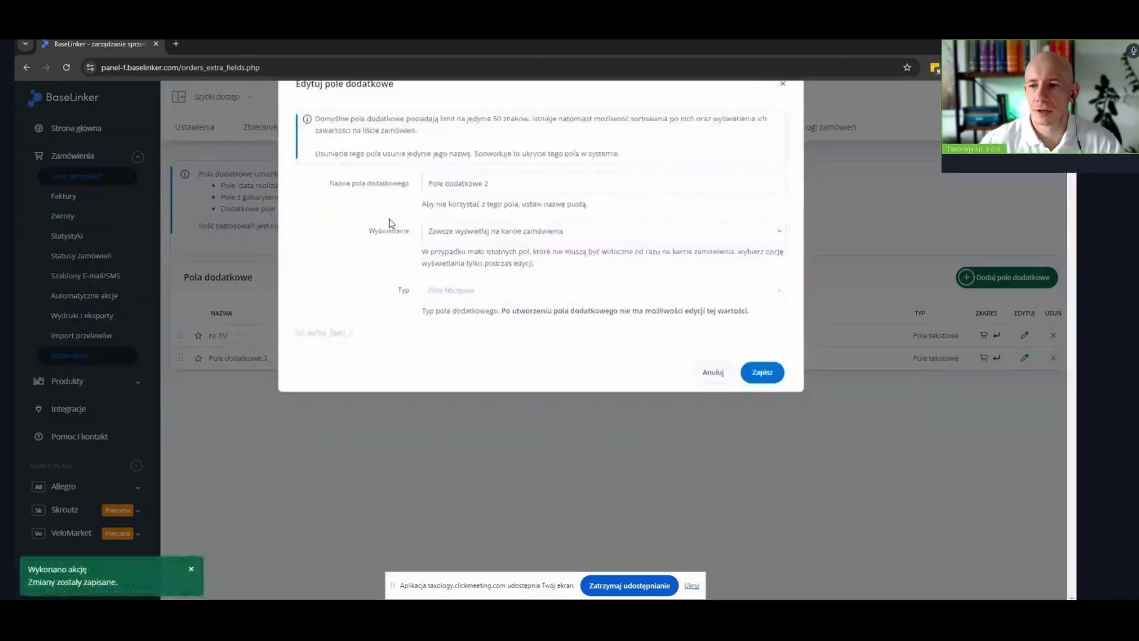
left_click_drag(534, 213, 413, 220)
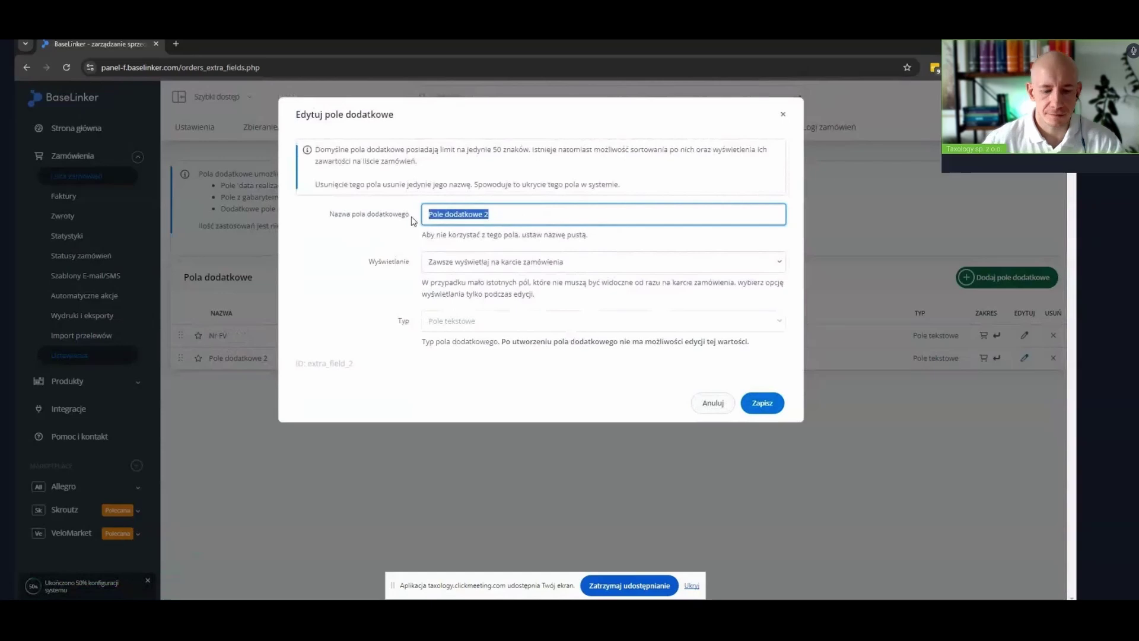
type("Nr ")
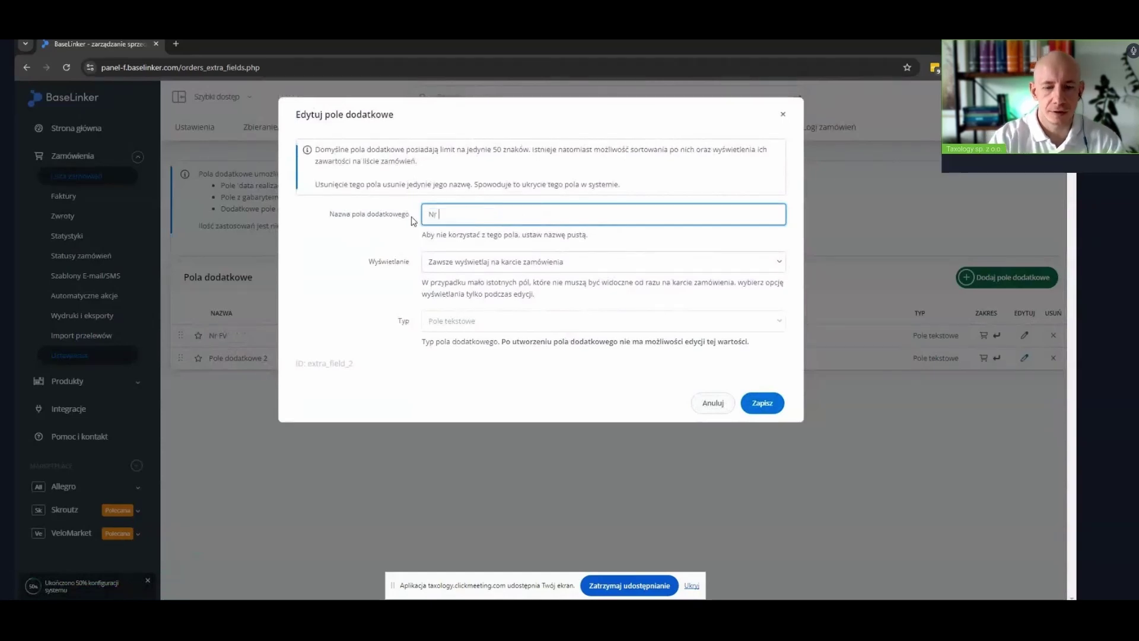
type("korekty")
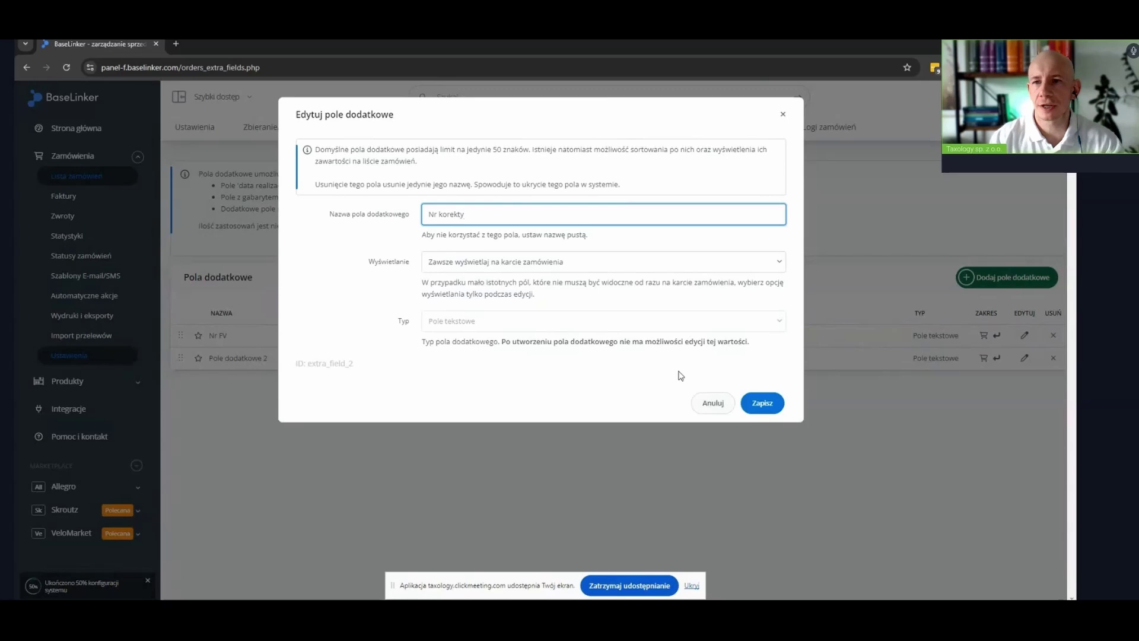
left_click(763, 403)
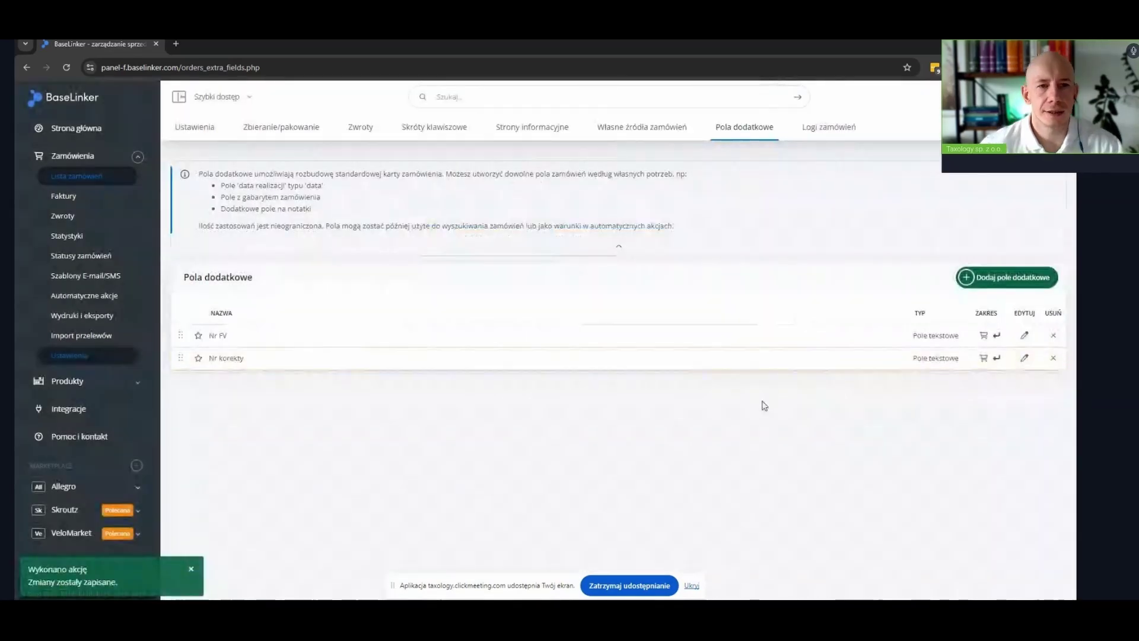
Add an extra text field 'id tranzakcji' scoped to Zamówienia, save it, then go to the orders list
left_click(993, 275)
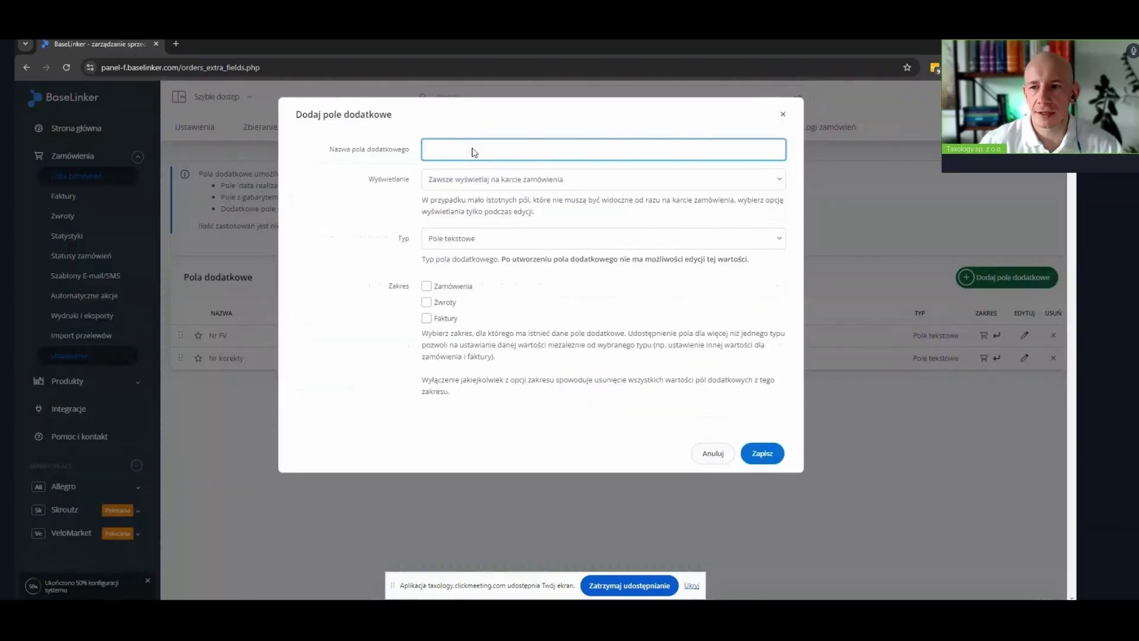
type("N")
key("BackSpace")
type("id tr")
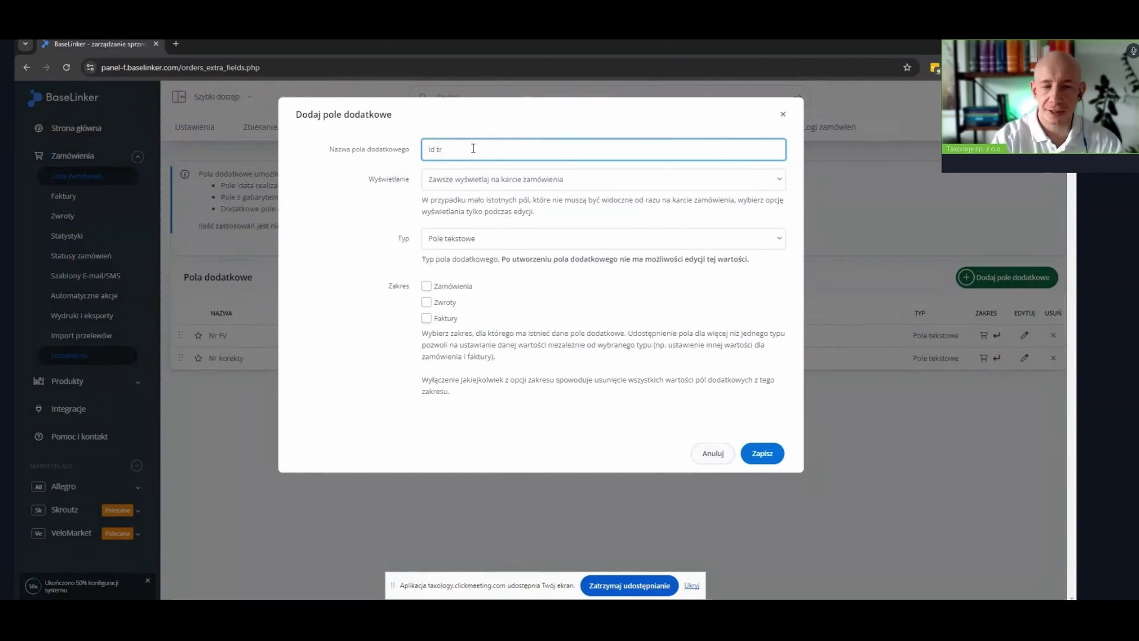
type("ansa")
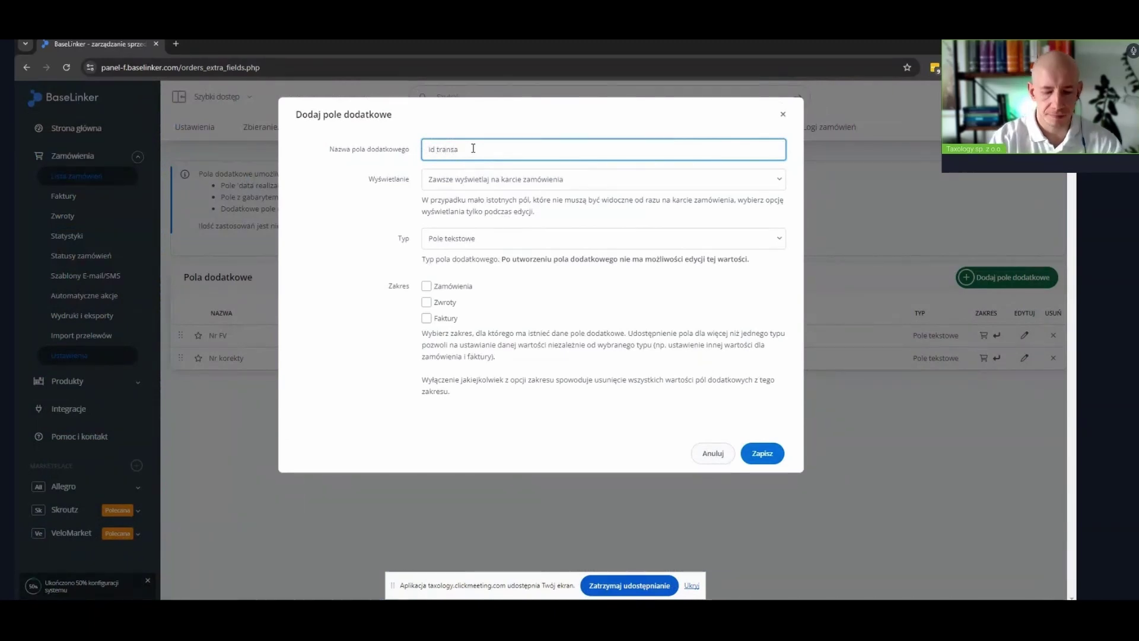
type("c")
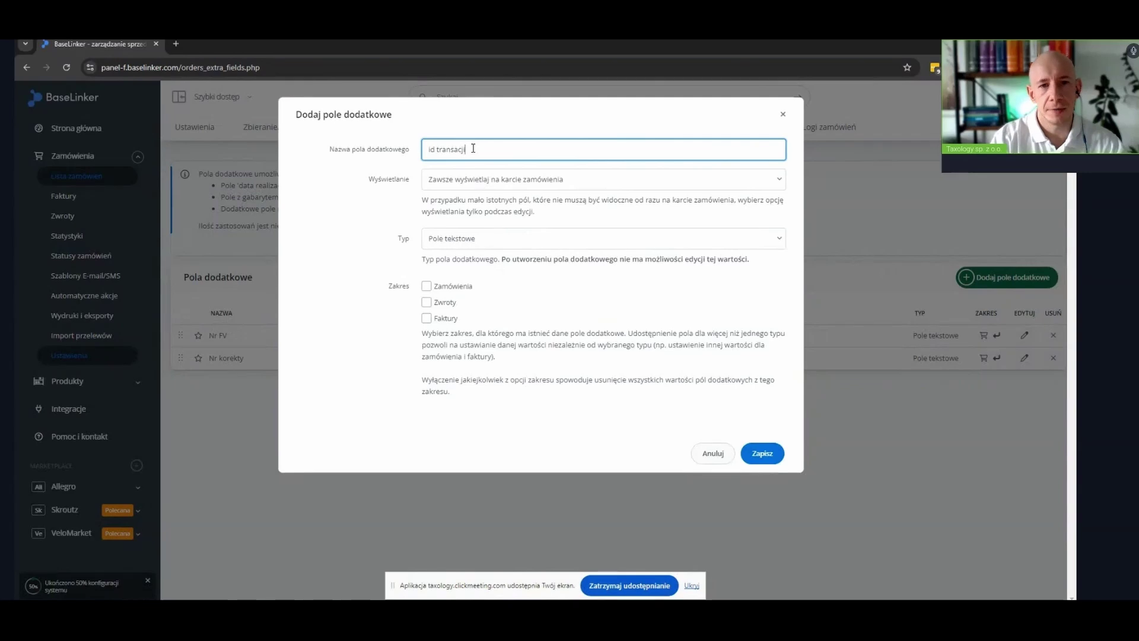
type("ji")
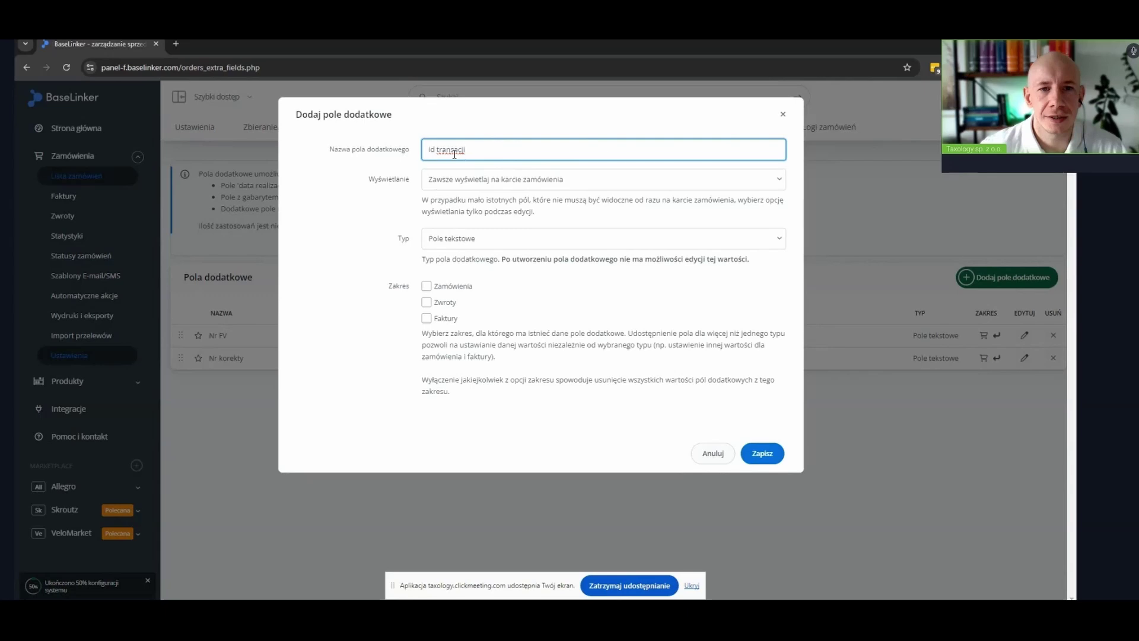
key("BackSpace")
key("BackSpace")
key("BackSpace")
key("BackSpace")
key("BackSpace")
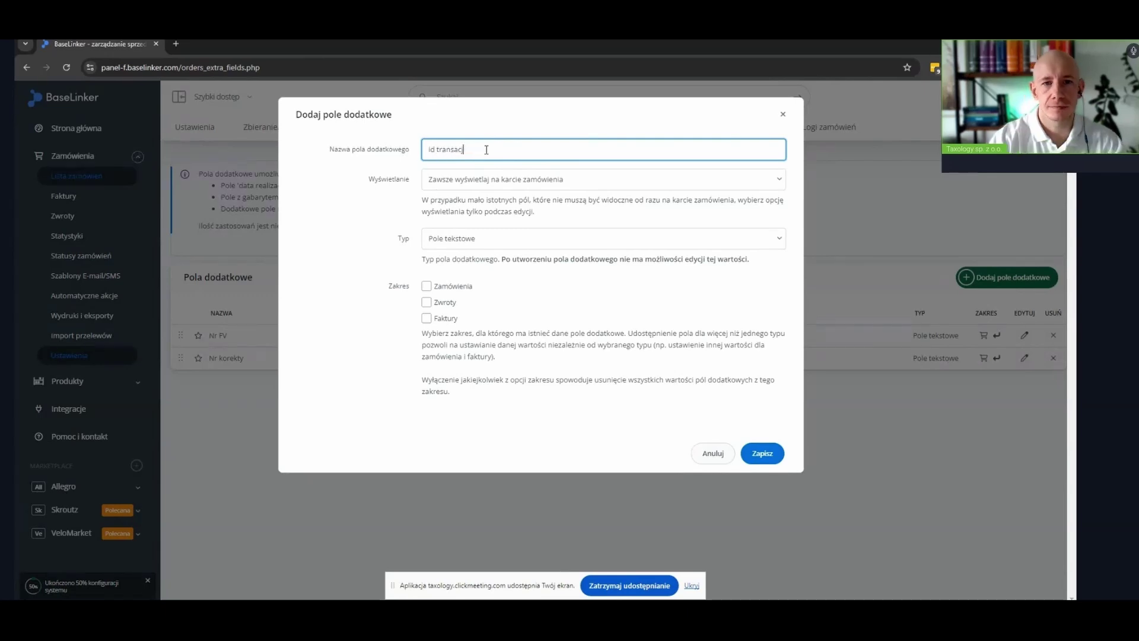
type("zakcji")
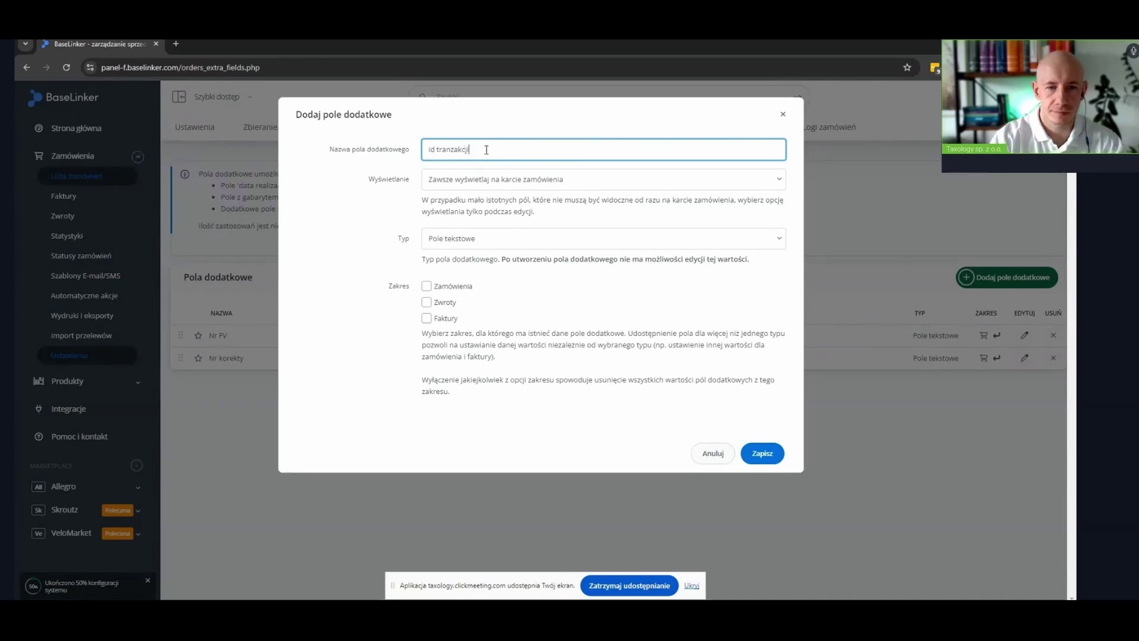
double_click(451, 149)
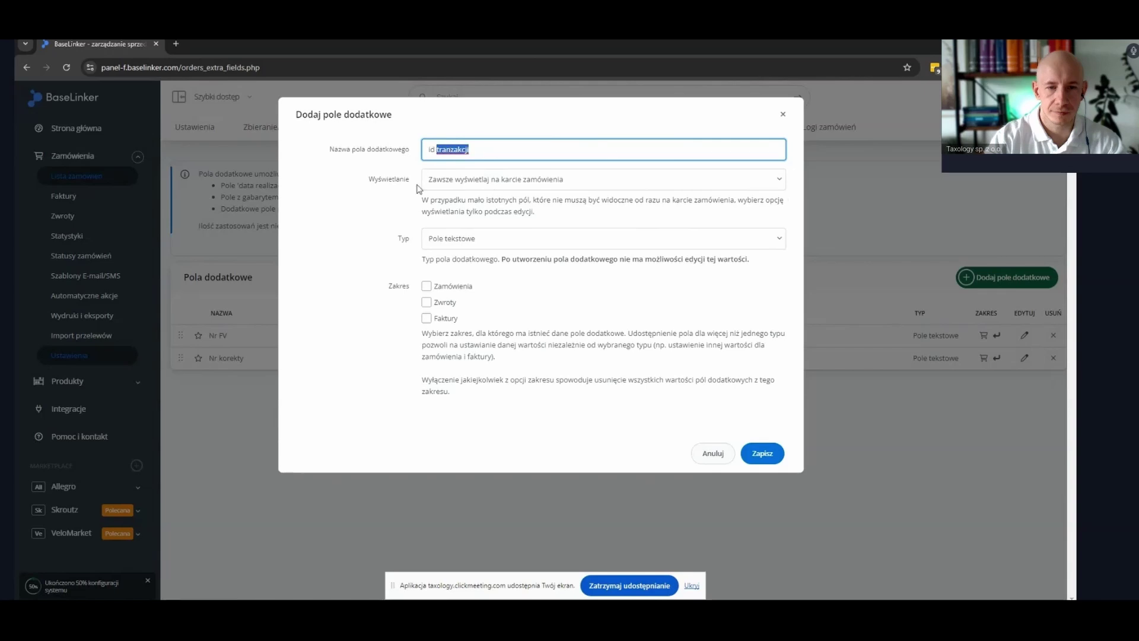
left_click(427, 287)
left_click(762, 454)
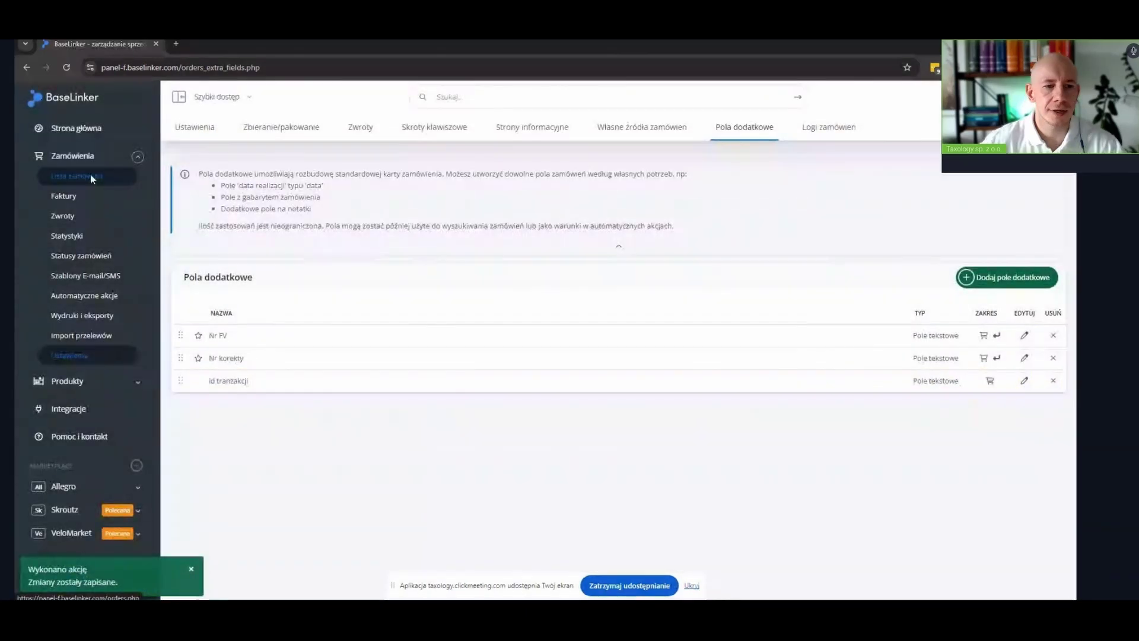
left_click(71, 176)
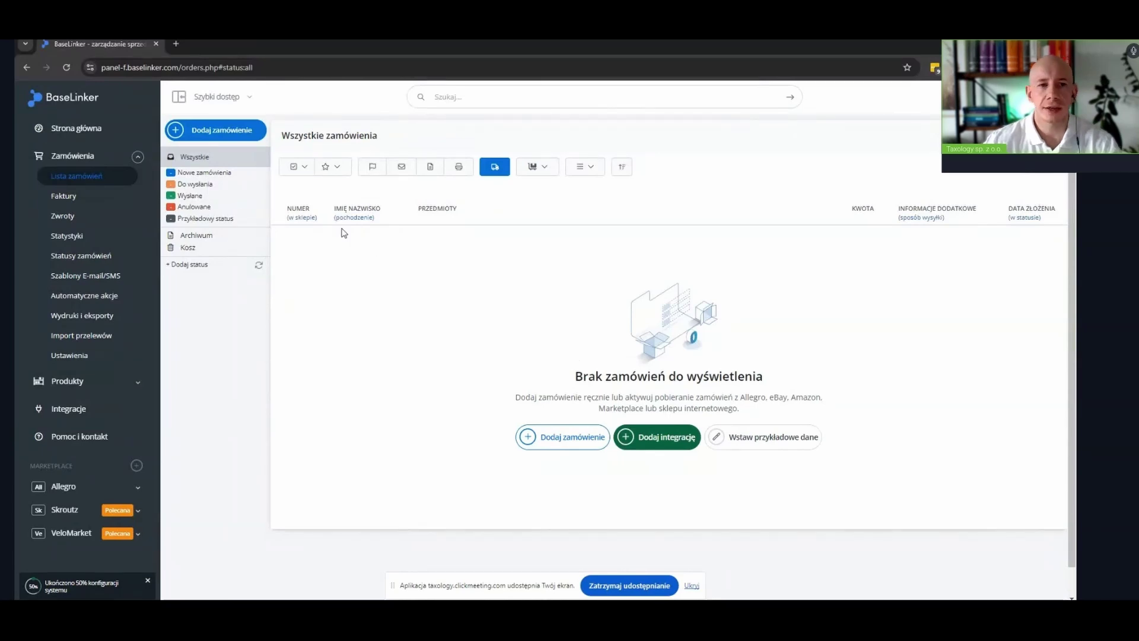
Start a new order with Dodaj zamówienie from the empty Wszystkie zamówienia list
left_click(216, 130)
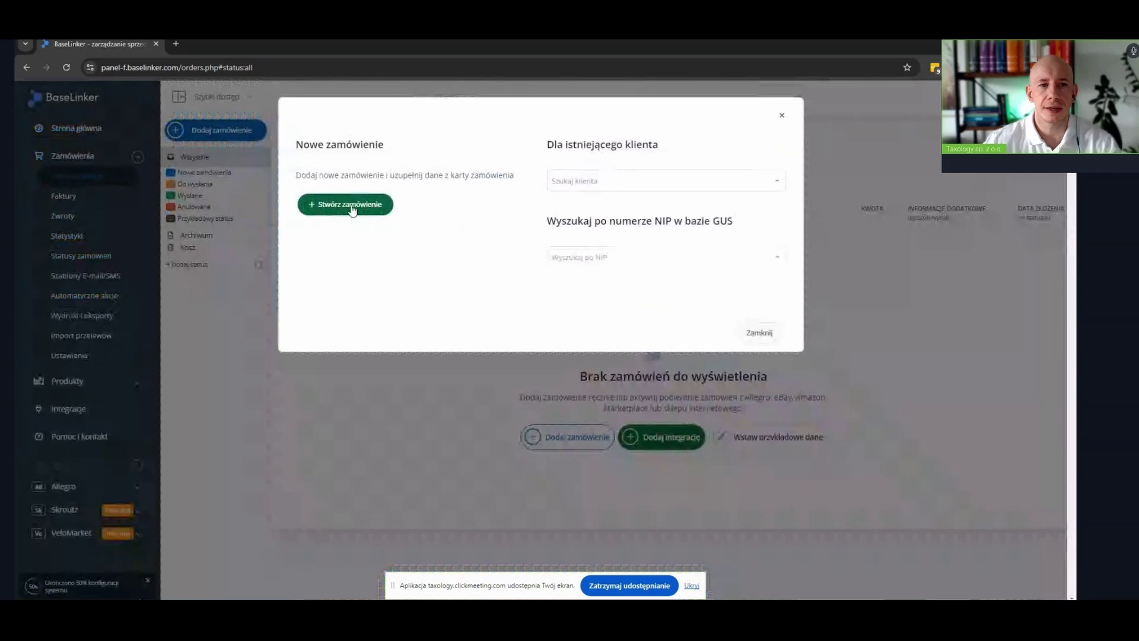
Create a blank order and check its Nr FV, Nr korekty and id tranzakcji fields without saving edits
left_click(350, 204)
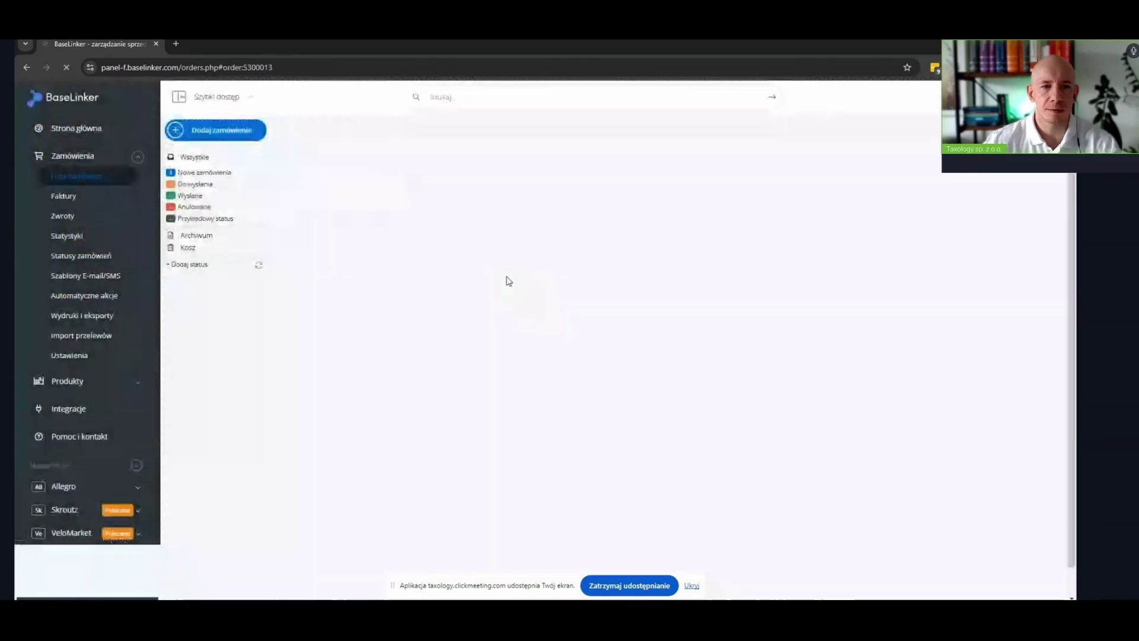
scroll(509, 281, "down", 3)
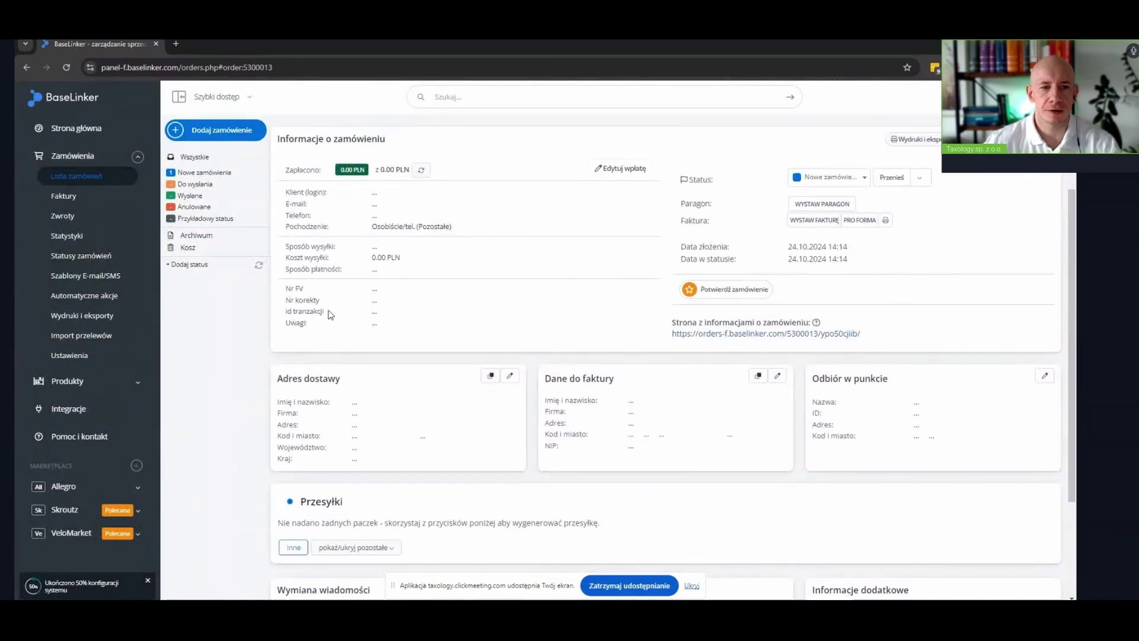
mouse_move(369, 311)
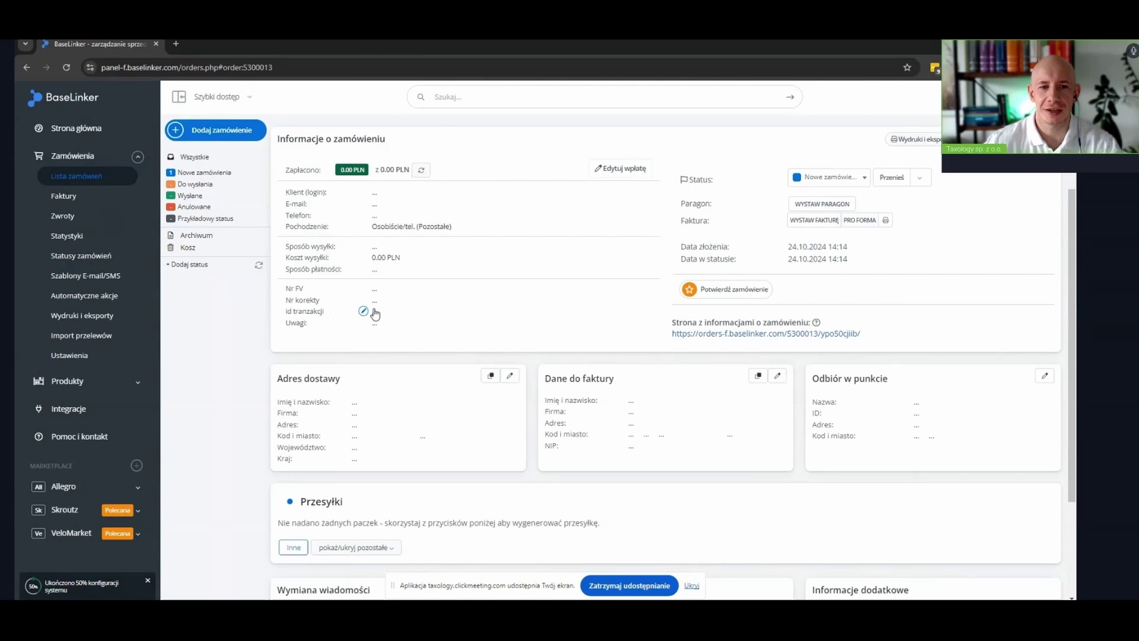
left_click(371, 311)
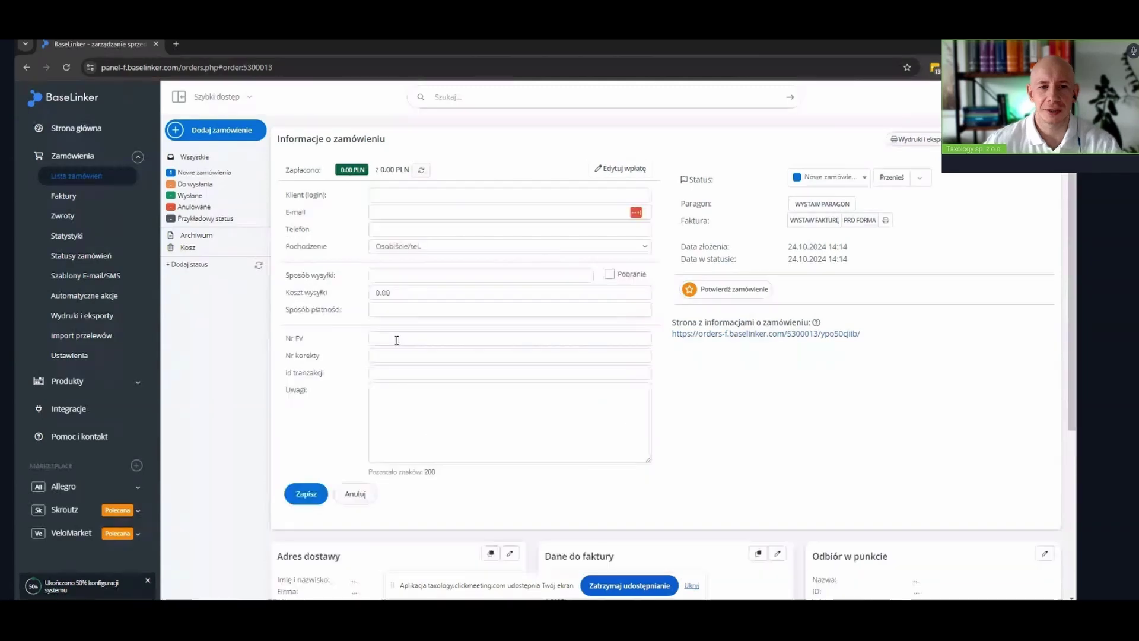
left_click(397, 340)
left_click(353, 494)
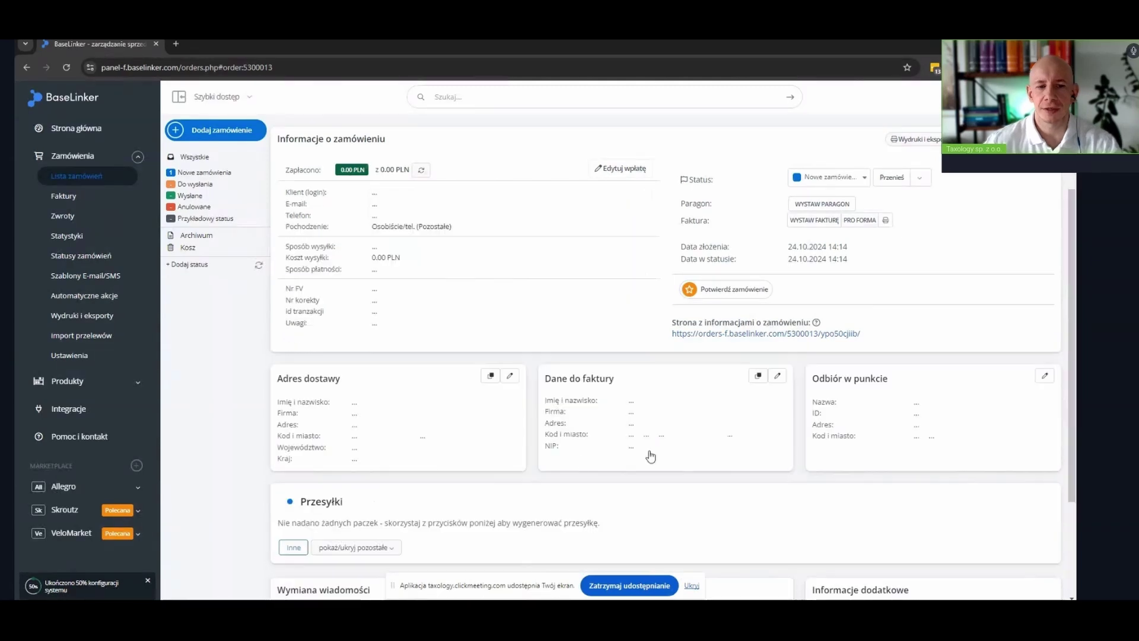
mouse_move(666, 423)
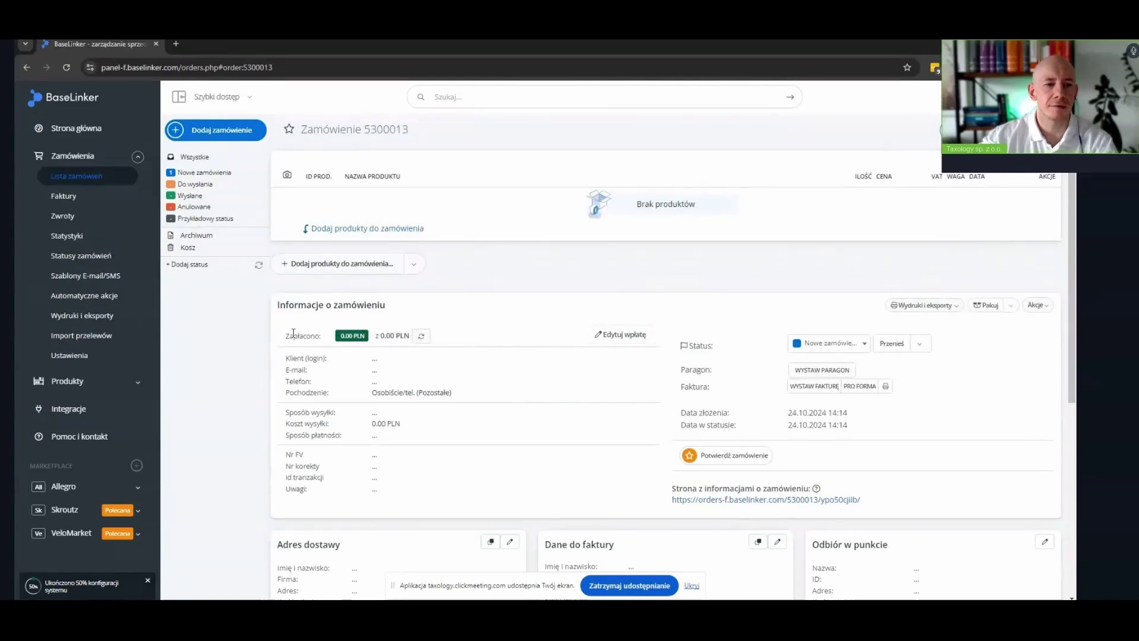
In order settings, expand Przetwarzanie zamówień to show the stock realization moment setting
left_click(81, 356)
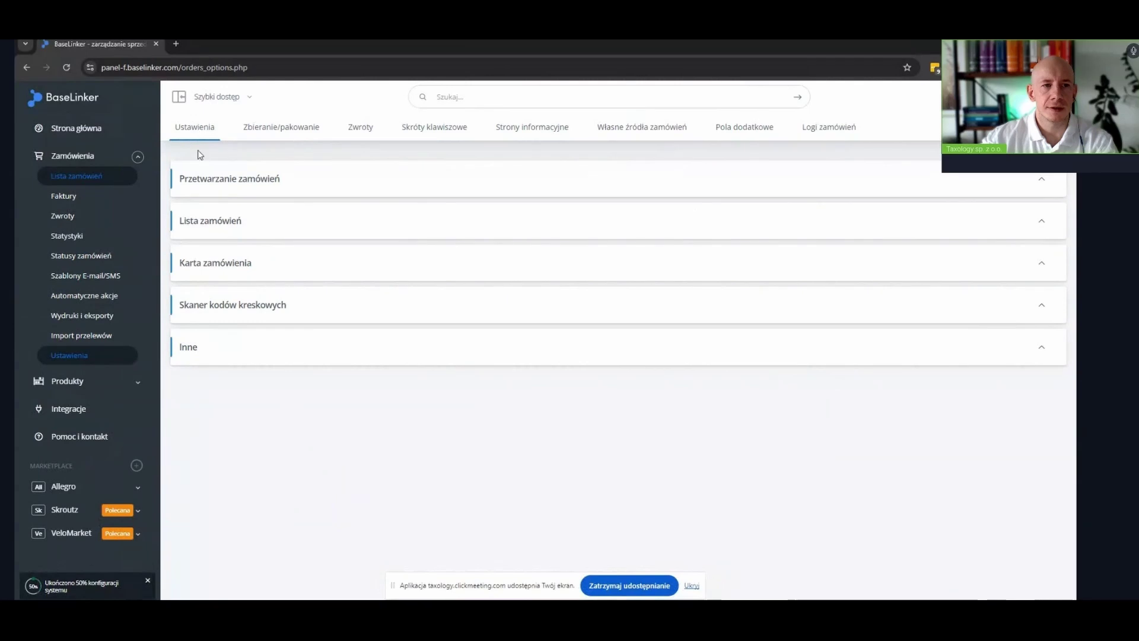
left_click(288, 184)
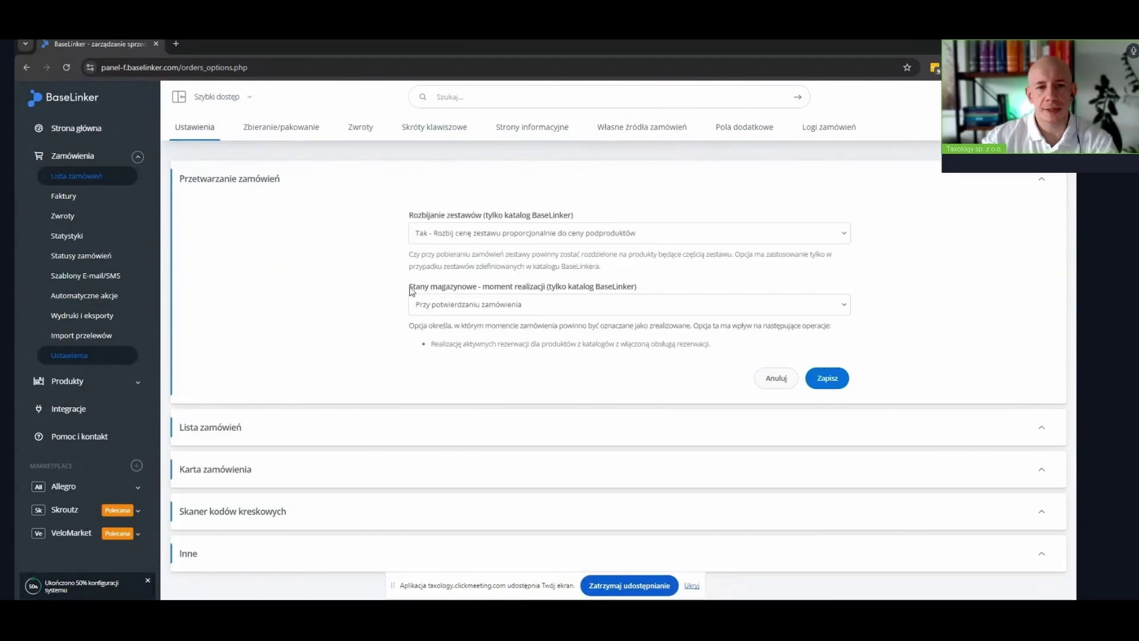
left_click_drag(410, 290, 656, 287)
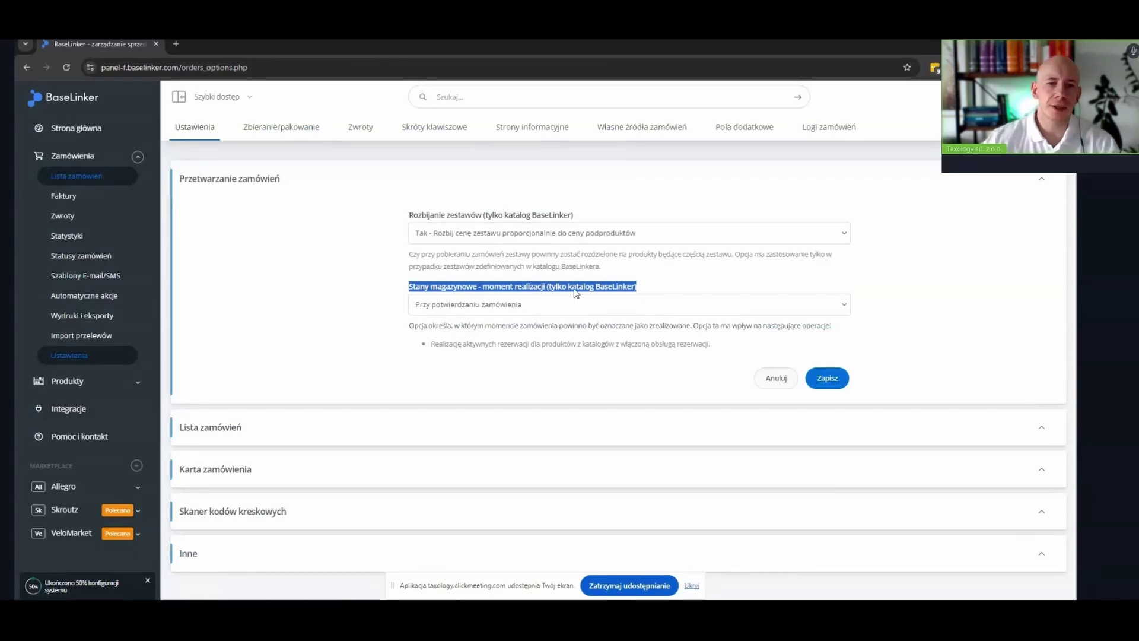
Set the stock realization moment to 'Po wystawieniu dokumentu sprzedaży (faktury/paragonu)' and save
left_click(522, 308)
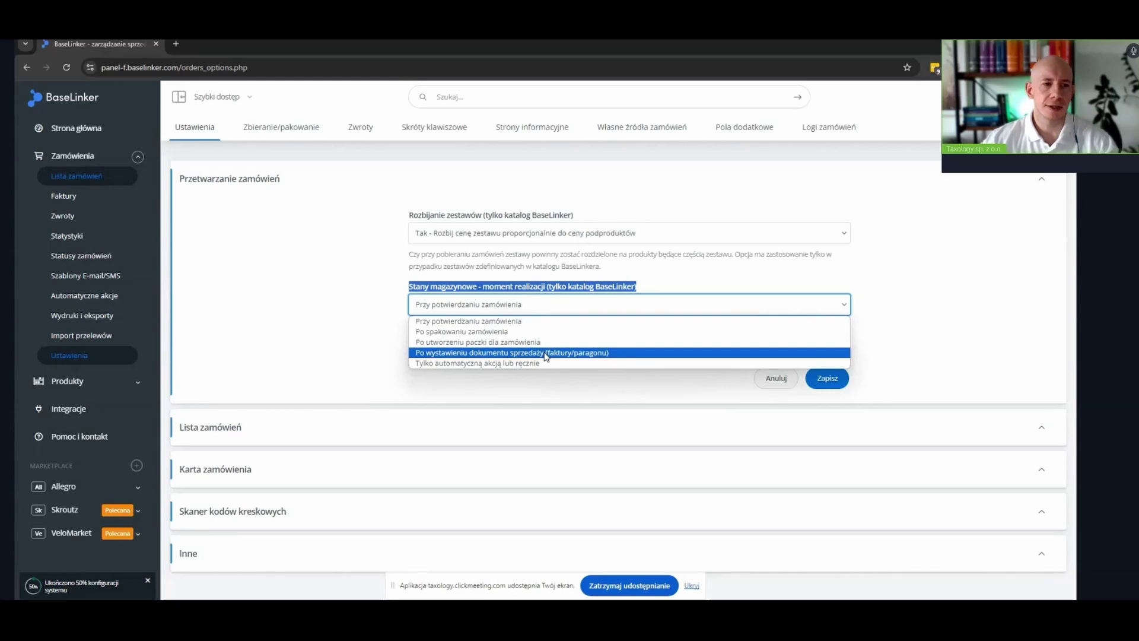
left_click(545, 353)
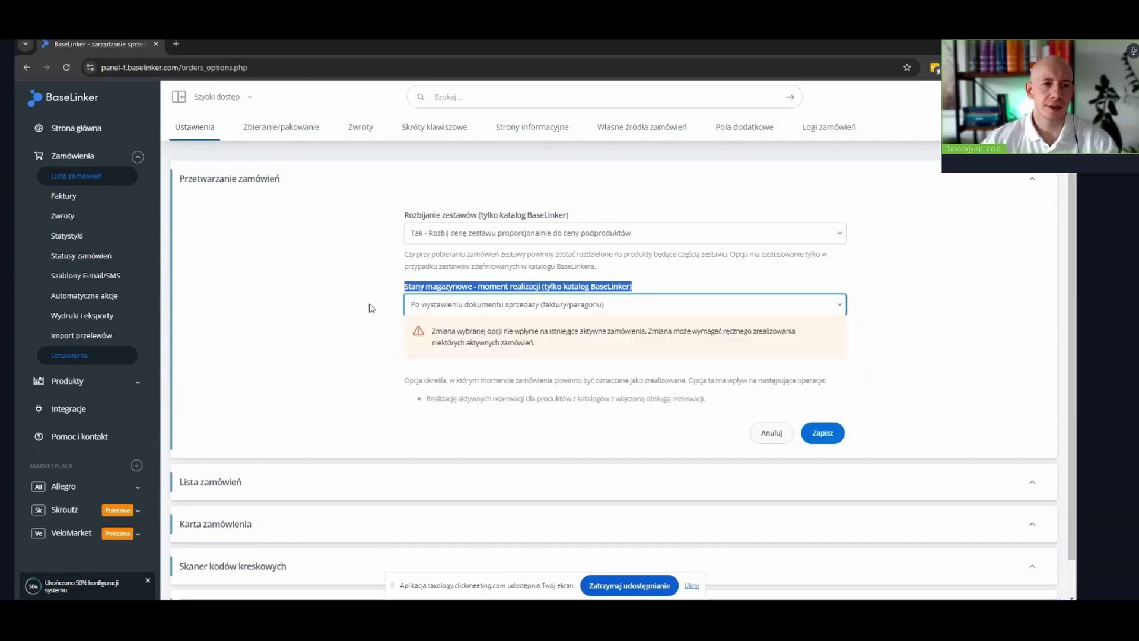
left_click(565, 304)
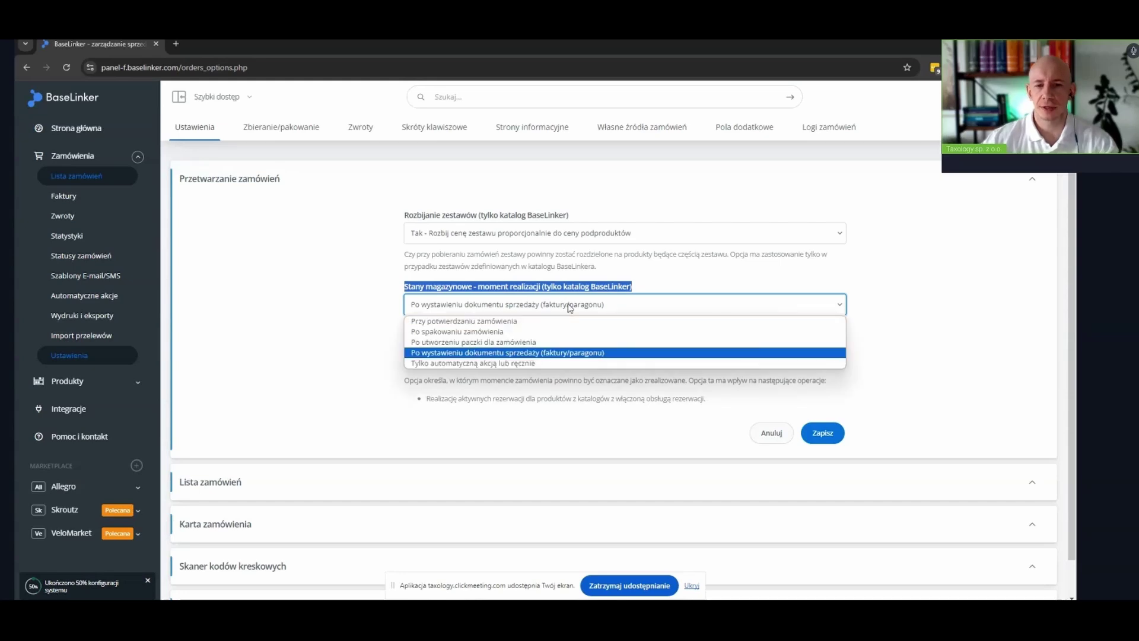
left_click(567, 307)
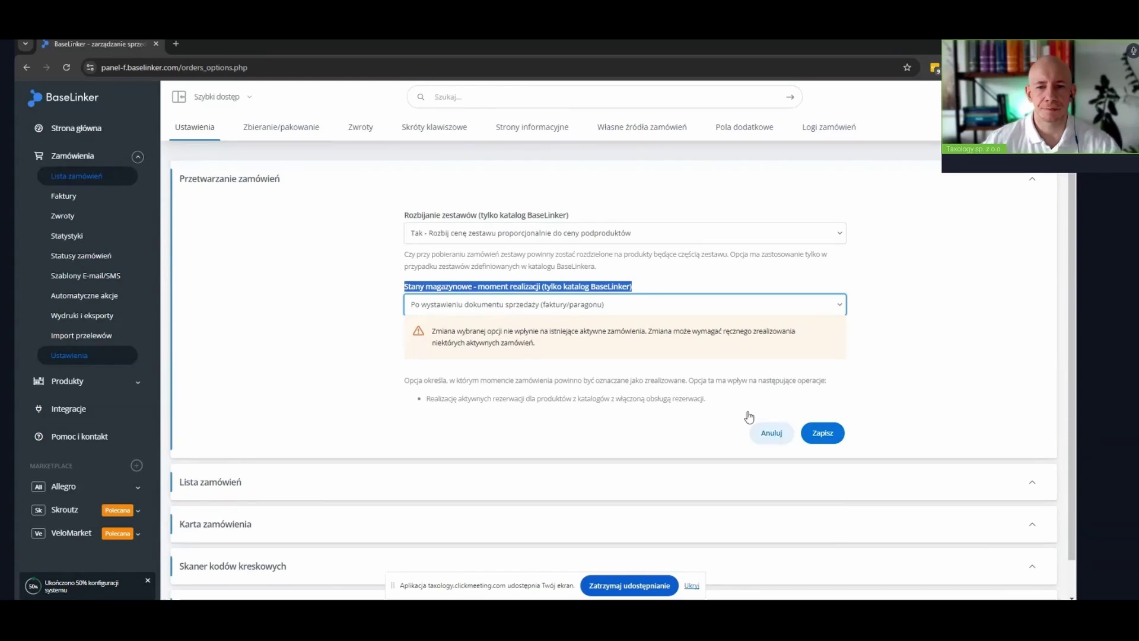
left_click(822, 433)
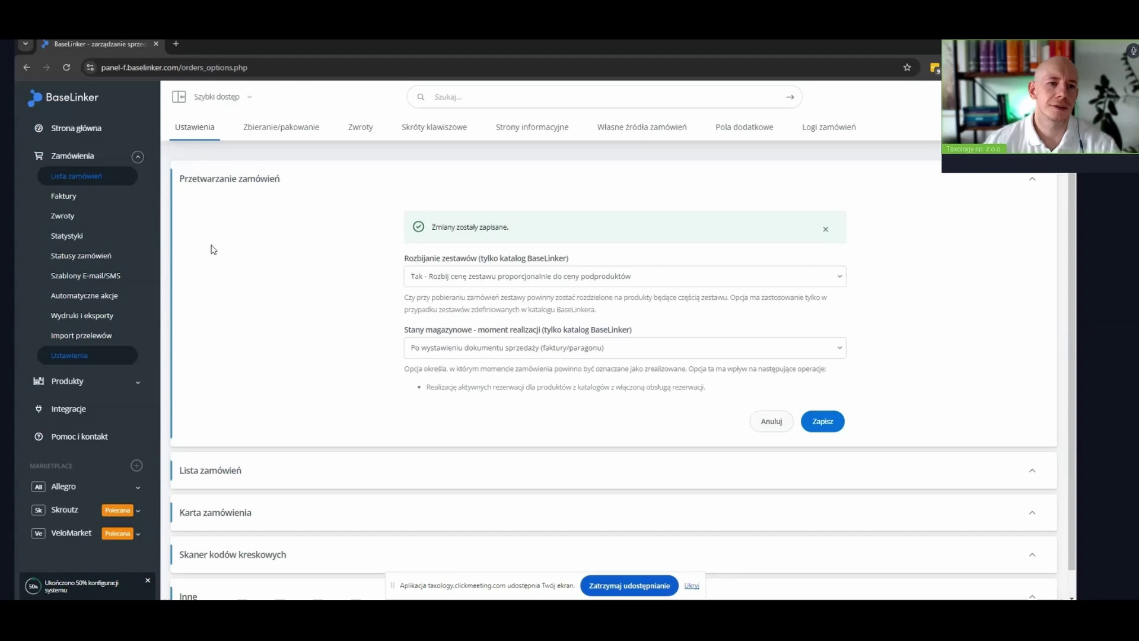
Open Zamówienia > Faktury in the sidebar to see the empty invoice list
left_click(57, 202)
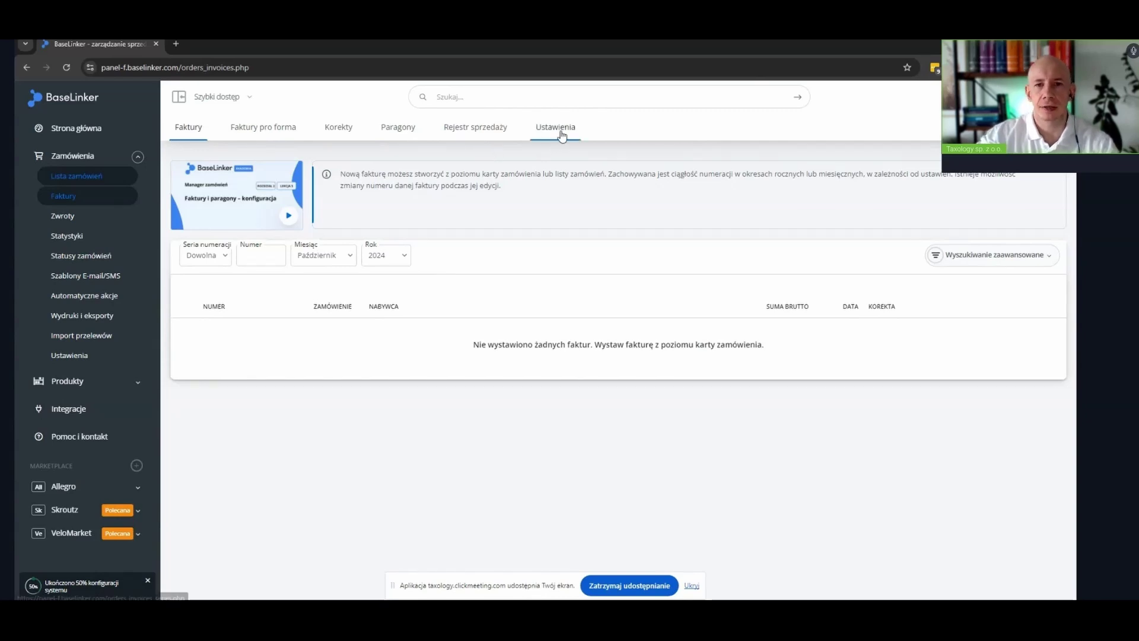
Switch to the Ustawienia tab to view the Faktura, Korekta, Pro forma and Paragon series
left_click(559, 133)
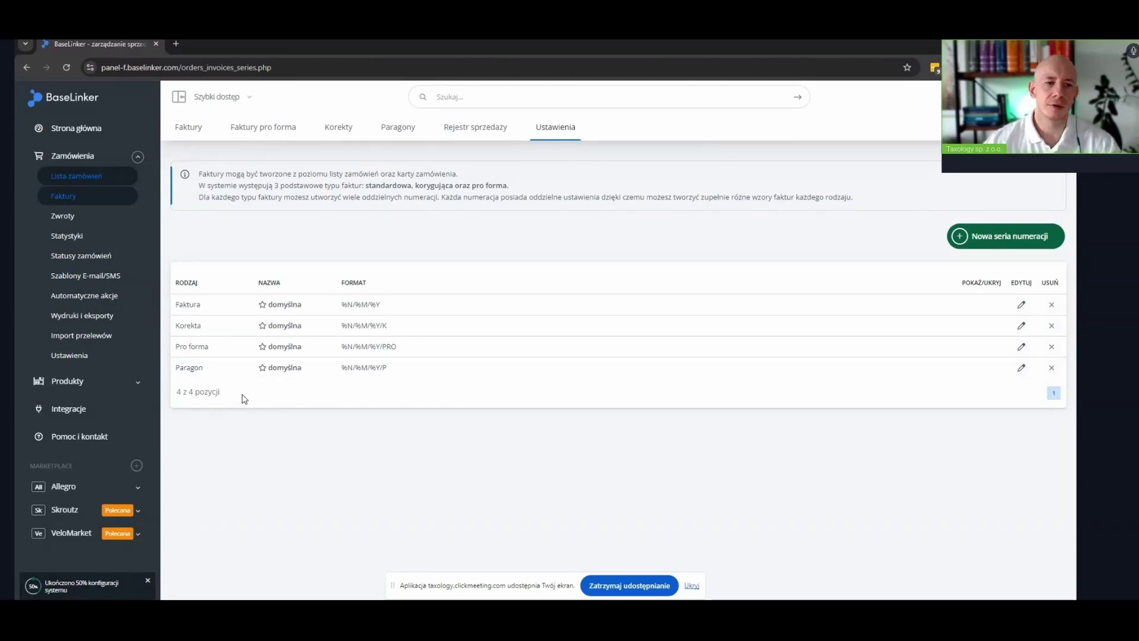
left_click_drag(178, 303, 202, 310)
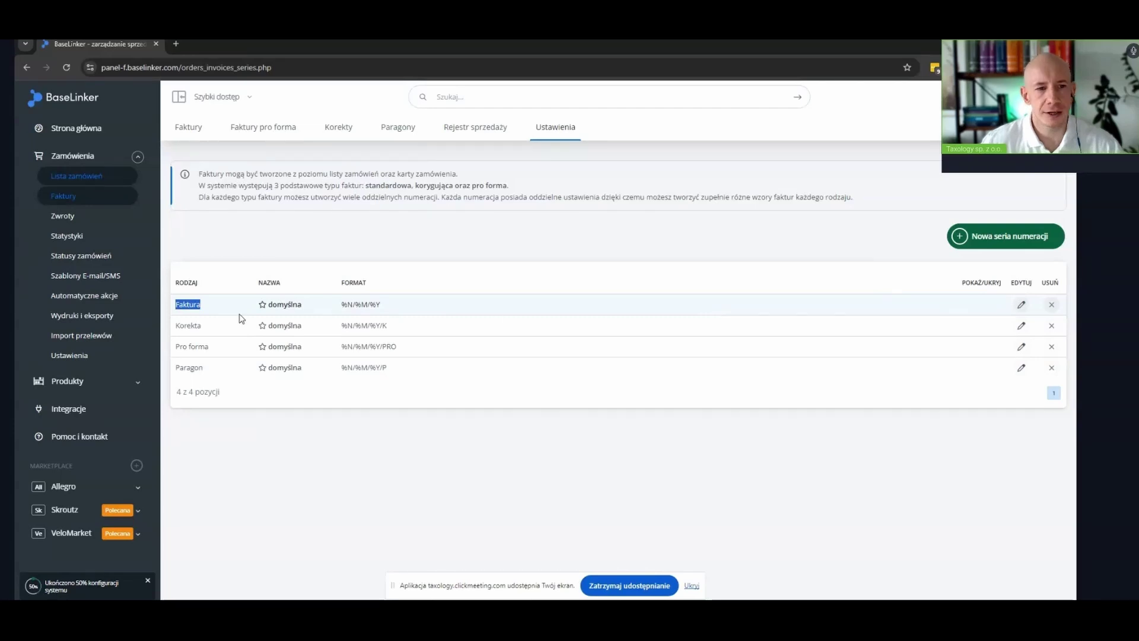
Edit the Faktura series: name it 'FV PL B2B' and set number format %N/%M/%Y/B2B
left_click(1021, 306)
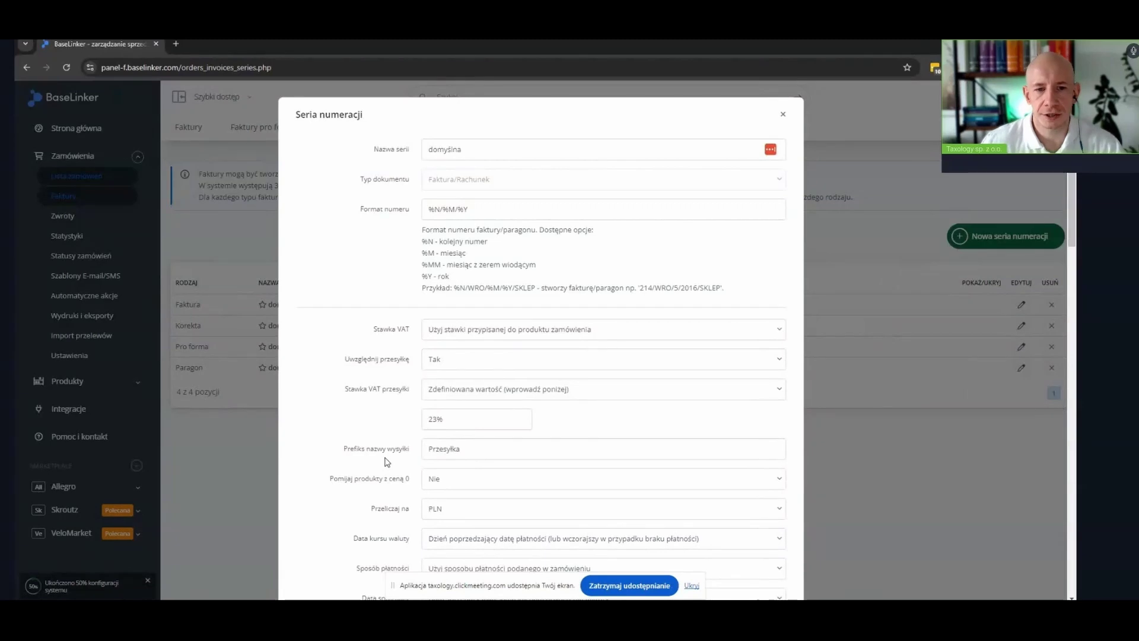
scroll(365, 451, "down", 1)
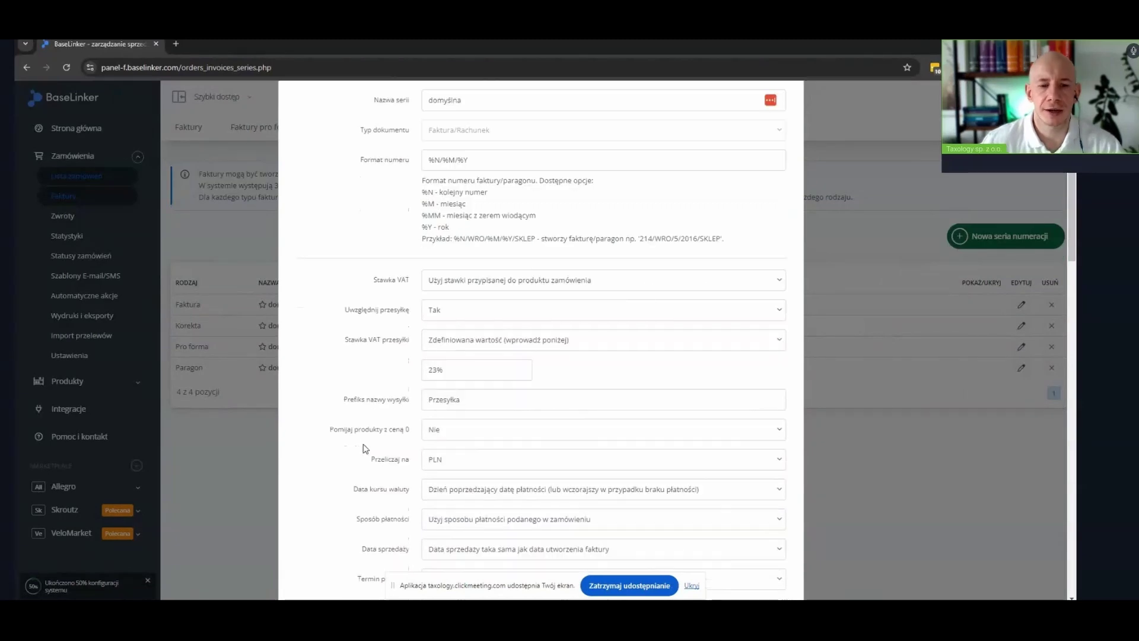
scroll(368, 519, "down", 3)
scroll(366, 521, "up", 4)
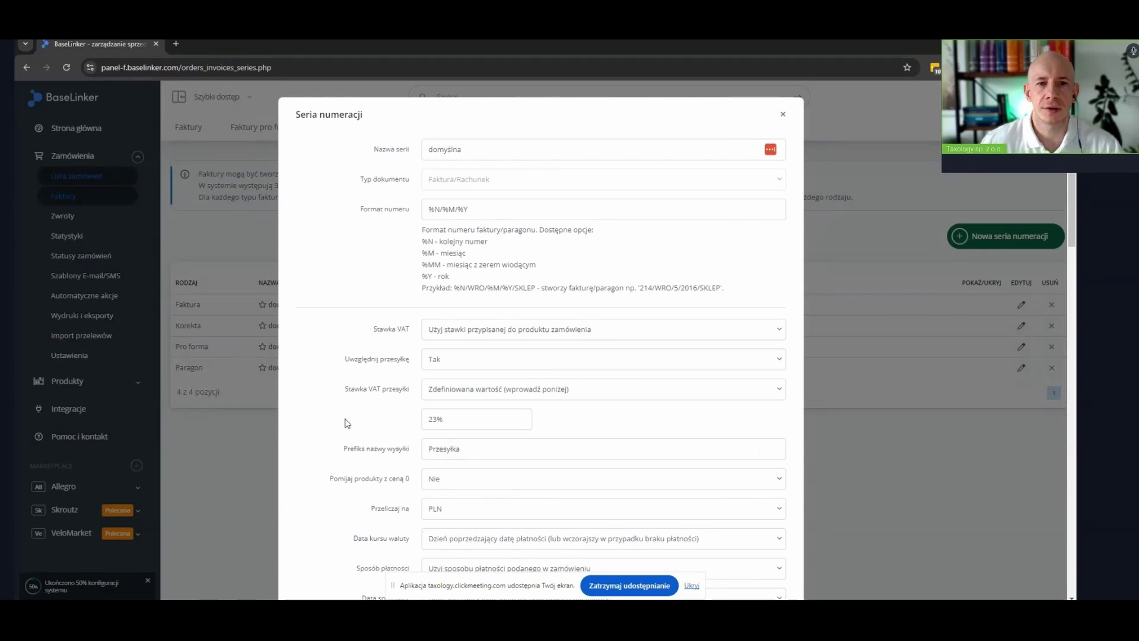
left_click(392, 159)
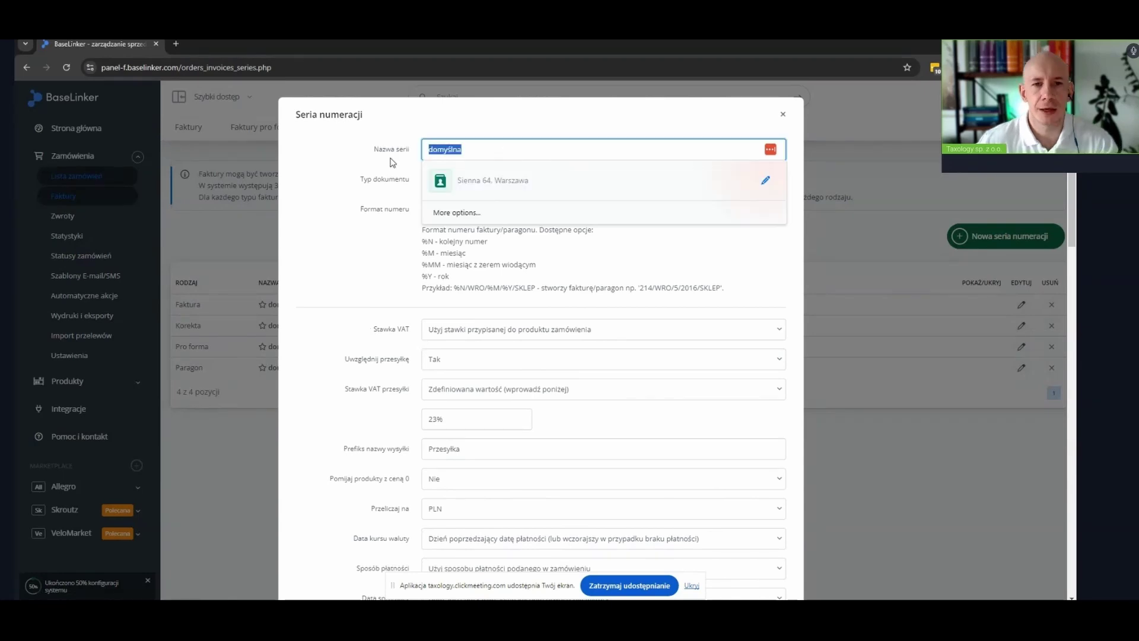
type("Fv")
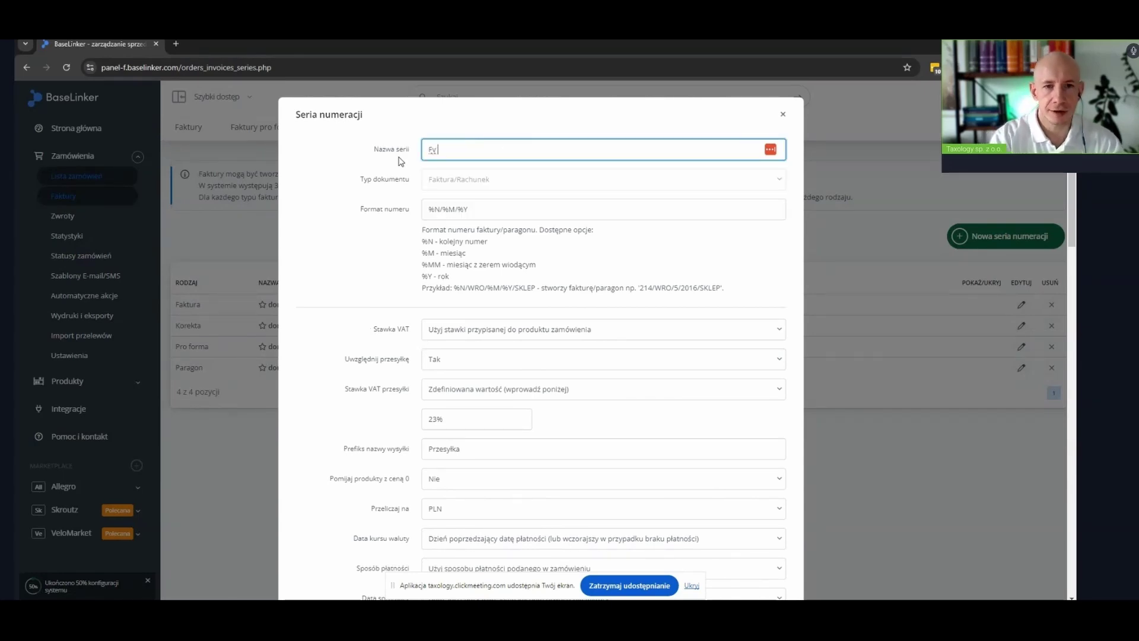
type("V ")
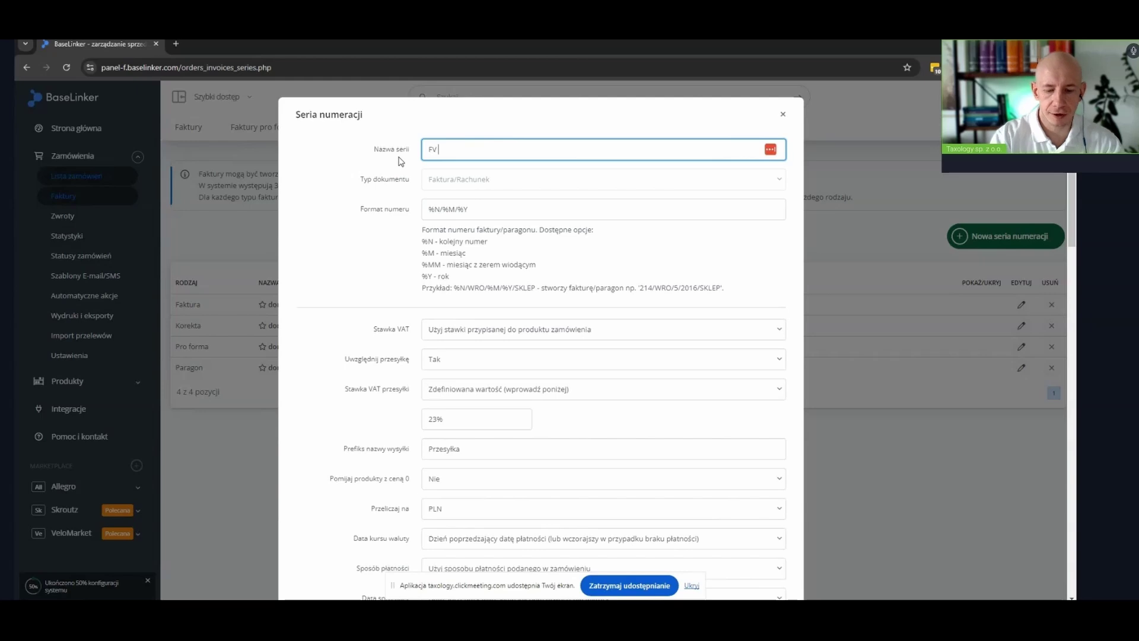
type("pL B2B")
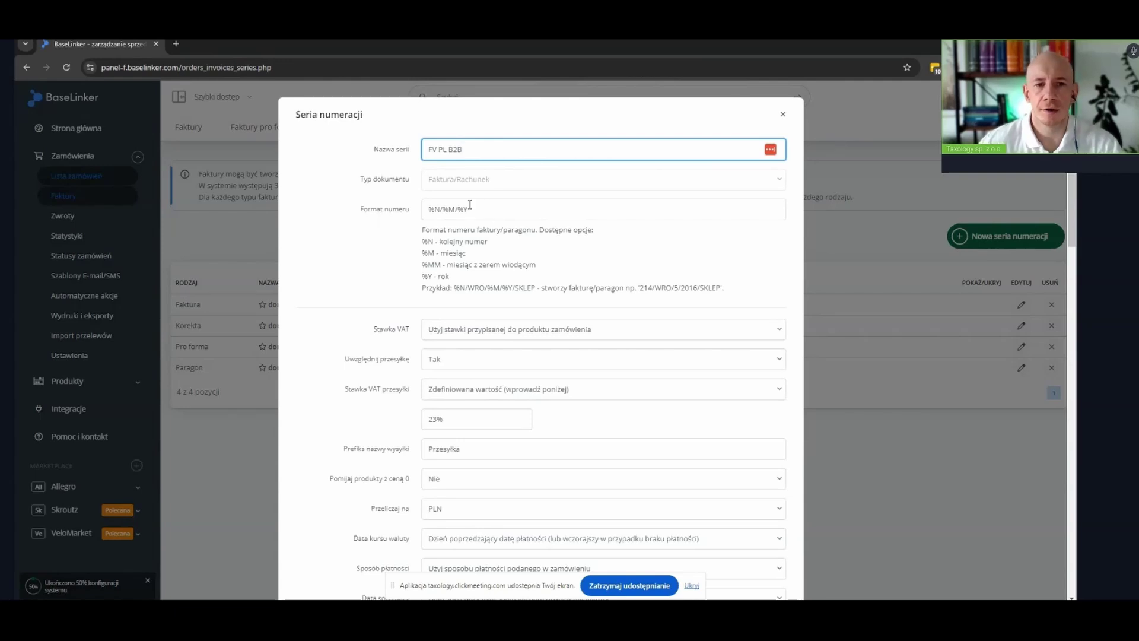
left_click(493, 212)
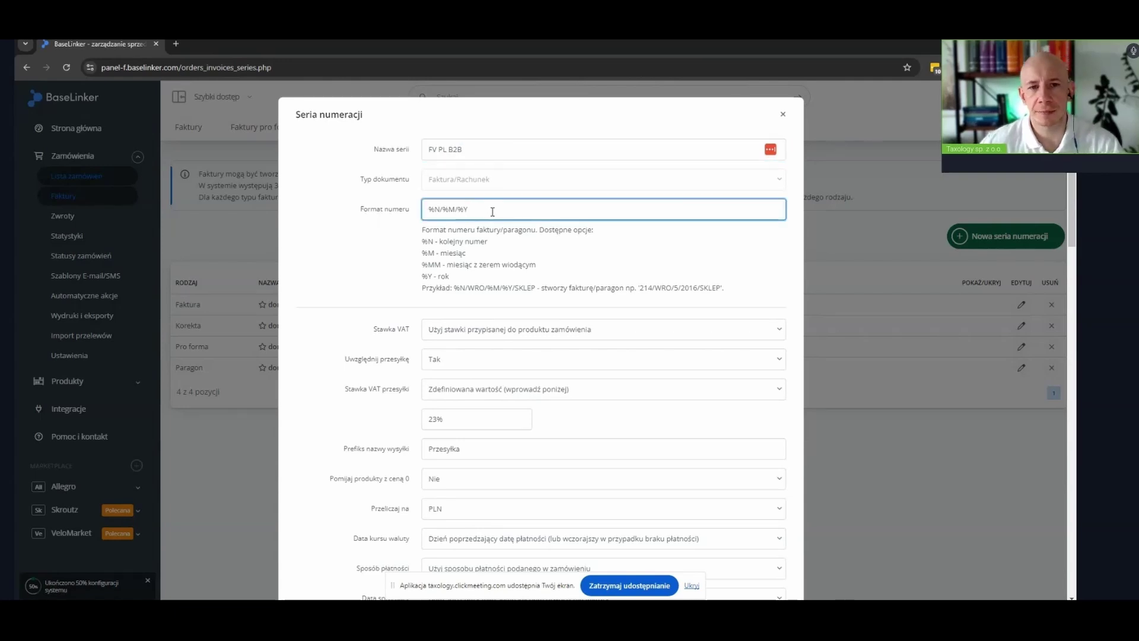
type("/B2B")
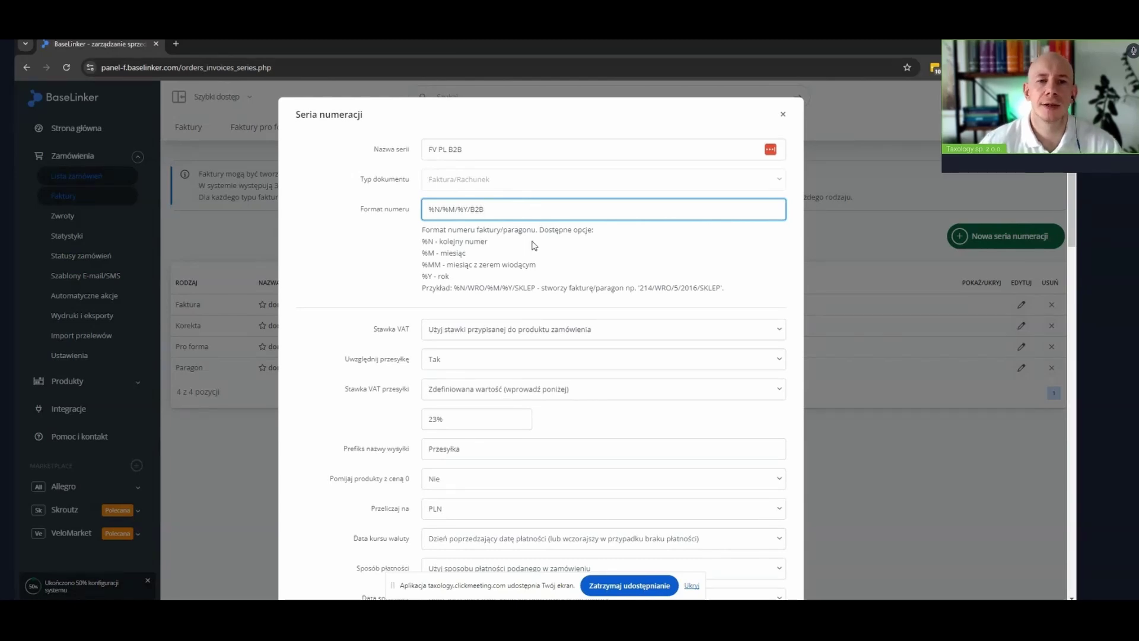
Switch the series VAT rate to 'Zdefiniowana wartość (wprowadź poniżej)', keeping 23%
scroll(356, 249, "down", 2)
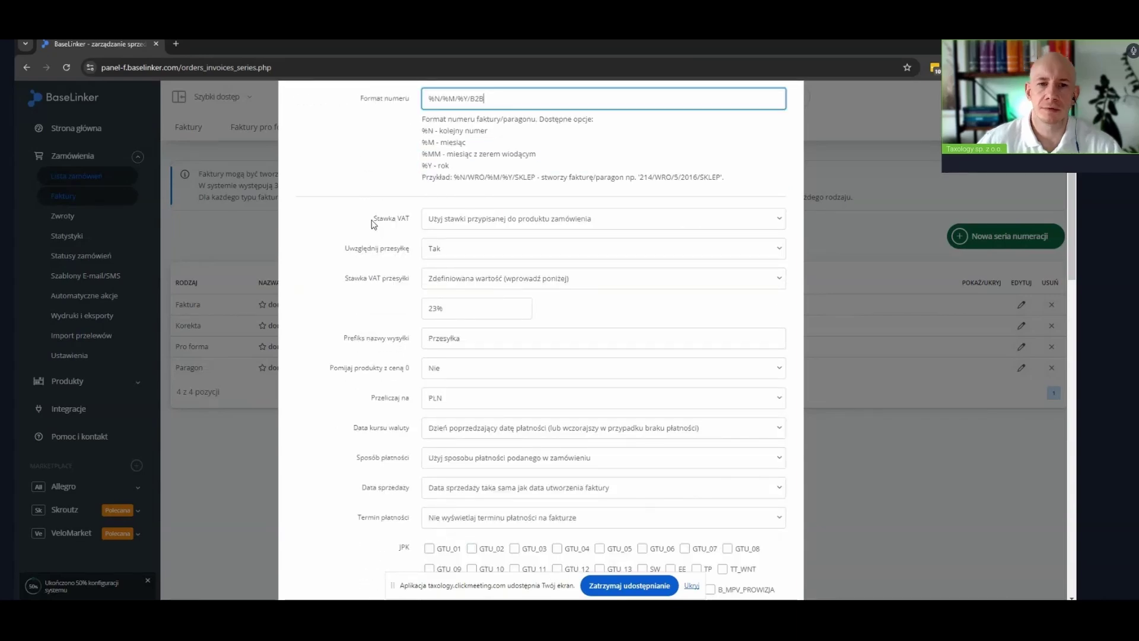
left_click(561, 223)
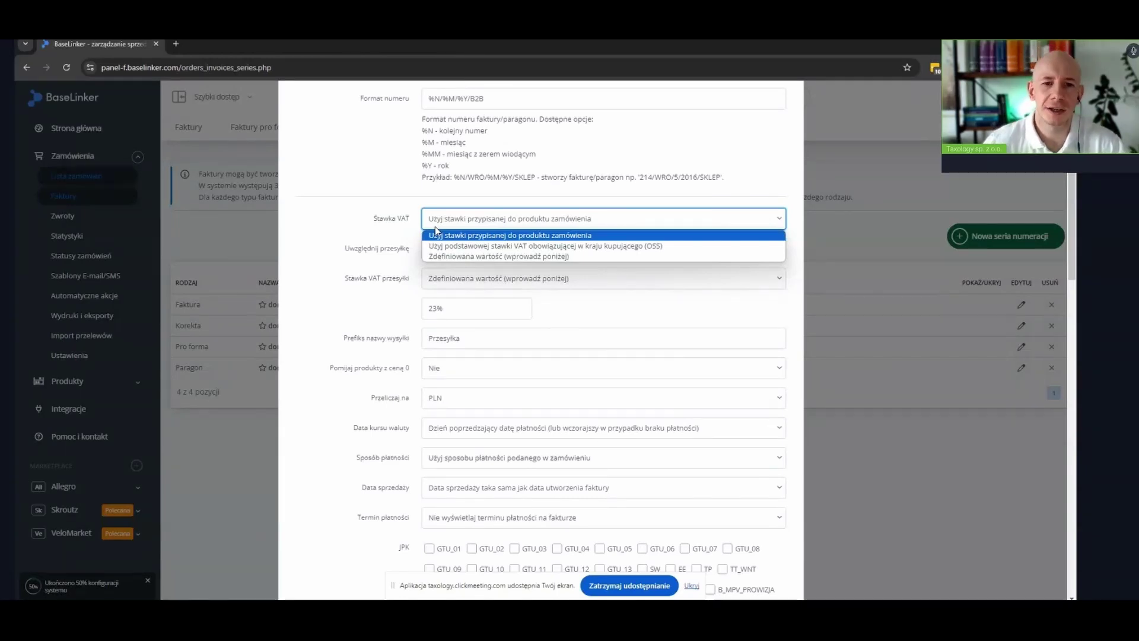
left_click(529, 257)
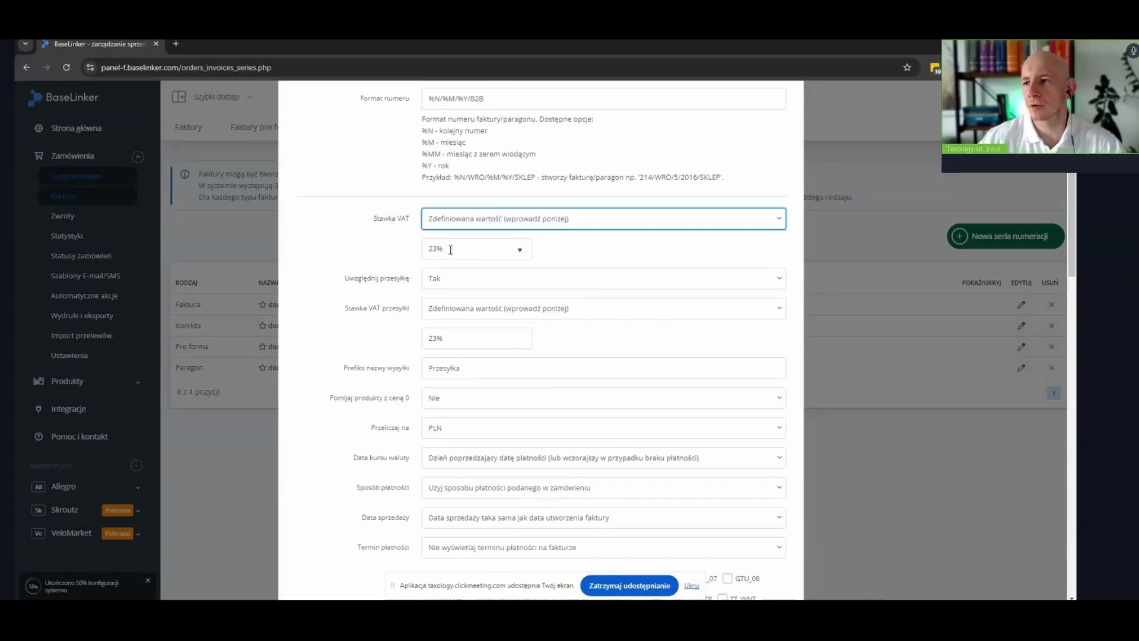
scroll(369, 297, "down", 1)
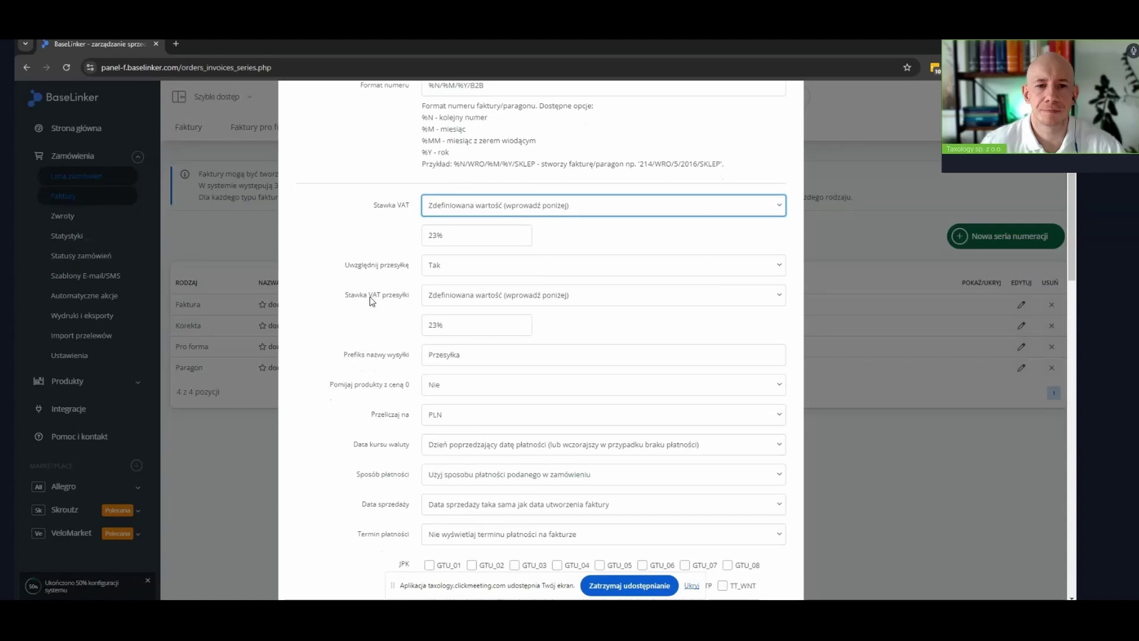
scroll(369, 297, "down", 1)
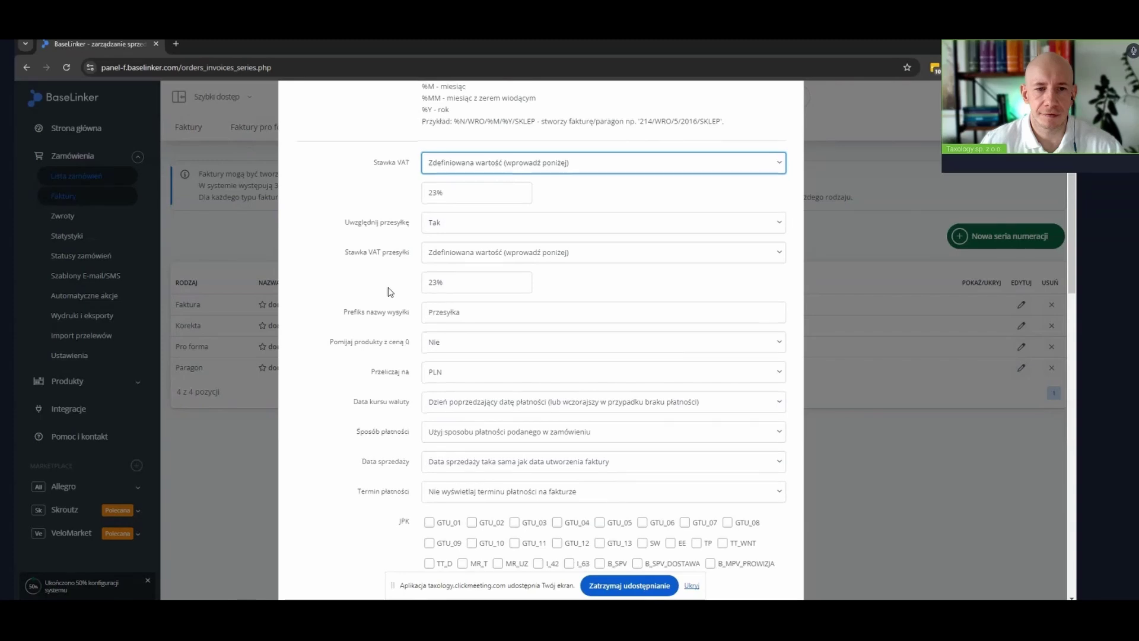
scroll(389, 291, "down", 1)
mouse_move(470, 257)
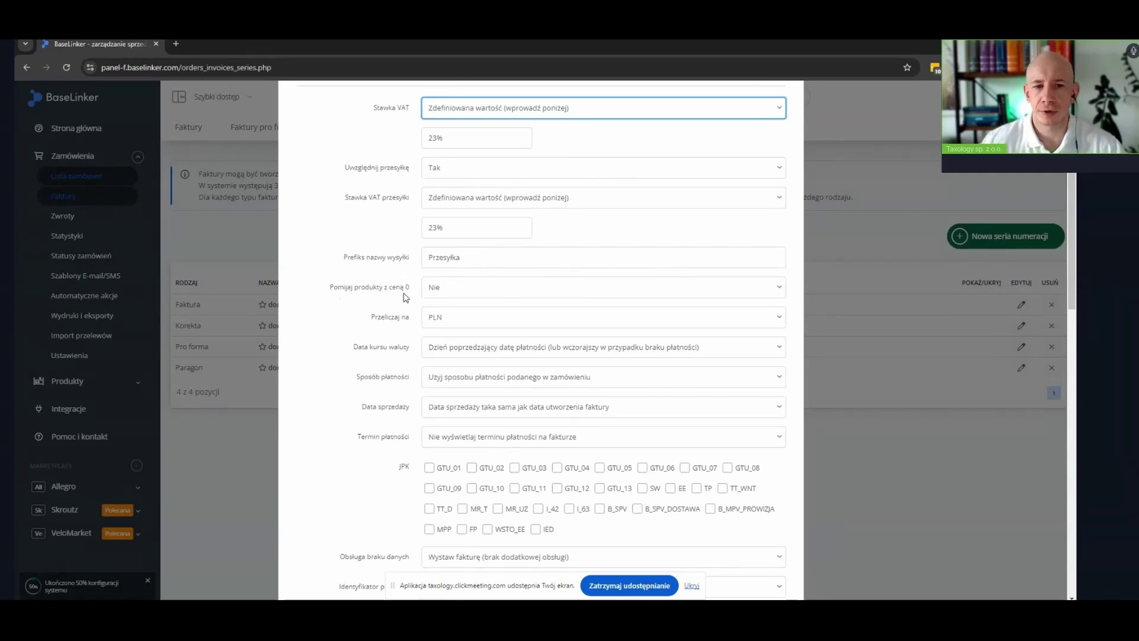
scroll(387, 287, "down", 1)
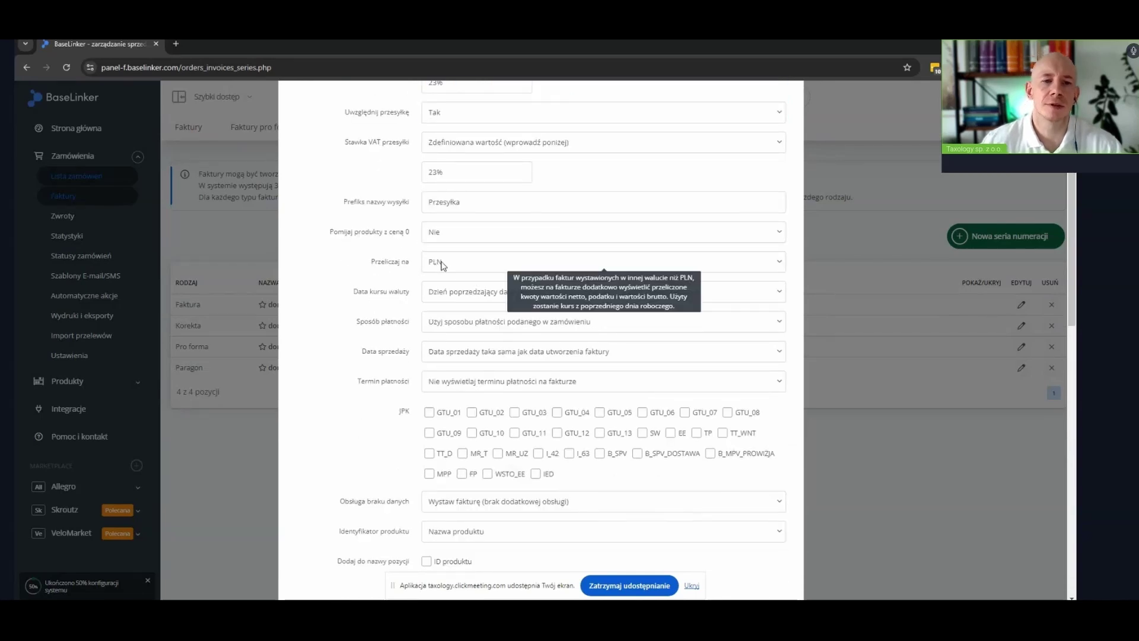
left_click(454, 265)
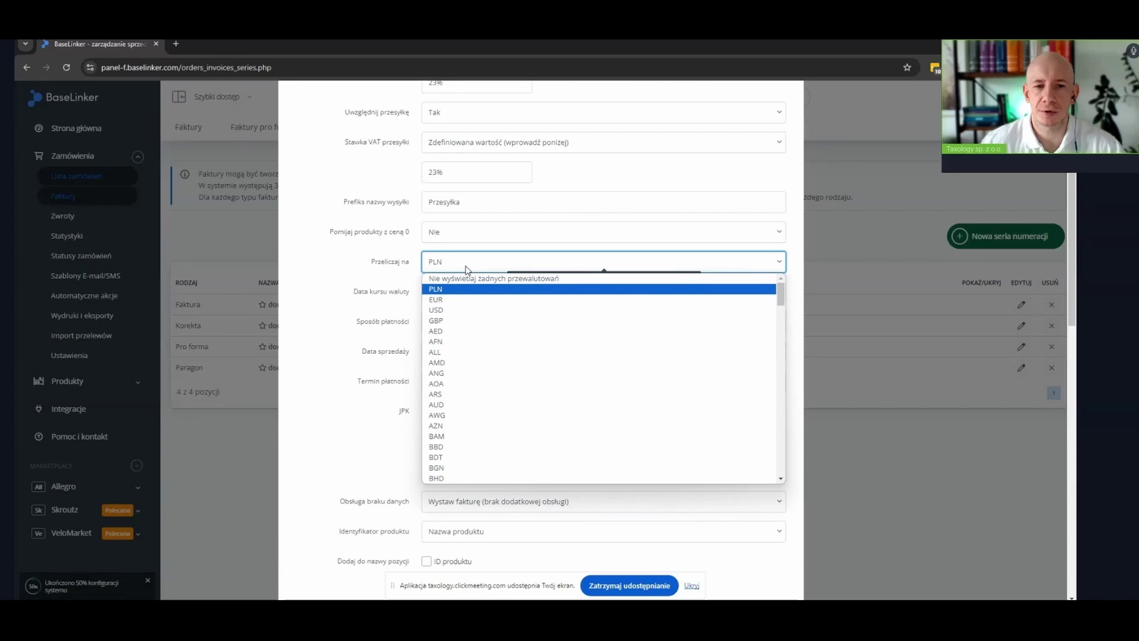
left_click(467, 270)
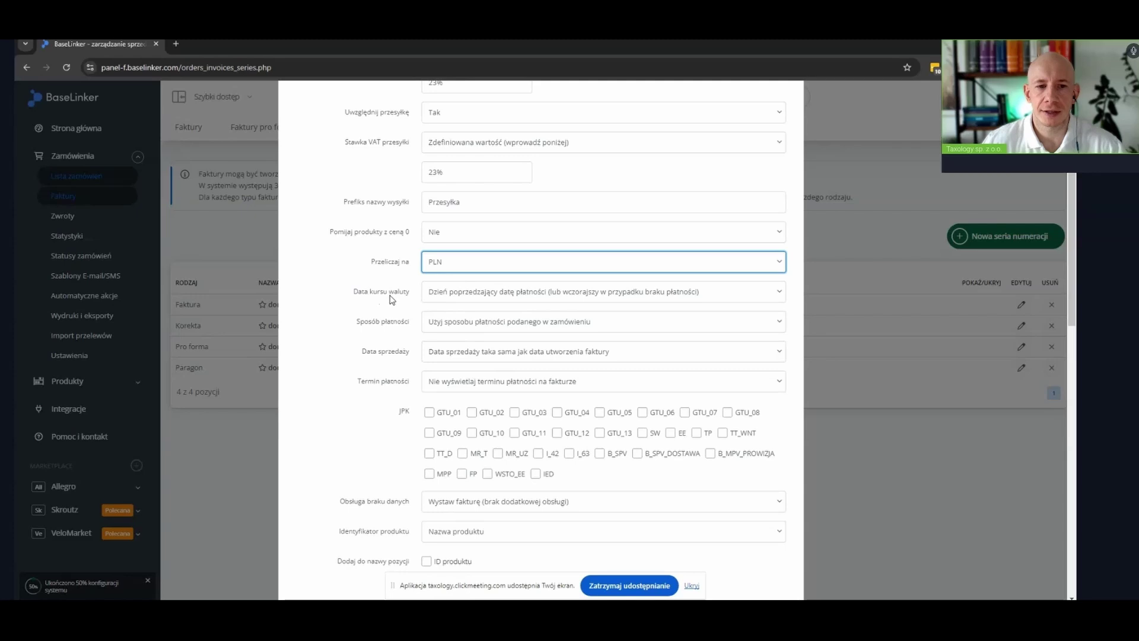
mouse_move(454, 299)
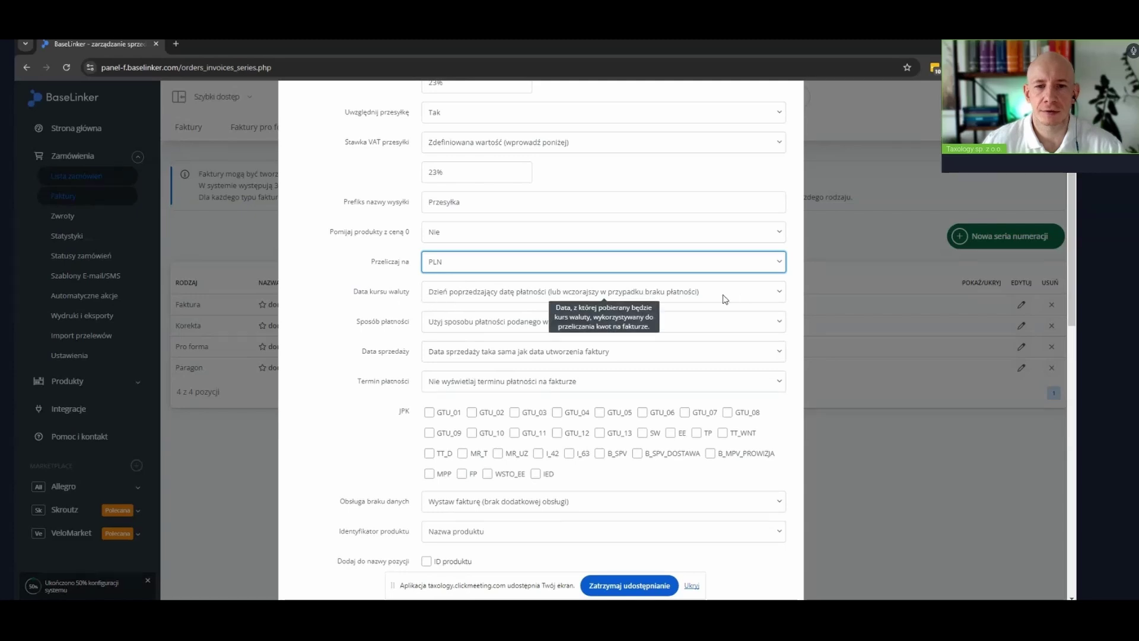
left_click(529, 298)
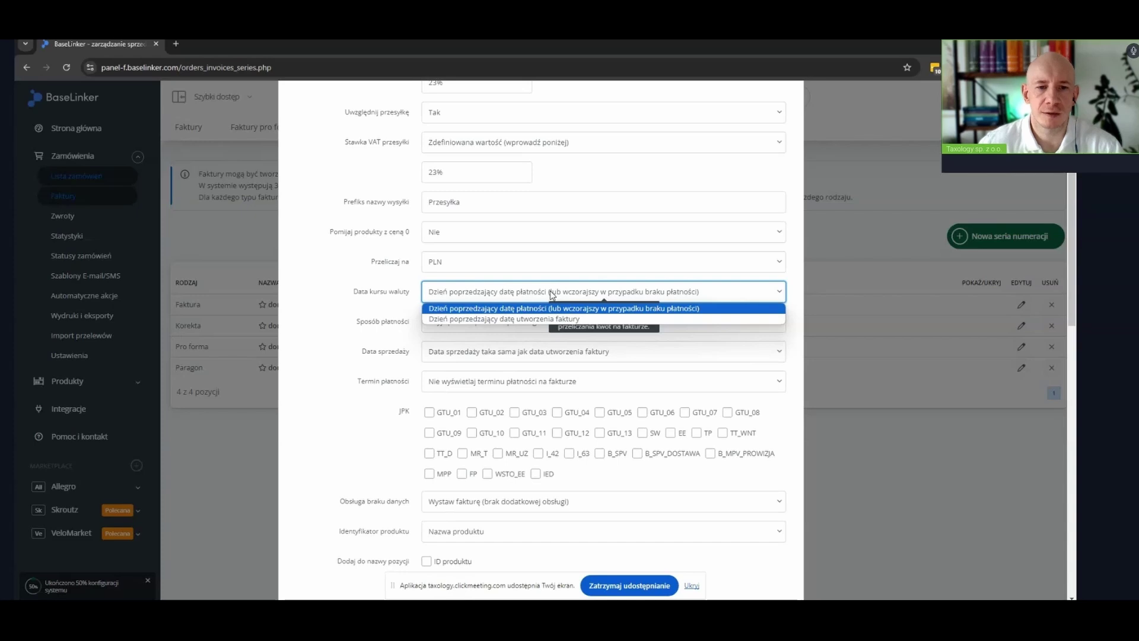
left_click(389, 295)
scroll(386, 297, "down", 1)
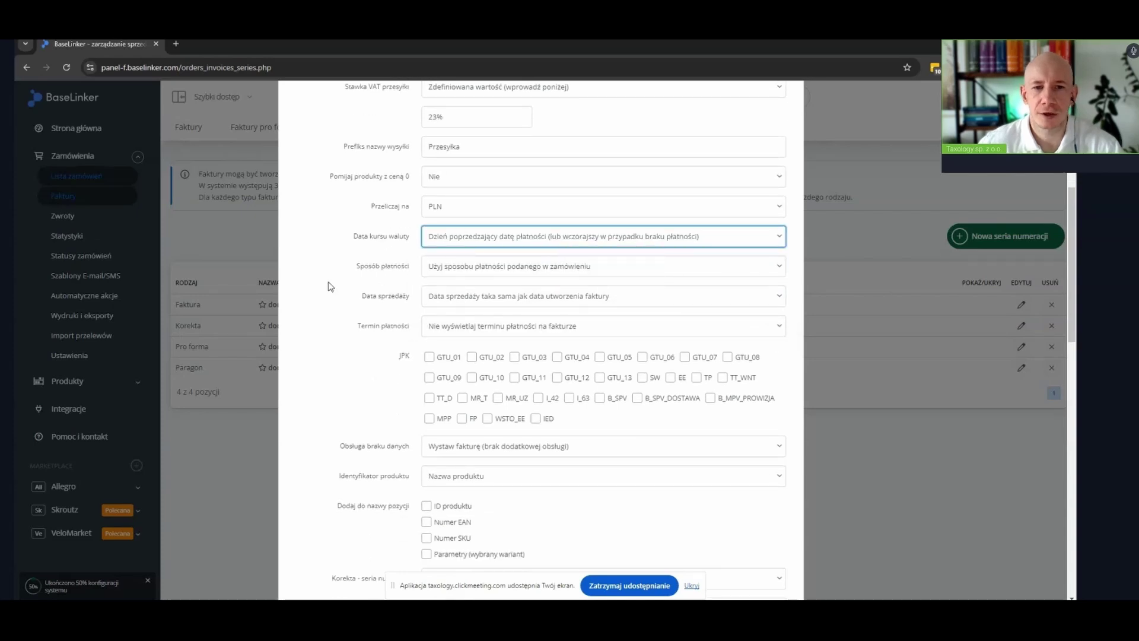
scroll(344, 267, "down", 1)
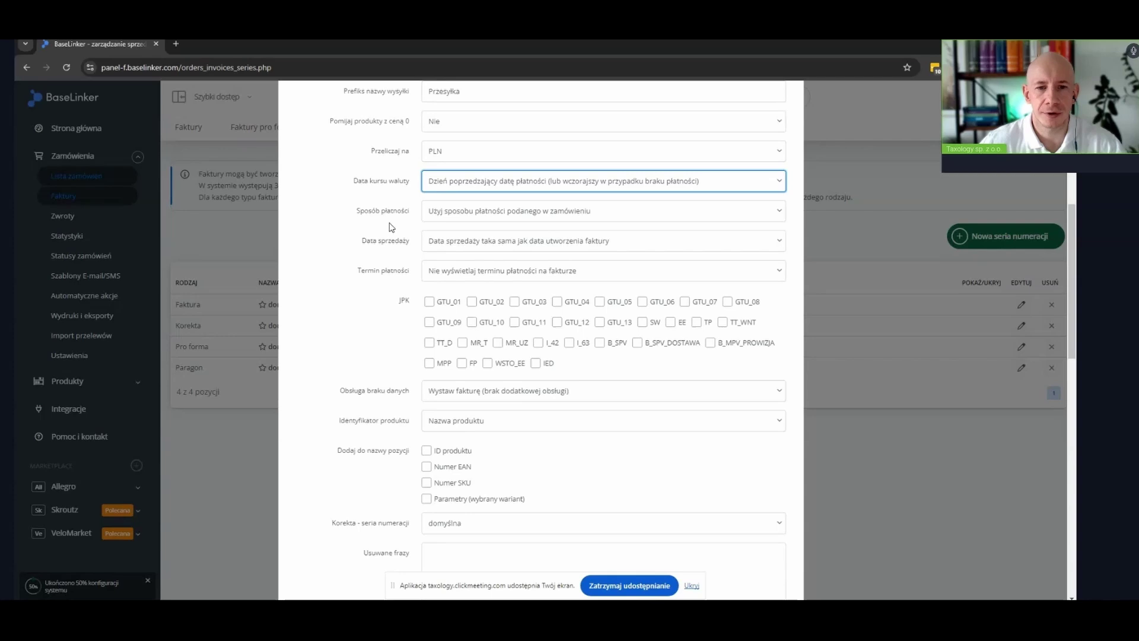
Tick ID produktu, Numer EAN and Numer SKU under 'Dodaj do nazwy pozycji'
scroll(364, 235, "down", 1)
scroll(365, 236, "down", 2)
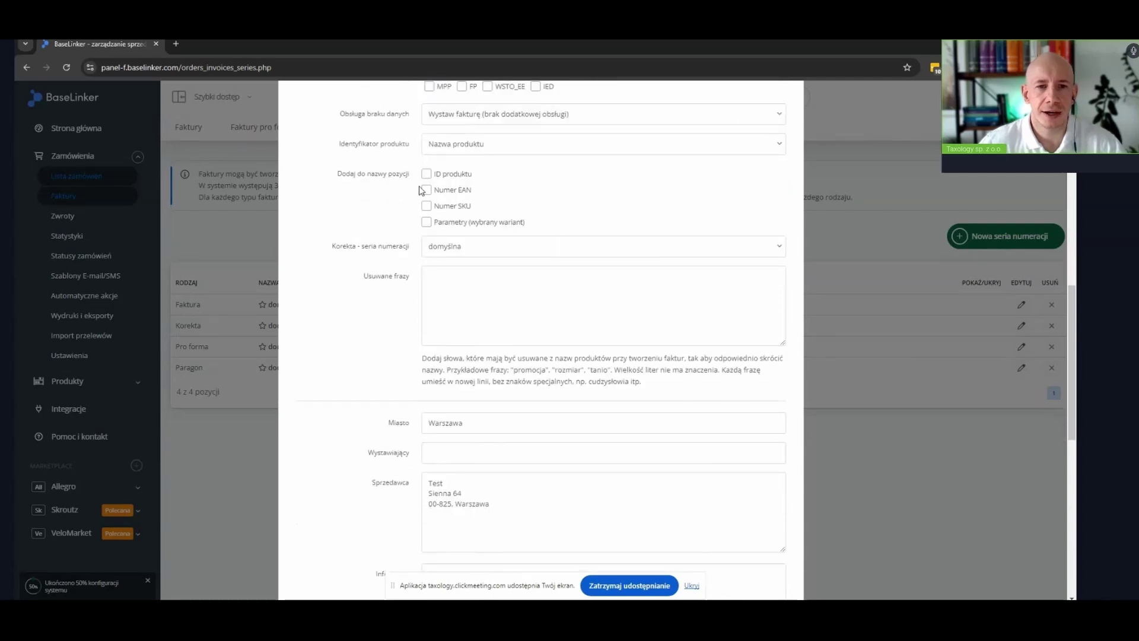
left_click(426, 174)
left_click(427, 190)
left_click(427, 206)
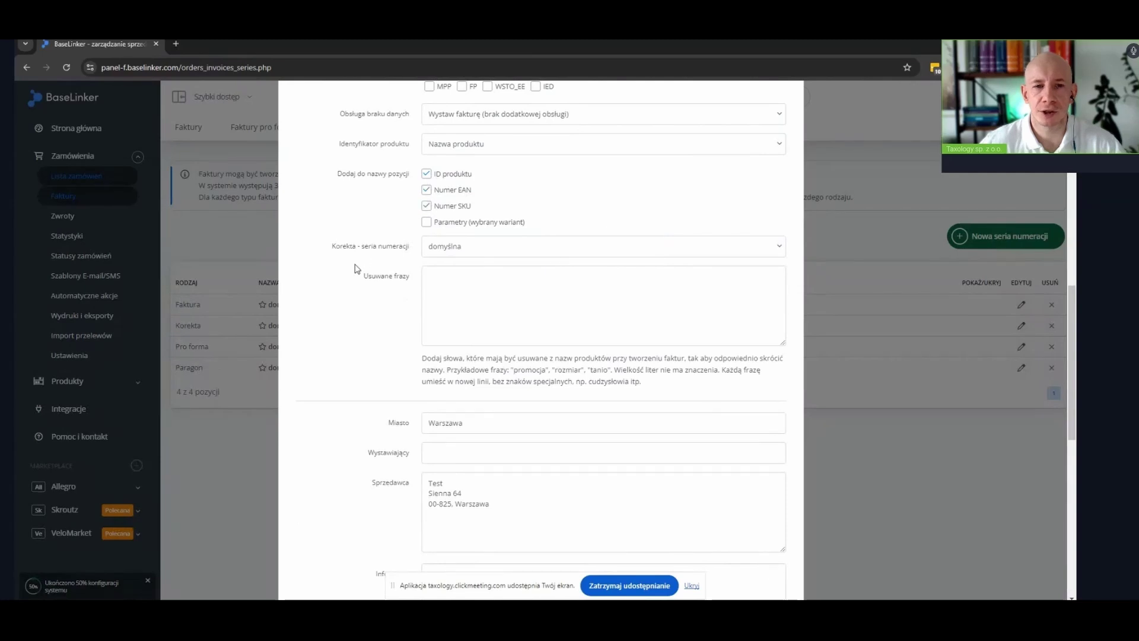
mouse_move(446, 249)
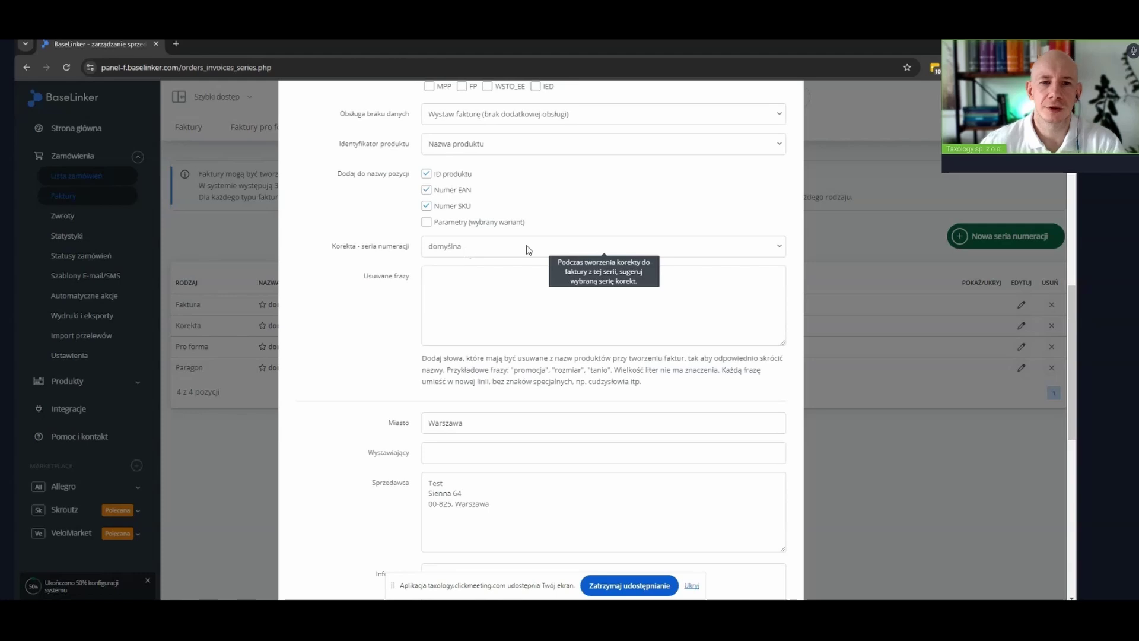
scroll(348, 255, "down", 1)
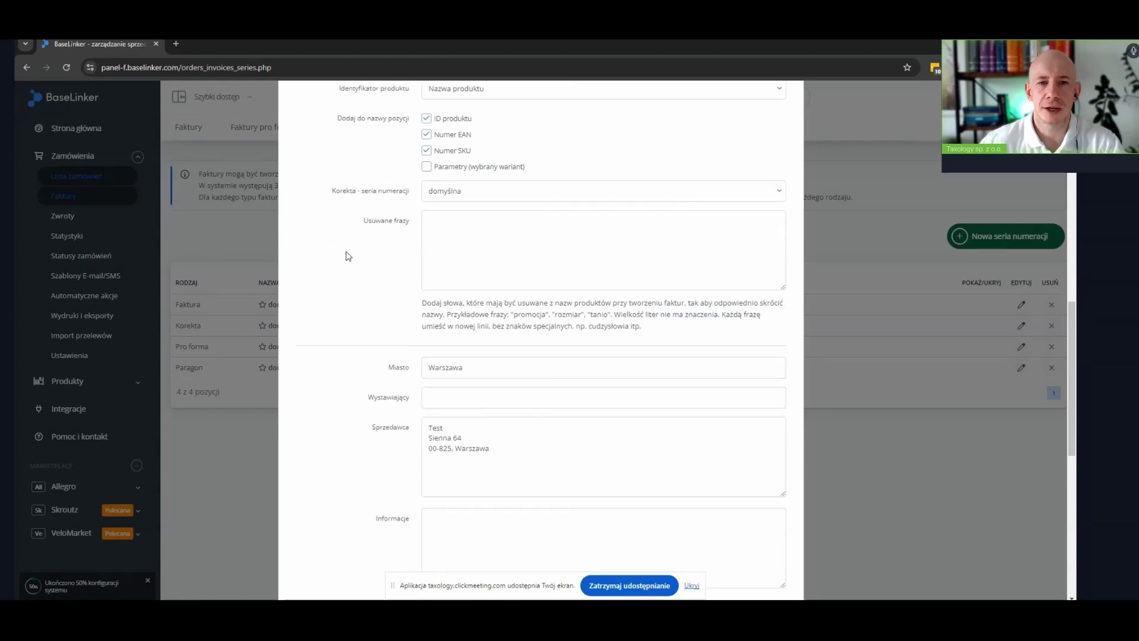
scroll(347, 256, "down", 2)
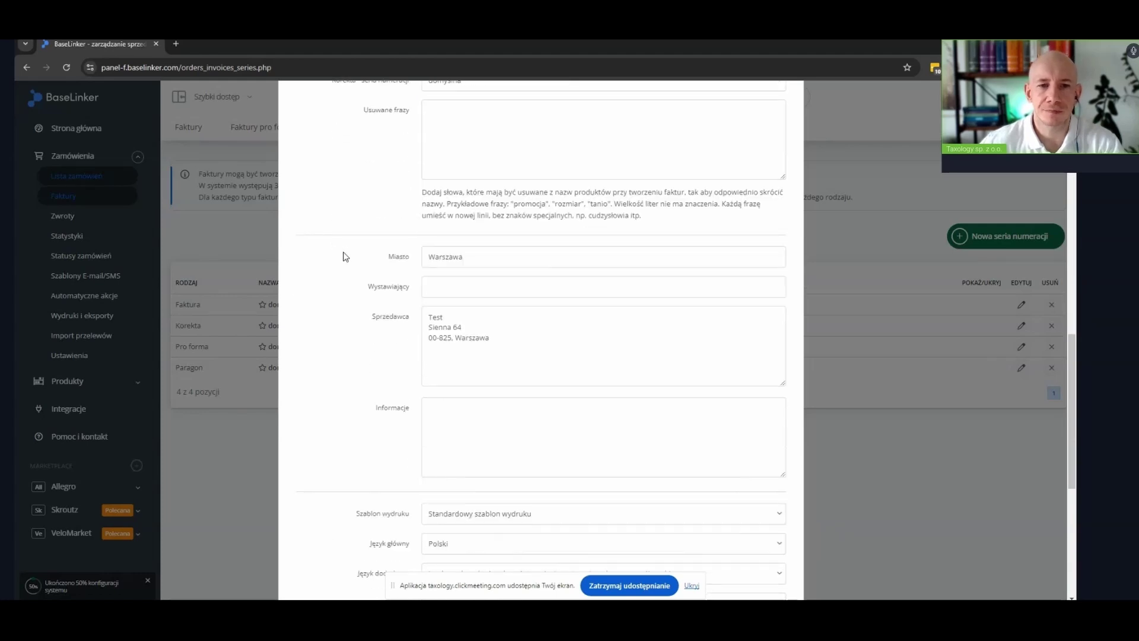
scroll(343, 256, "down", 1)
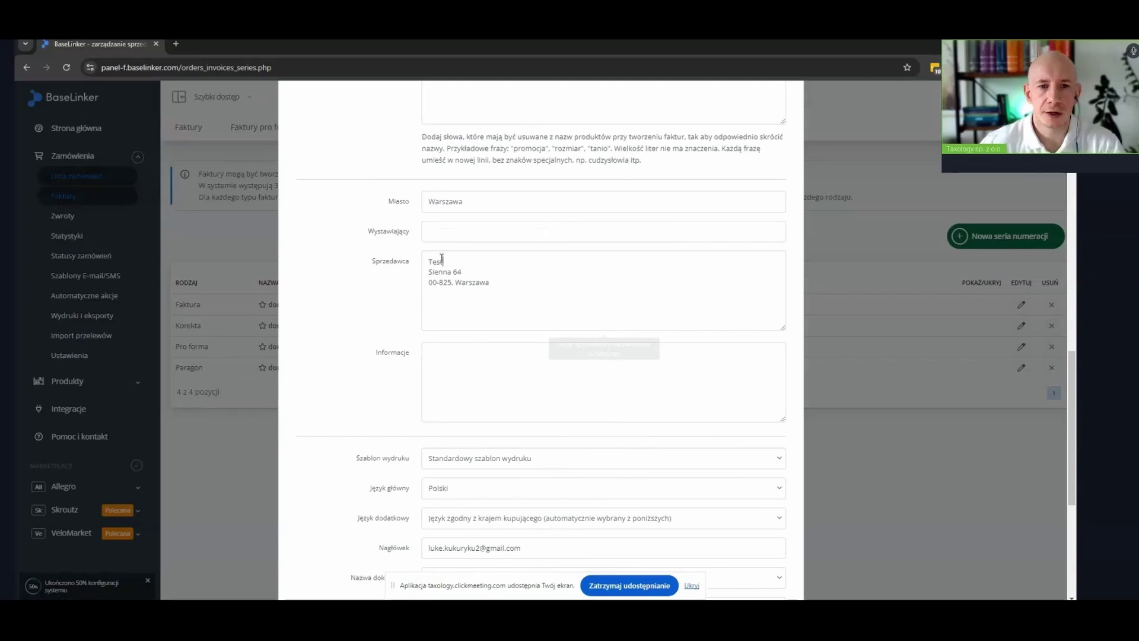
Replace the seller name 'Test' with 'NAZWA FIRMY XYZ' in the Sprzedawca field
left_click_drag(443, 261, 415, 261)
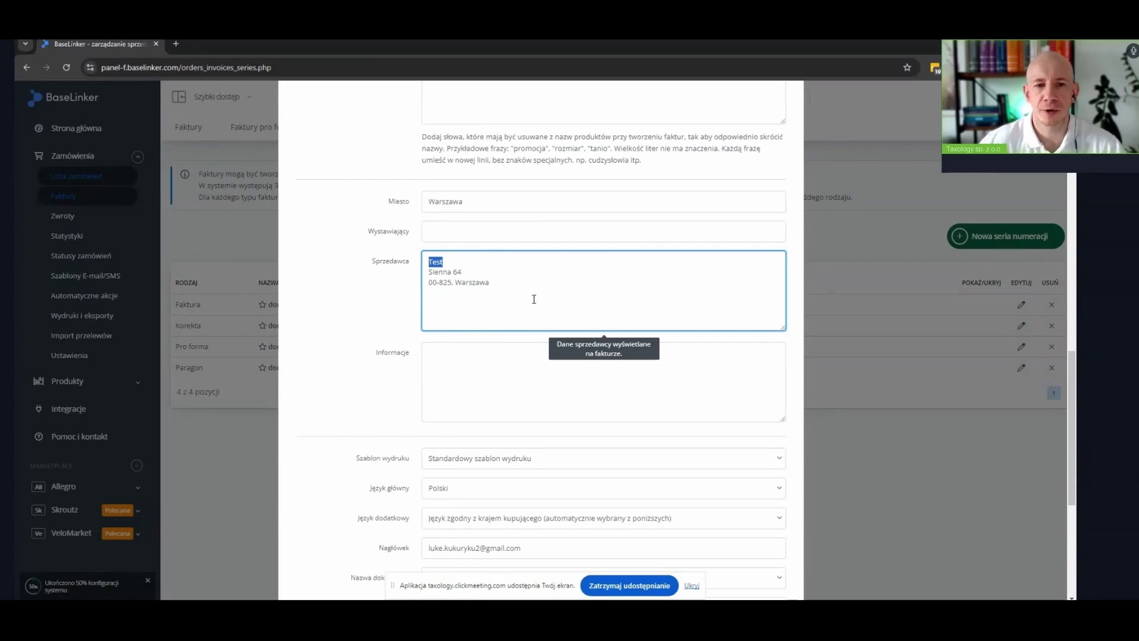
type("nAZW")
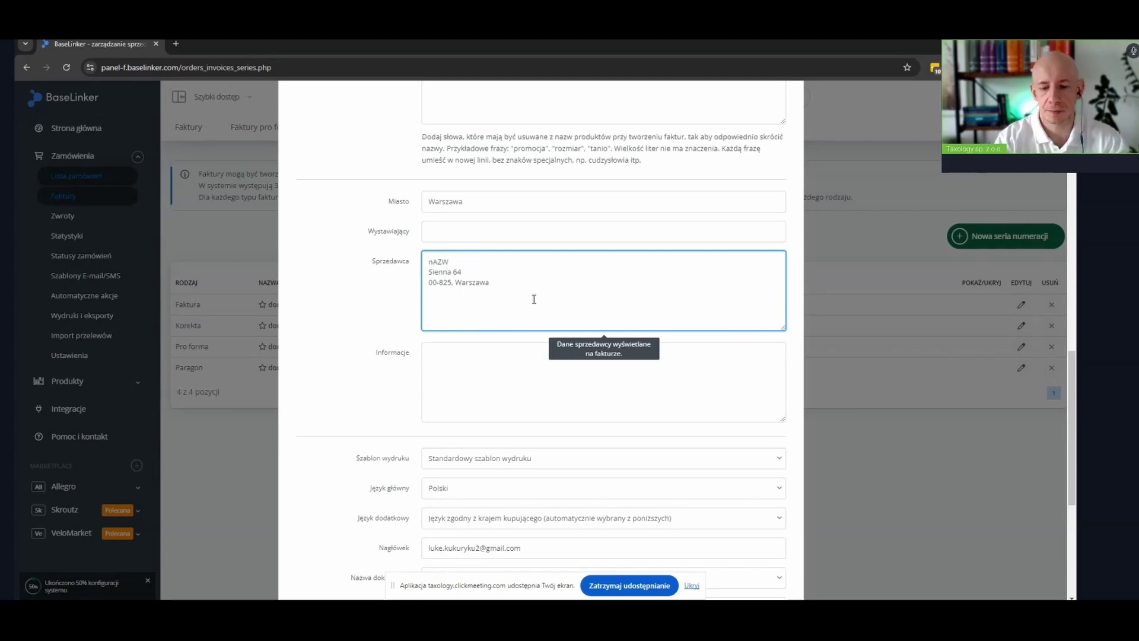
key("BackSpace")
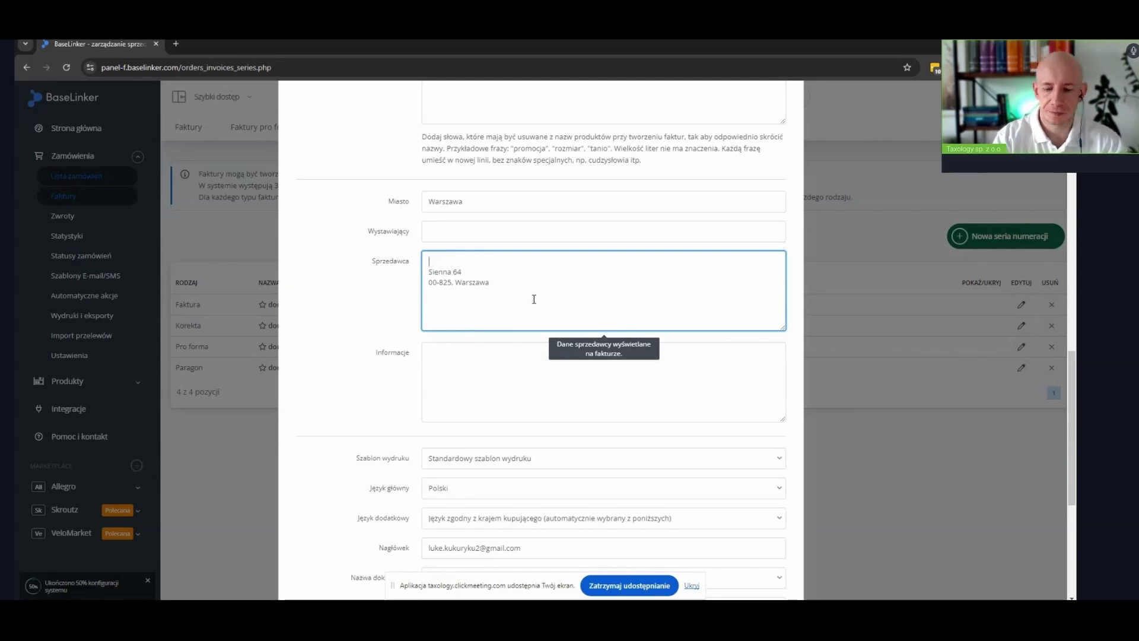
type("NAZWA FIA")
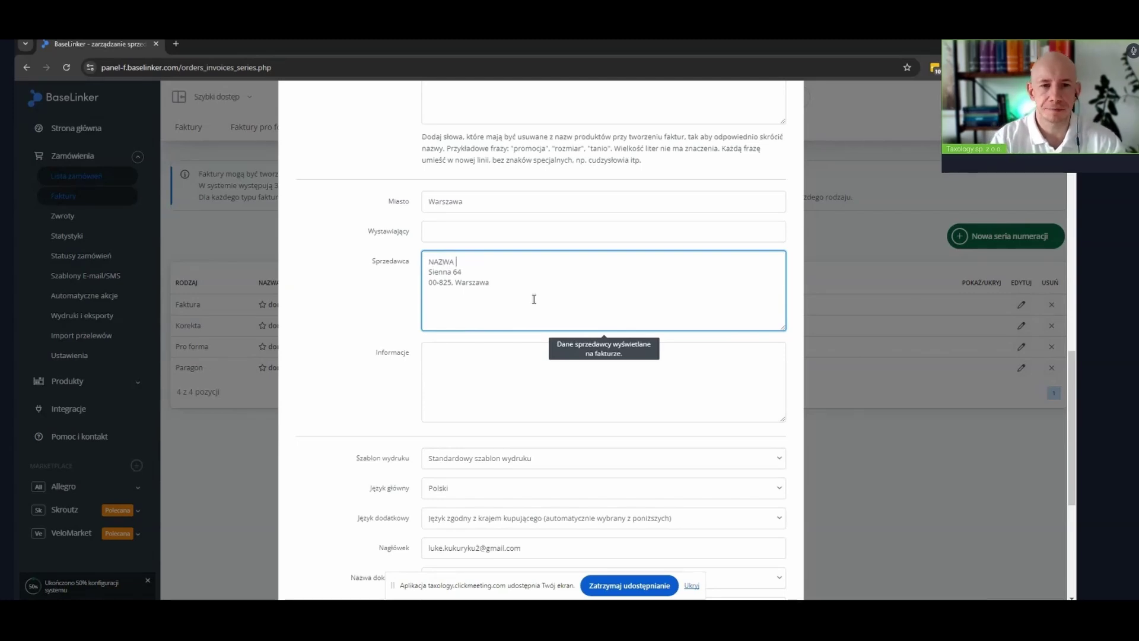
key("BackSpace")
type("RM")
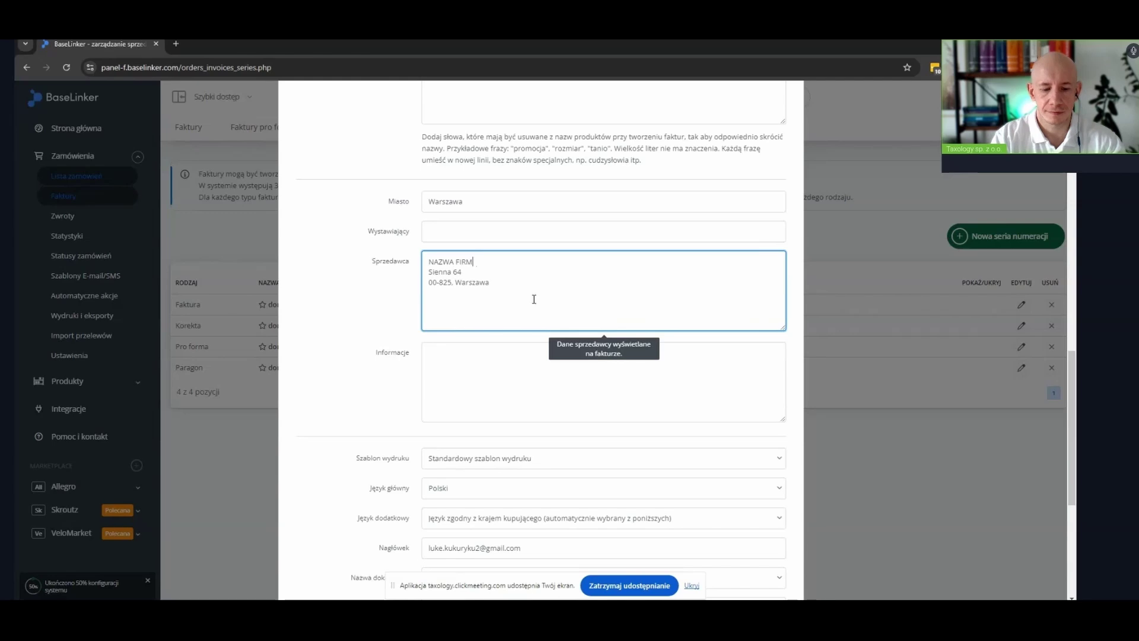
type("Y XYZ")
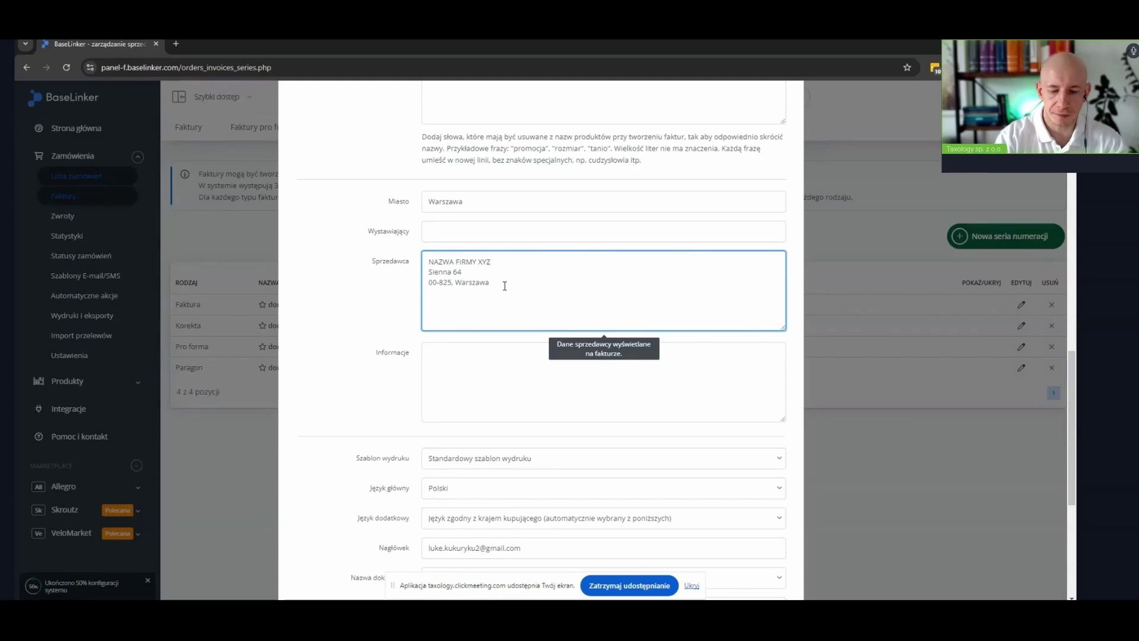
Add a seller line with the PL-prefixed NIP tax number below the address
key("Return")
type("NIP: 1")
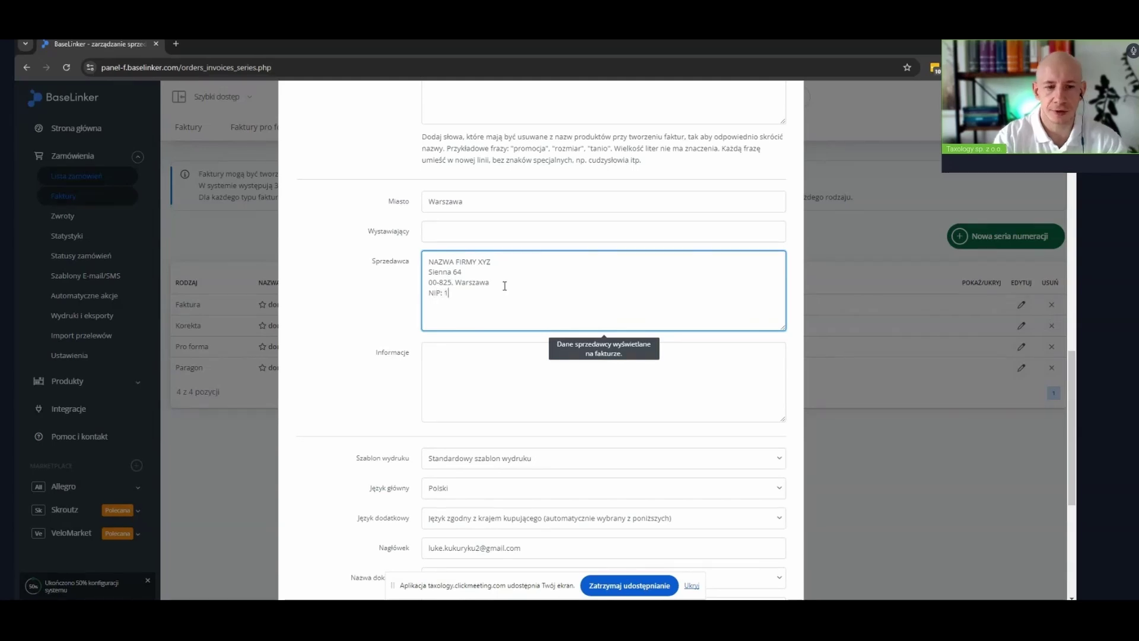
type("1111111111111")
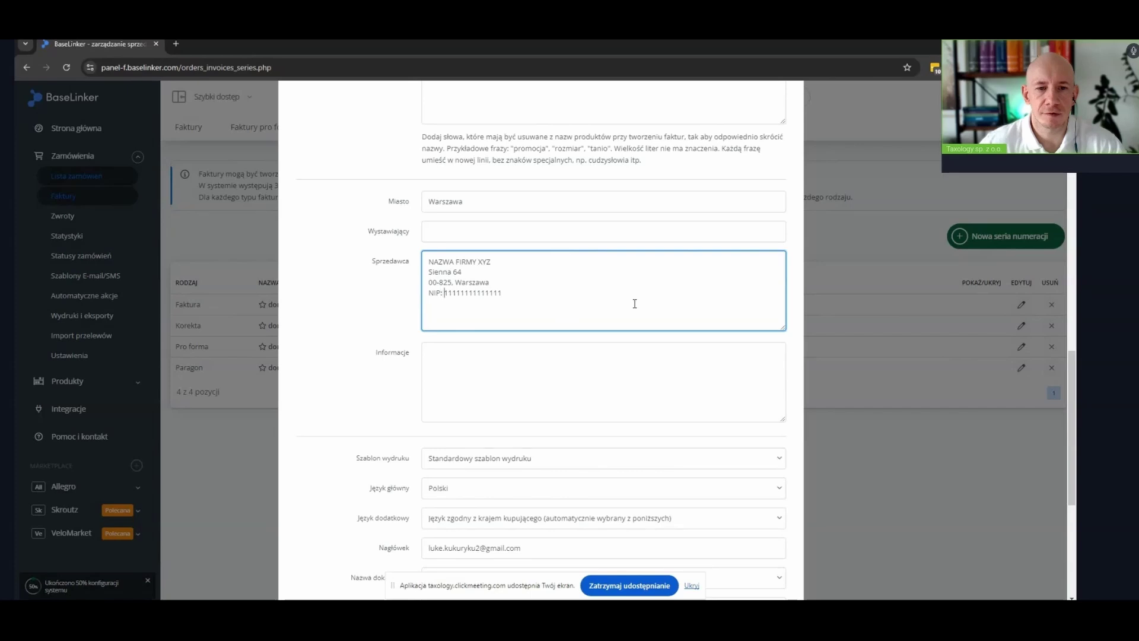
type("PL")
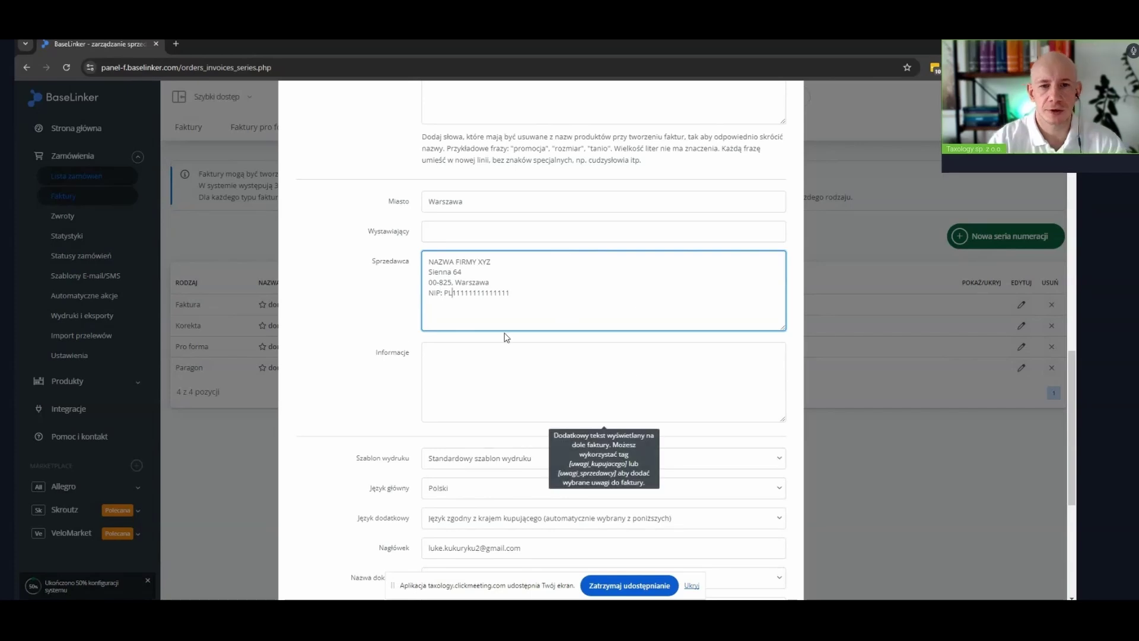
scroll(373, 330, "down", 3)
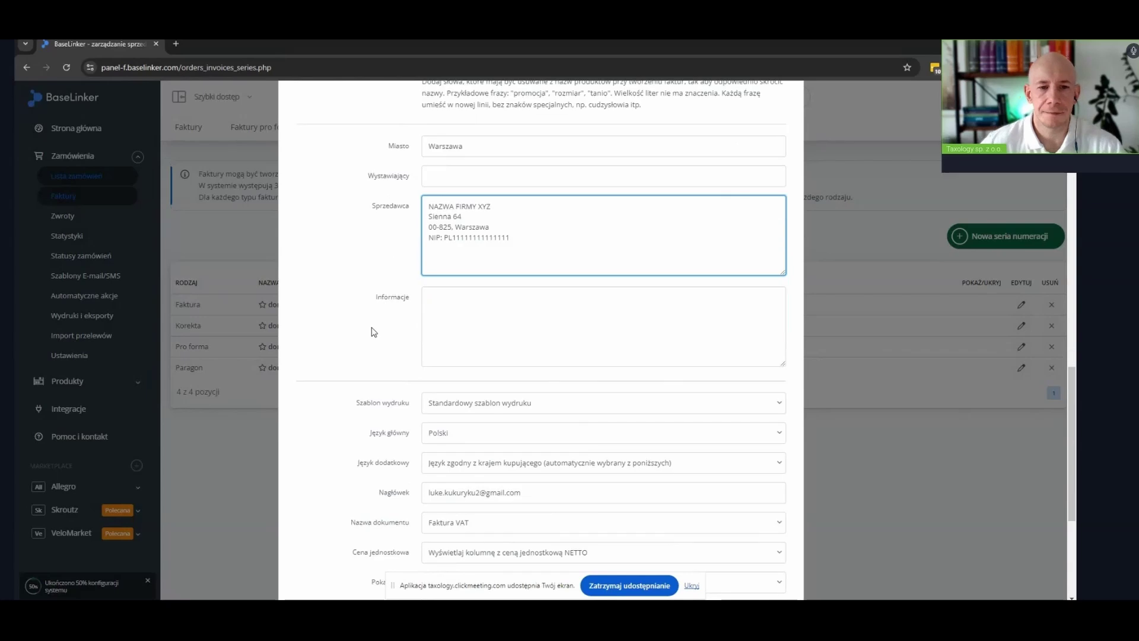
scroll(373, 330, "down", 2)
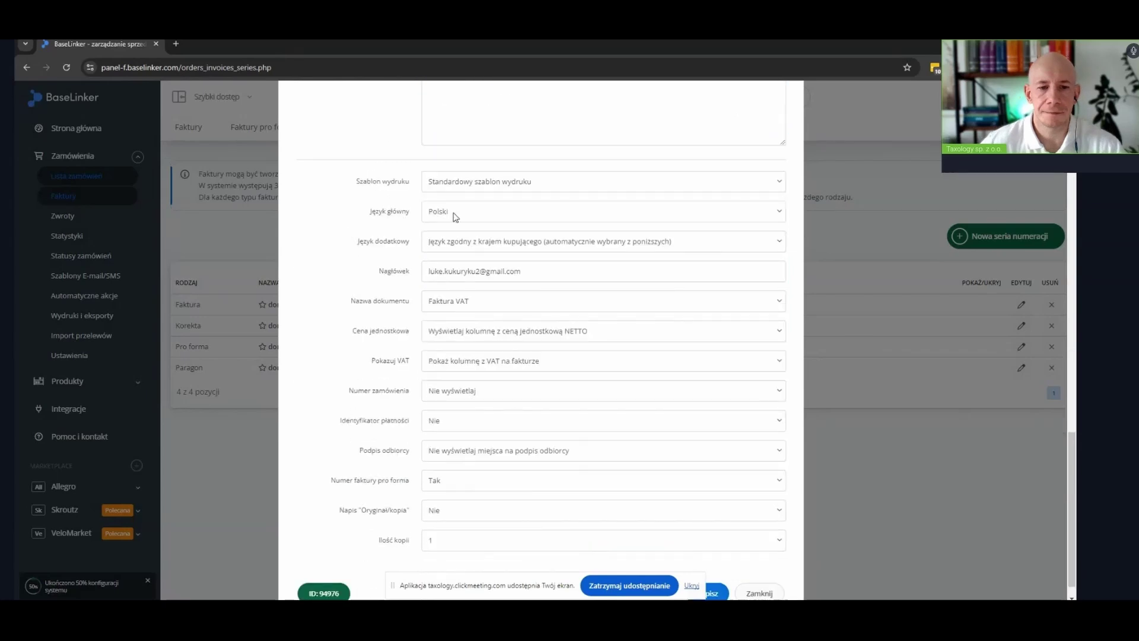
Delete the e-mail address from the Nagłówek header field
mouse_move(434, 249)
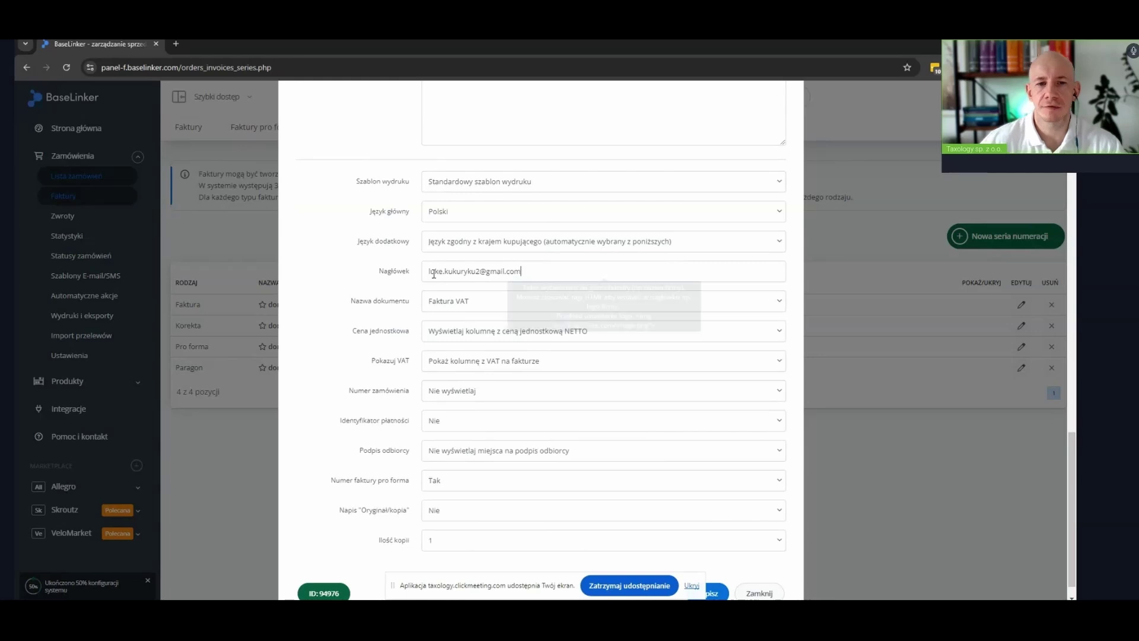
triple_click(432, 270)
key("BackSpace")
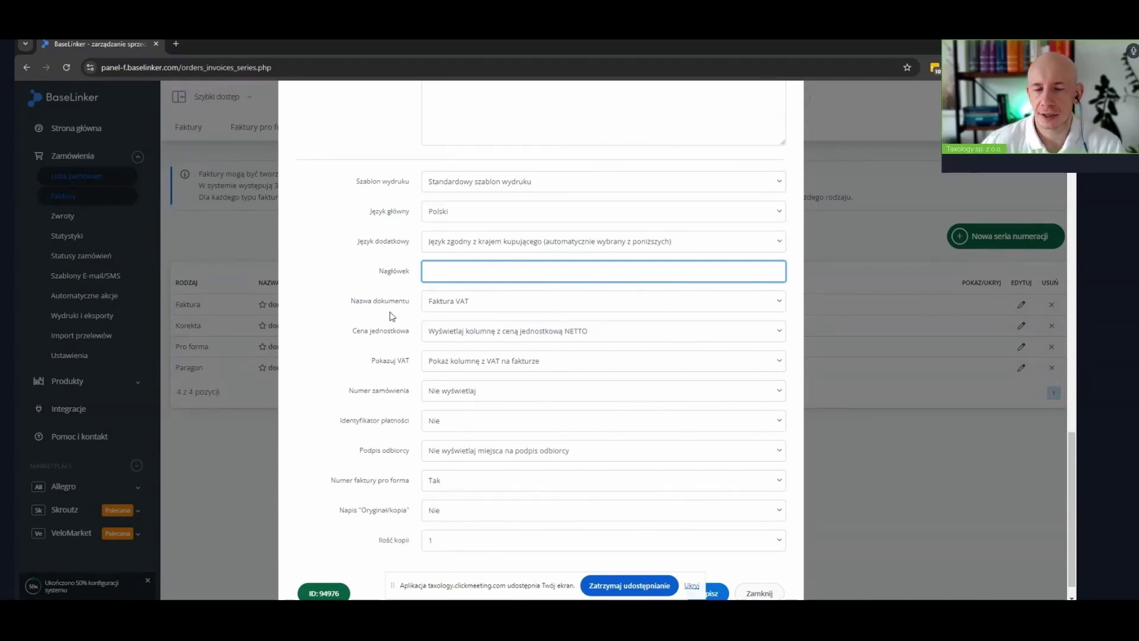
scroll(384, 316, "down", 2)
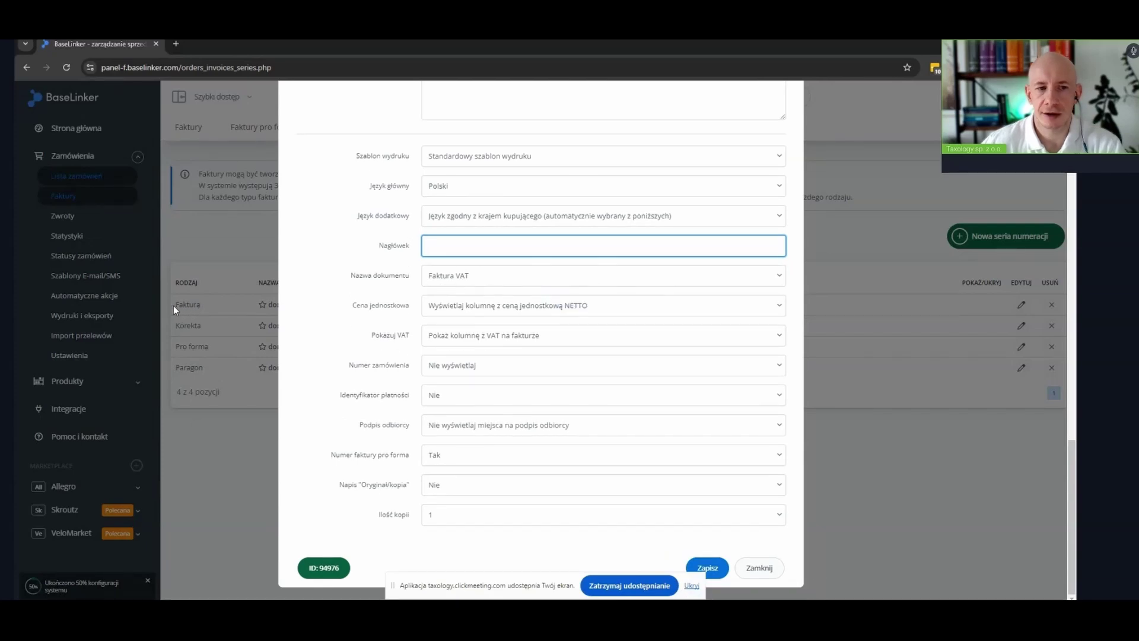
Keep Faktura VAT as document name and set Numer zamówienia to 'Wyświetl numer zamówienia z BaseLinkera'
left_click(505, 280)
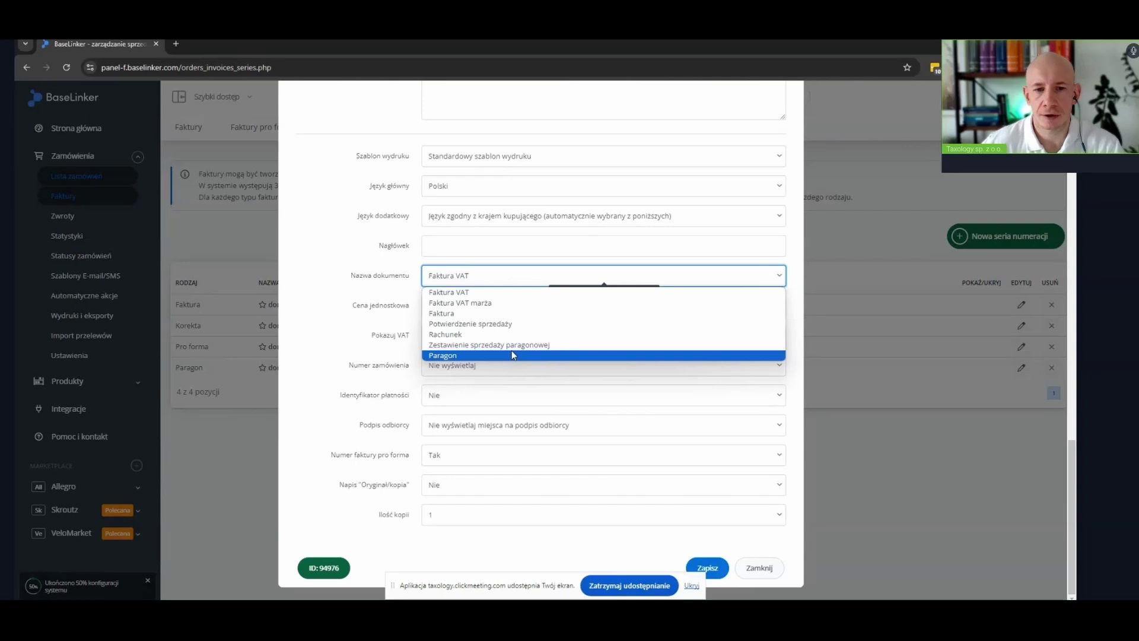
left_click(448, 292)
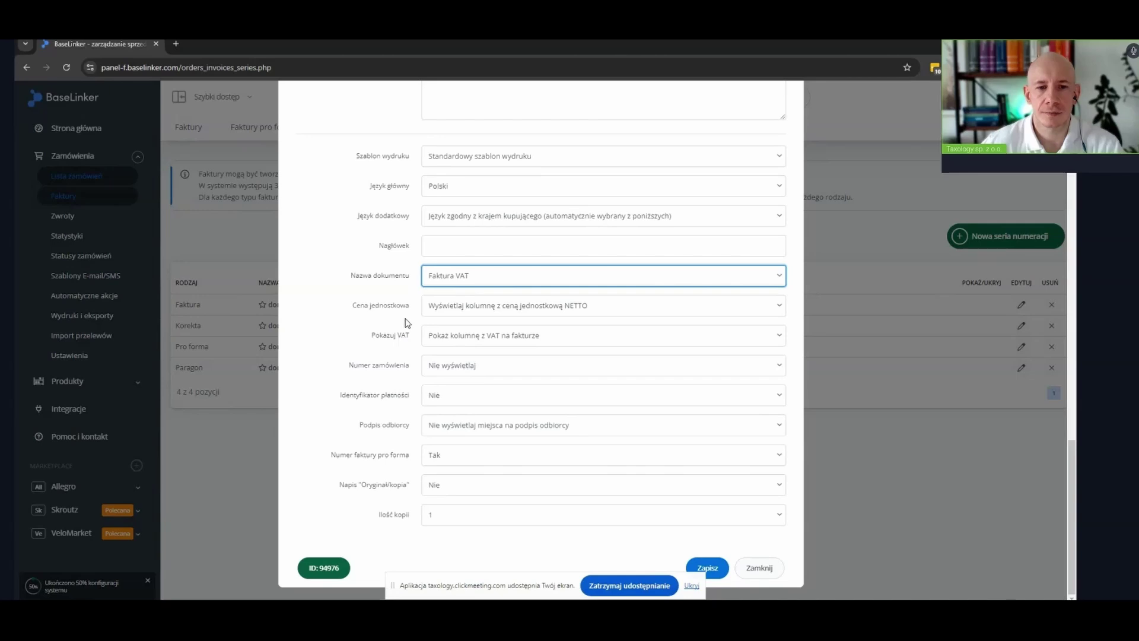
mouse_move(496, 317)
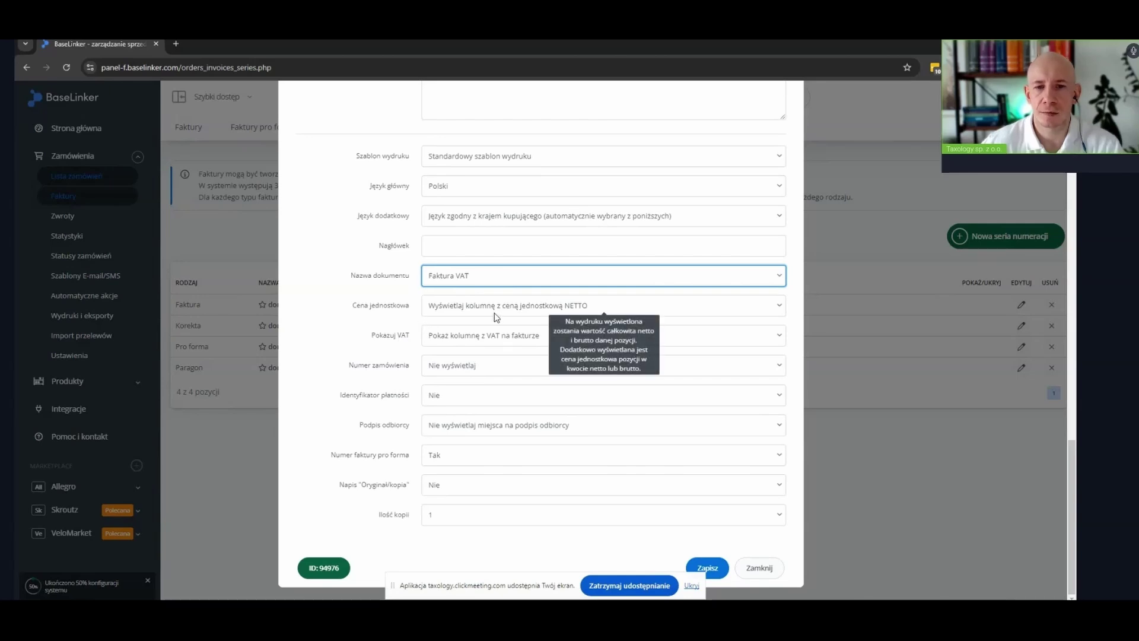
mouse_move(425, 343)
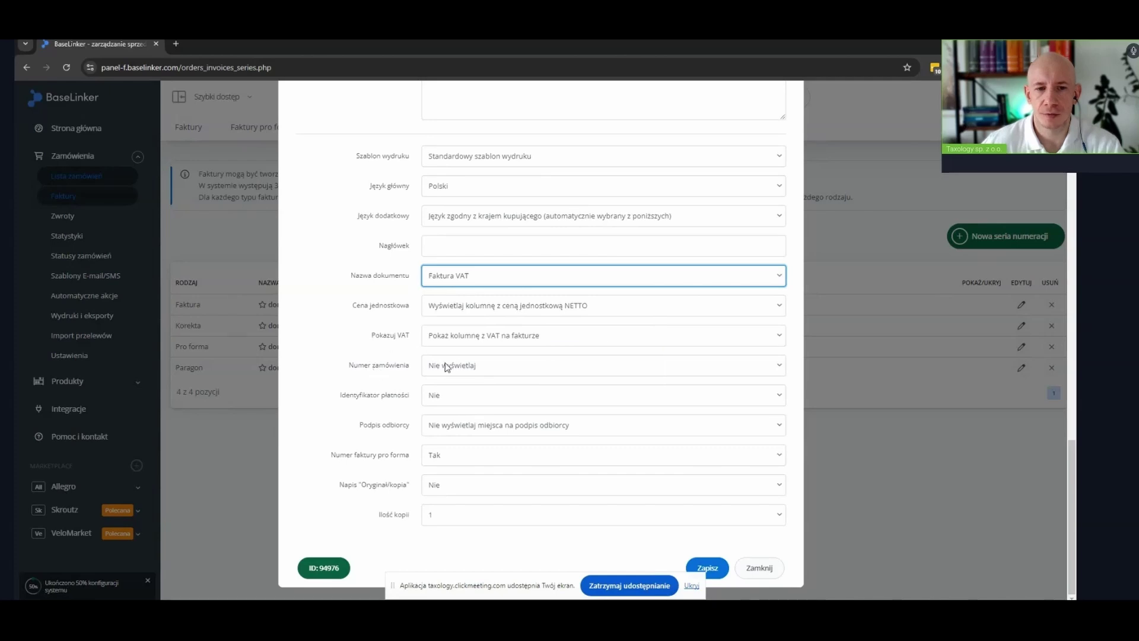
left_click(484, 373)
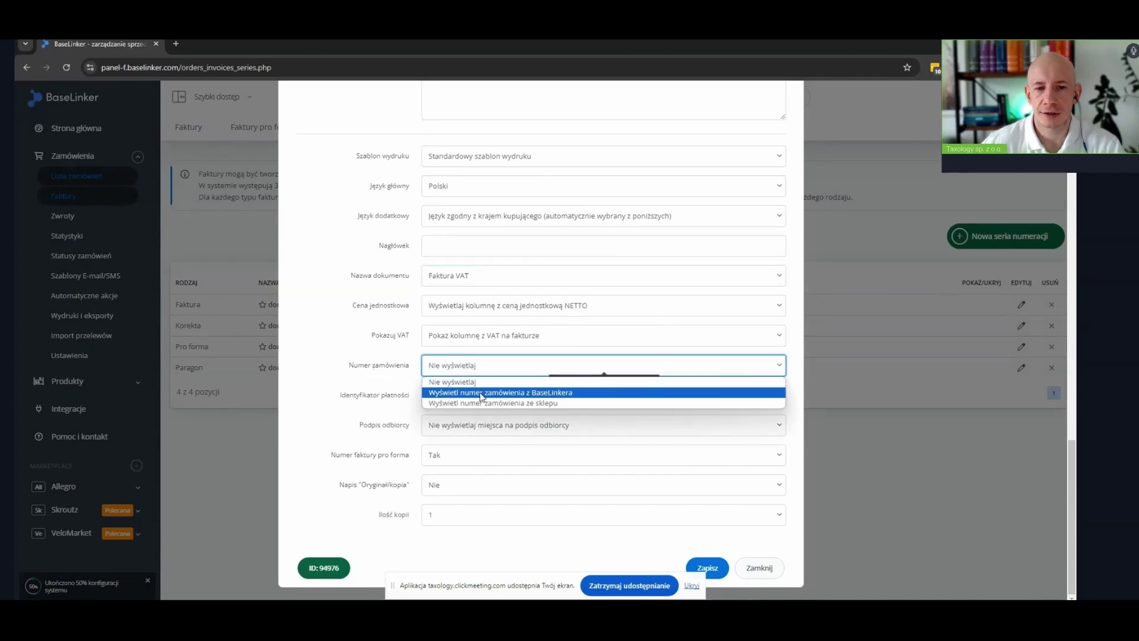
left_click(475, 393)
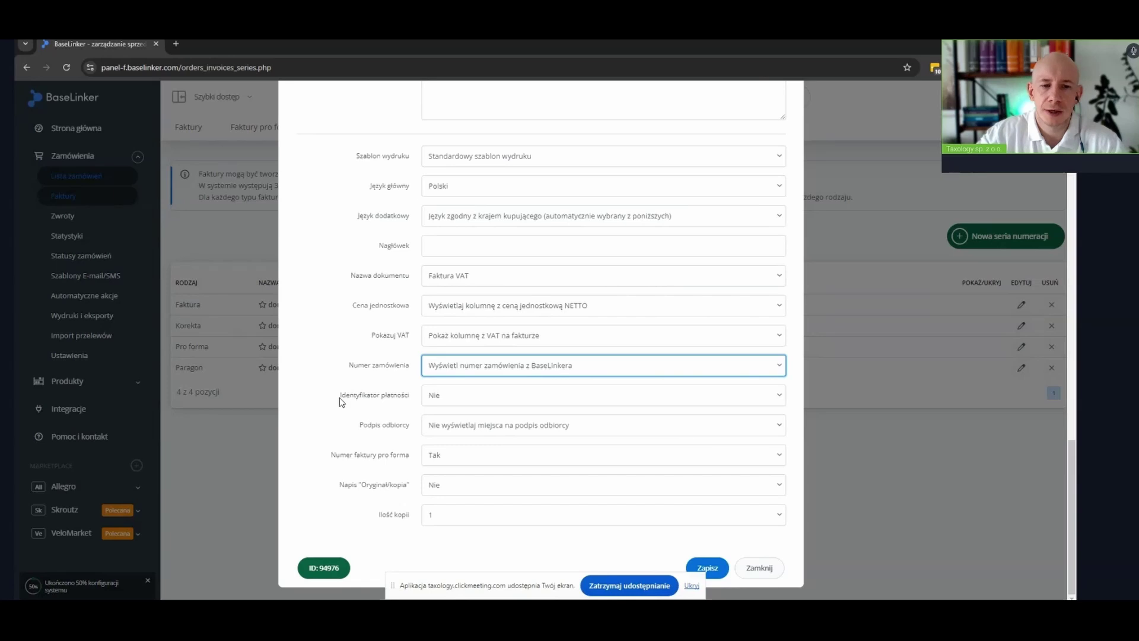
Set Identyfikator płatności to Tak and save the FV PL B2B series
left_click(464, 402)
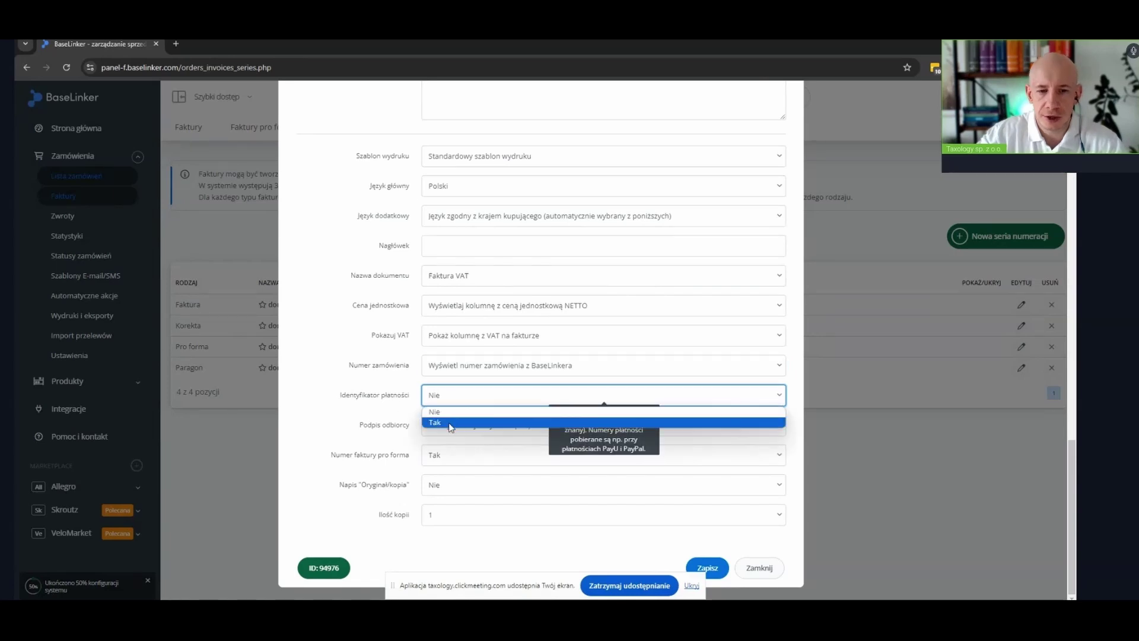
left_click(451, 422)
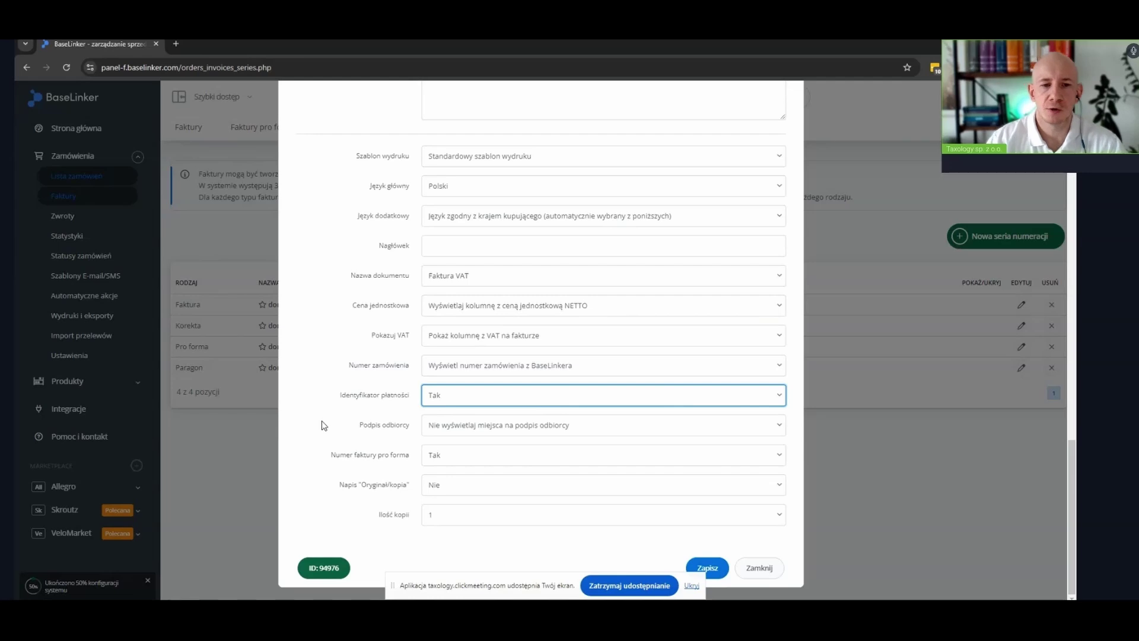
left_click(713, 574)
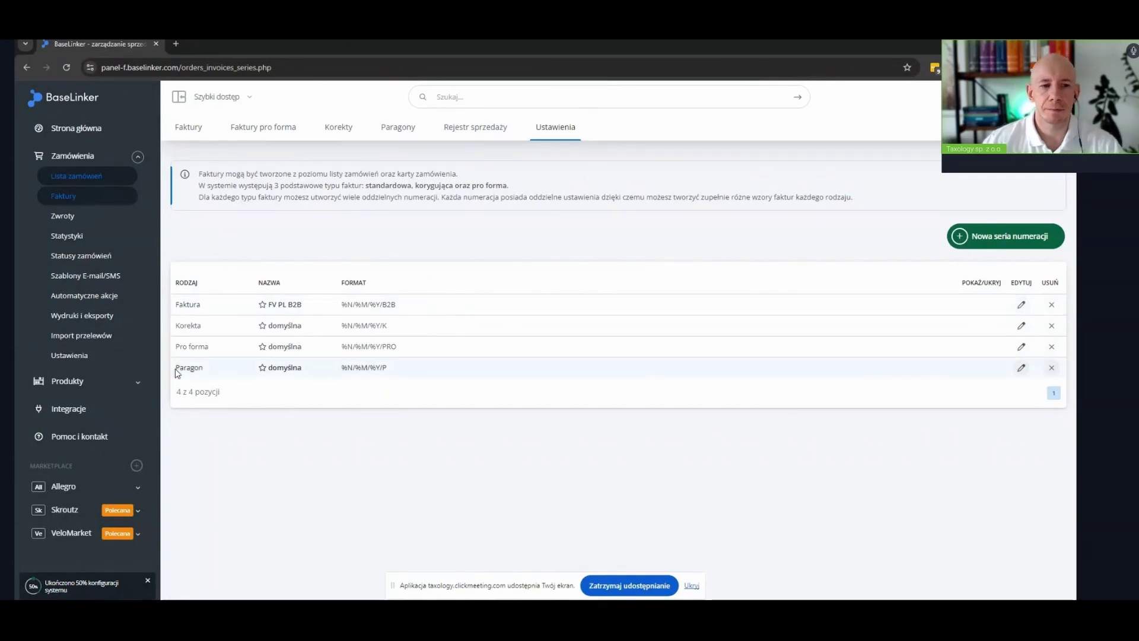
Highlight the Paragon row in the numbering series list
left_click_drag(176, 372, 198, 368)
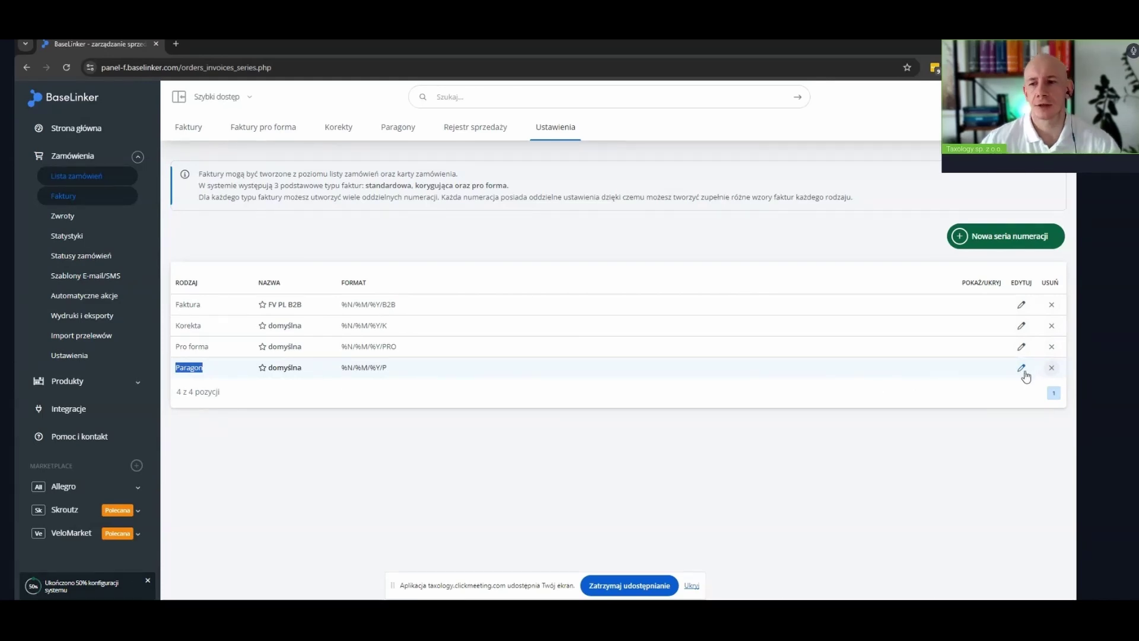
Set Fiskalny to Tak in the Paragon series and save it
left_click(1027, 368)
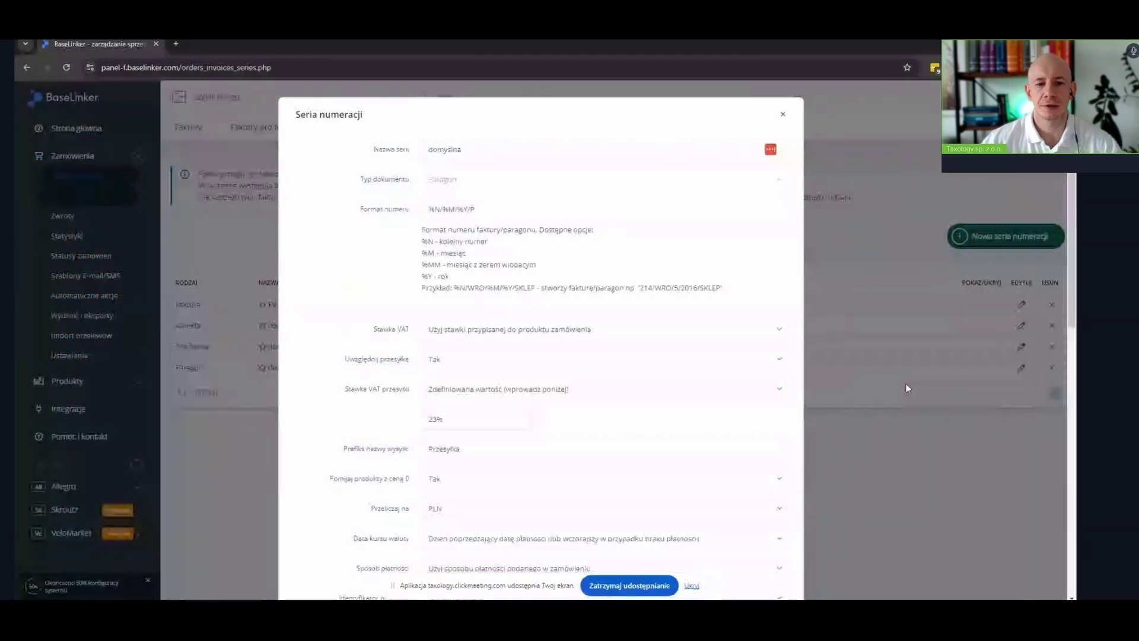
scroll(324, 308, "down", 3)
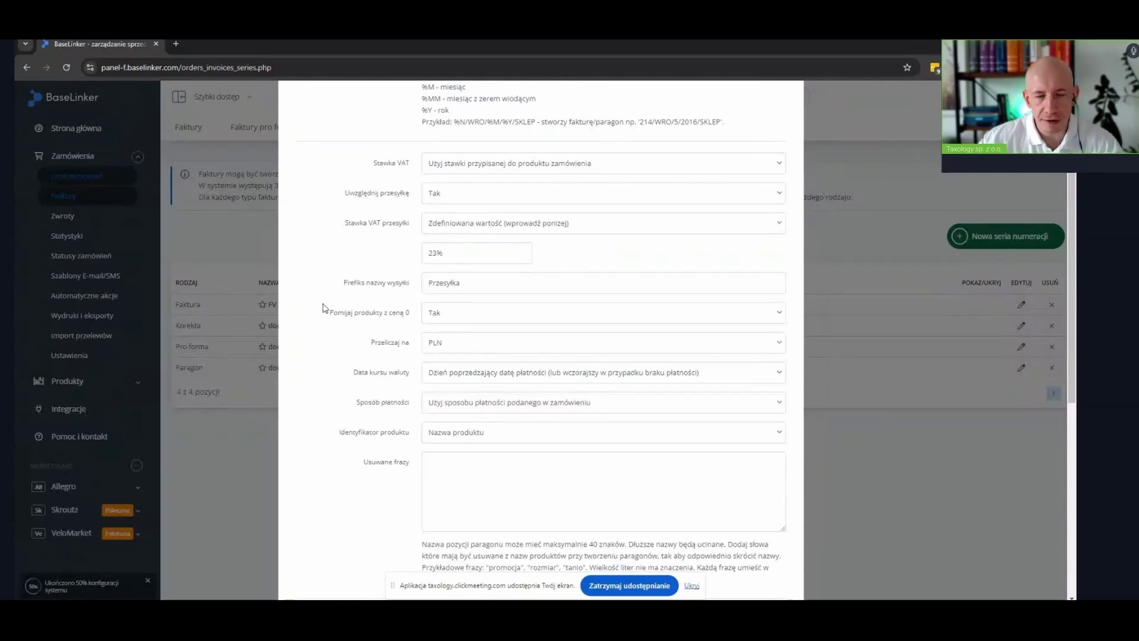
scroll(348, 351, "down", 3)
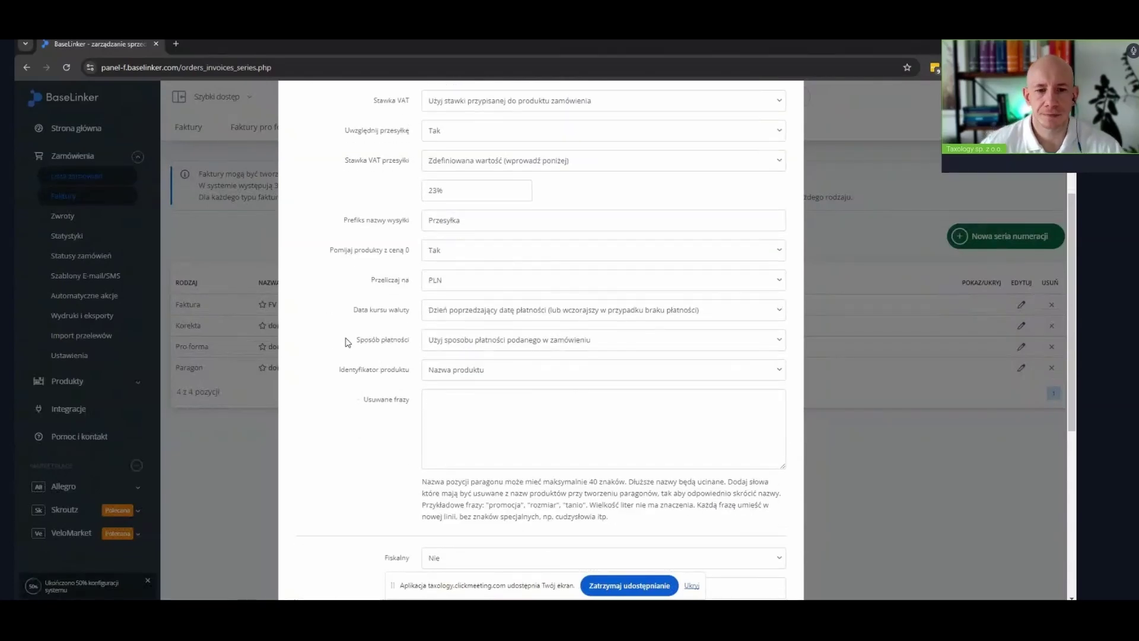
scroll(347, 342, "down", 3)
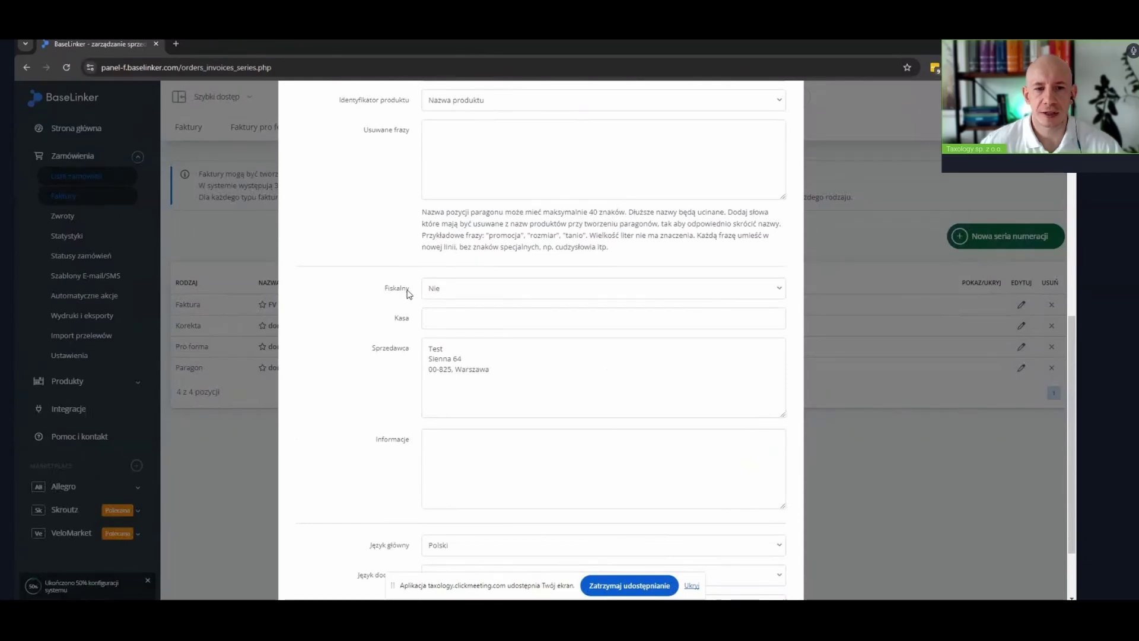
left_click(451, 289)
left_click(458, 312)
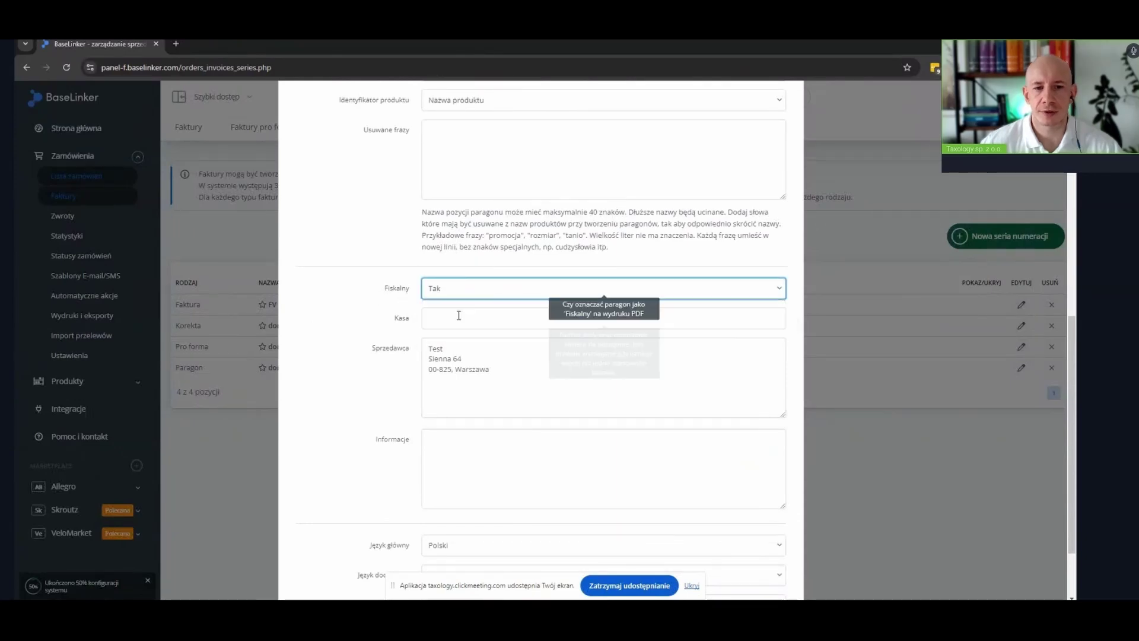
scroll(356, 374, "up", 4)
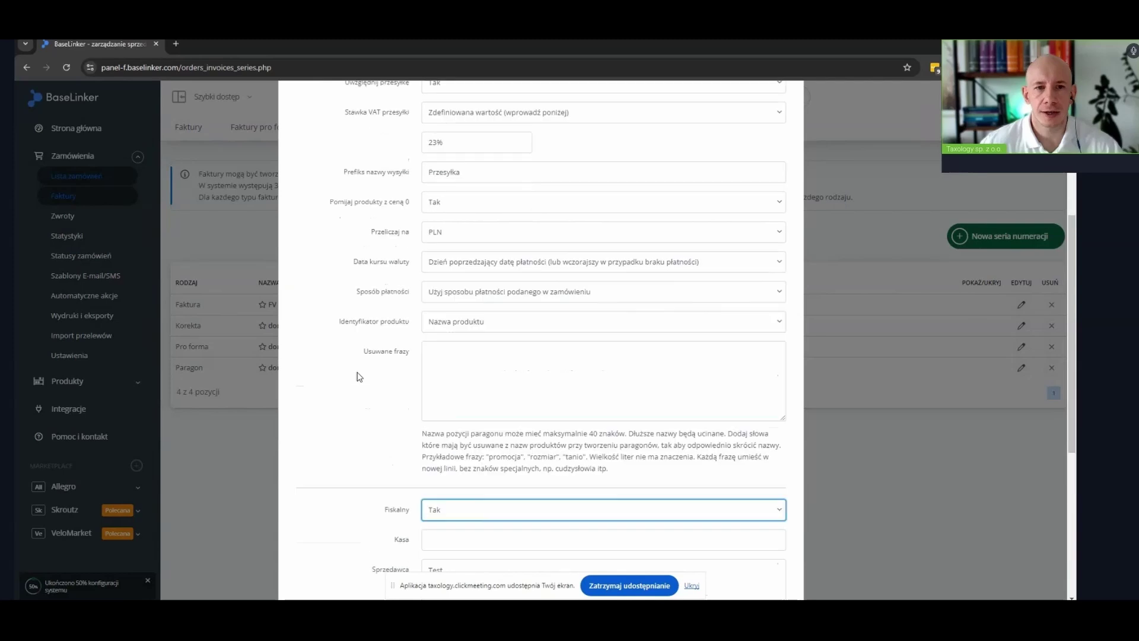
scroll(358, 377, "up", 1)
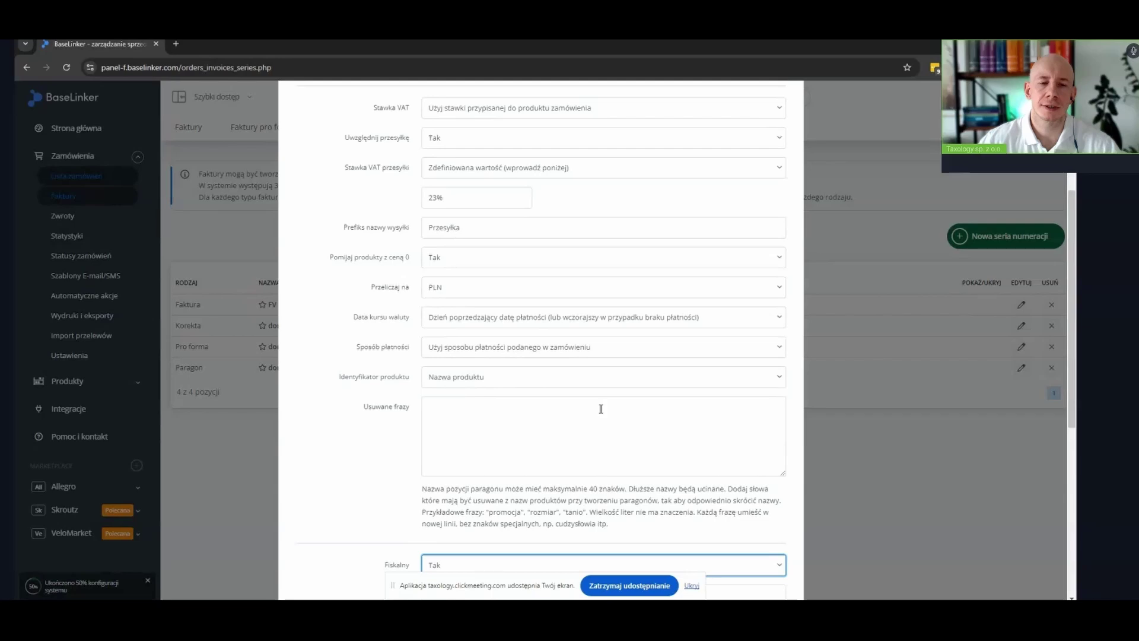
scroll(601, 408, "down", 6)
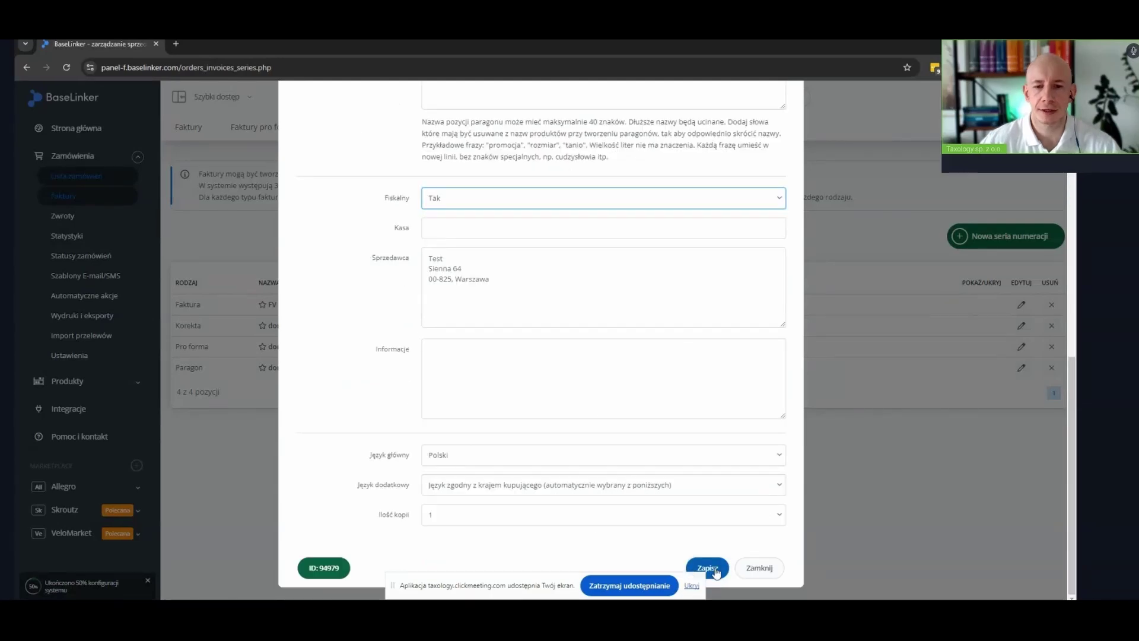
left_click(707, 568)
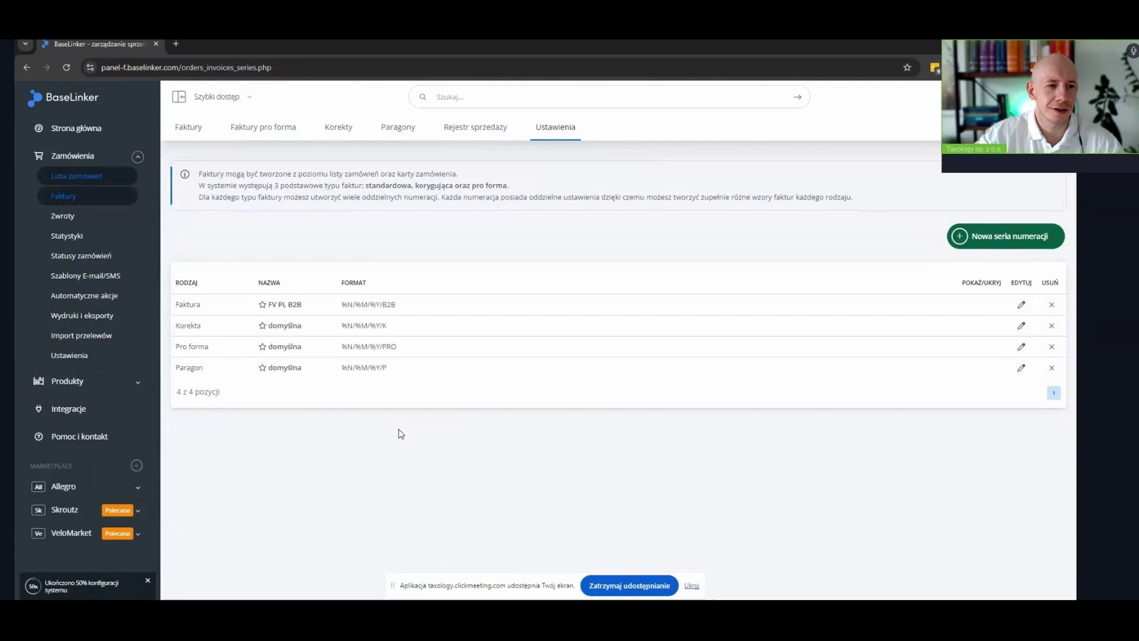
Create the FAKTURY group under Grupy akcji and return to Automatyczne akcje
left_click(65, 300)
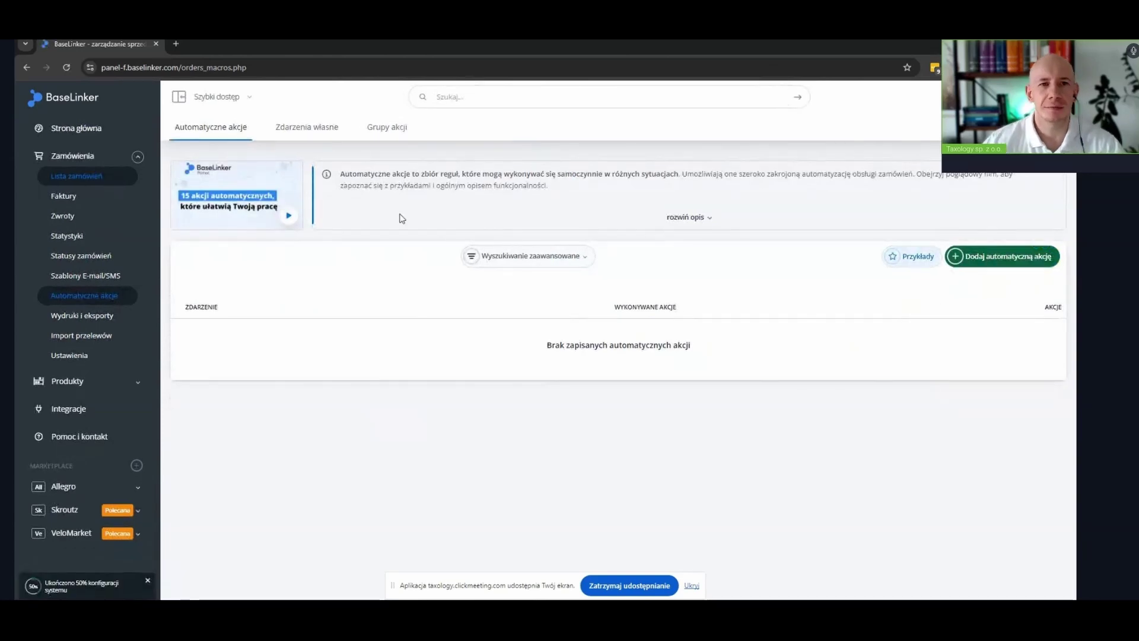
left_click(386, 129)
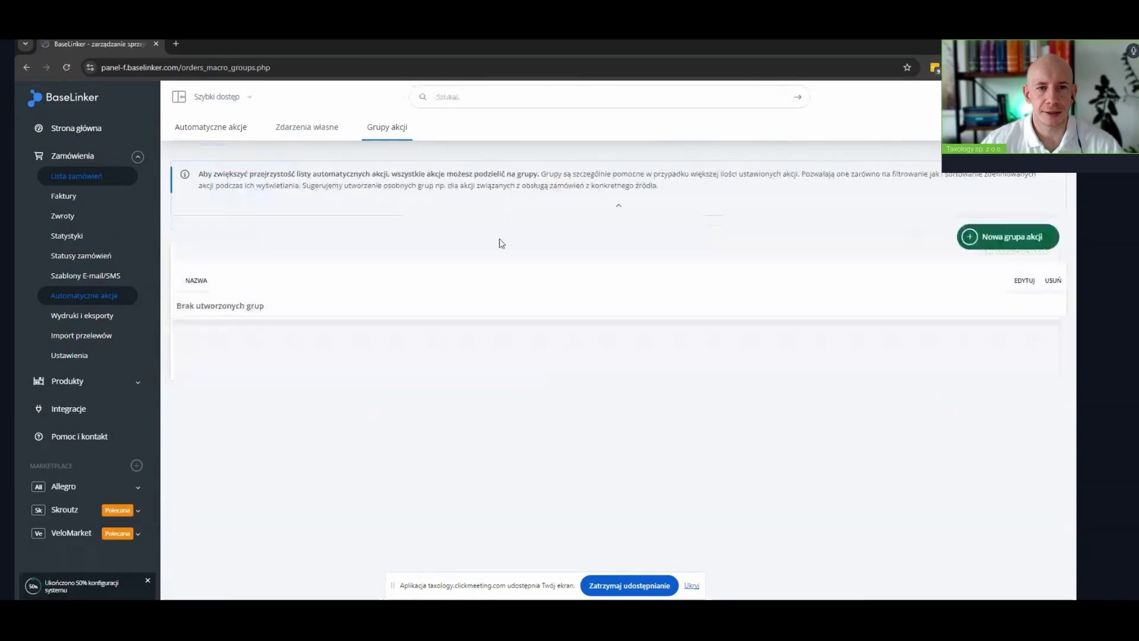
left_click(1002, 236)
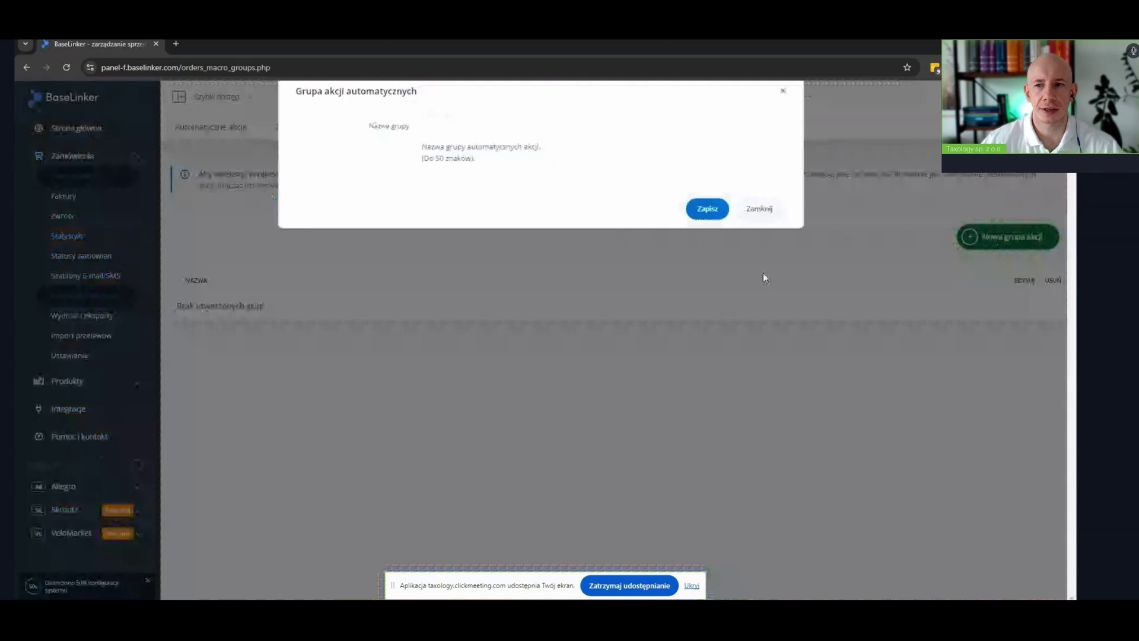
left_click(500, 154)
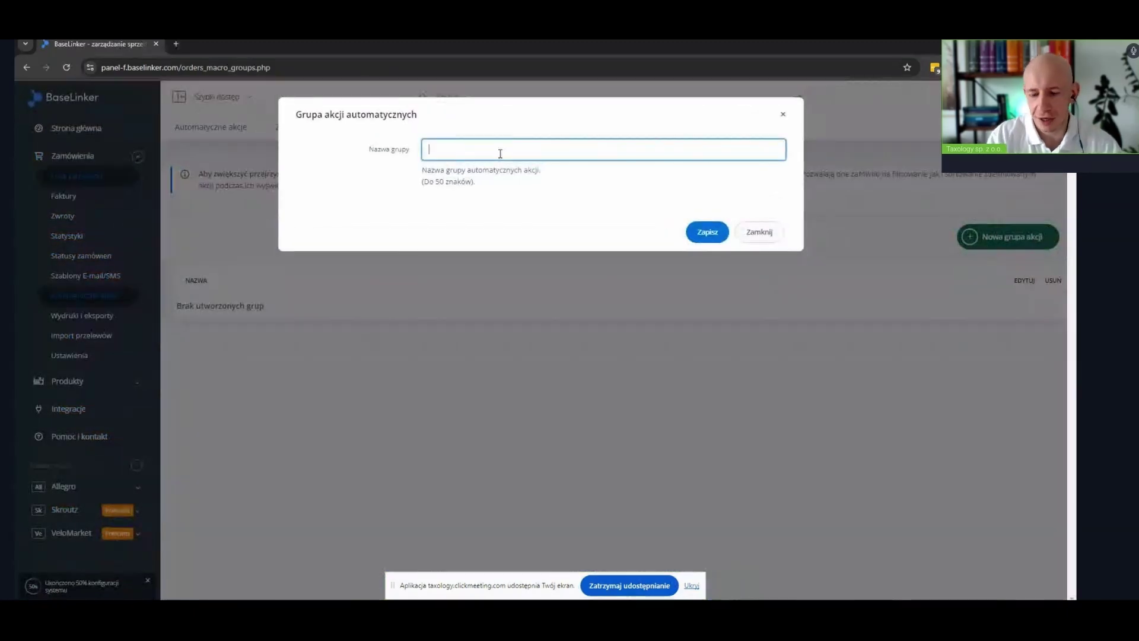
type("FA")
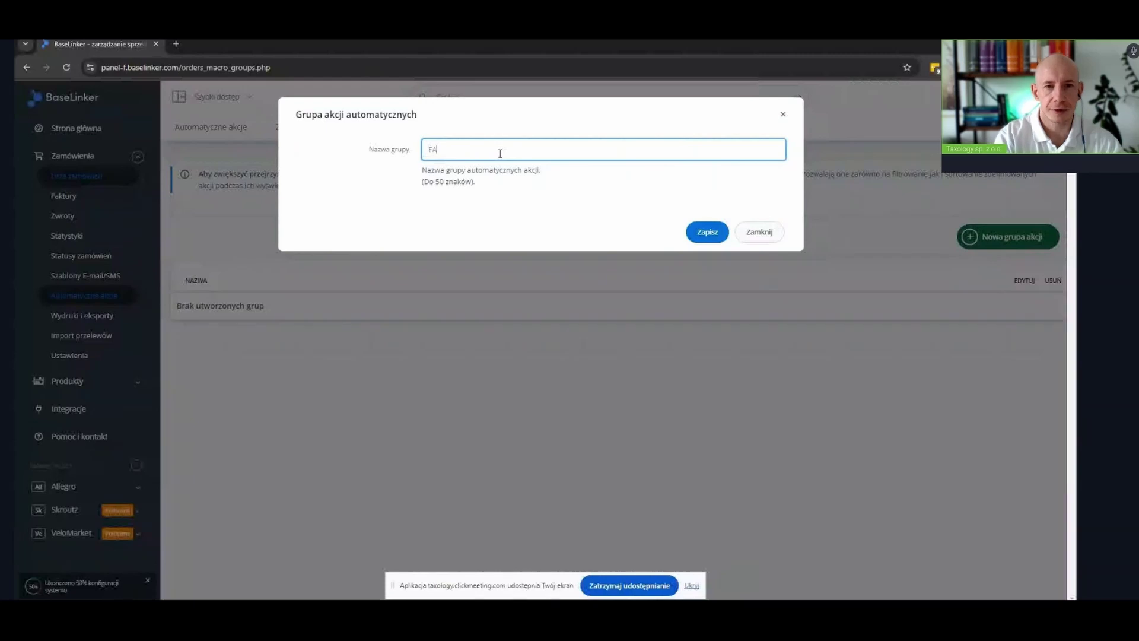
type("KTURY")
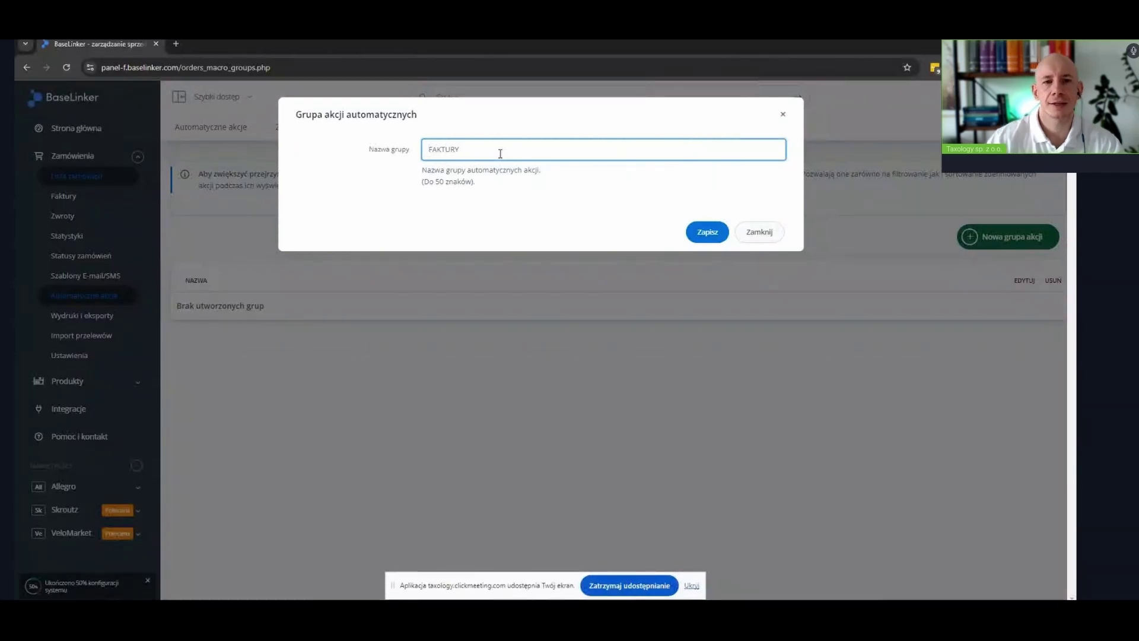
left_click(717, 233)
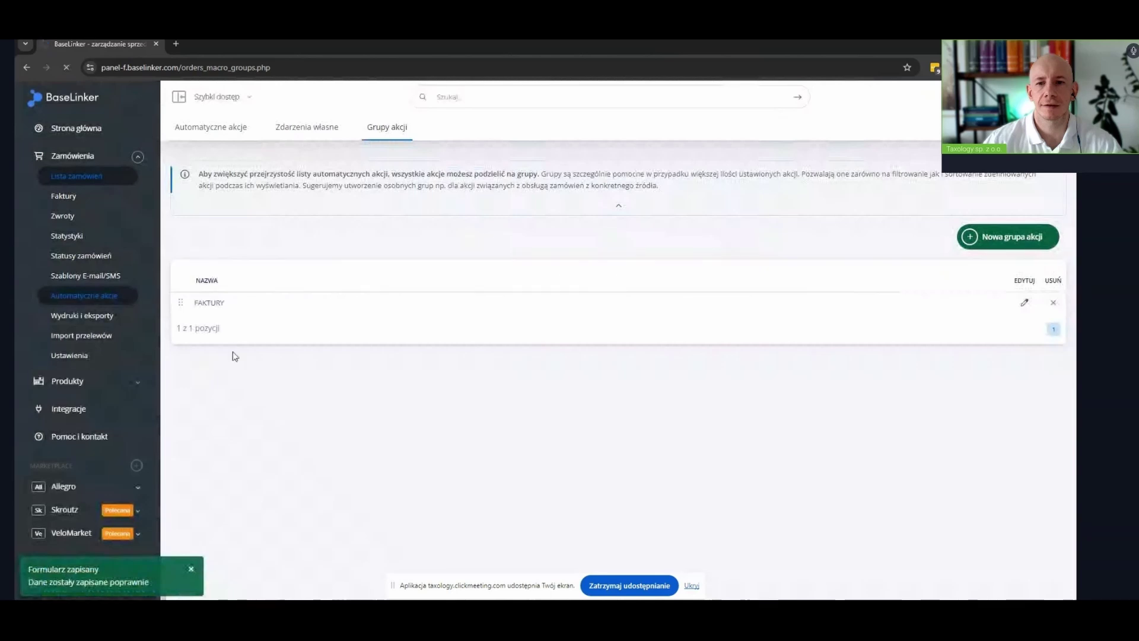
key("alt+Left")
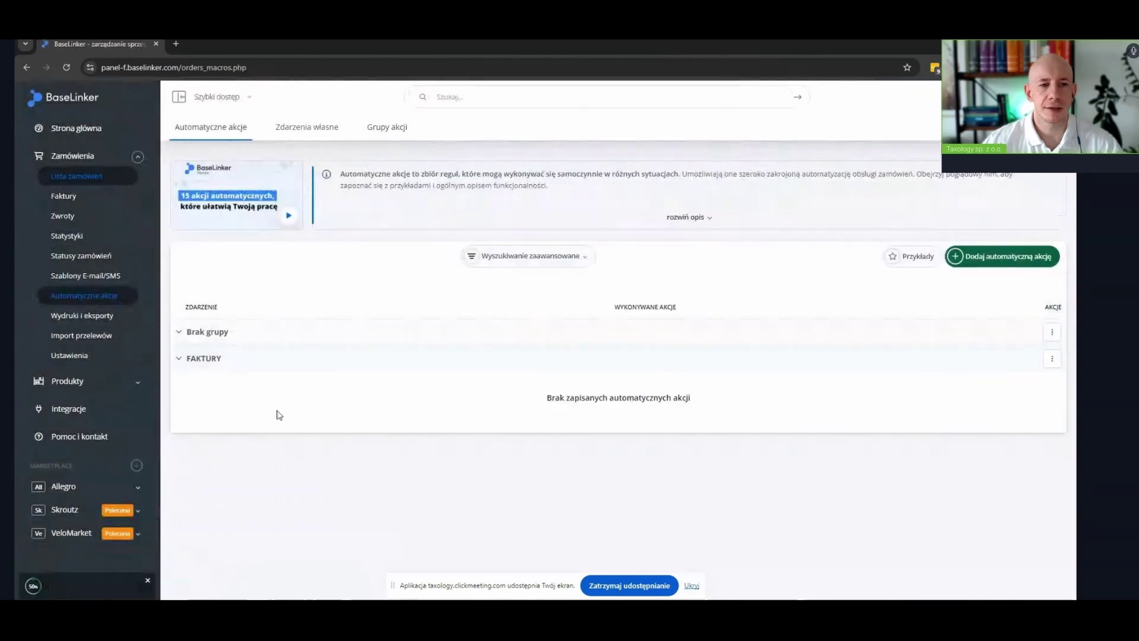
Add an automatic action on event 'Ustawiono status' with order status condition Wysłane
left_click(995, 262)
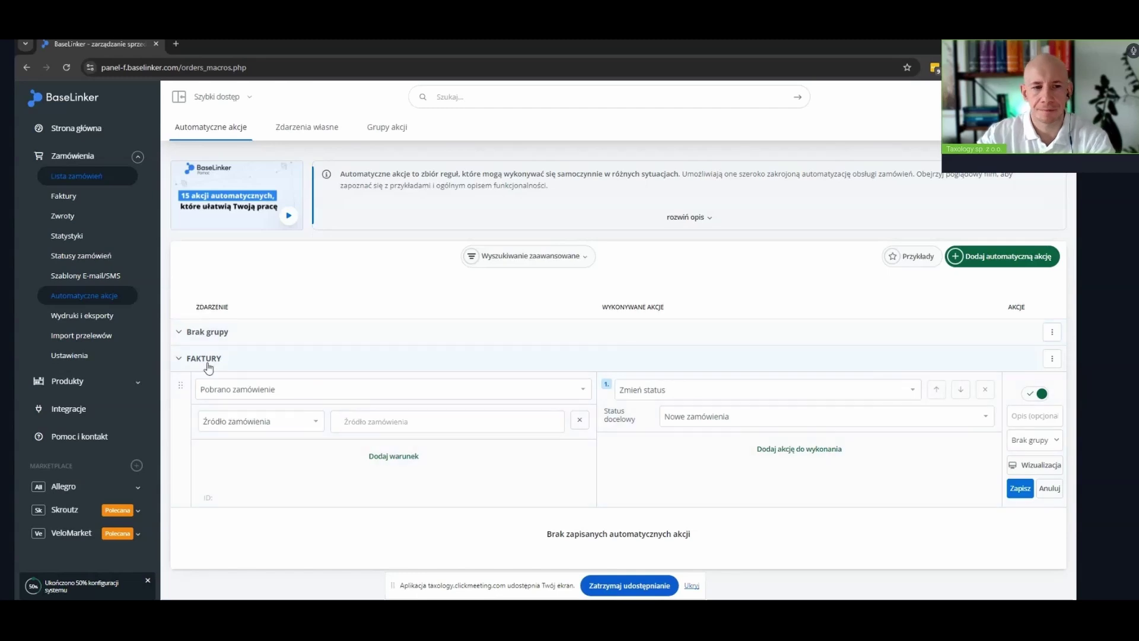
left_click(224, 393)
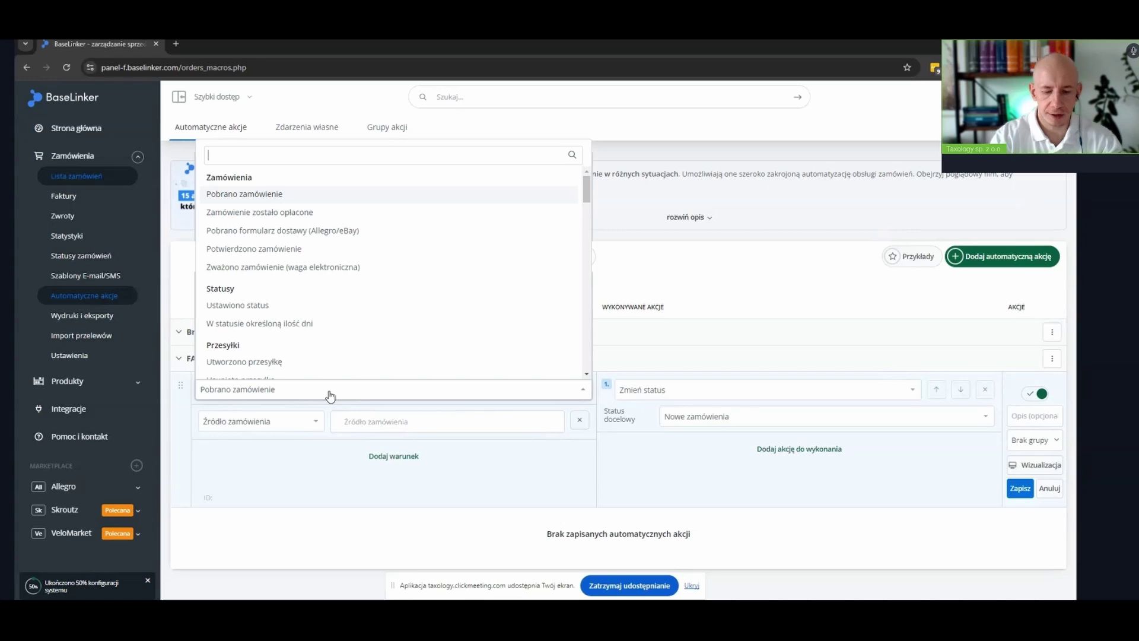
type("UST")
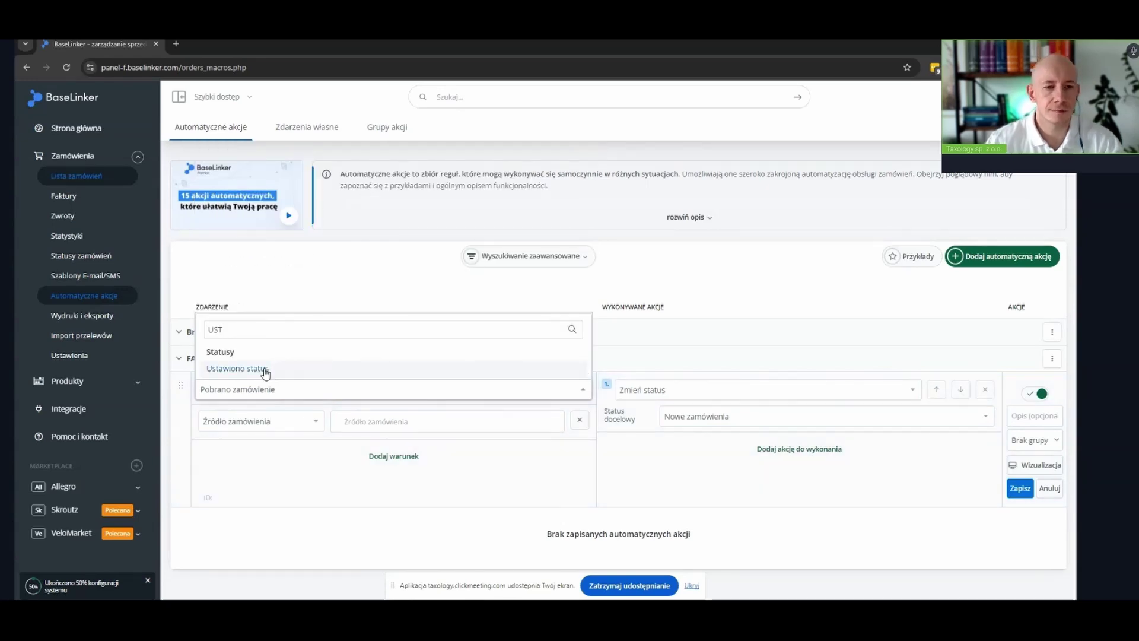
left_click(264, 369)
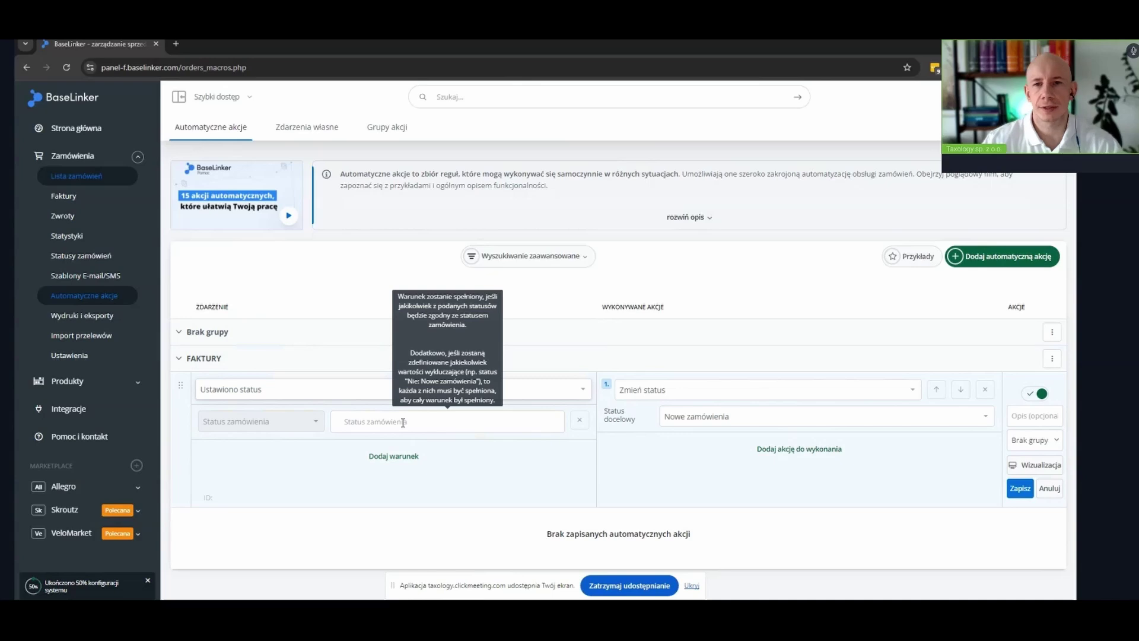
left_click(451, 421)
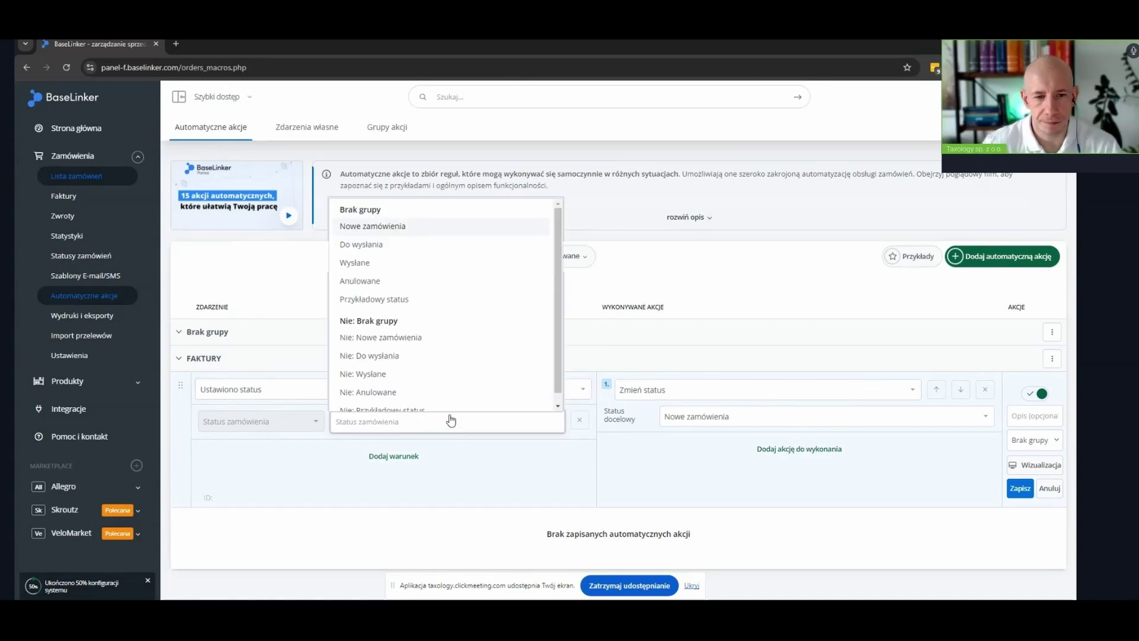
left_click(383, 268)
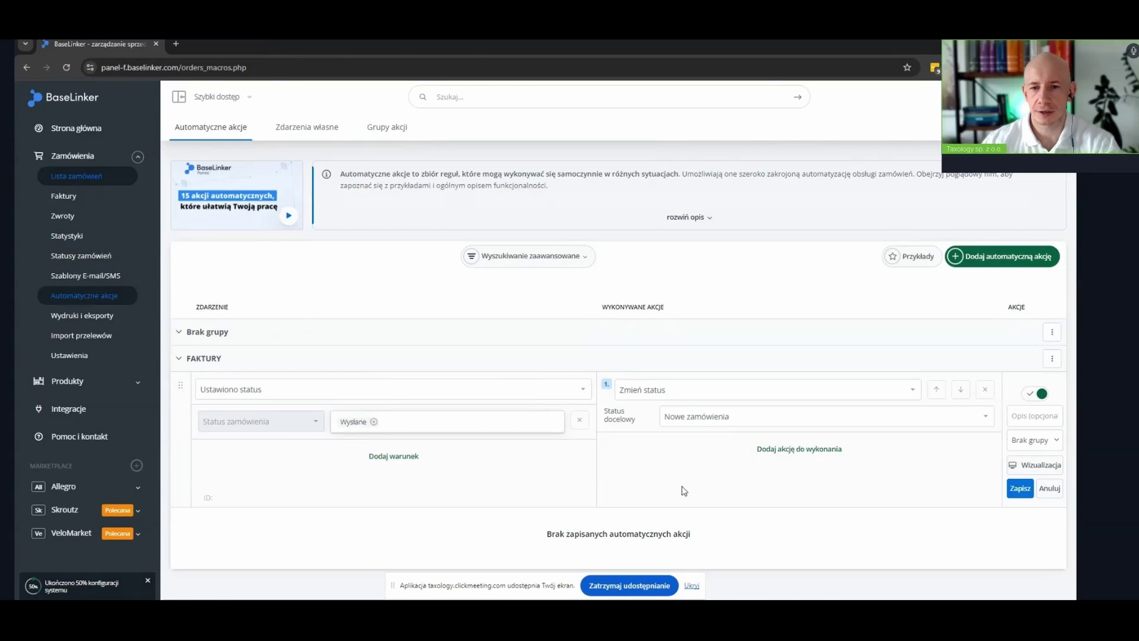
left_click(734, 395)
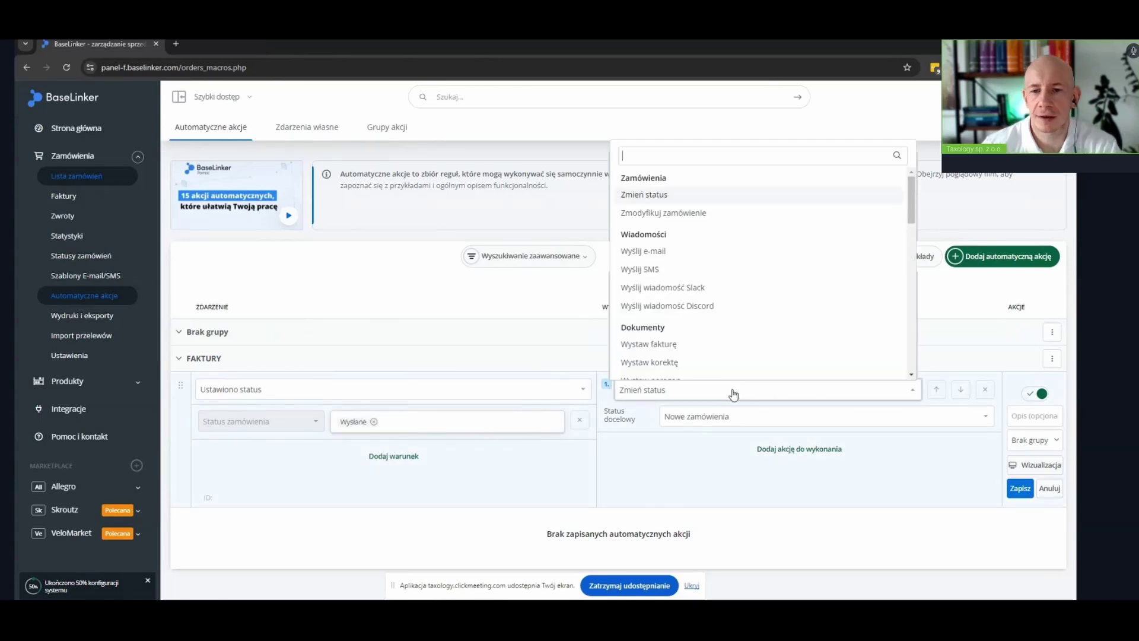
Set action Wystaw fakturę with VAT Zgodnie z serią numeracji and issuer Wartość z serii faktury
type("WY")
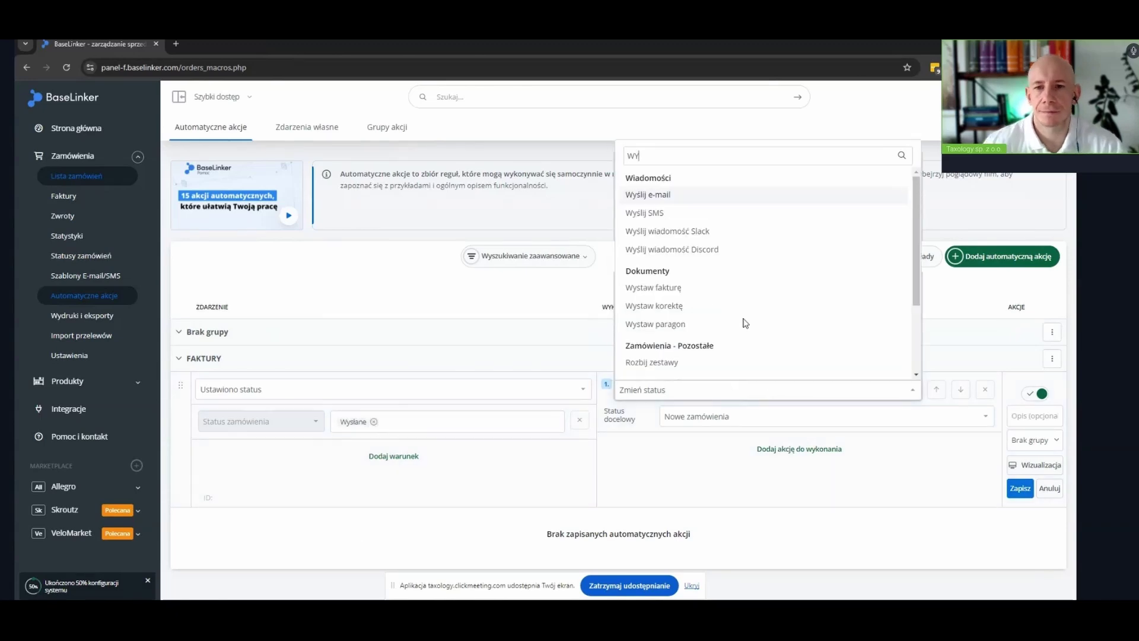
left_click(710, 294)
scroll(710, 293, "down", 2)
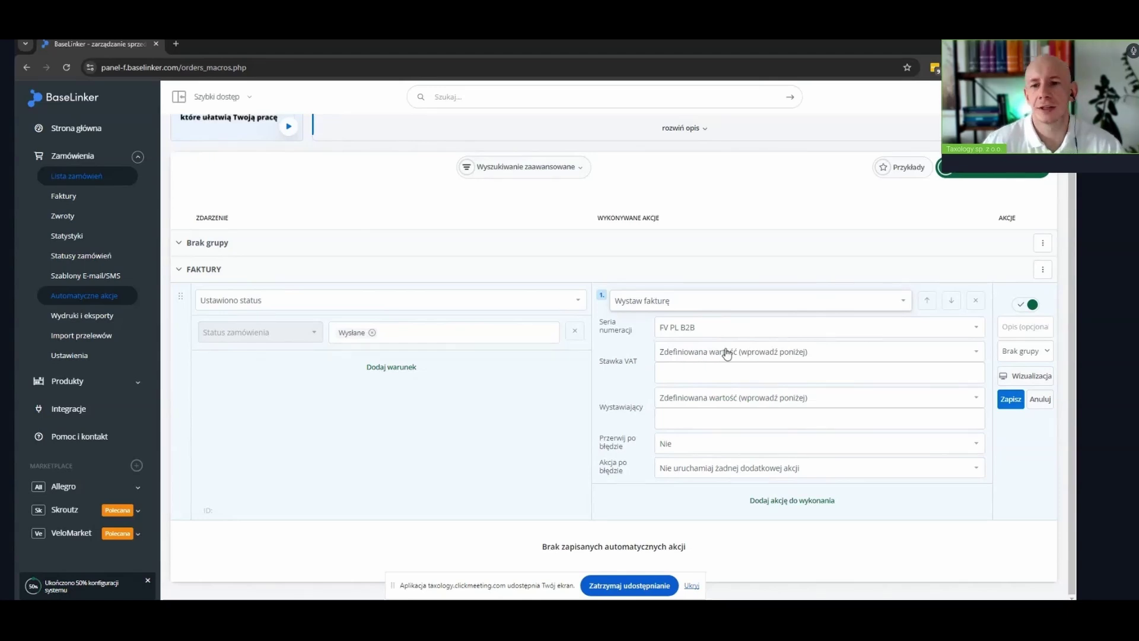
left_click(727, 355)
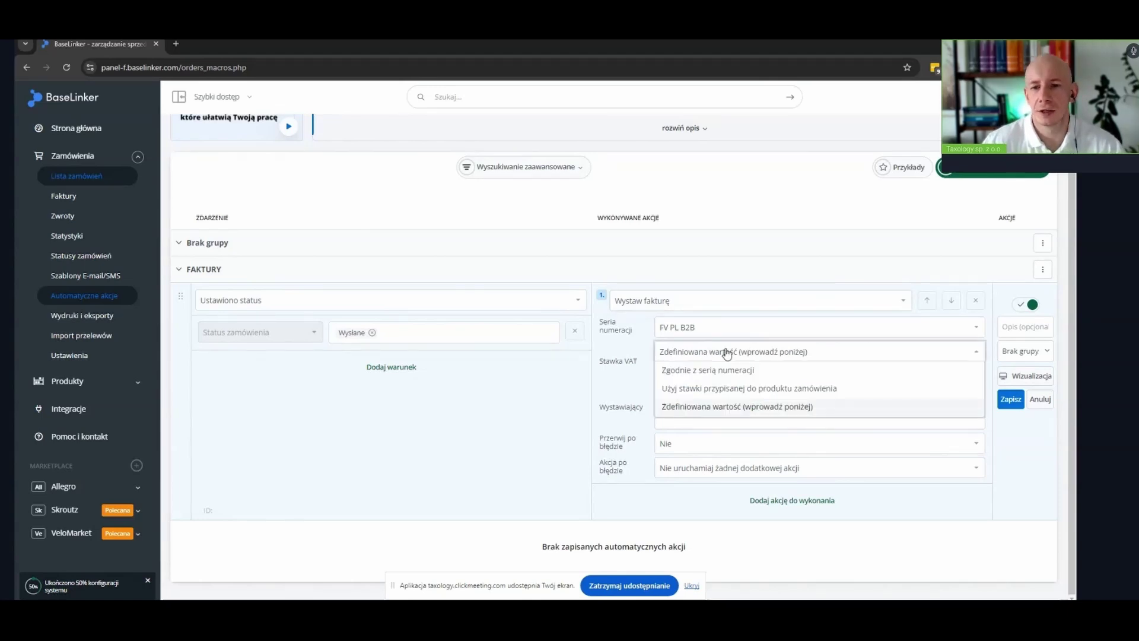
left_click(685, 371)
left_click(691, 398)
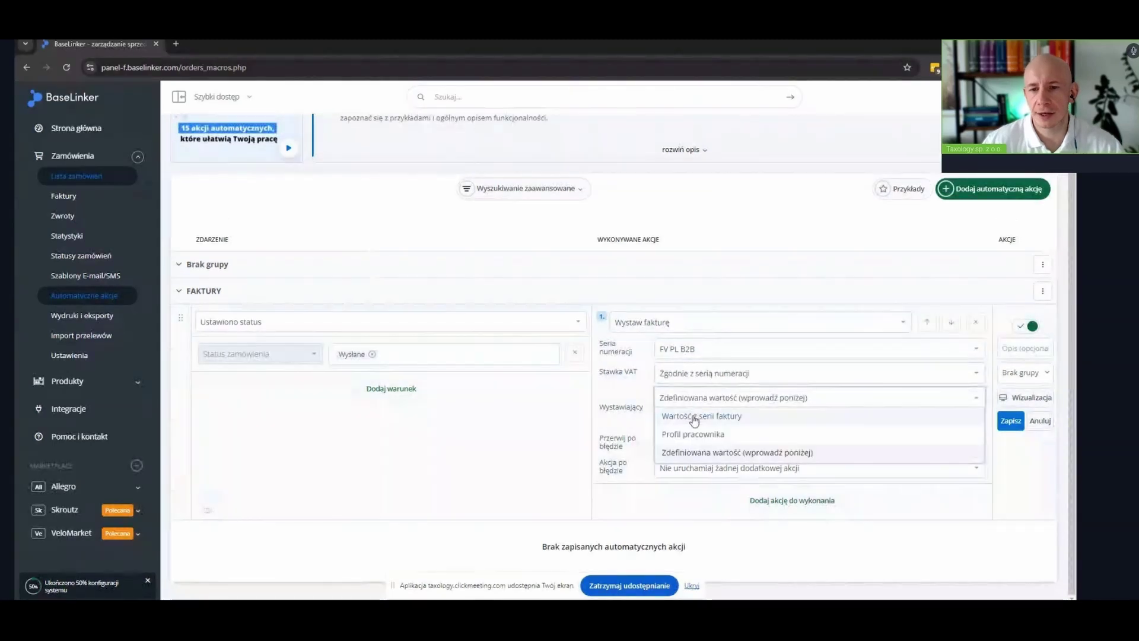
left_click(686, 416)
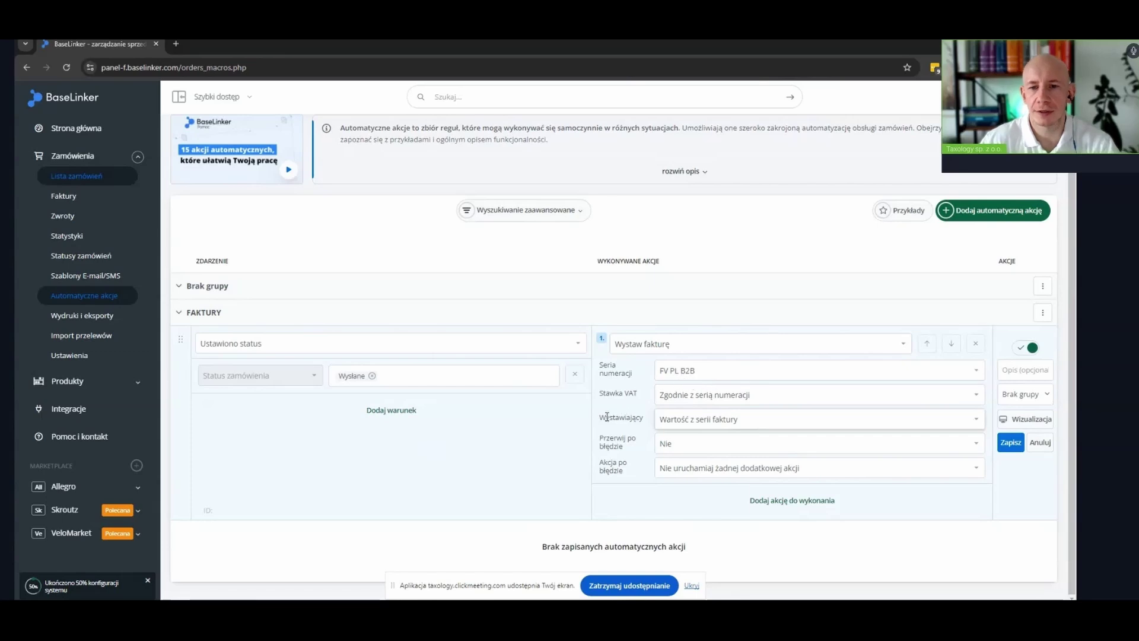
mouse_move(343, 386)
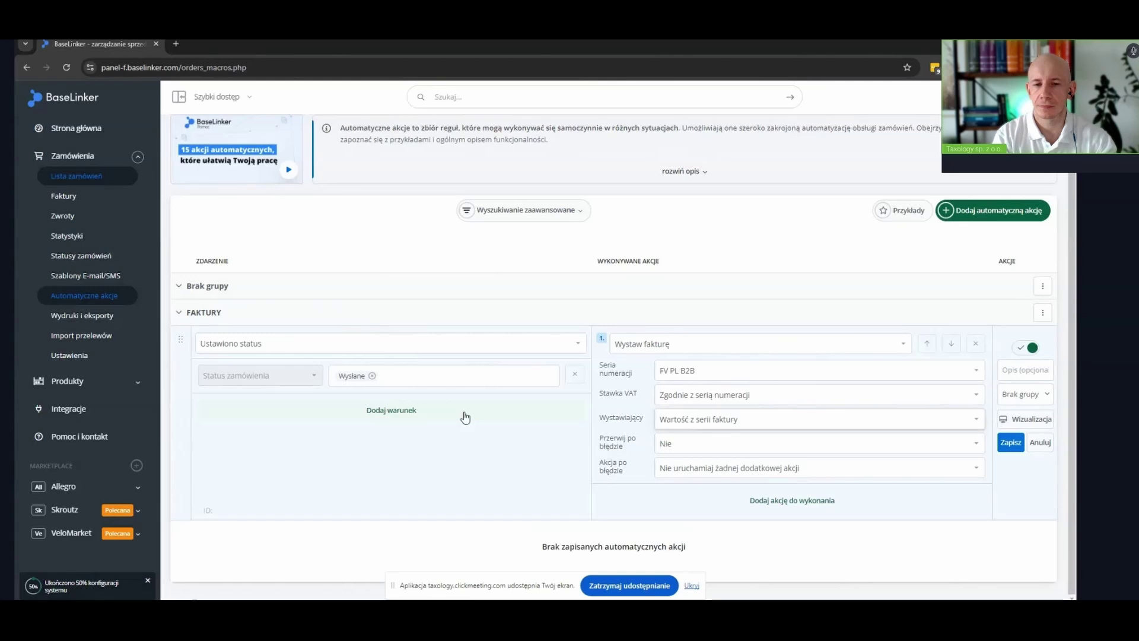
Add a NIP condition requiring Podano numer NIP
left_click(410, 416)
left_click(295, 417)
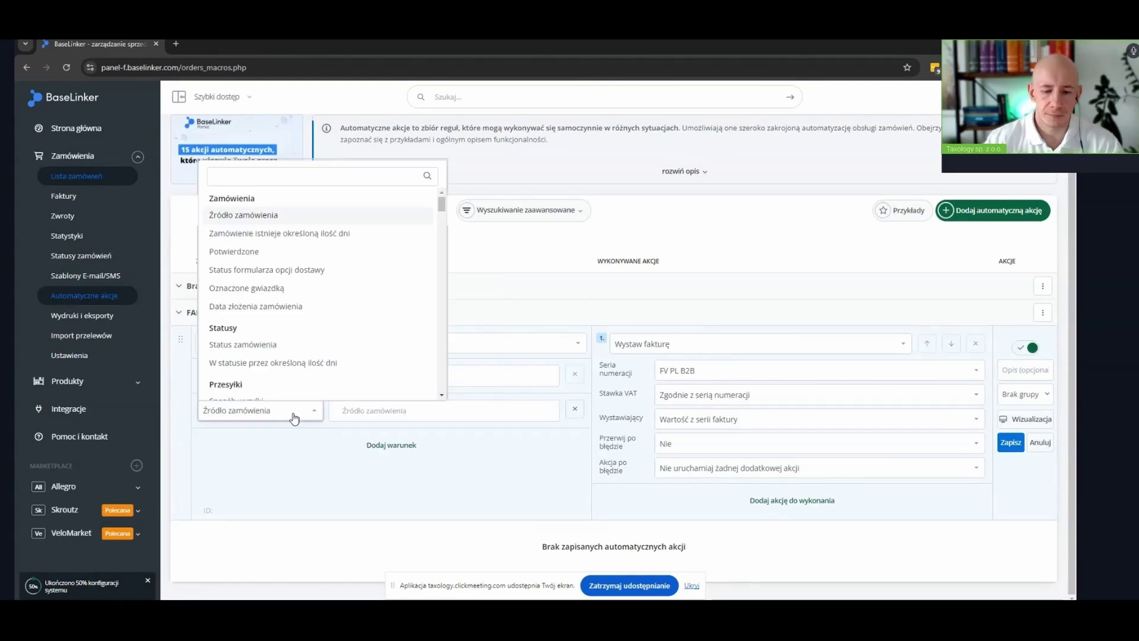
type("nip")
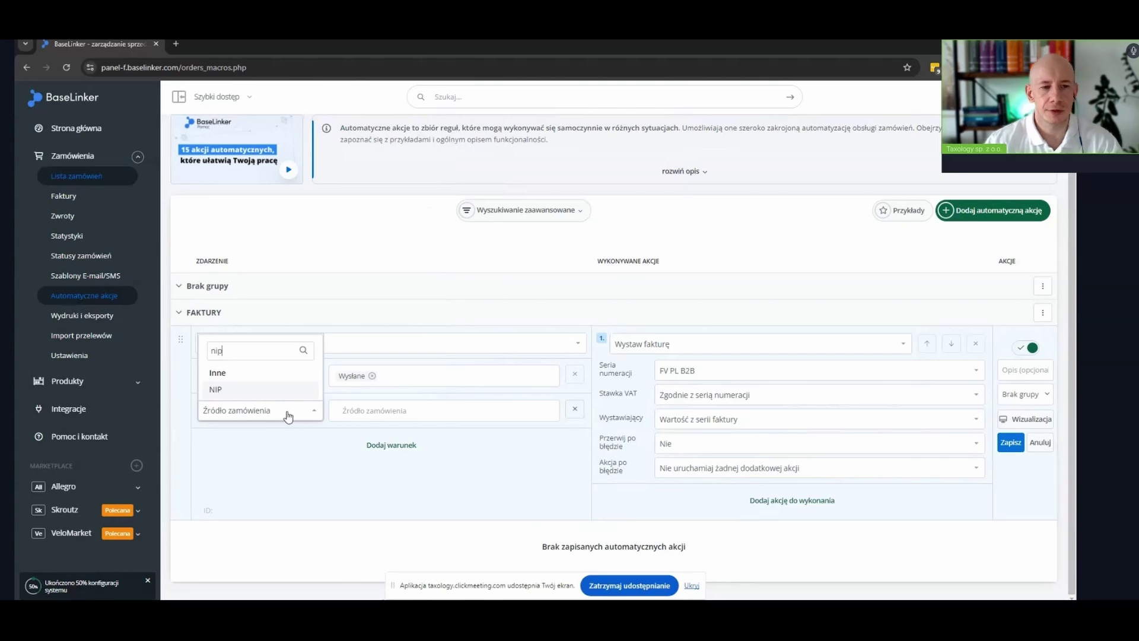
left_click(230, 391)
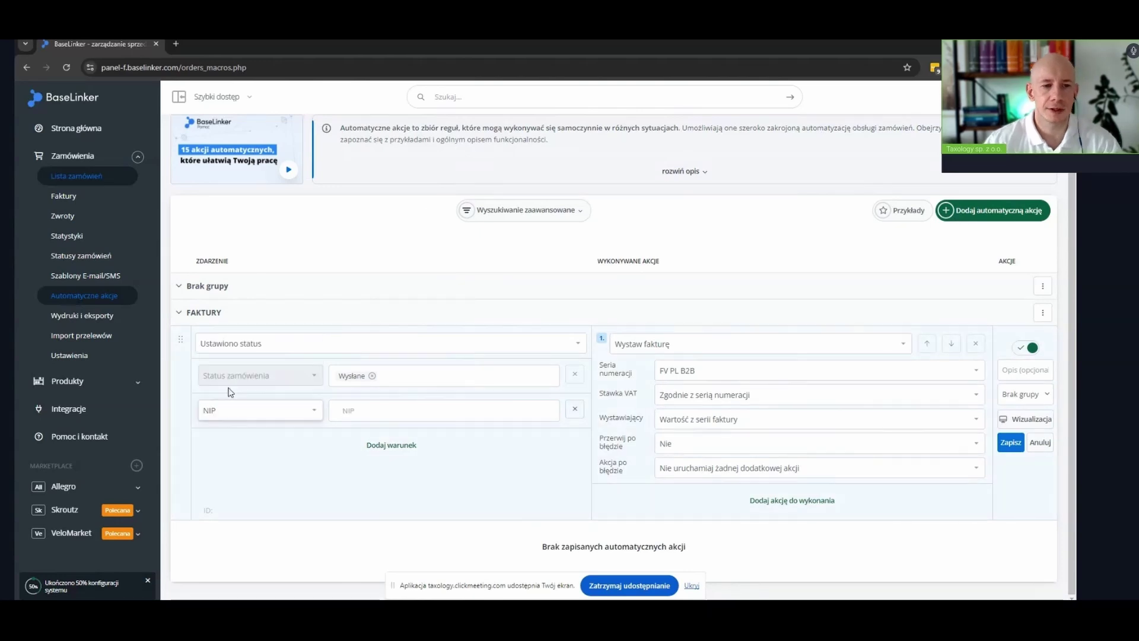
left_click(382, 412)
left_click(380, 432)
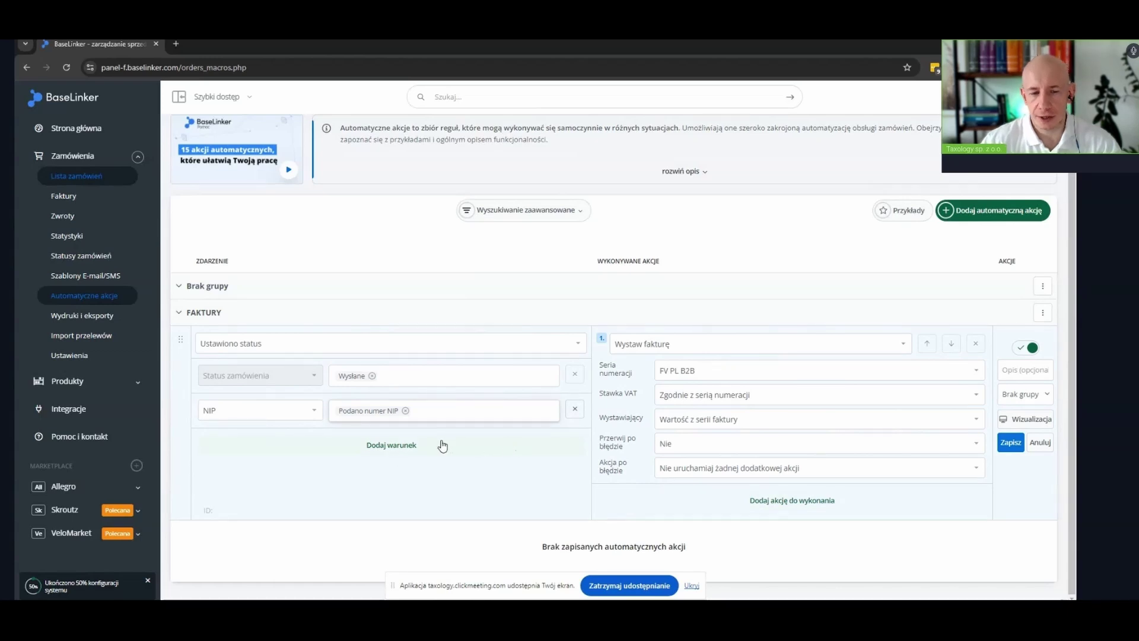
Add a third condition limiting Kraj dostawy to Polska
left_click(407, 445)
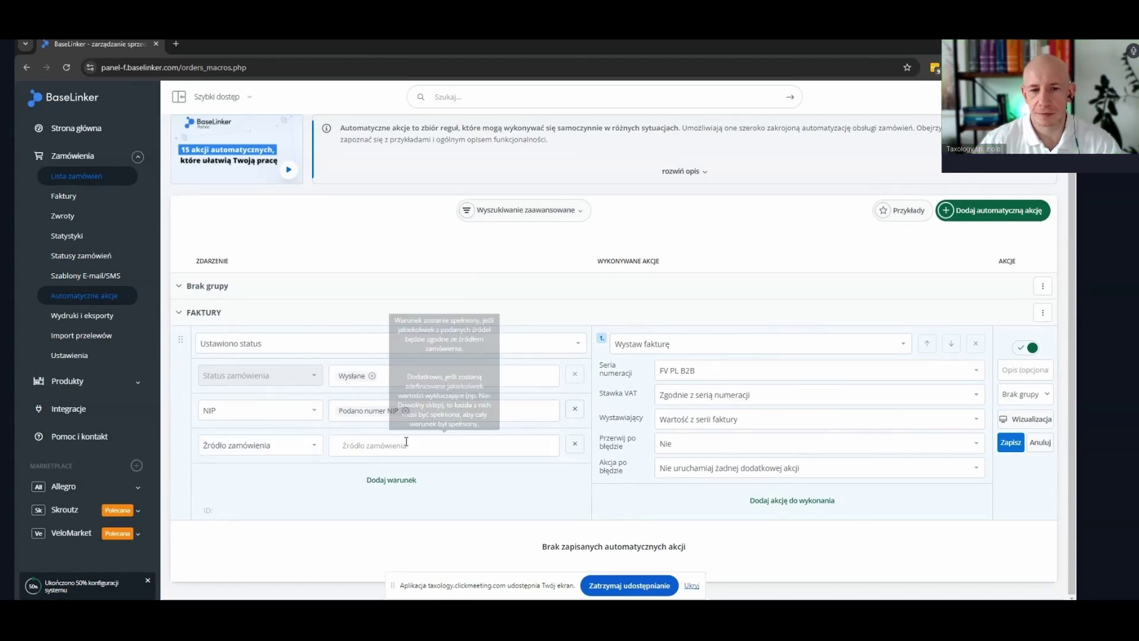
left_click(289, 453)
type("KRAJ")
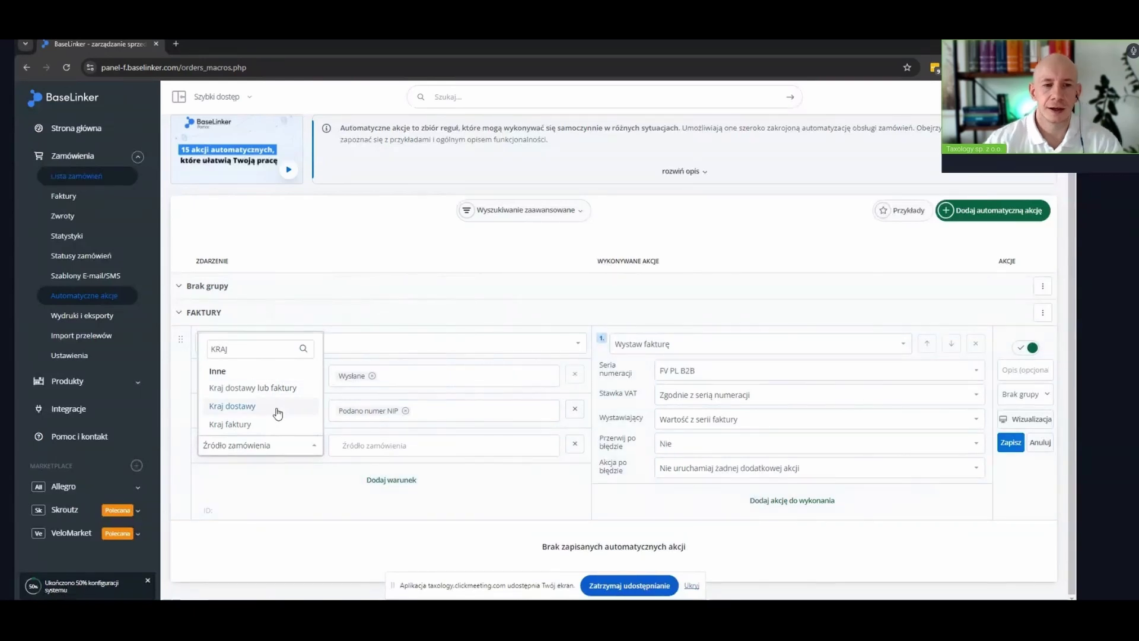
left_click(277, 409)
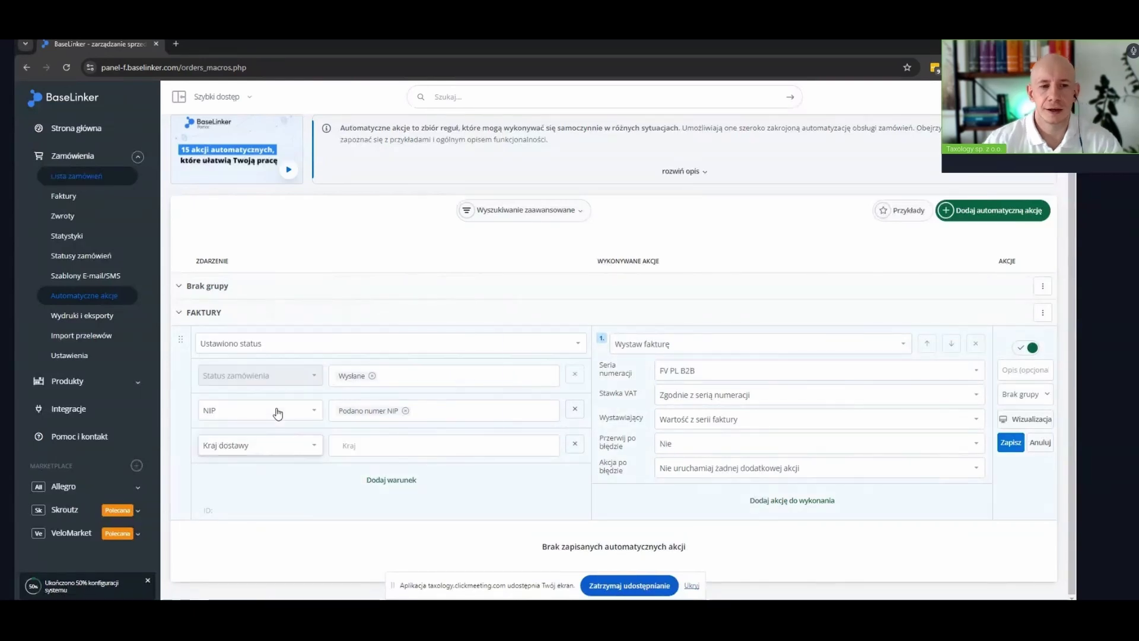
left_click(404, 444)
type("F")
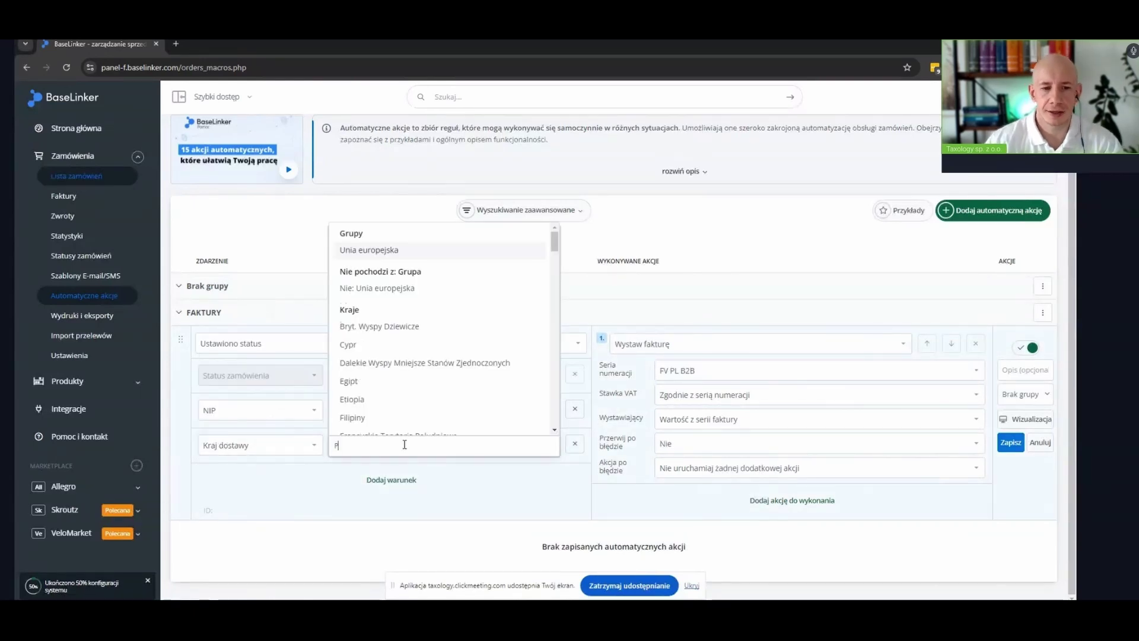
type("OL")
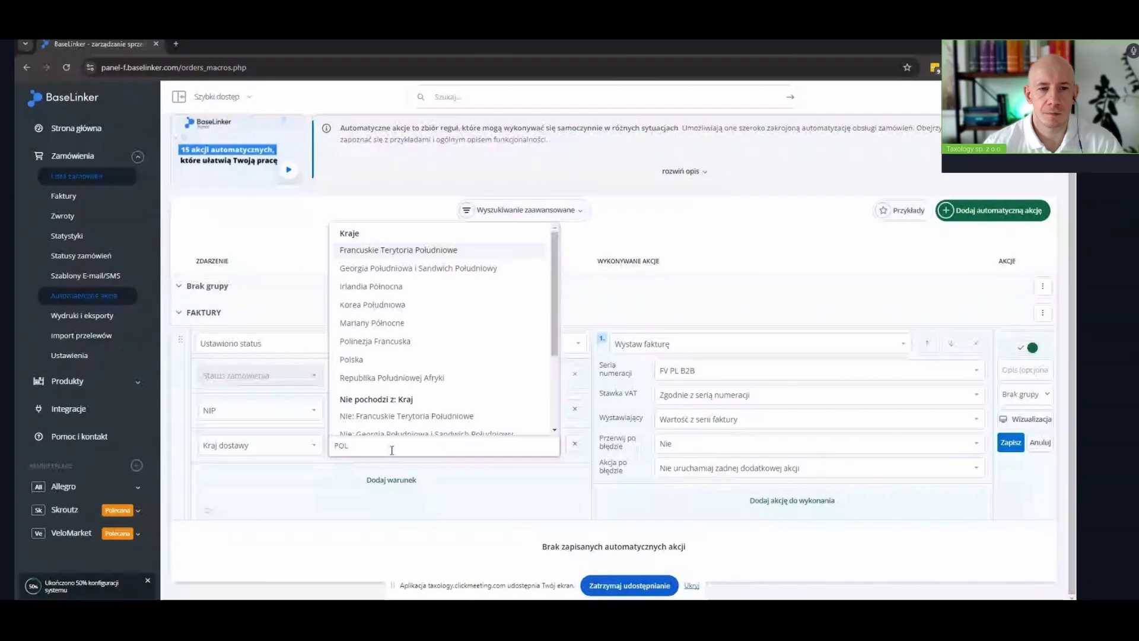
left_click(351, 359)
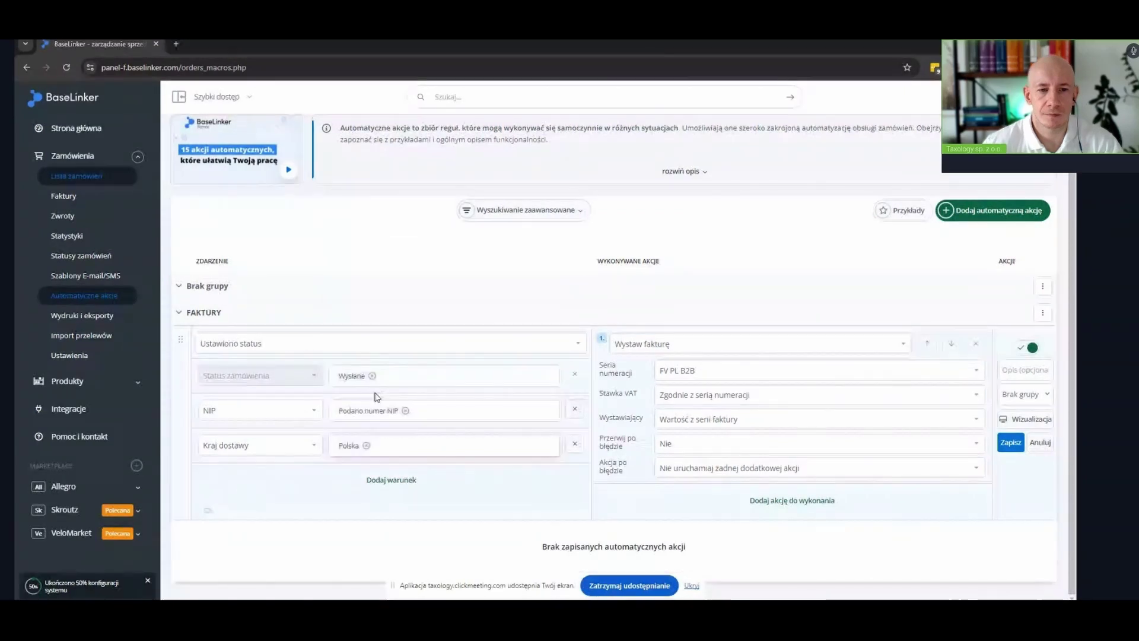
File the rule under the FAKTURY group and save it
left_click(1024, 394)
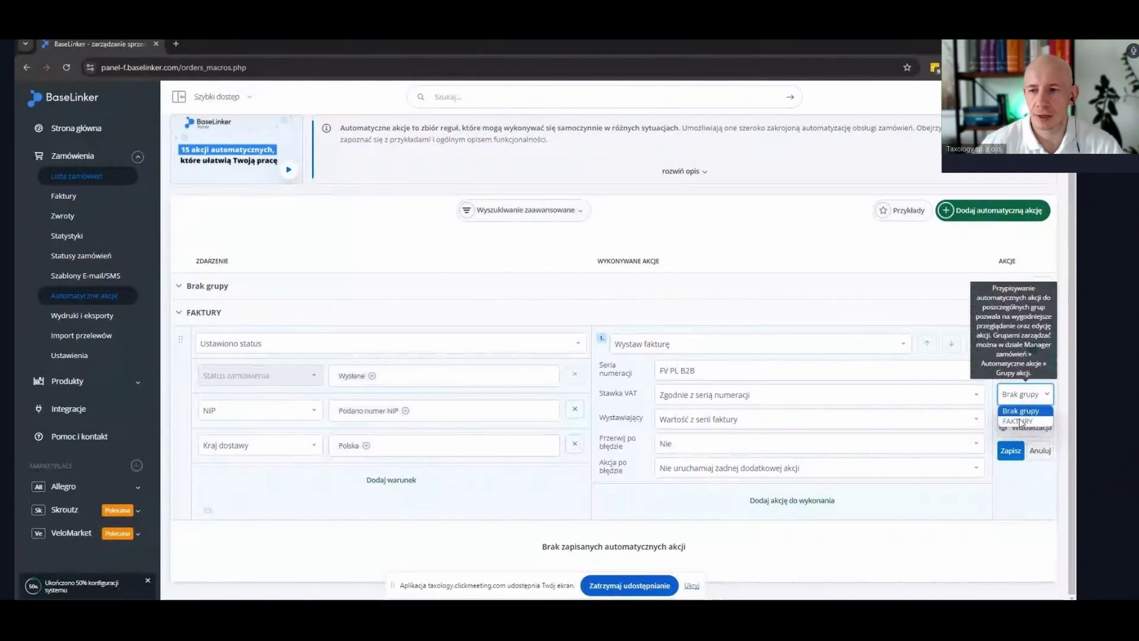
left_click(1021, 422)
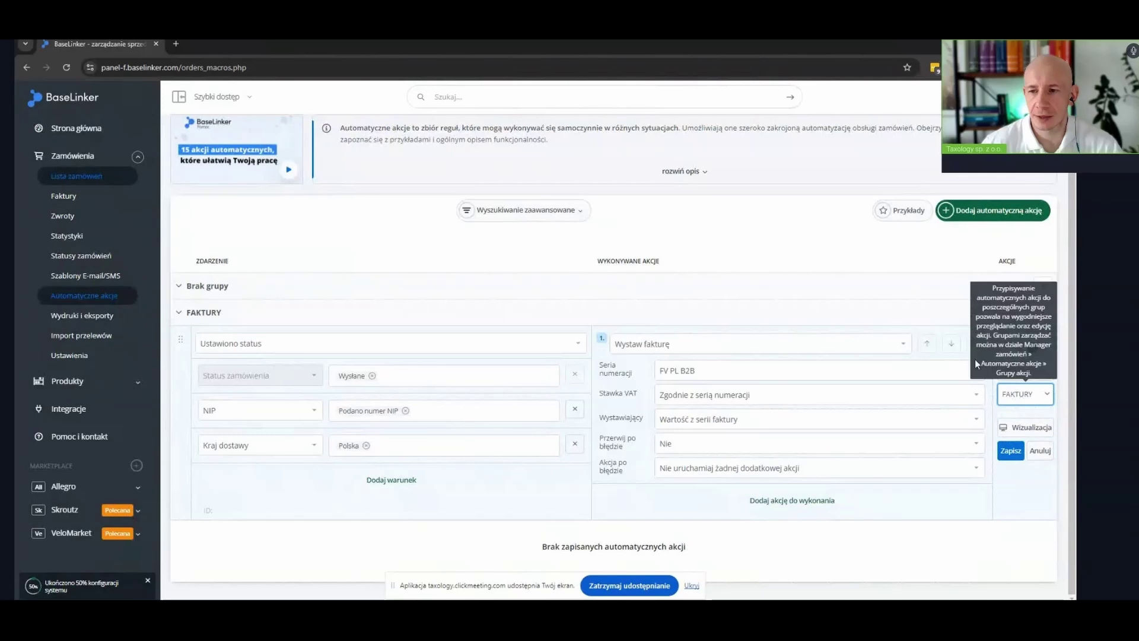
left_click(1011, 442)
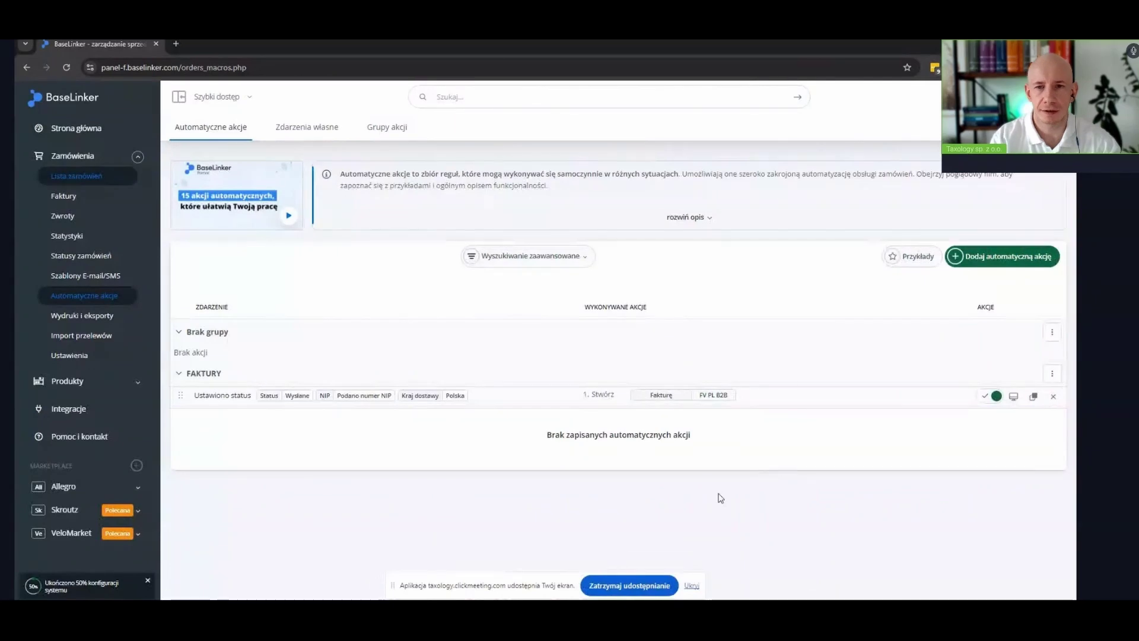
Duplicate the invoice rule and switch its NIP condition to Brak numeru NIP
left_click(1033, 401)
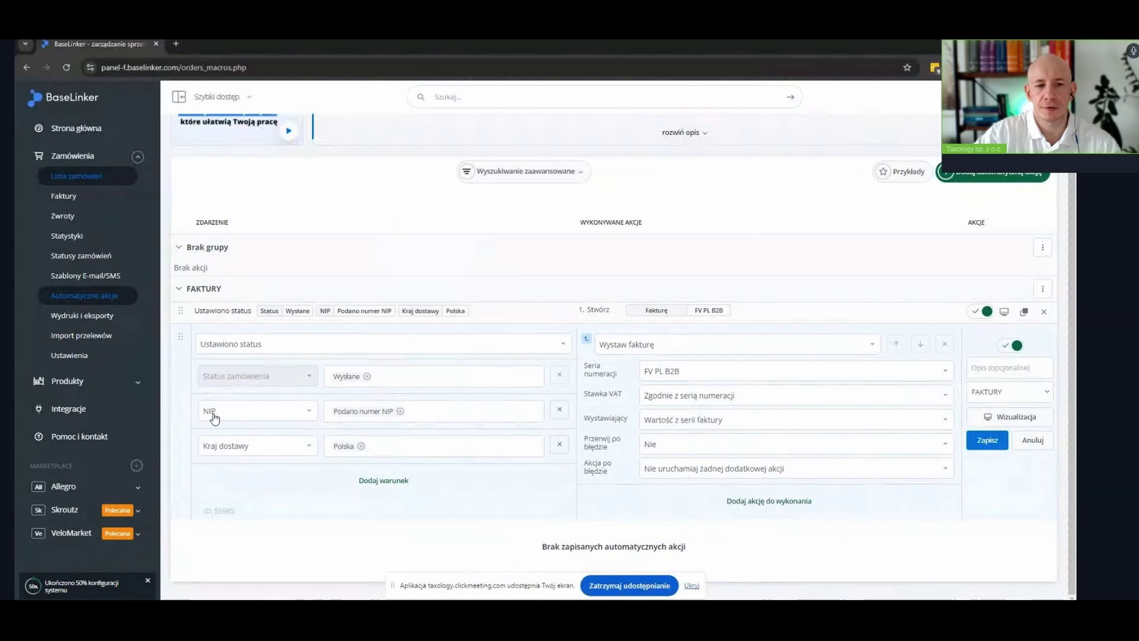
mouse_move(400, 412)
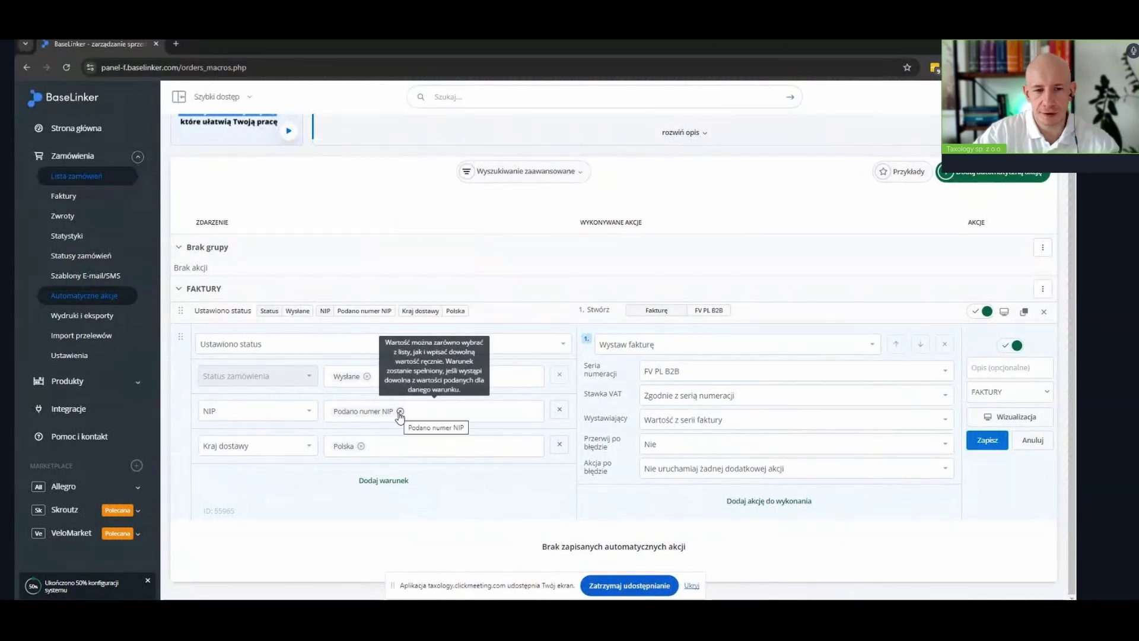
left_click(400, 411)
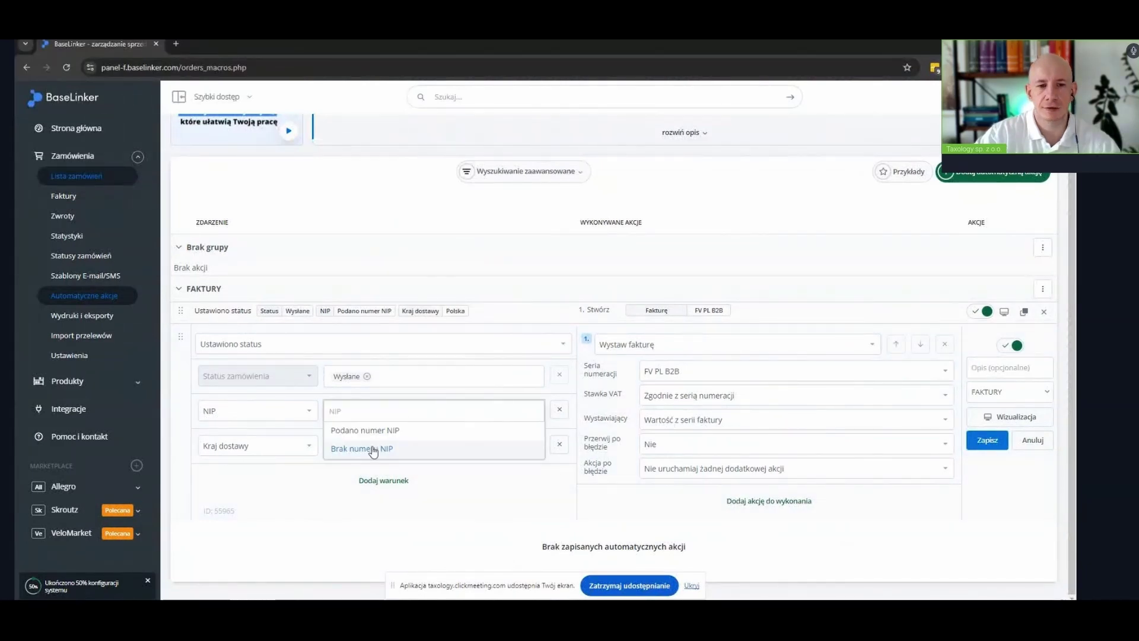
left_click(371, 447)
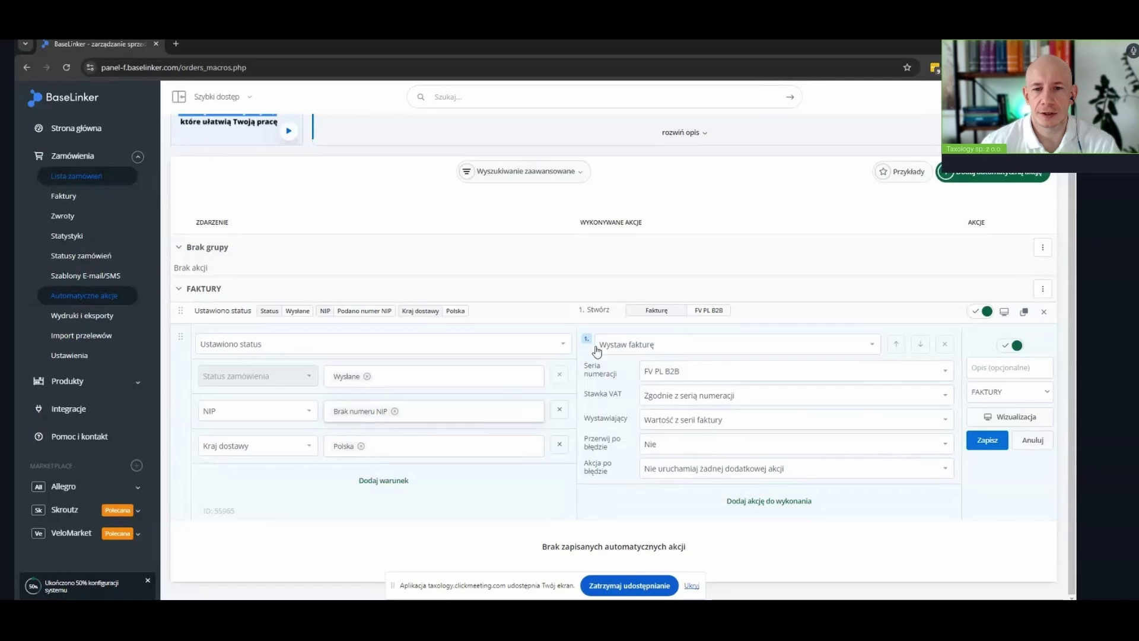
Change the copy's action to Wystaw paragon in the domyślna series and save it
left_click(655, 350)
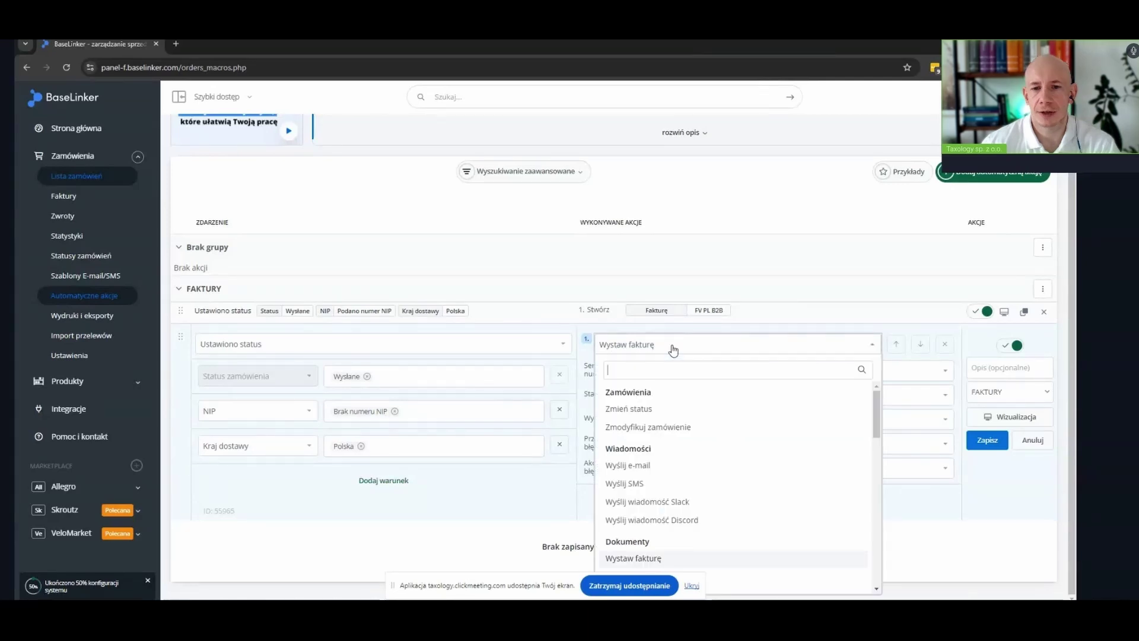
scroll(690, 485, "down", 2)
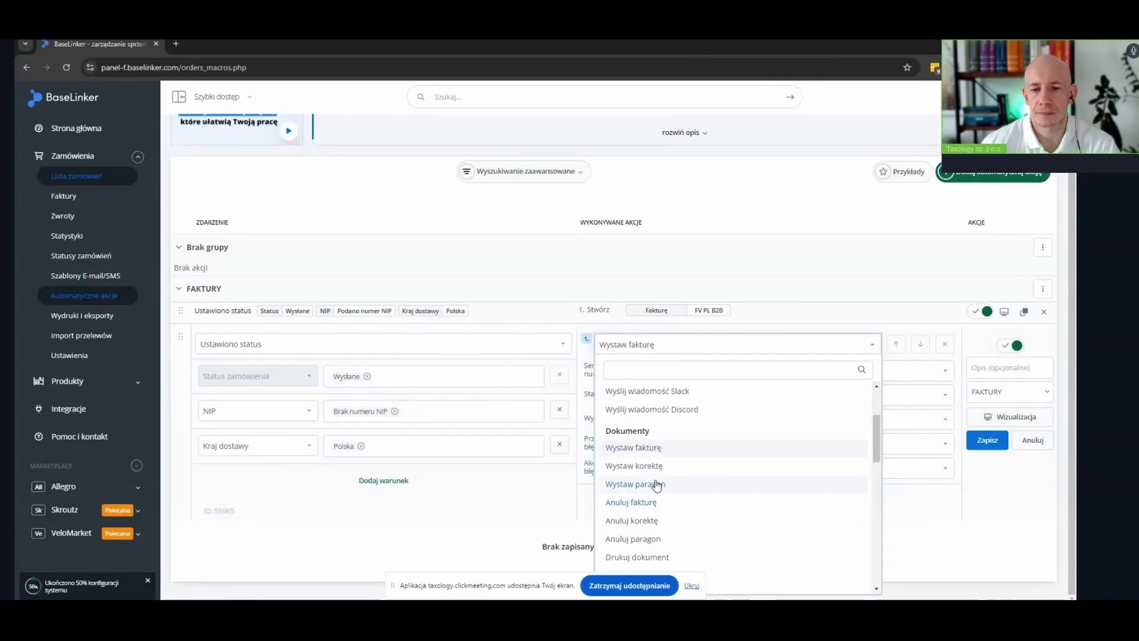
left_click(657, 485)
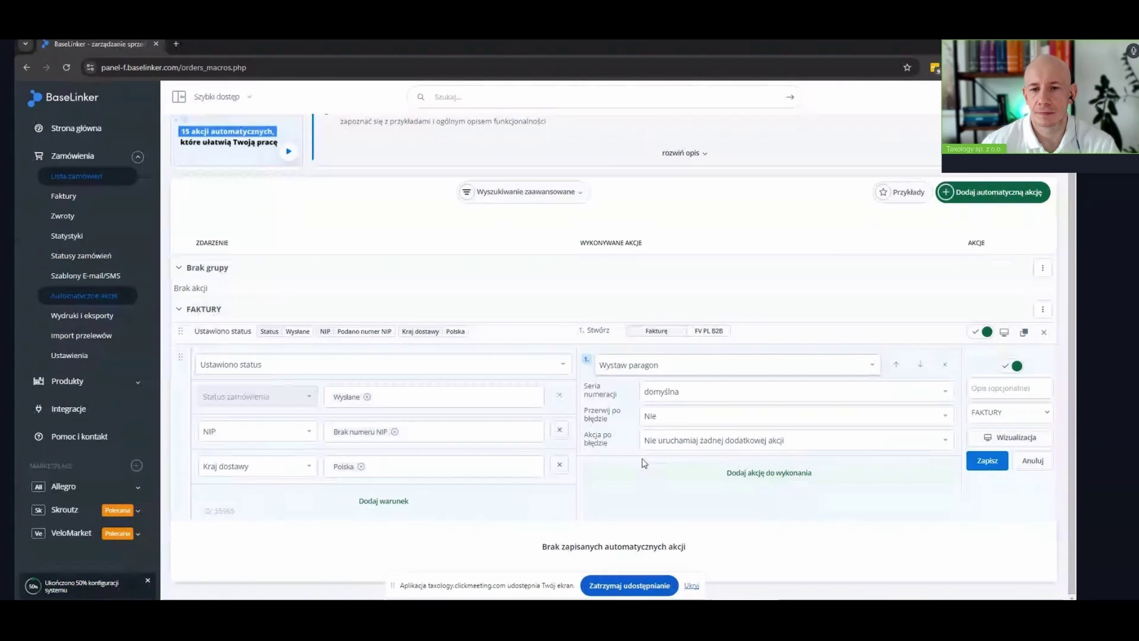
left_click(667, 389)
left_click(666, 389)
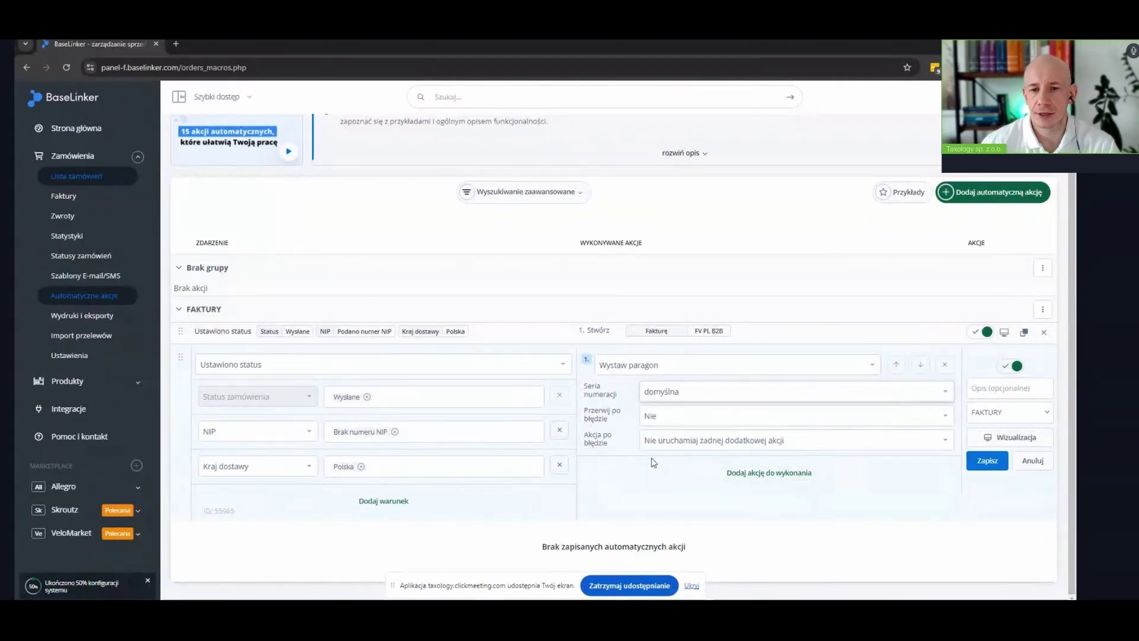
left_click(994, 463)
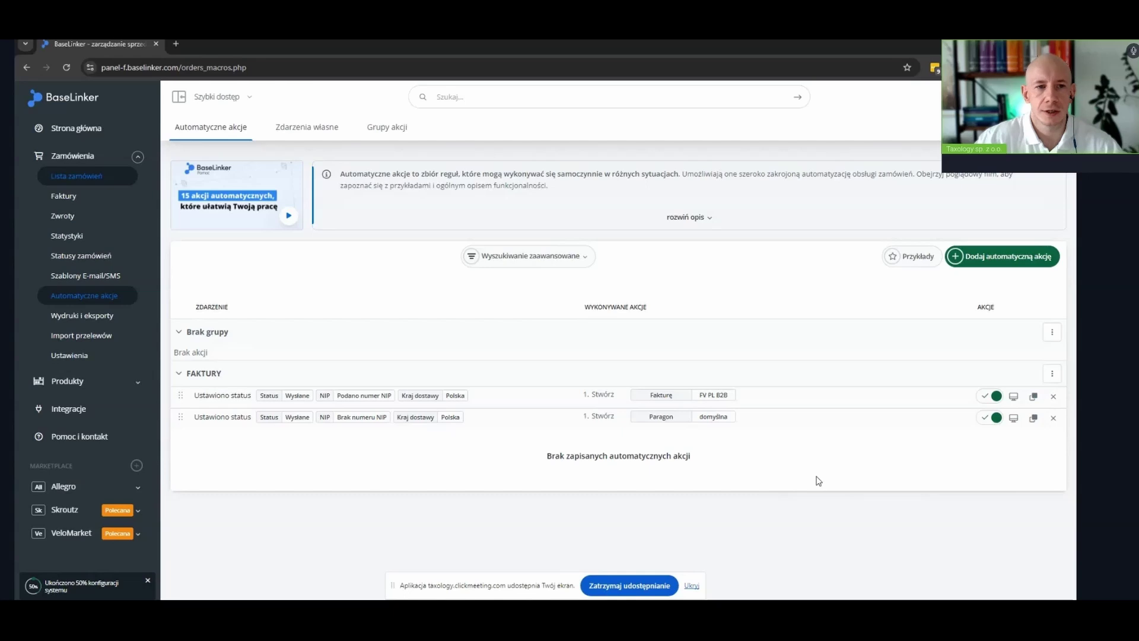
Go to Faktury in the sidebar to return to the invoice settings
left_click(64, 196)
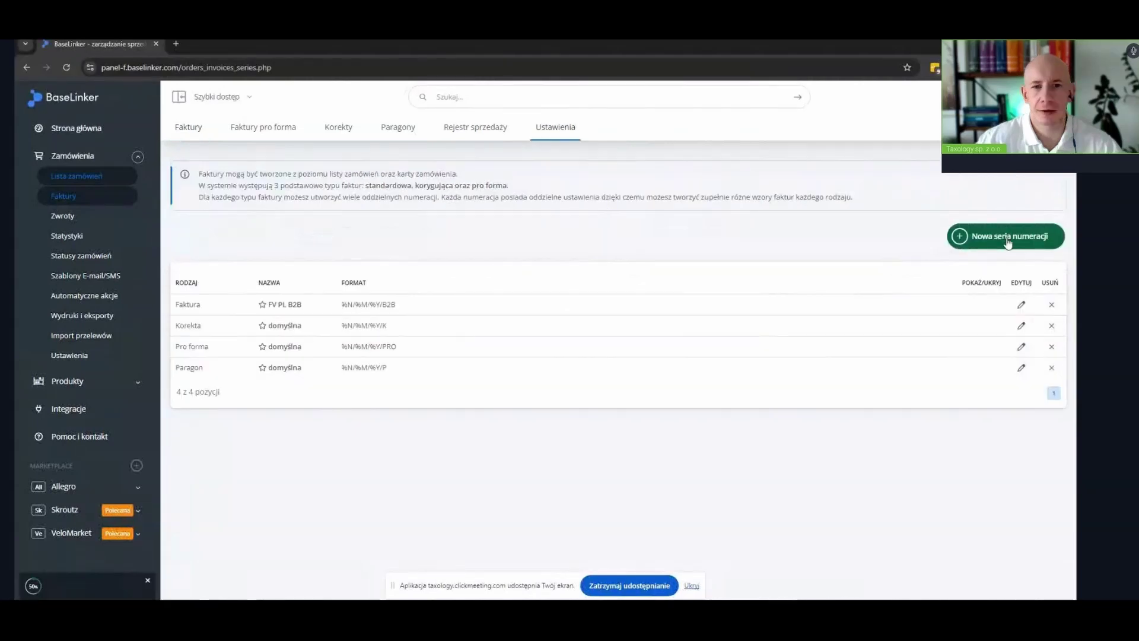
Start a new numbering series named PARAGON IMIENNY with the /PA format suffix
left_click(1008, 239)
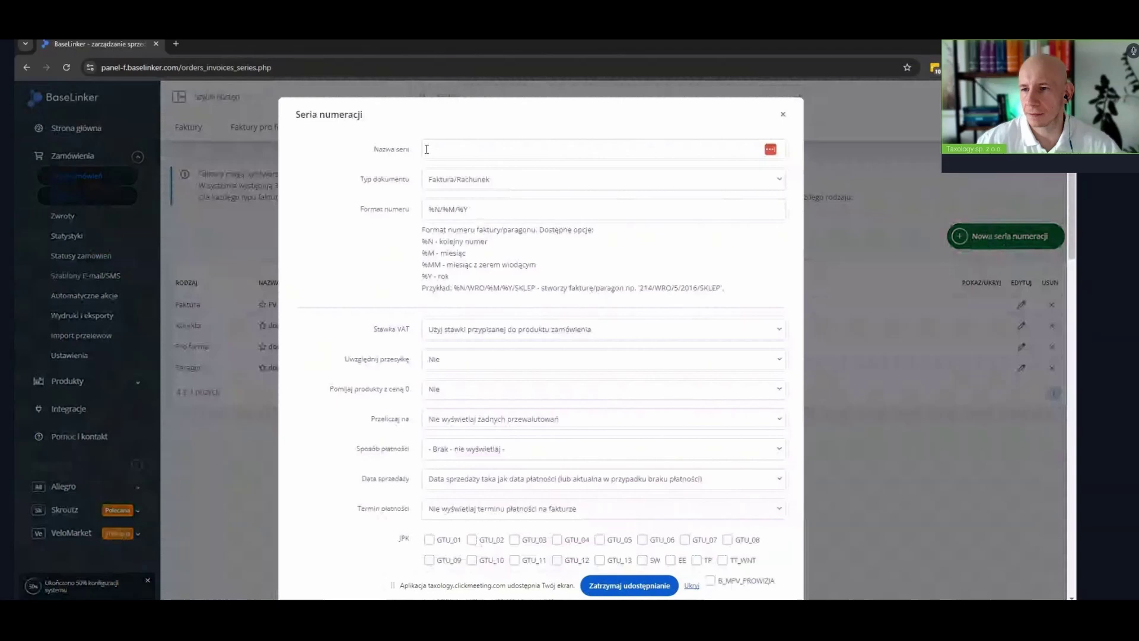
left_click(469, 151)
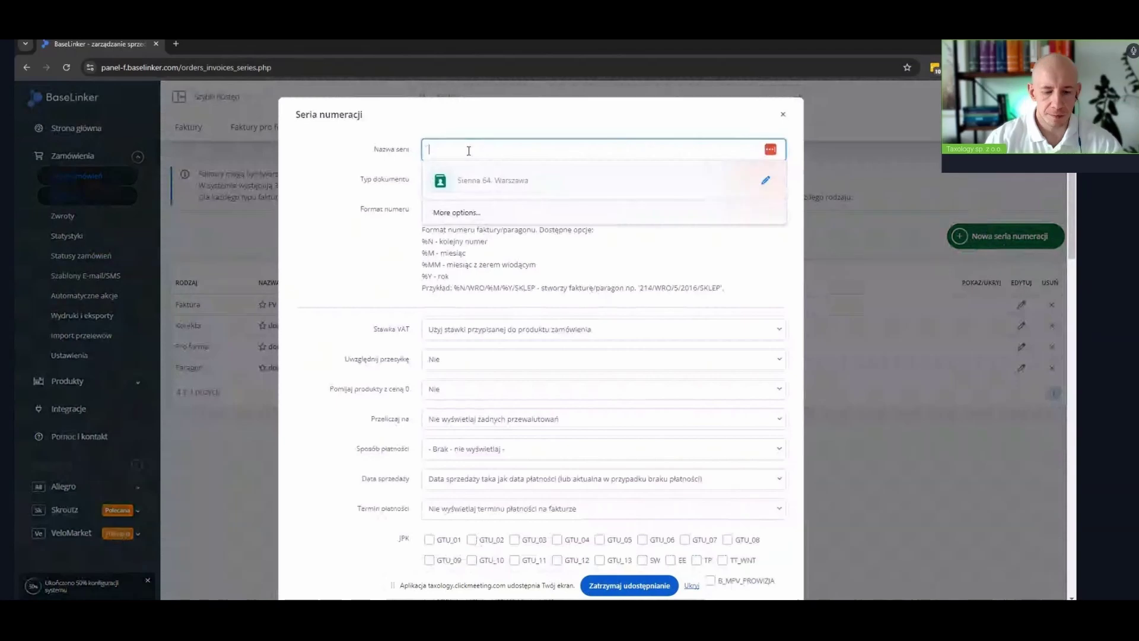
type("PARAGO")
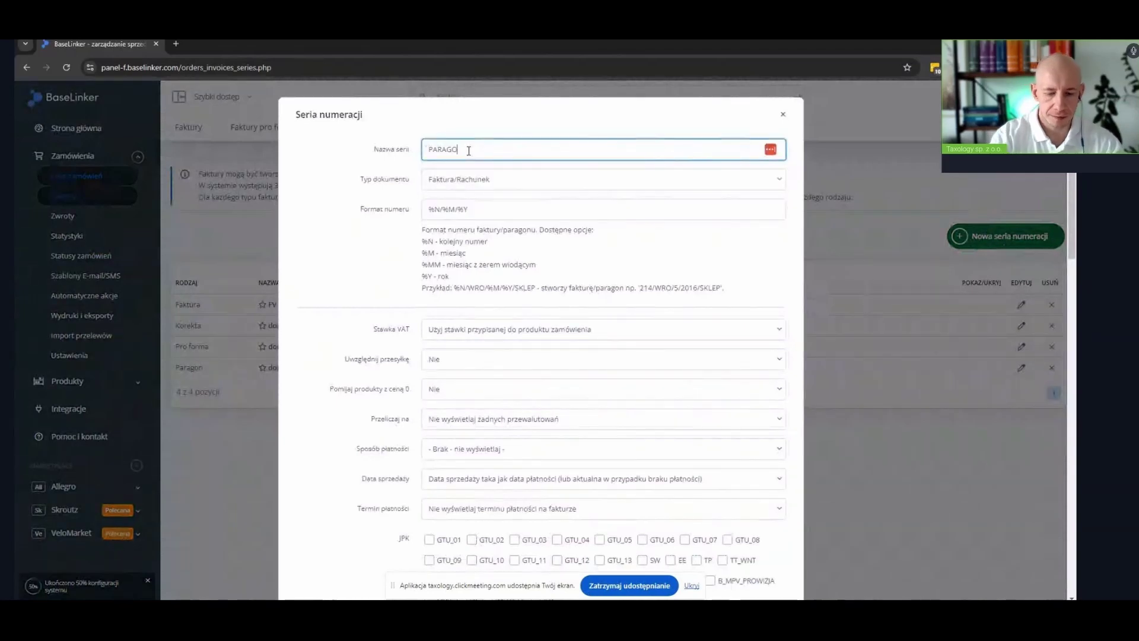
type("N ")
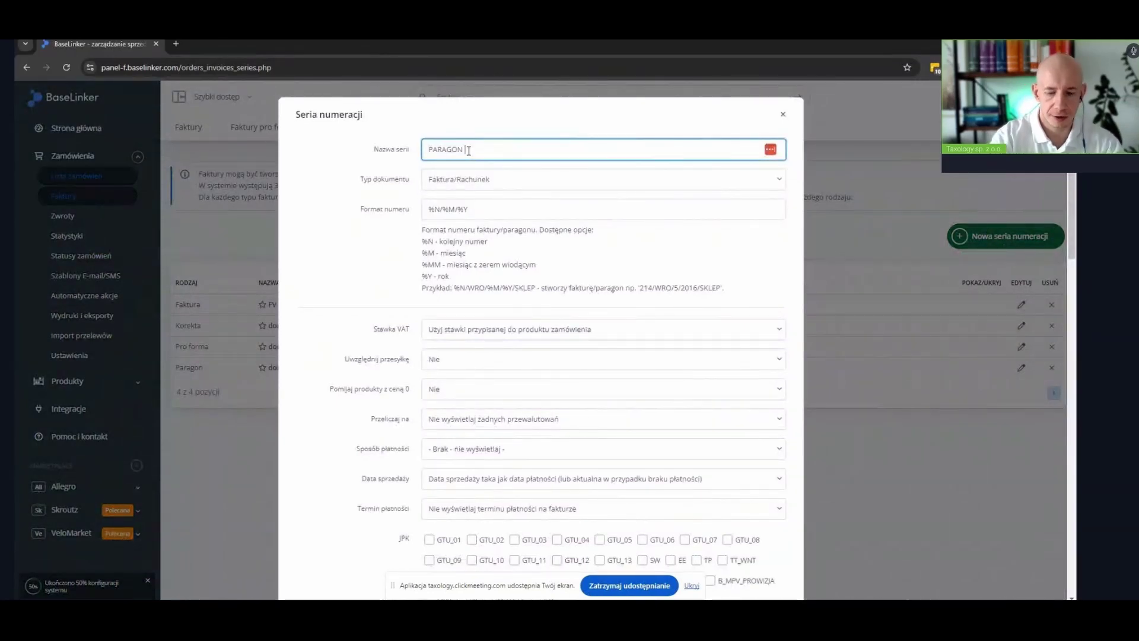
type("IMIENNY")
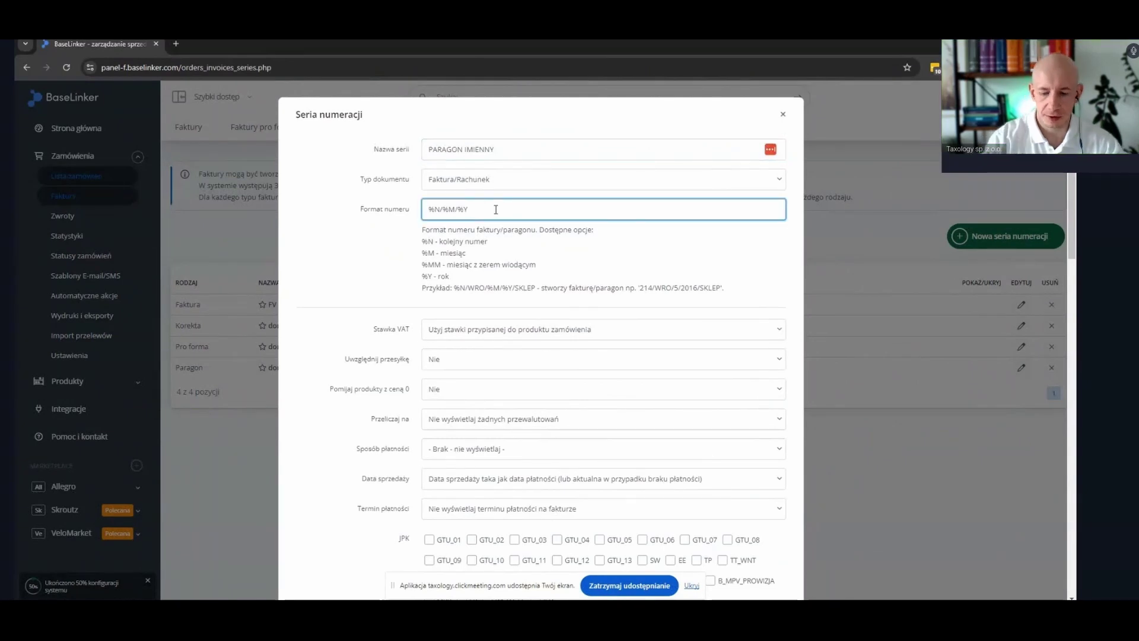
type("/")
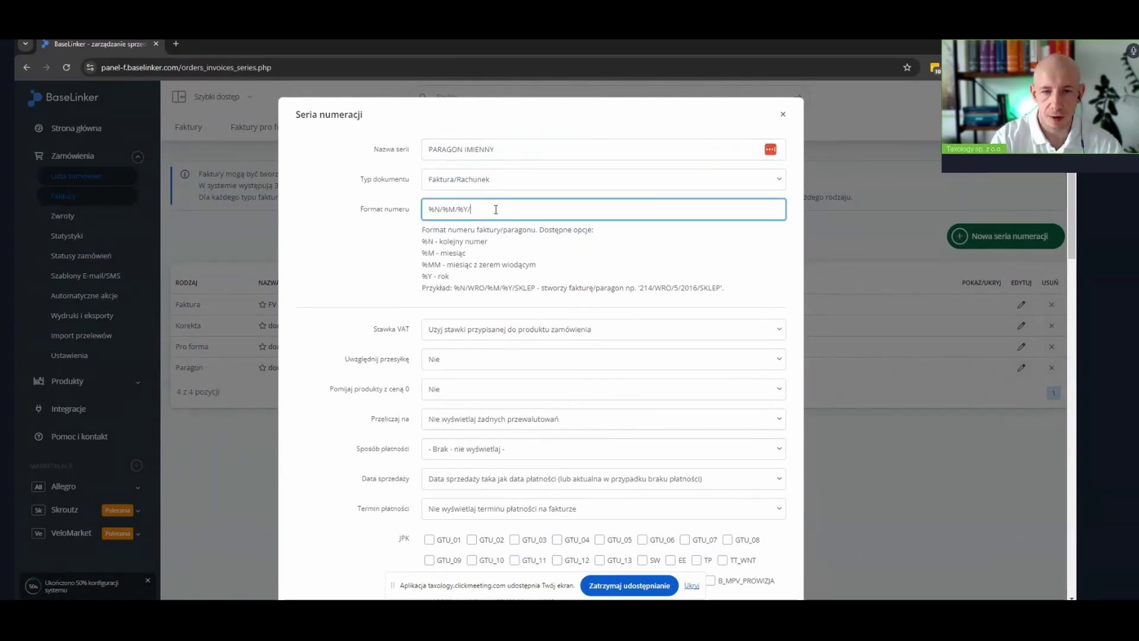
type("PA")
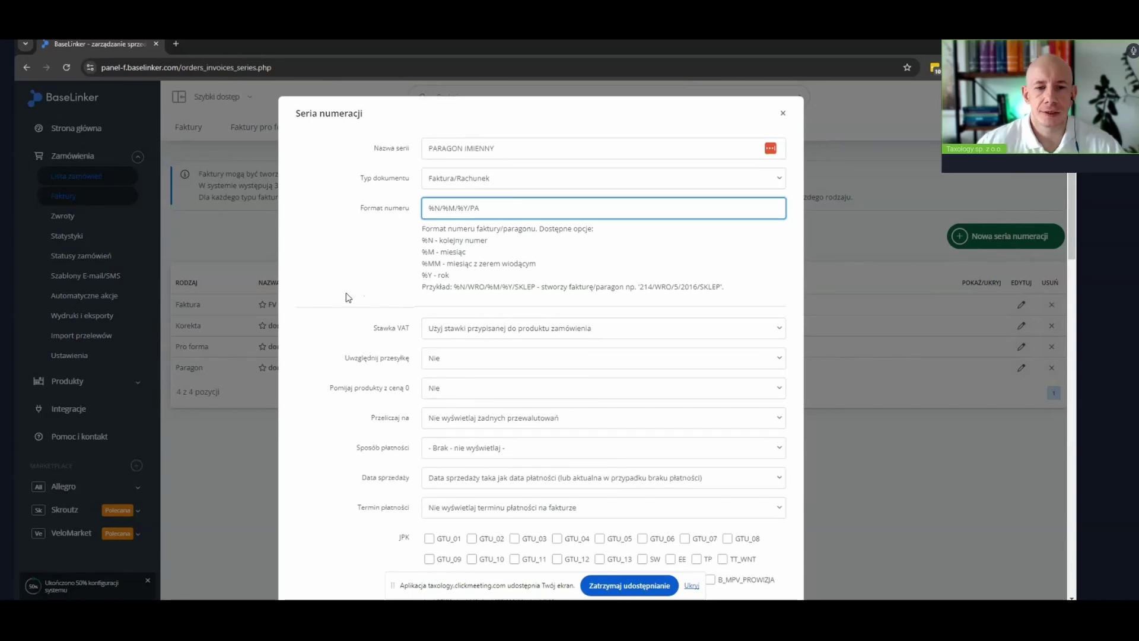
Set Nazwa dokumentu to Paragon, save the series, and open Automatyczne akcje
scroll(348, 298, "down", 1)
scroll(348, 301, "down", 6)
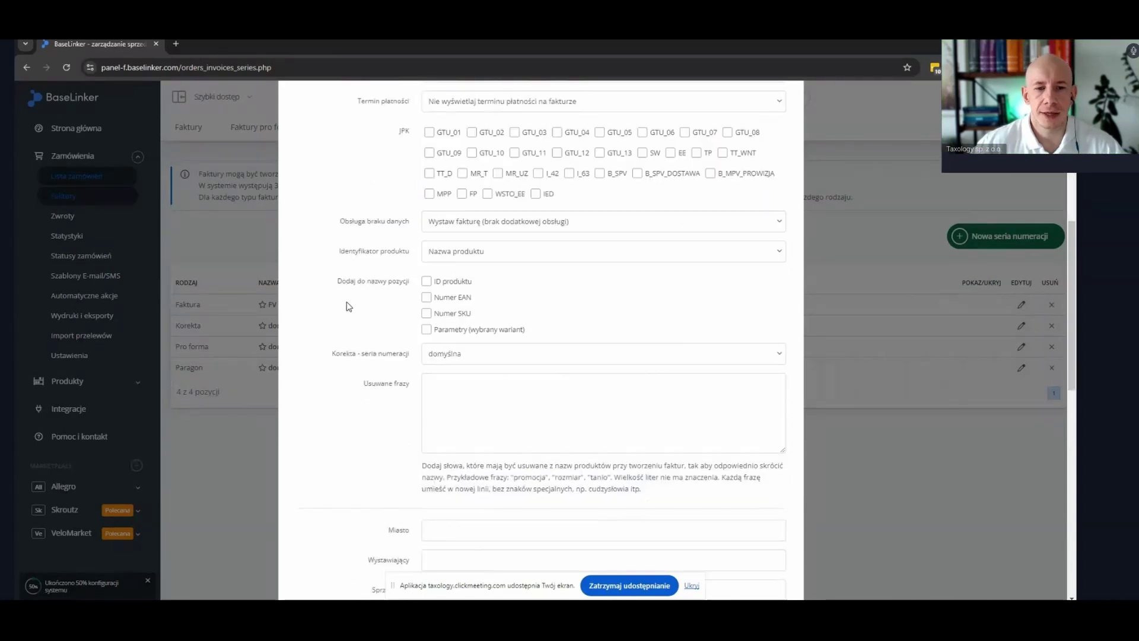
scroll(348, 307, "down", 5)
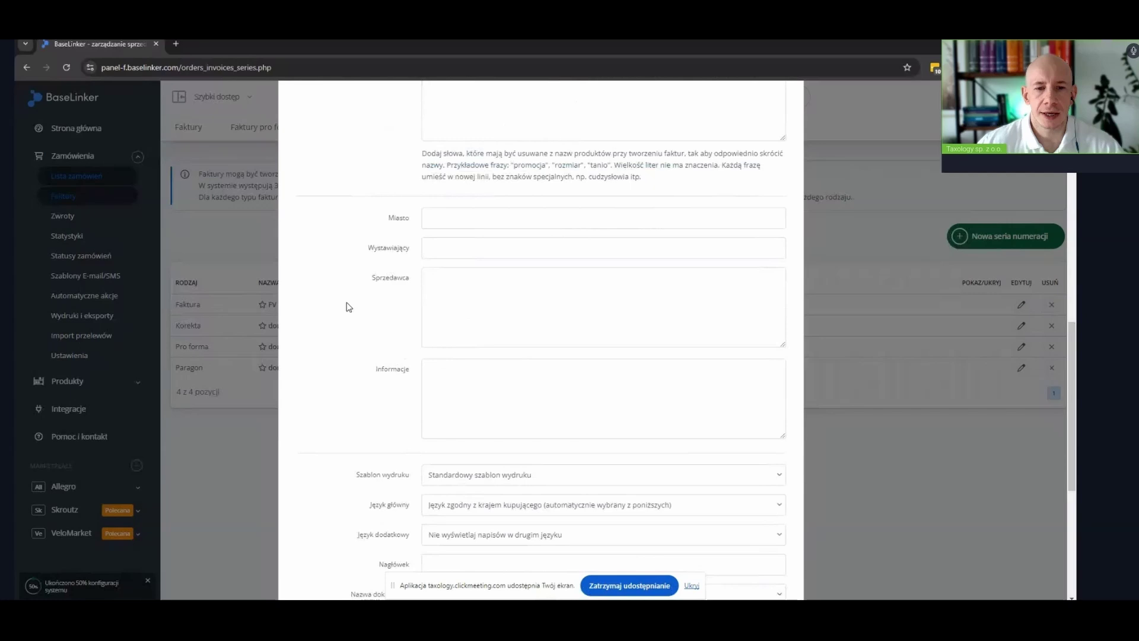
scroll(348, 307, "down", 3)
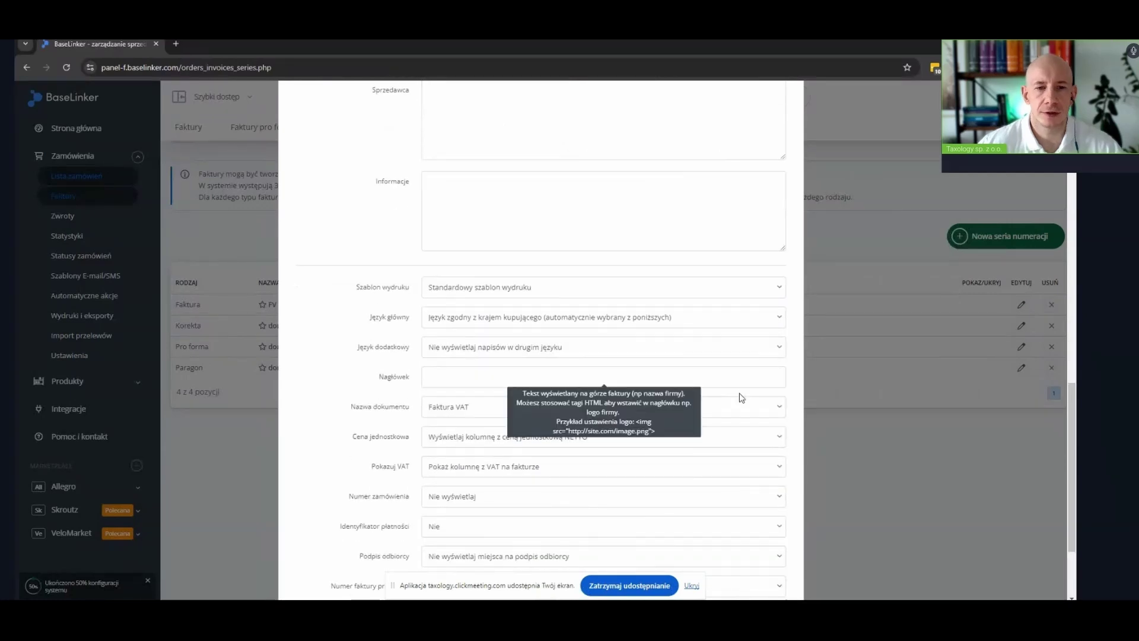
scroll(742, 397, "down", 2)
left_click(464, 326)
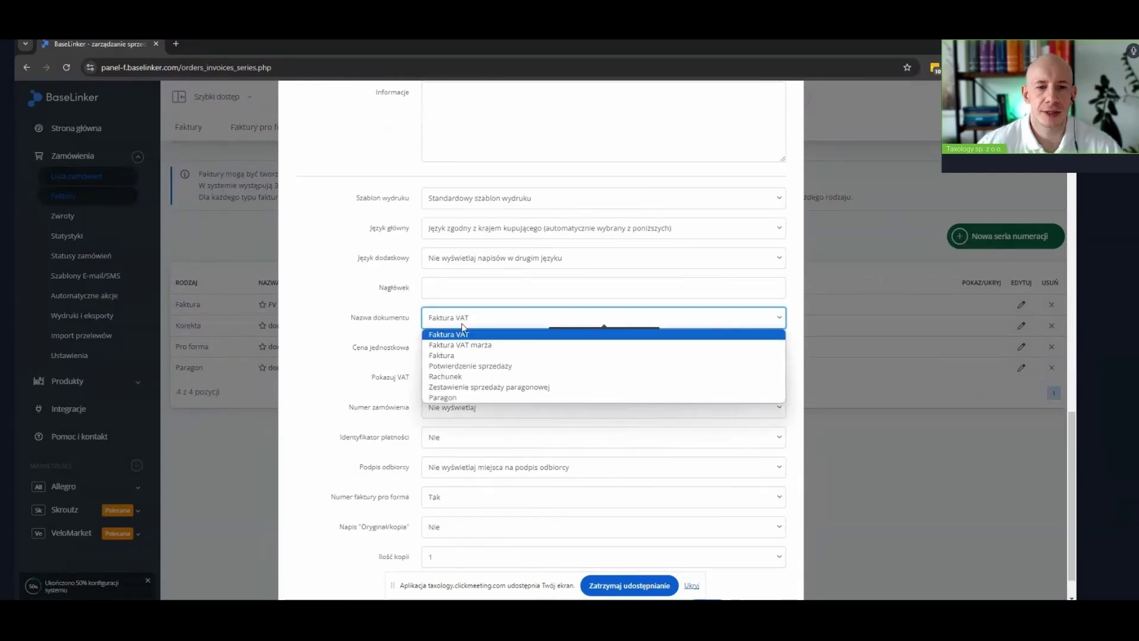
left_click(465, 397)
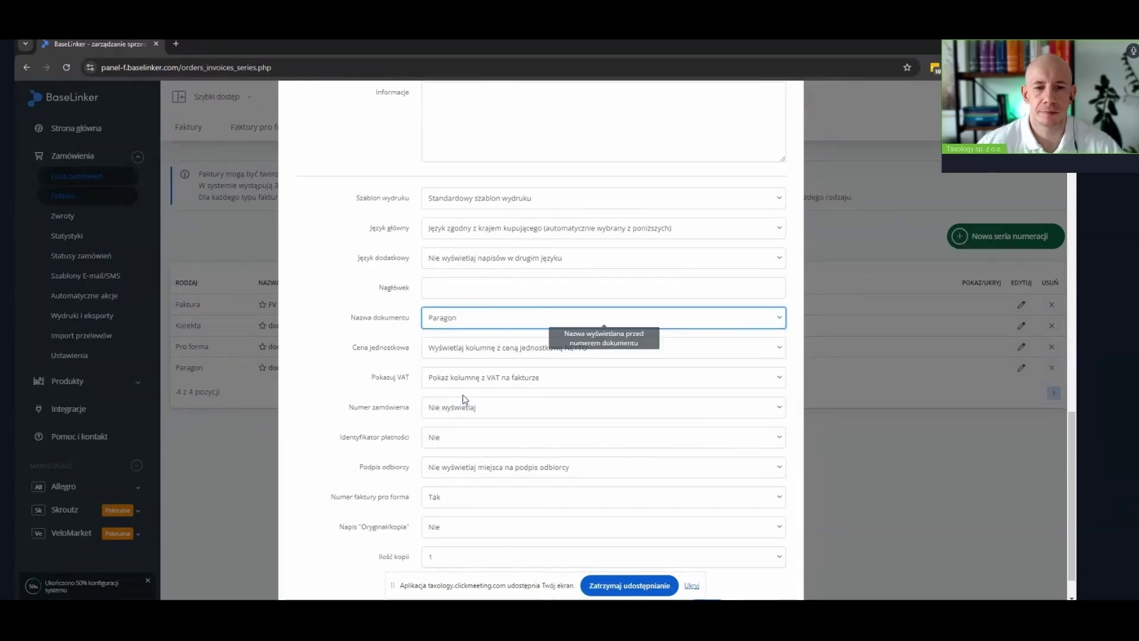
left_click(359, 347)
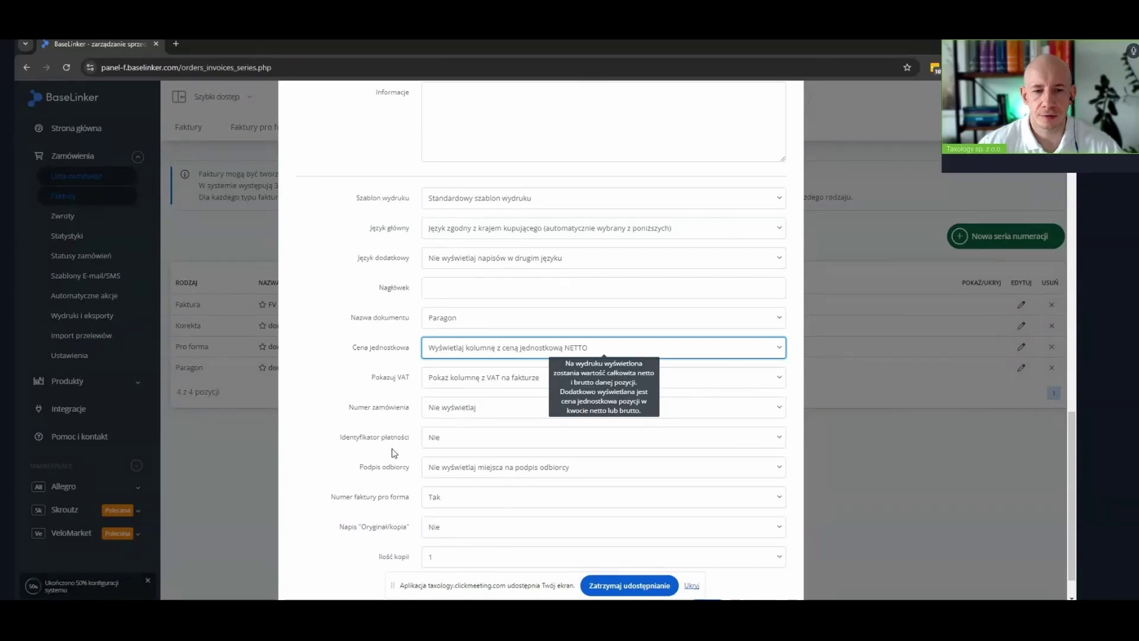
scroll(760, 497, "down", 1)
left_click(717, 569)
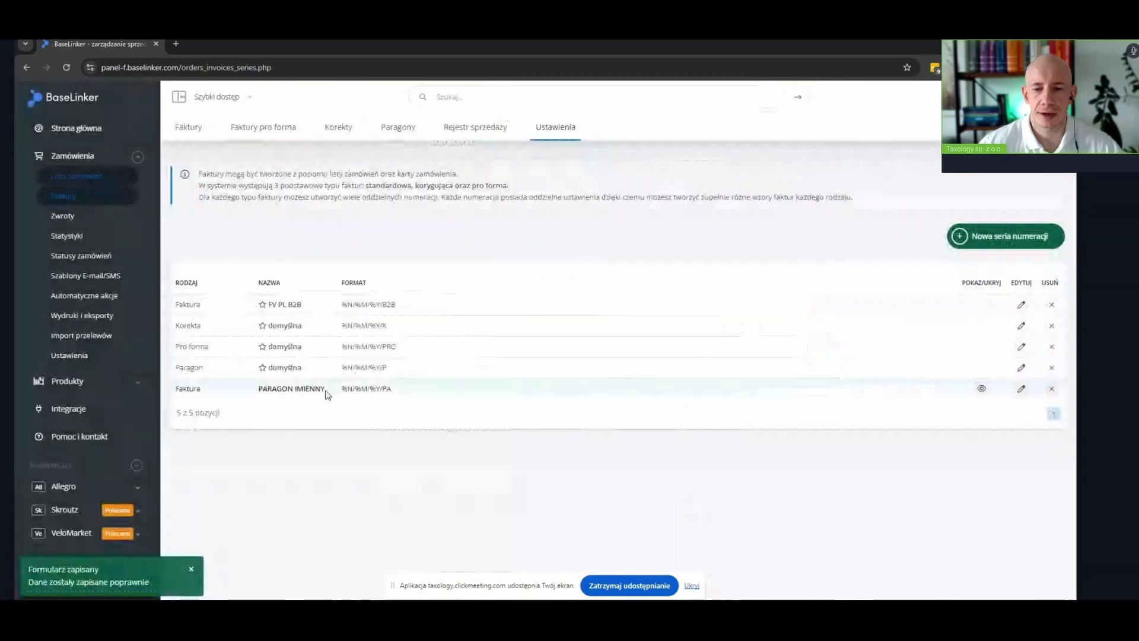
left_click(75, 299)
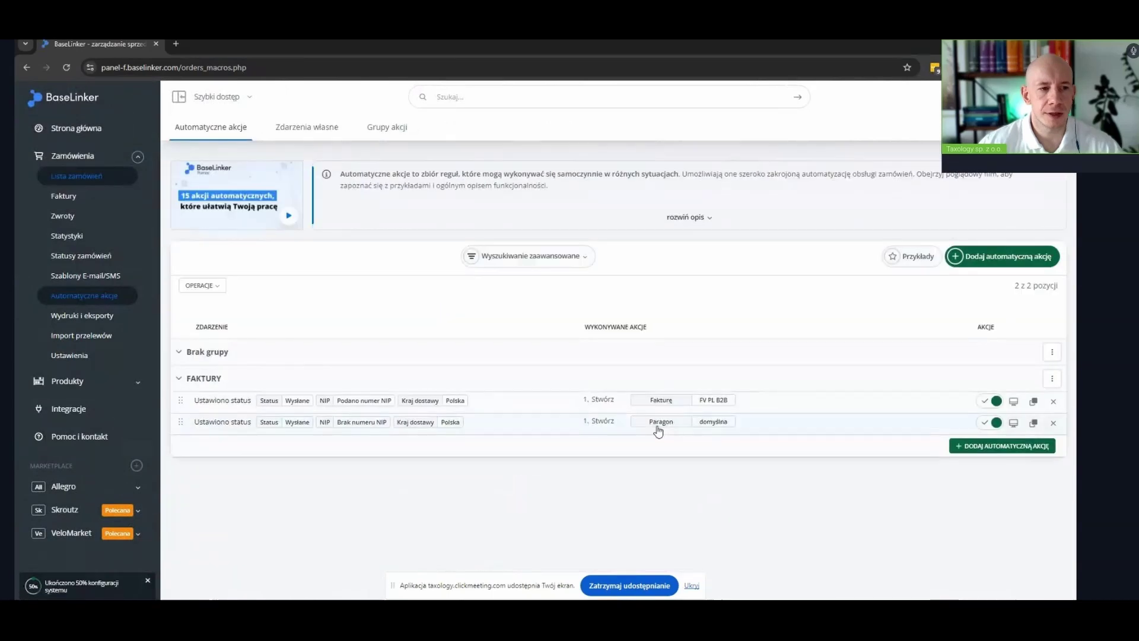
Make the no-NIP rule issue Wystaw fakturę from the PARAGON IMIENNY series
left_click(585, 423)
scroll(653, 386, "down", 1)
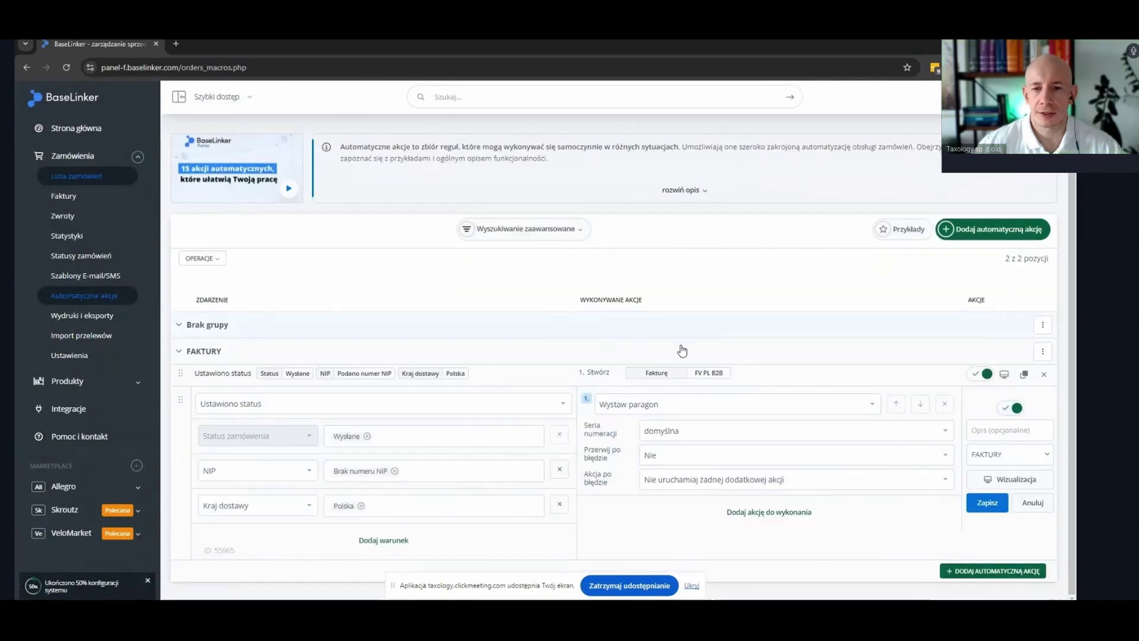
left_click(623, 406)
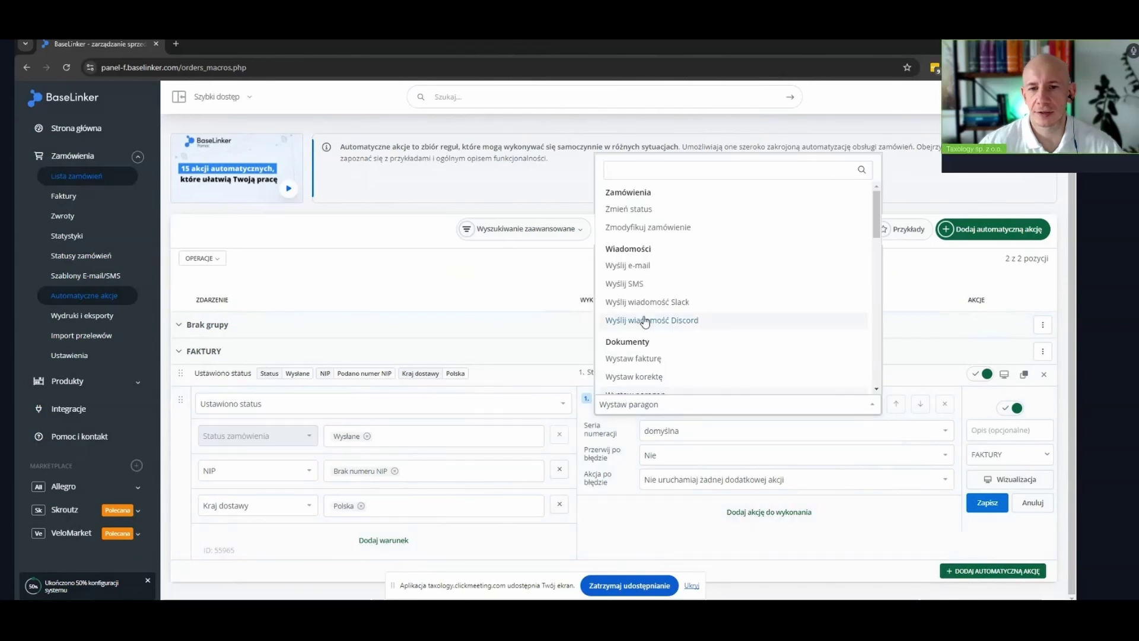
left_click(647, 359)
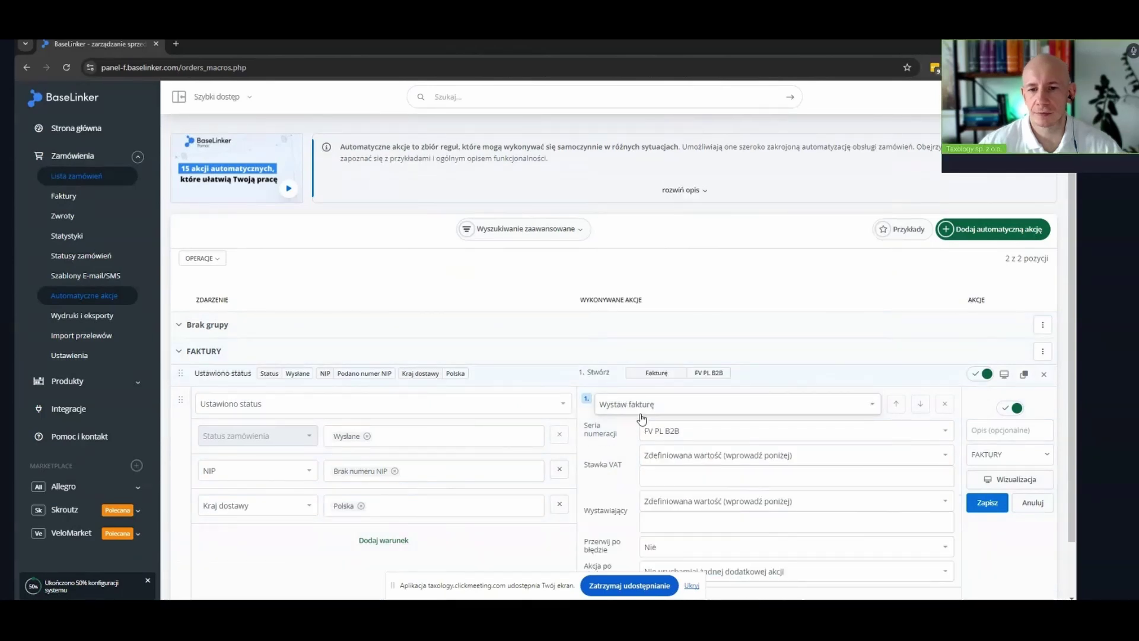
left_click(650, 429)
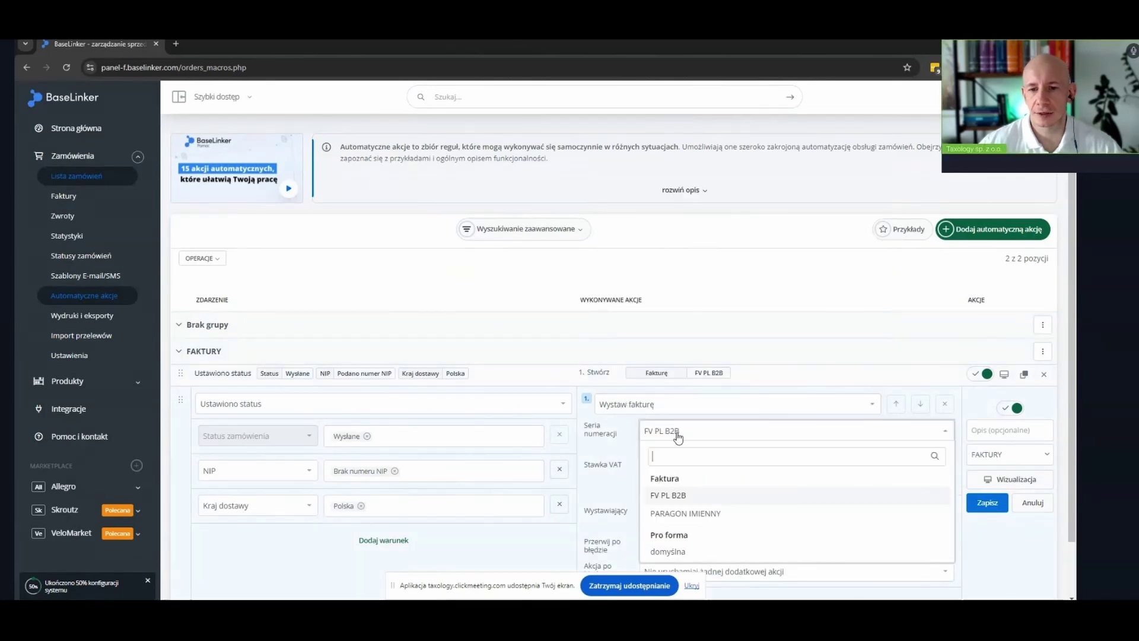
left_click(703, 515)
Take the VAT rate and issuer from the series, then save the rule
scroll(722, 381, "down", 1)
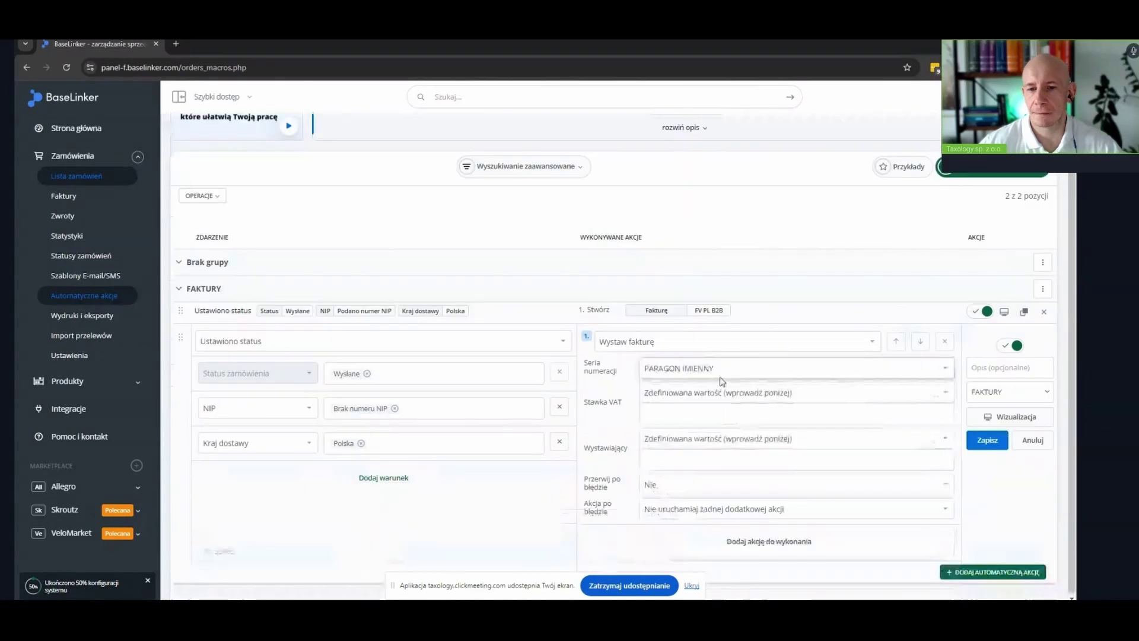
left_click(722, 390)
left_click(682, 409)
left_click(674, 438)
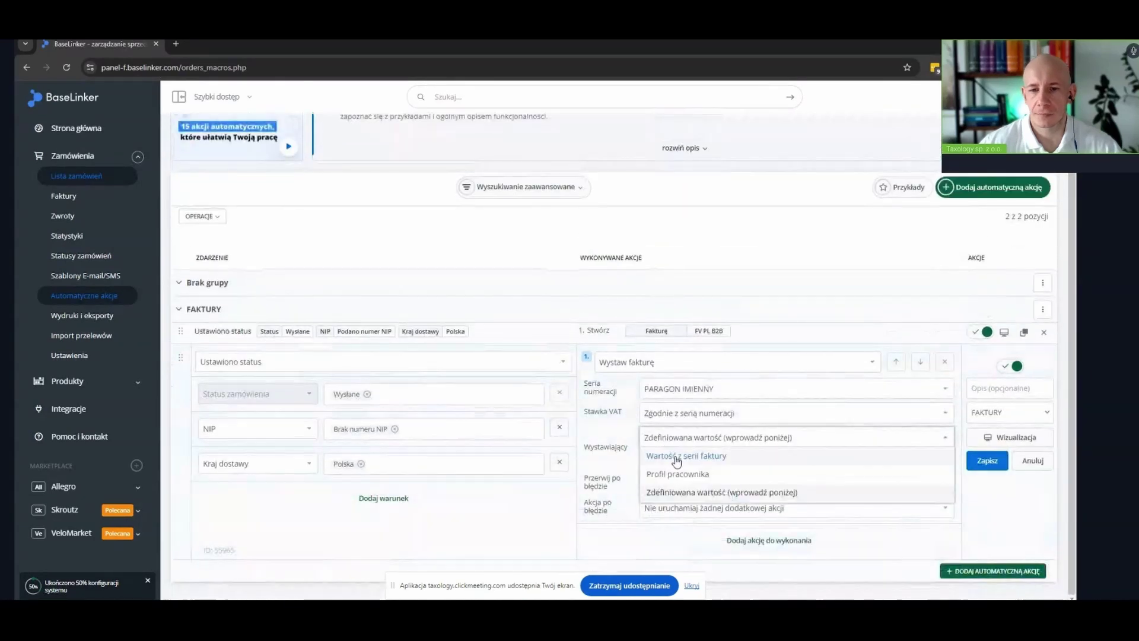
left_click(676, 457)
left_click(988, 482)
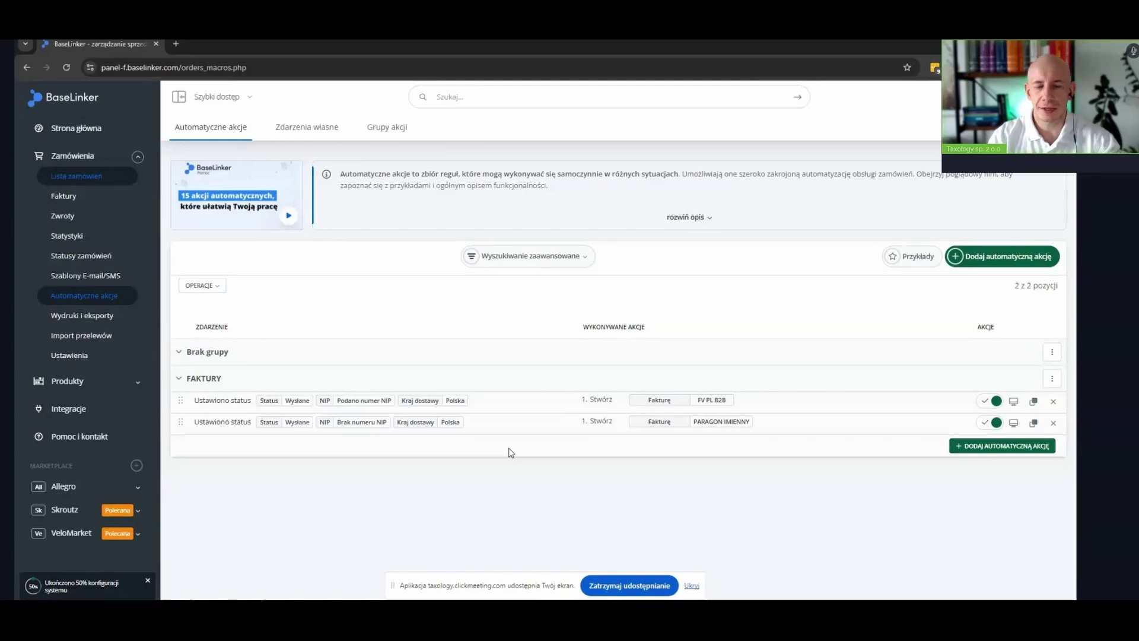
left_click(476, 405)
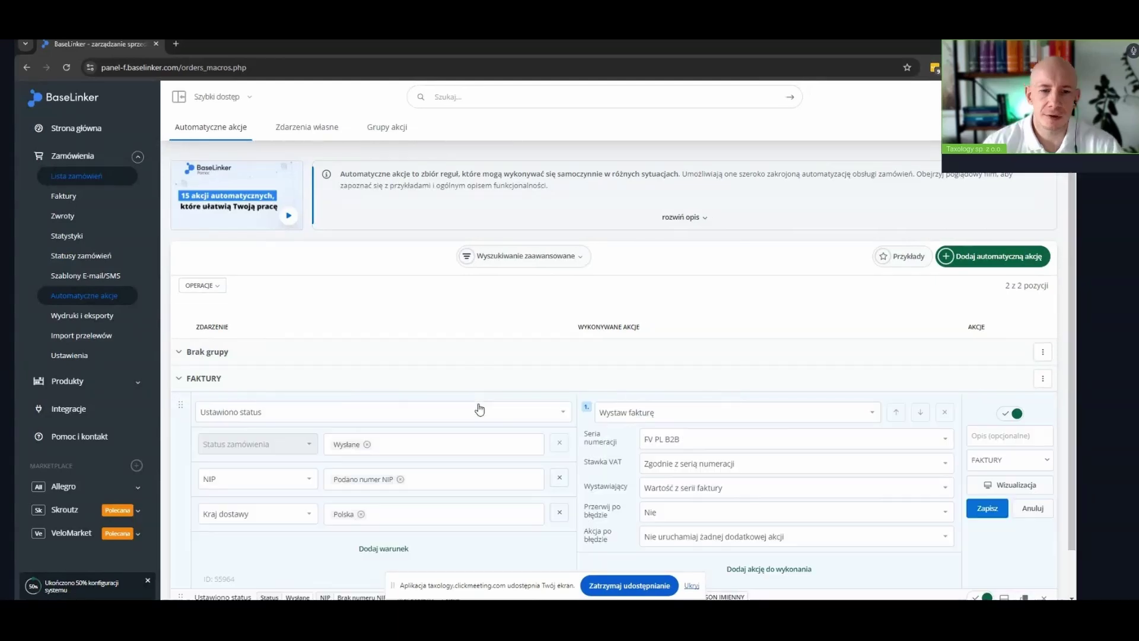
left_click(362, 515)
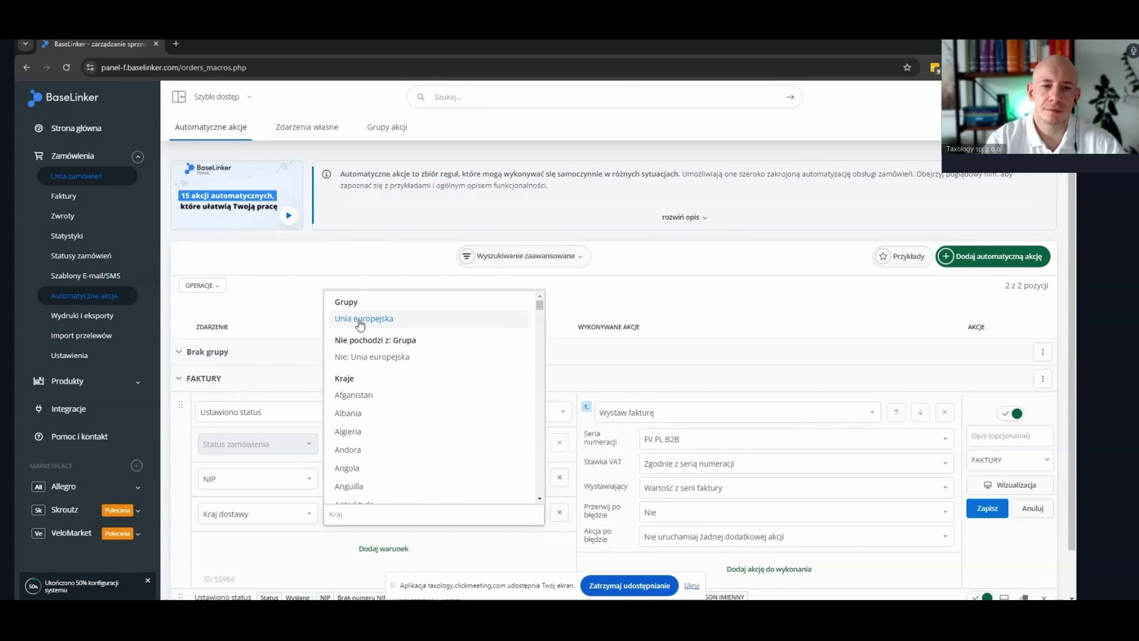
left_click(674, 313)
scroll(1017, 461, "down", 1)
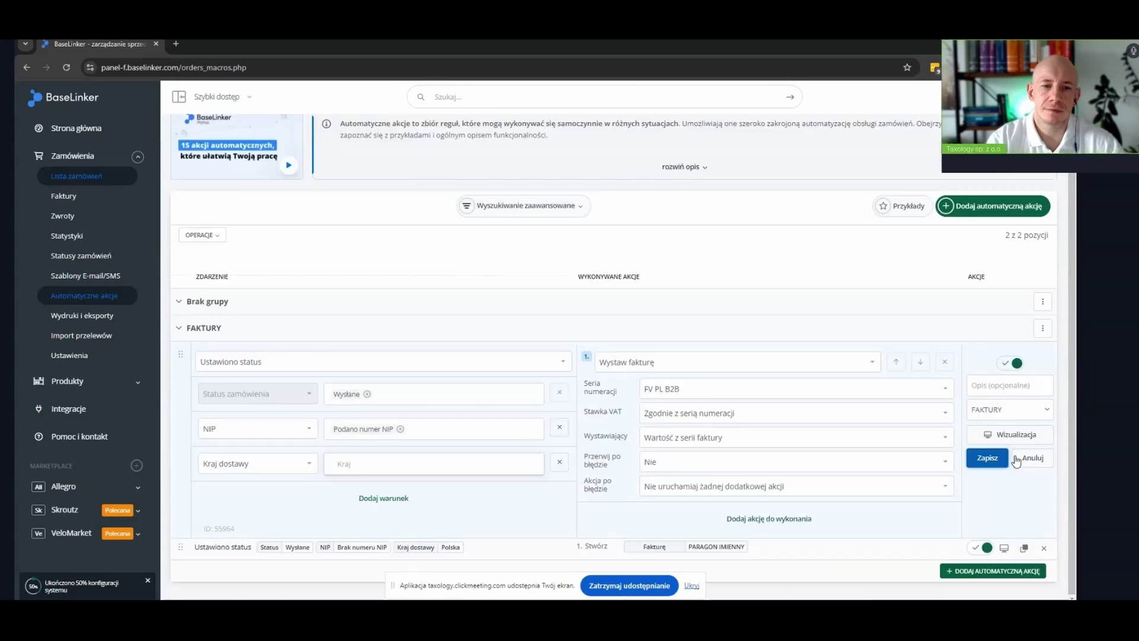
left_click(1024, 459)
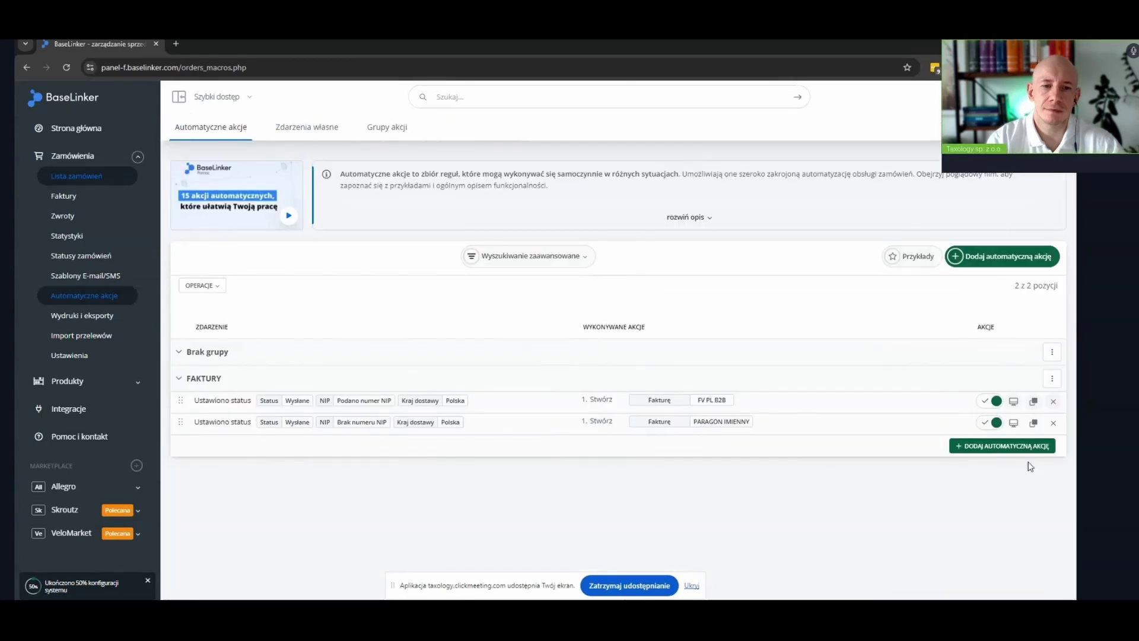
left_click(831, 422)
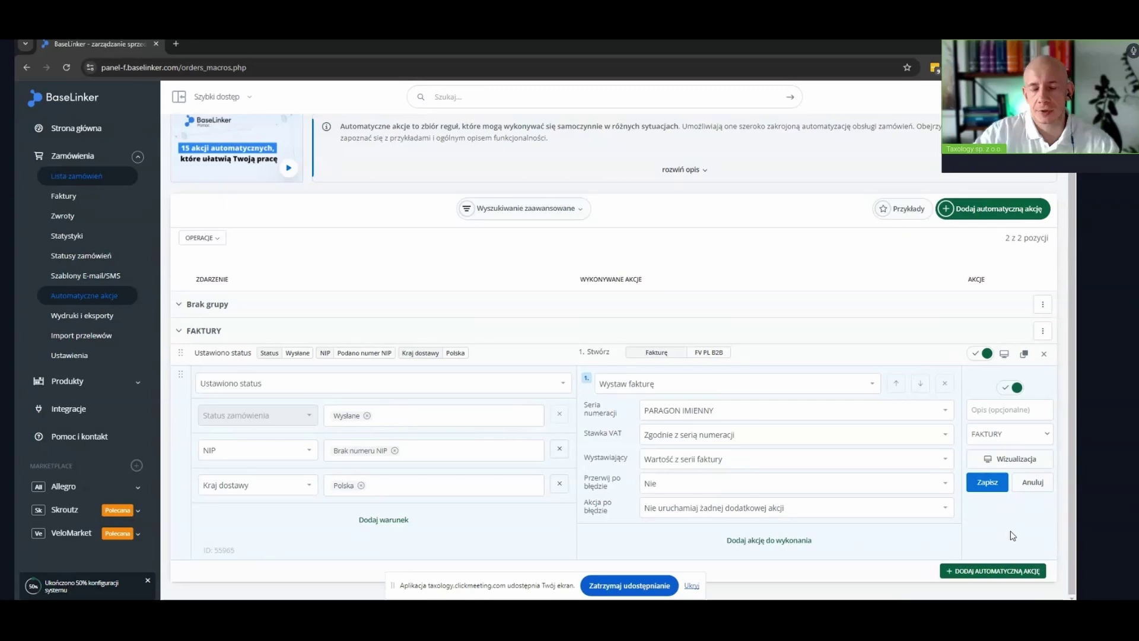
left_click(1033, 484)
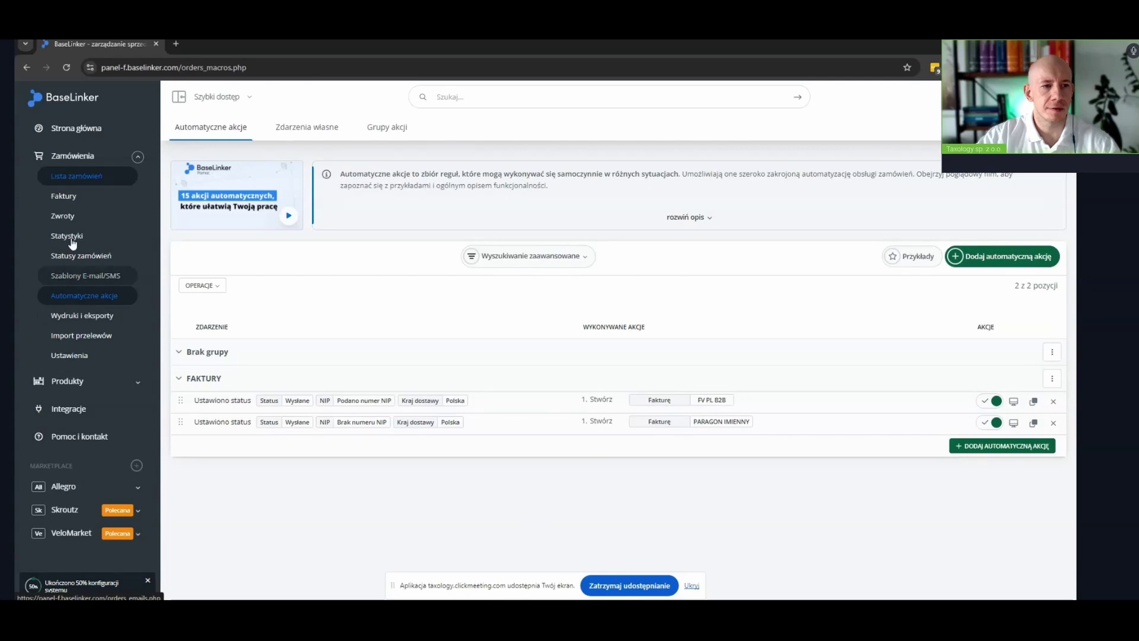
In Faktury settings, start a new numbering series named VAT OSS
left_click(65, 197)
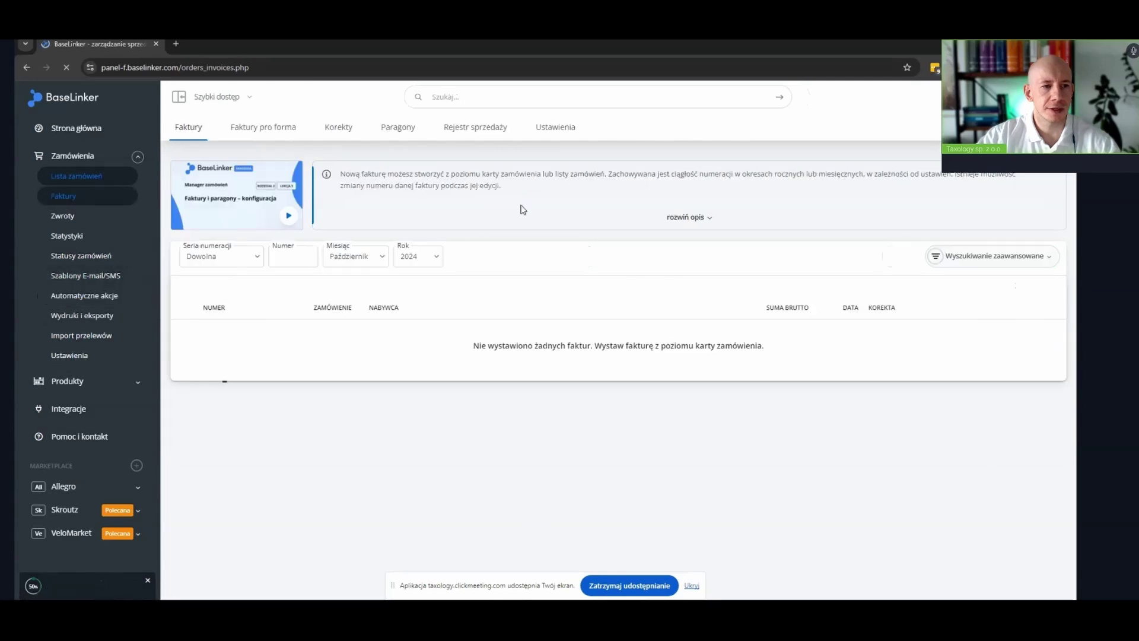
left_click(555, 127)
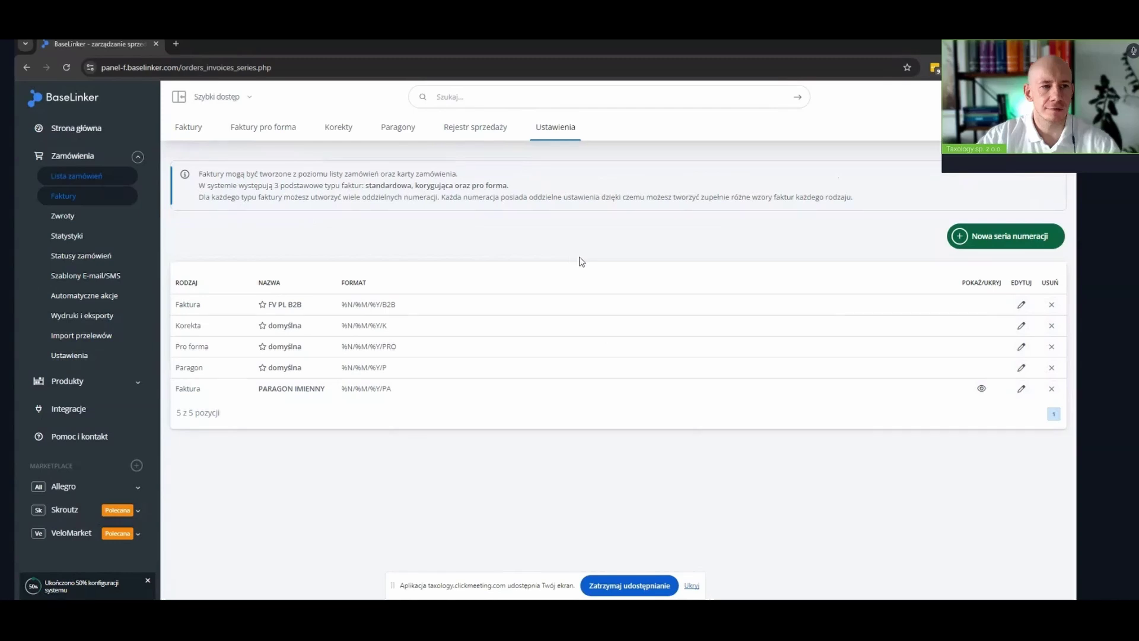
left_click(1007, 240)
left_click(442, 150)
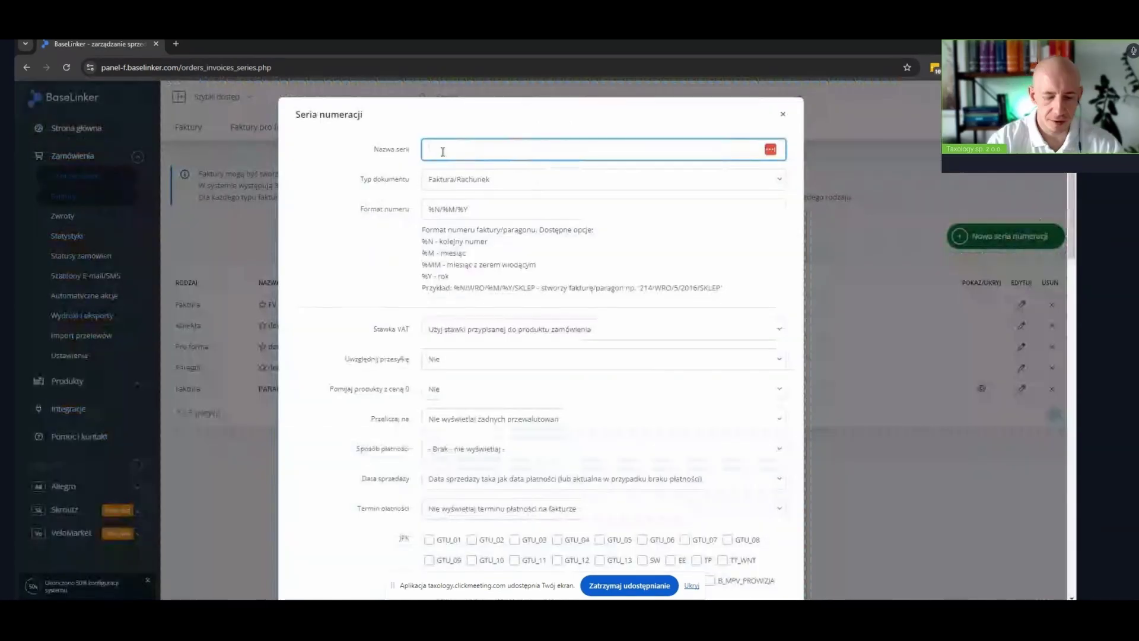
type("VAT")
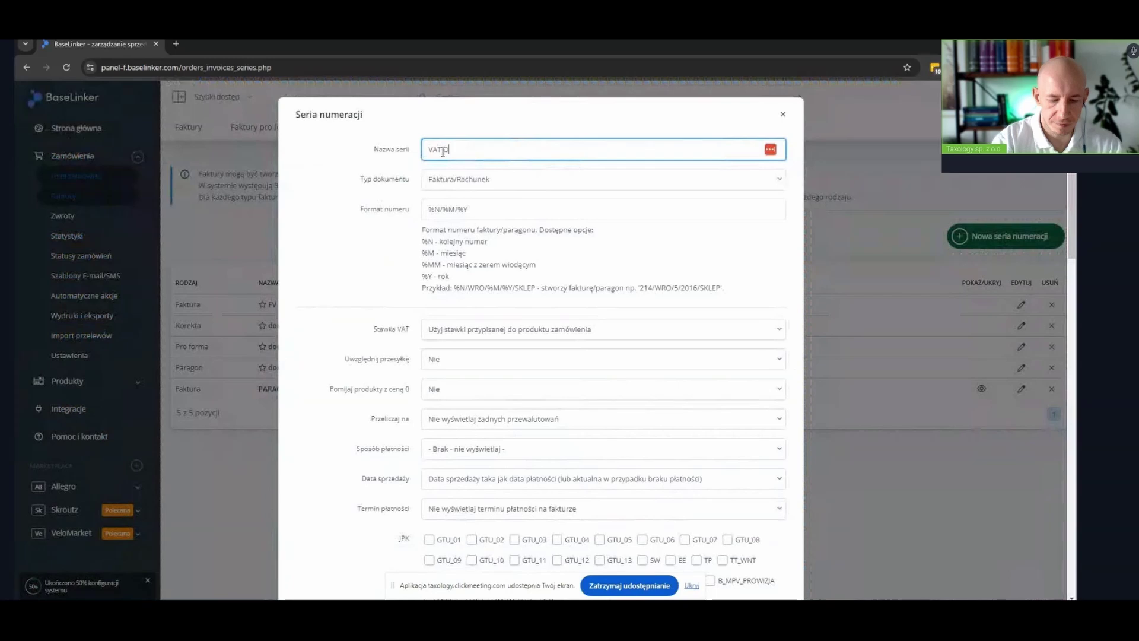
type(" OSS")
Append /OSS to the number format and set Stawka VAT to the buyer country's OSS rate
left_click(495, 212)
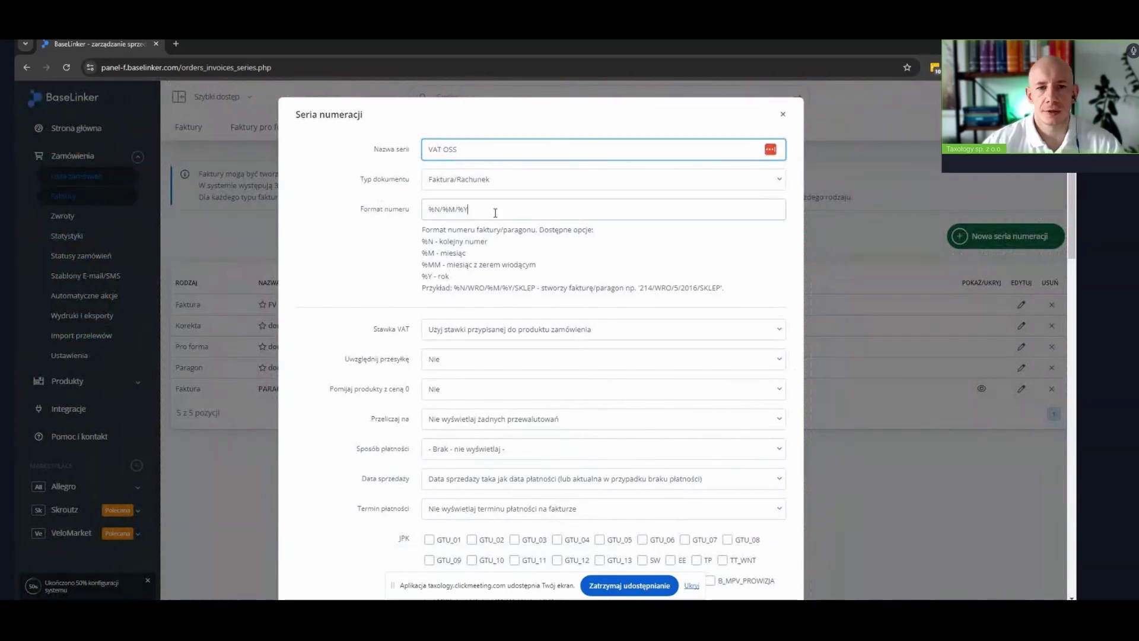
type("/OSS")
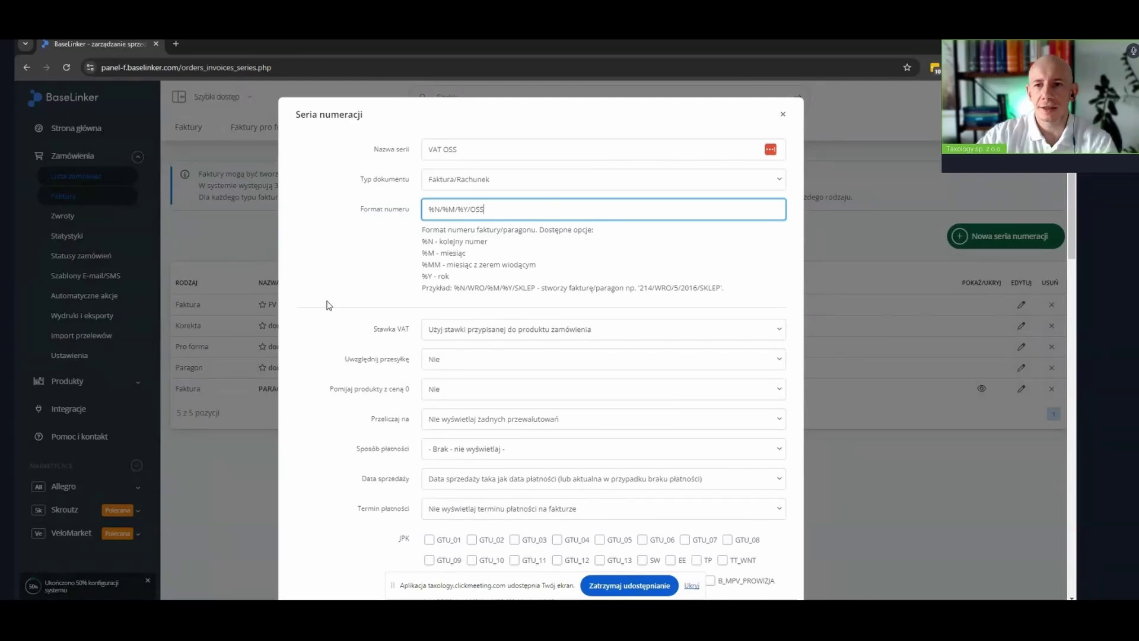
scroll(332, 308, "down", 1)
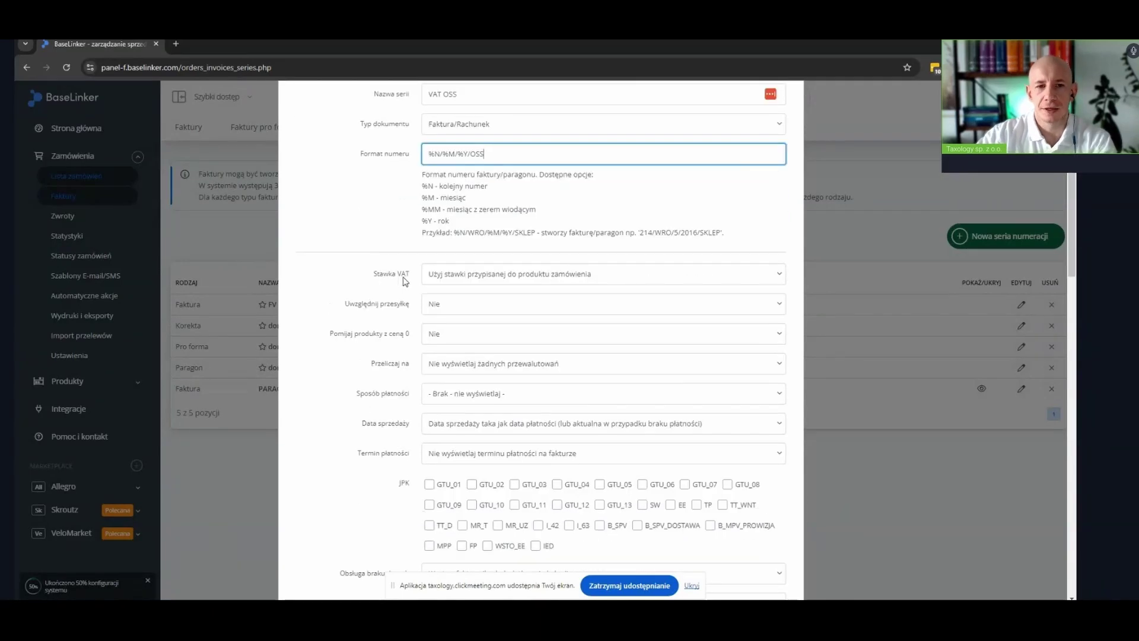
left_click(584, 276)
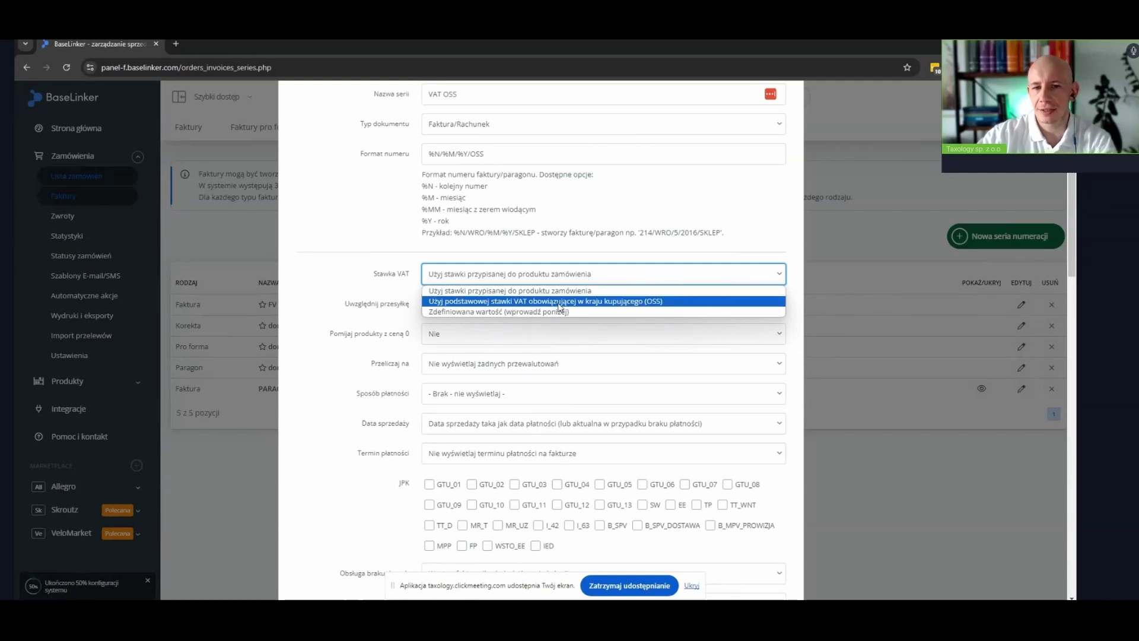
left_click(648, 306)
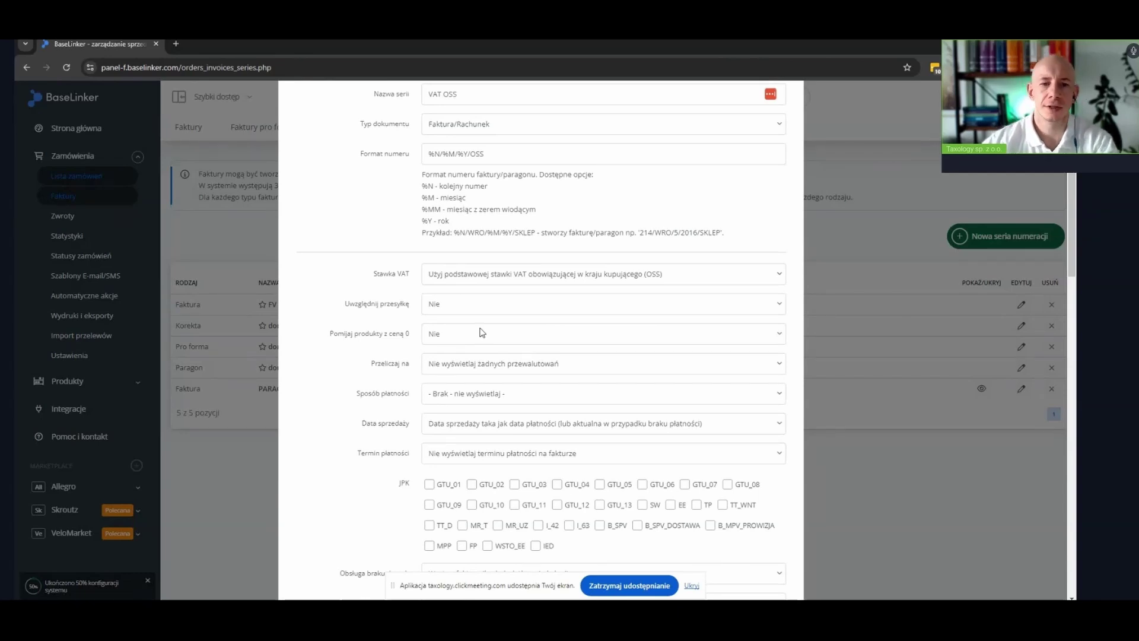
scroll(483, 332, "down", 1)
Keep the buyer's country as main language, add Polski as additional language, and save VAT OSS
scroll(529, 417, "down", 20)
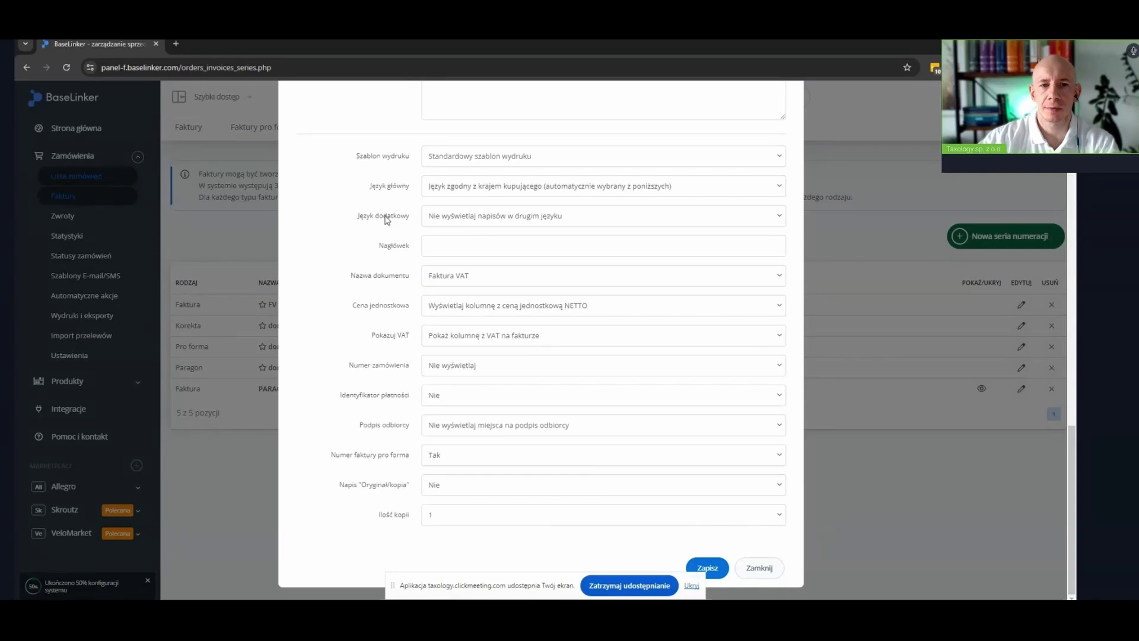
left_click(453, 190)
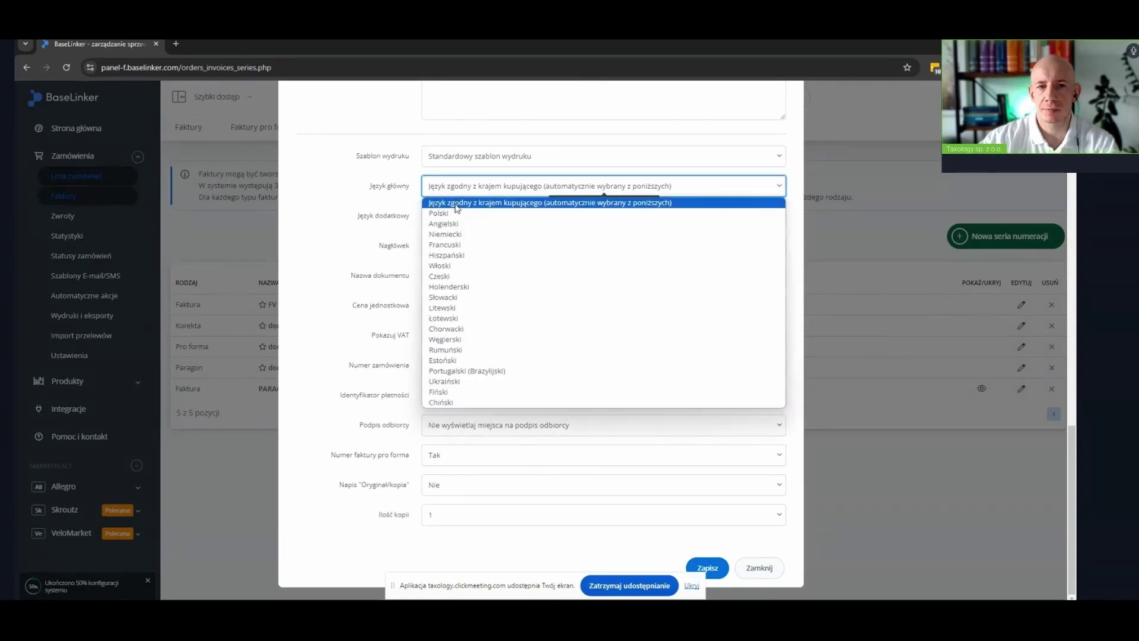
left_click(454, 203)
left_click(464, 219)
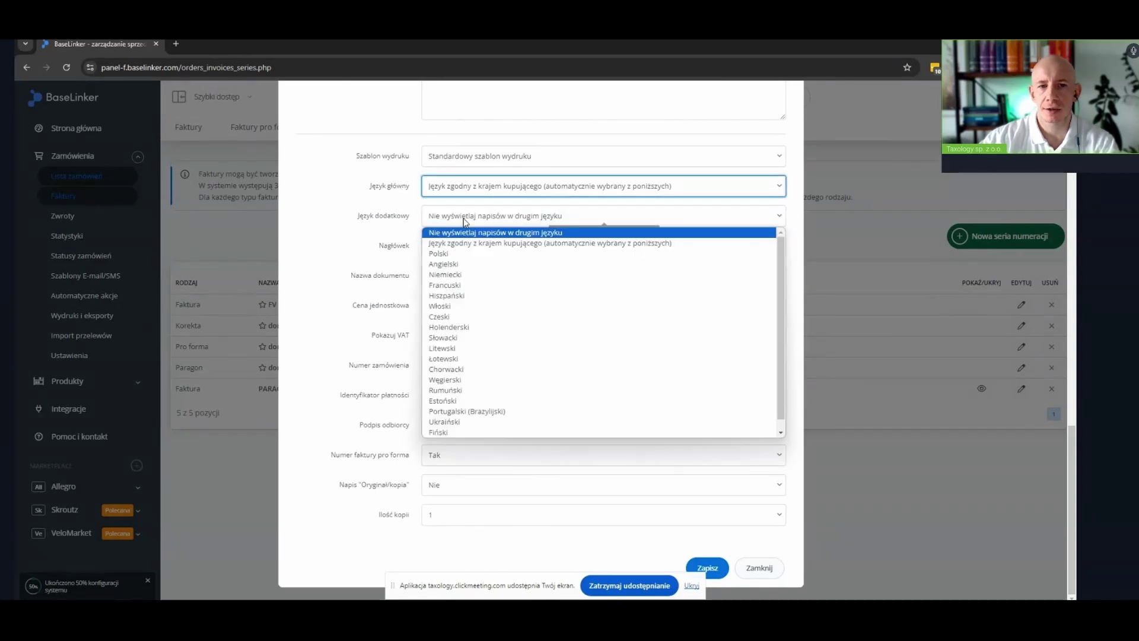
left_click(460, 253)
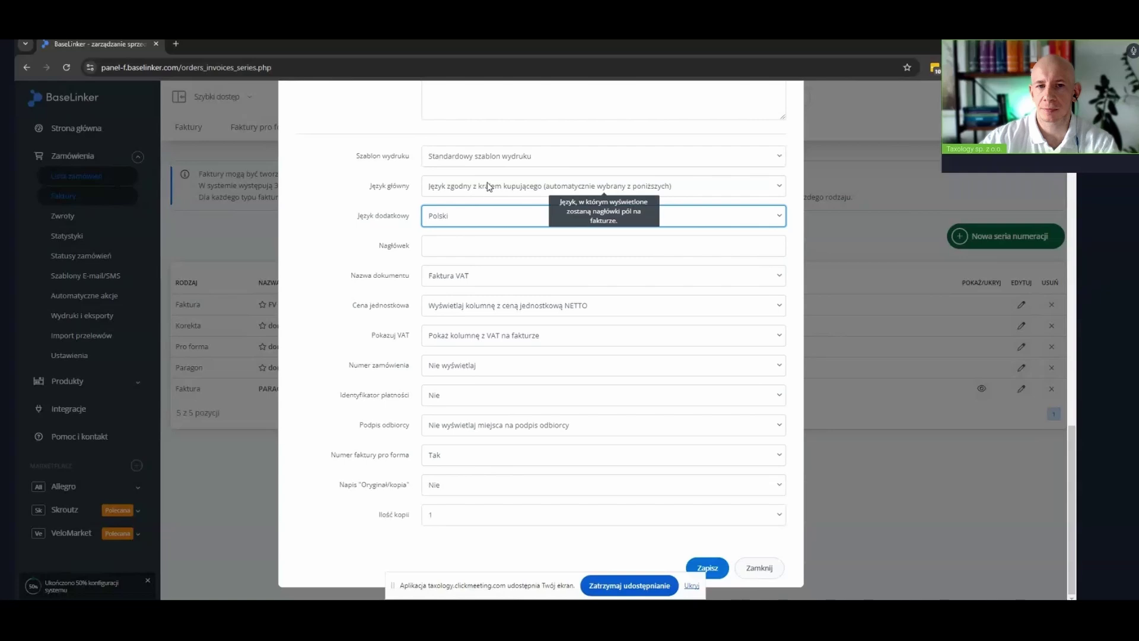
left_click(715, 567)
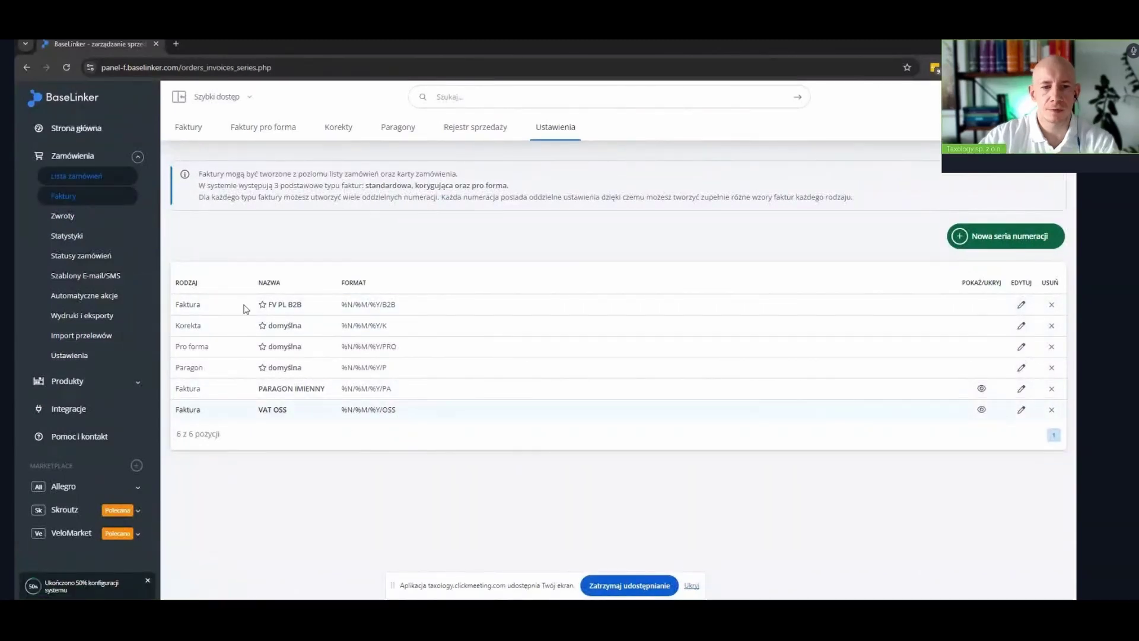
Copy the FV PL B2B rule and change its NIP condition to Brak numeru NIP
left_click(79, 302)
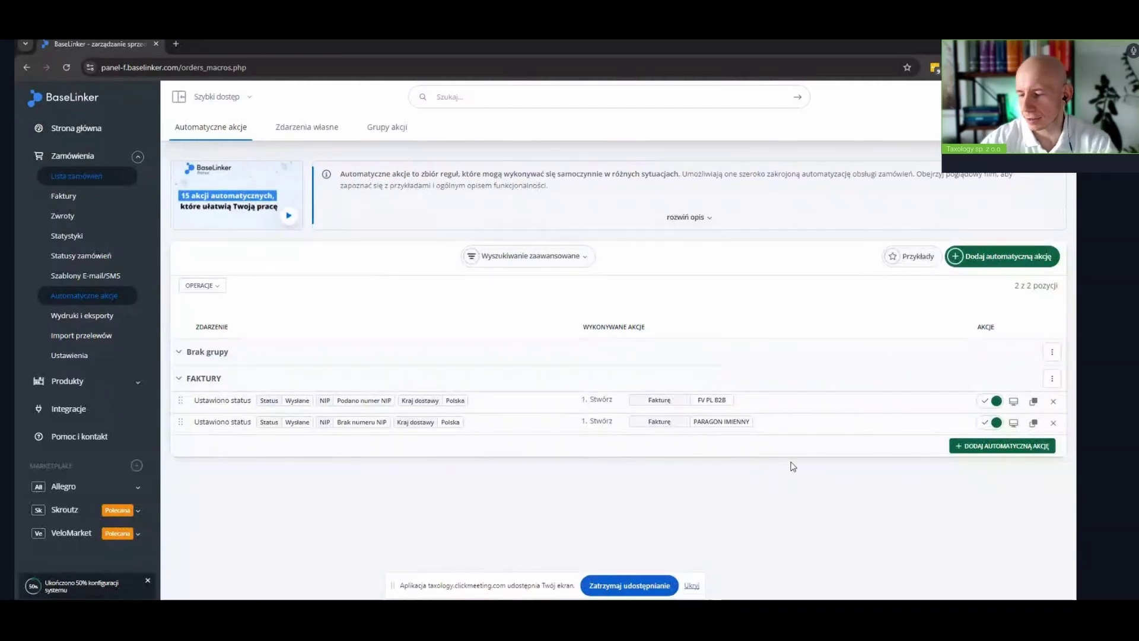
left_click(1035, 403)
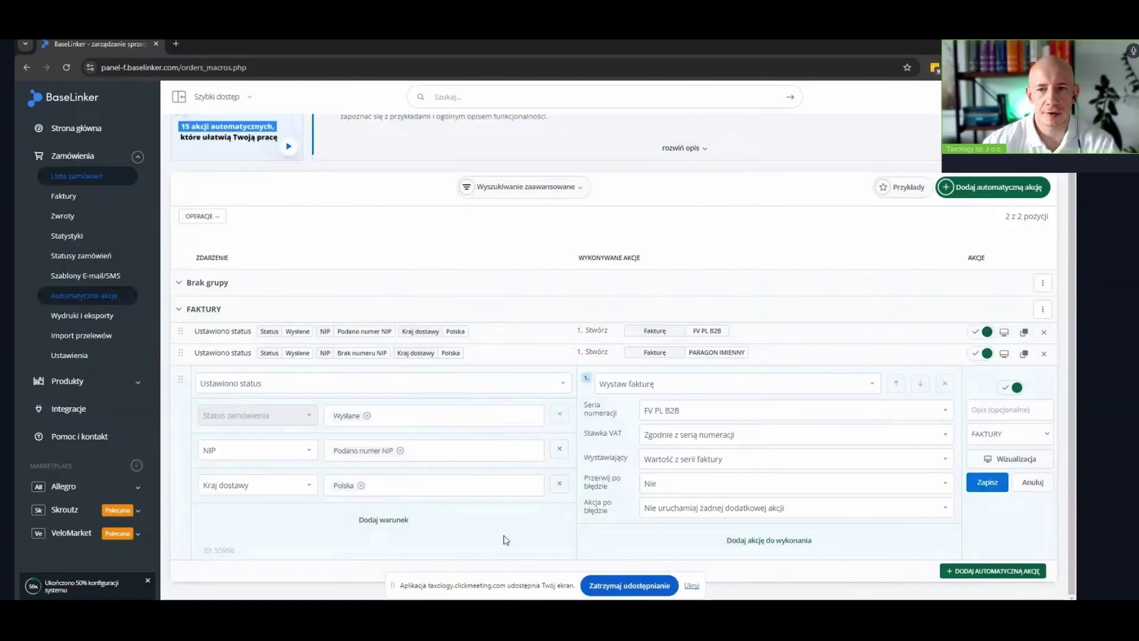
left_click(340, 456)
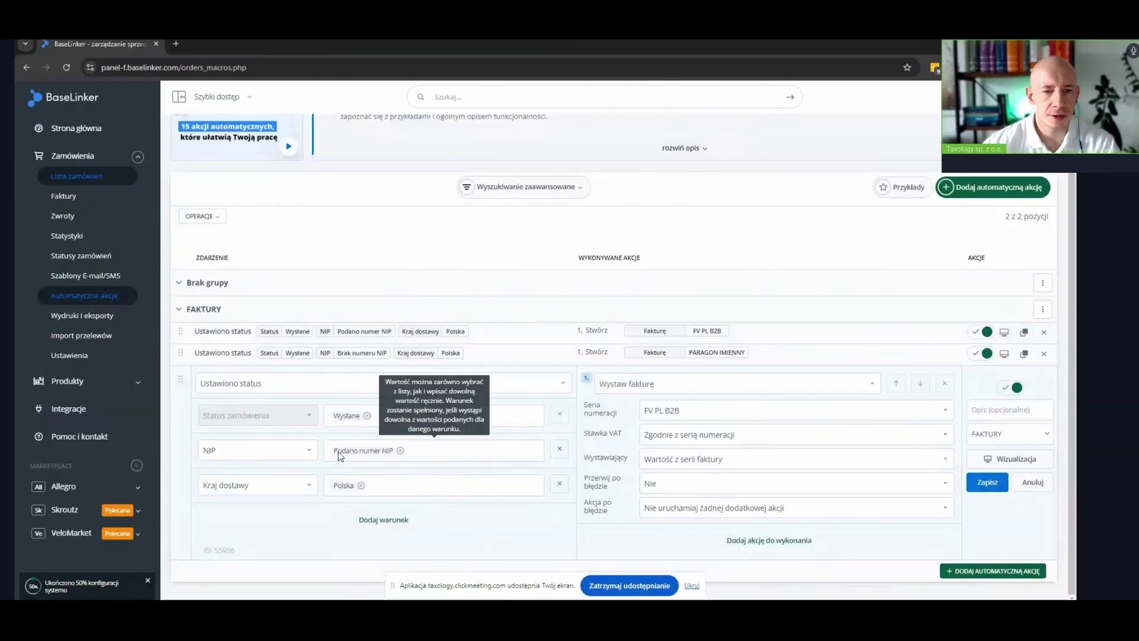
left_click(401, 454)
left_click(366, 486)
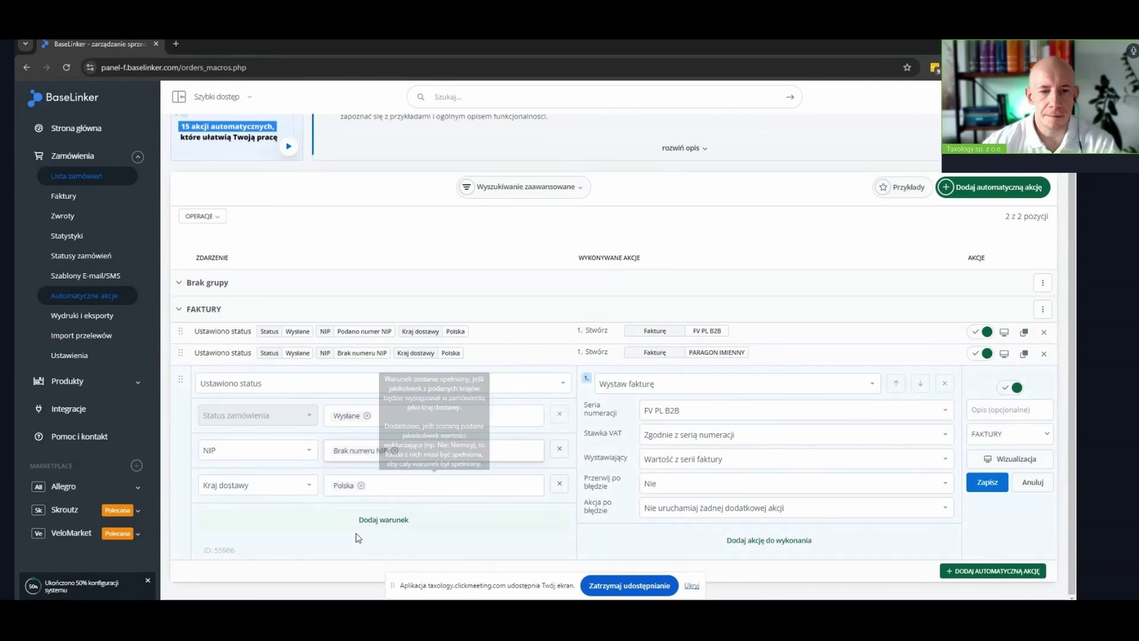
Set Kraj dostawy to Unia europejska and Nie: Polska instead of Polska
mouse_move(363, 490)
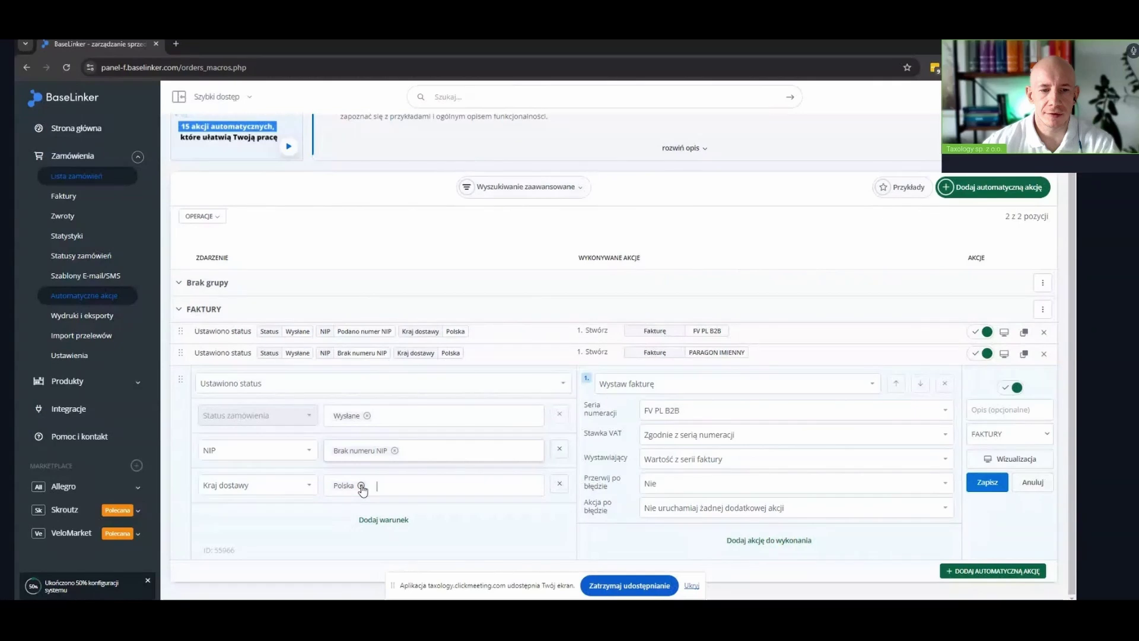
left_click(361, 486)
left_click(374, 290)
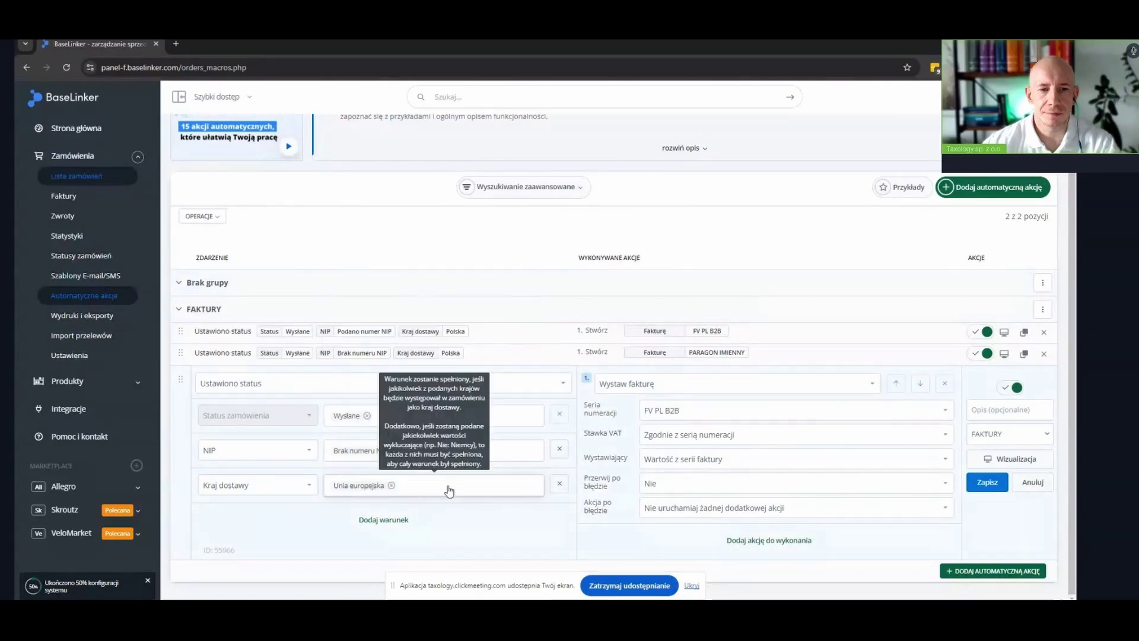
left_click(446, 490)
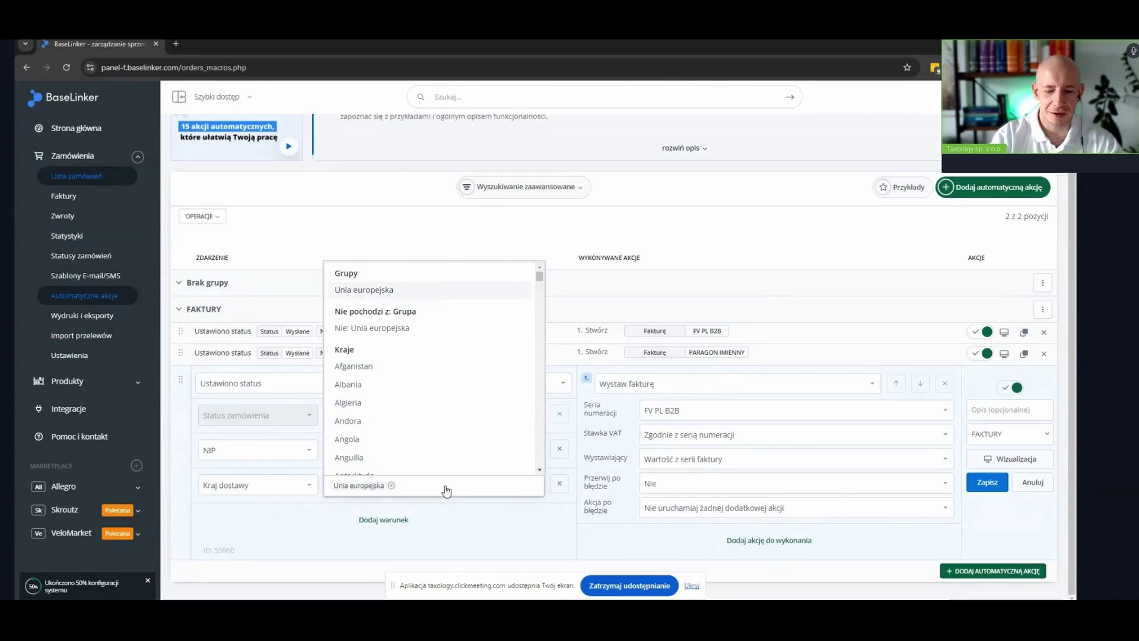
type("nie: PO")
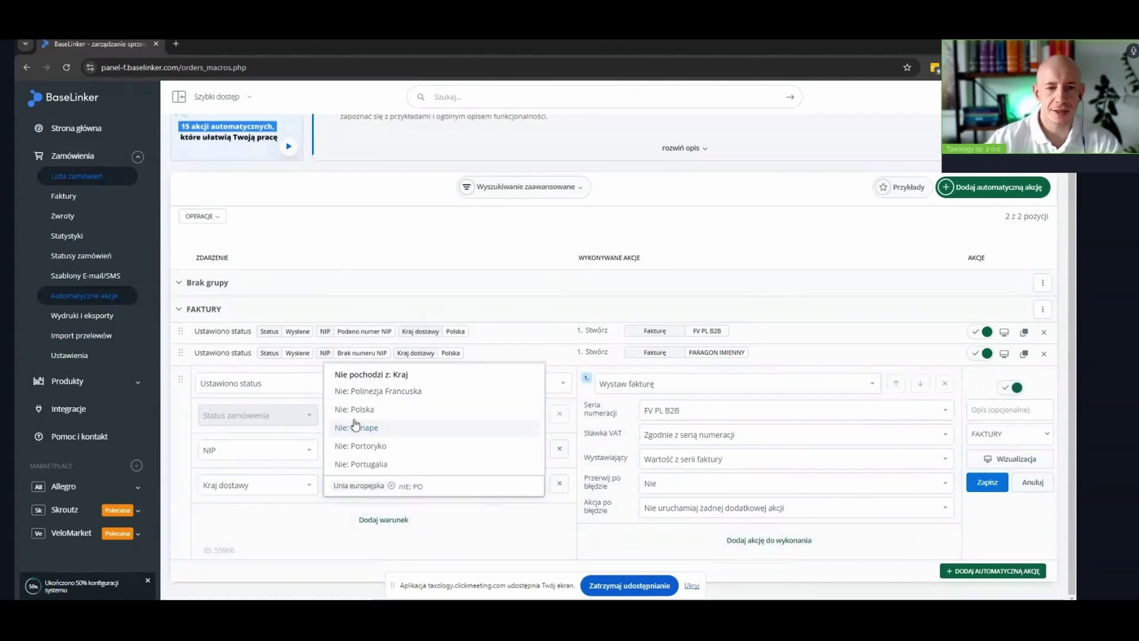
left_click(354, 410)
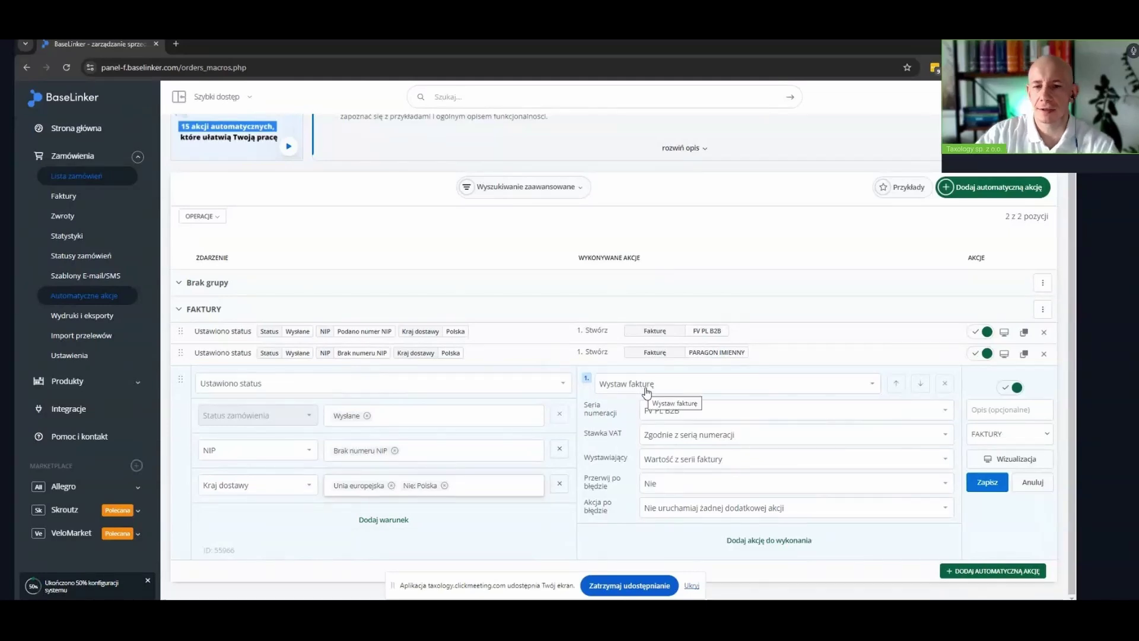
Issue invoices in the VAT OSS series and save the new rule
left_click(694, 414)
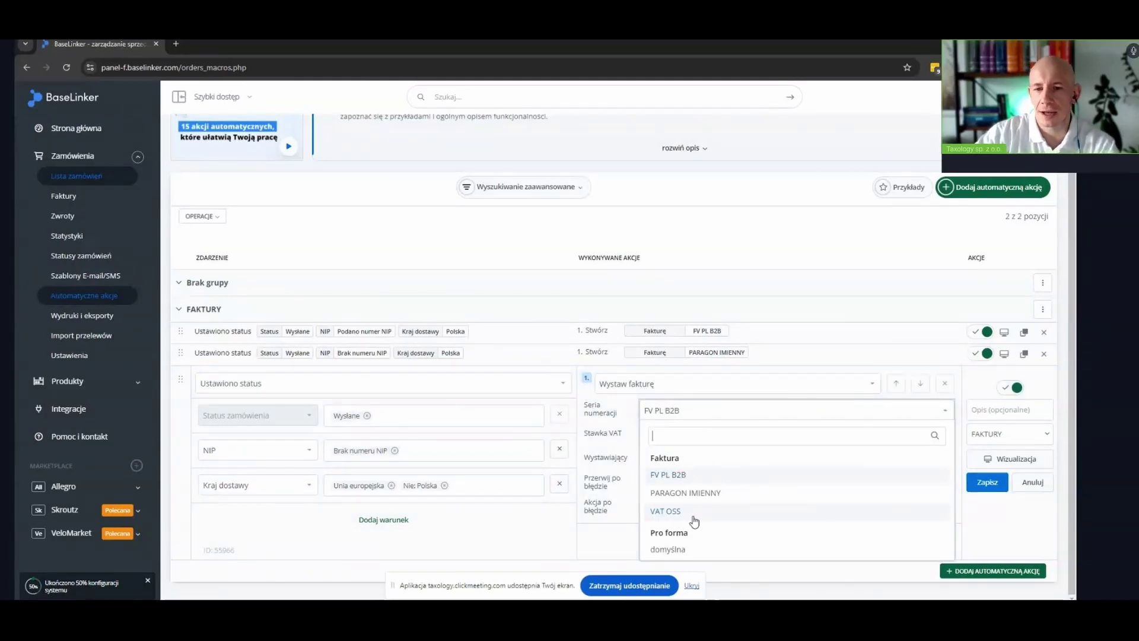
left_click(688, 514)
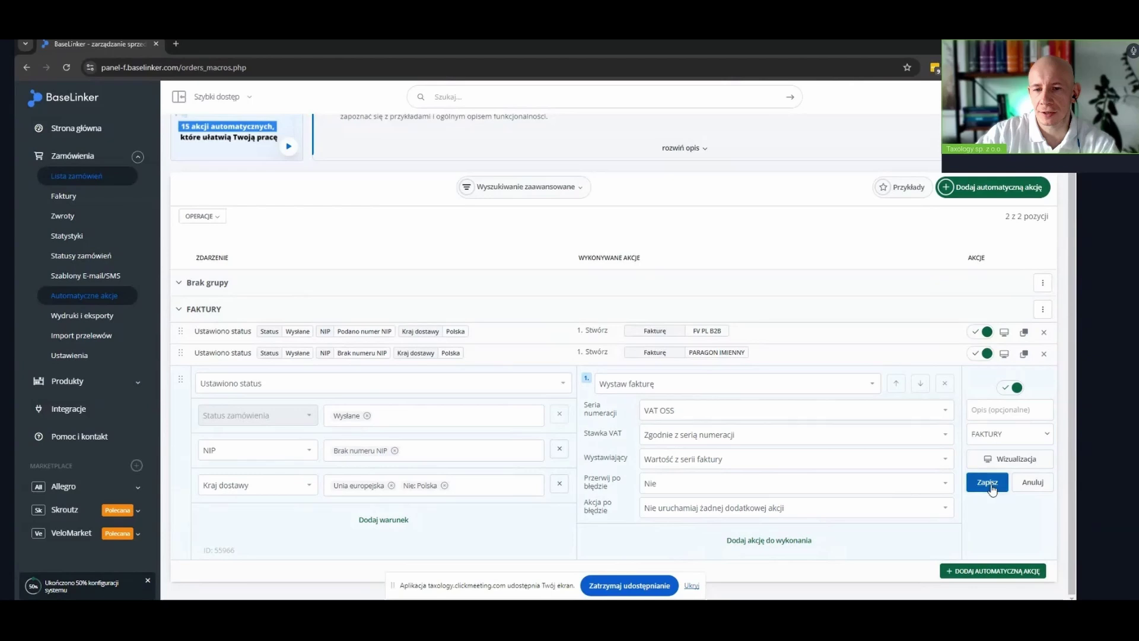
left_click(987, 482)
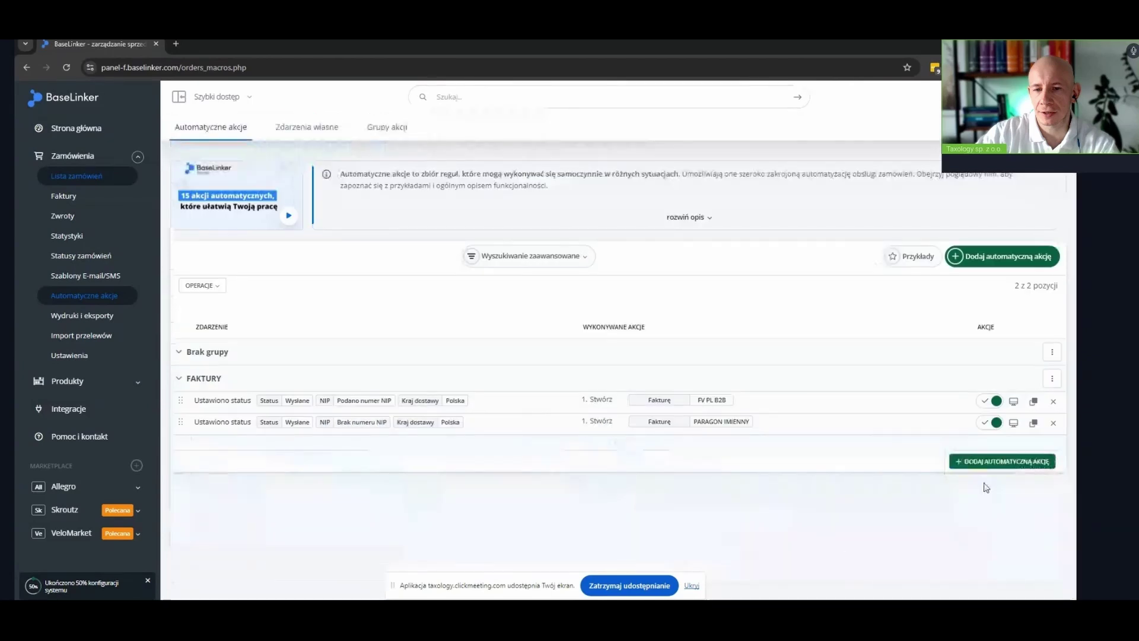
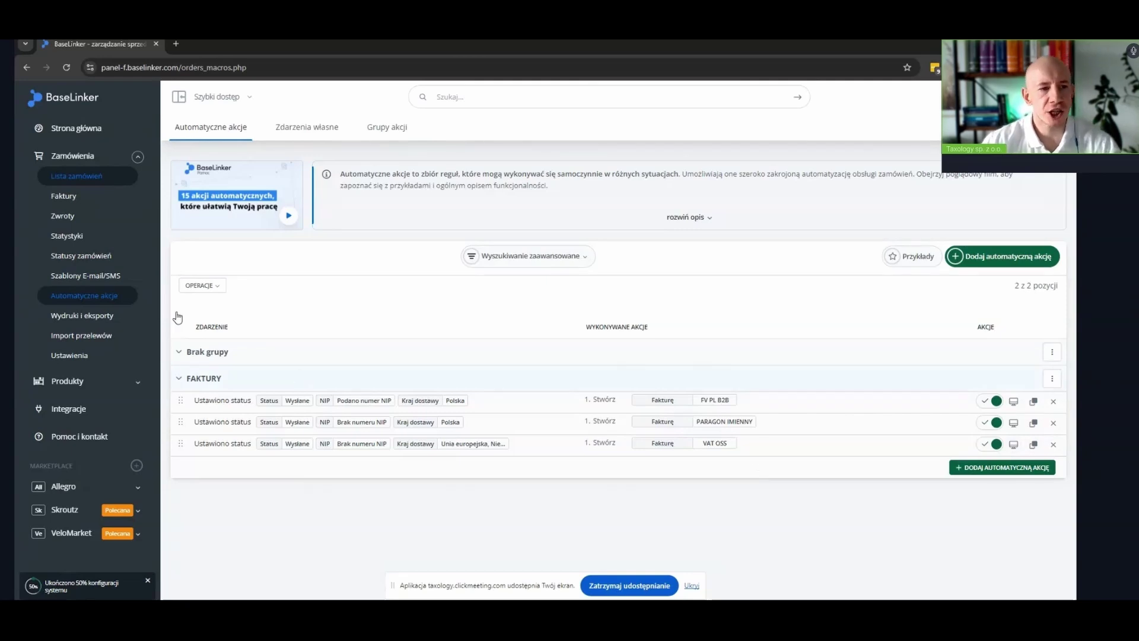
Go to the Faktury settings that list the six invoice numbering series
left_click(71, 199)
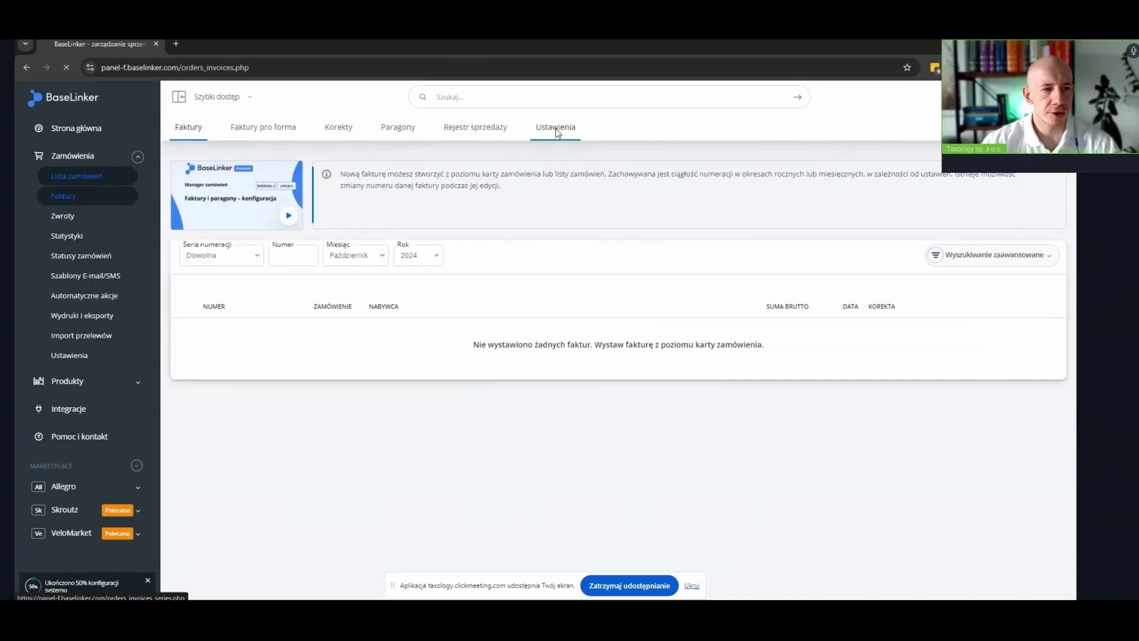
left_click(556, 129)
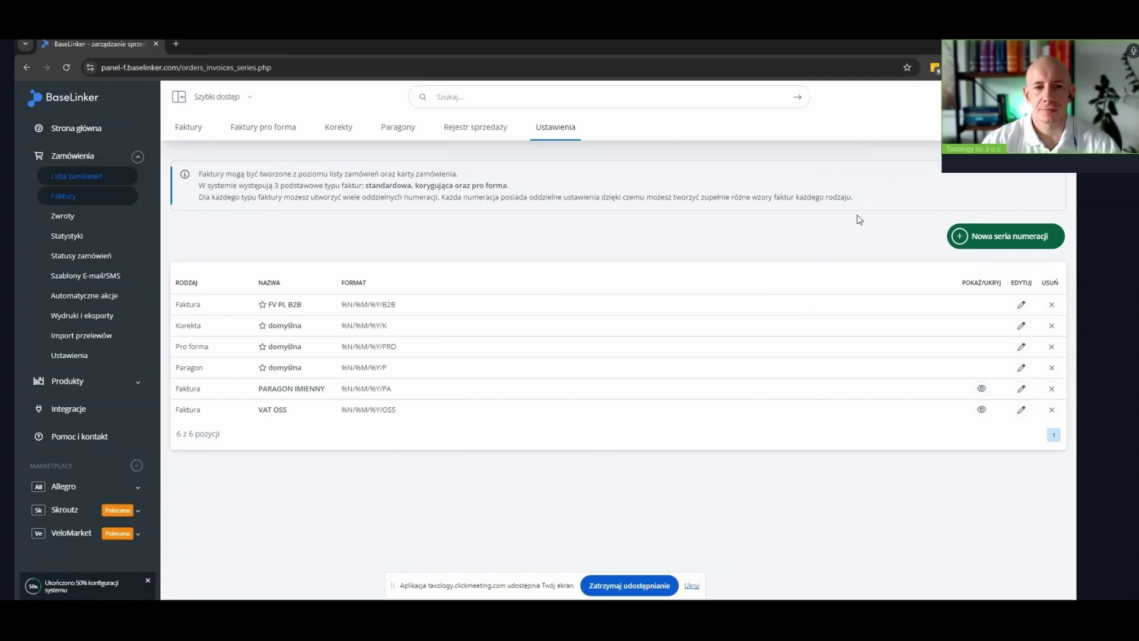
Start a new numbering series named WDT with format %N/%M/%Y/WDT
left_click(1000, 242)
left_click(513, 151)
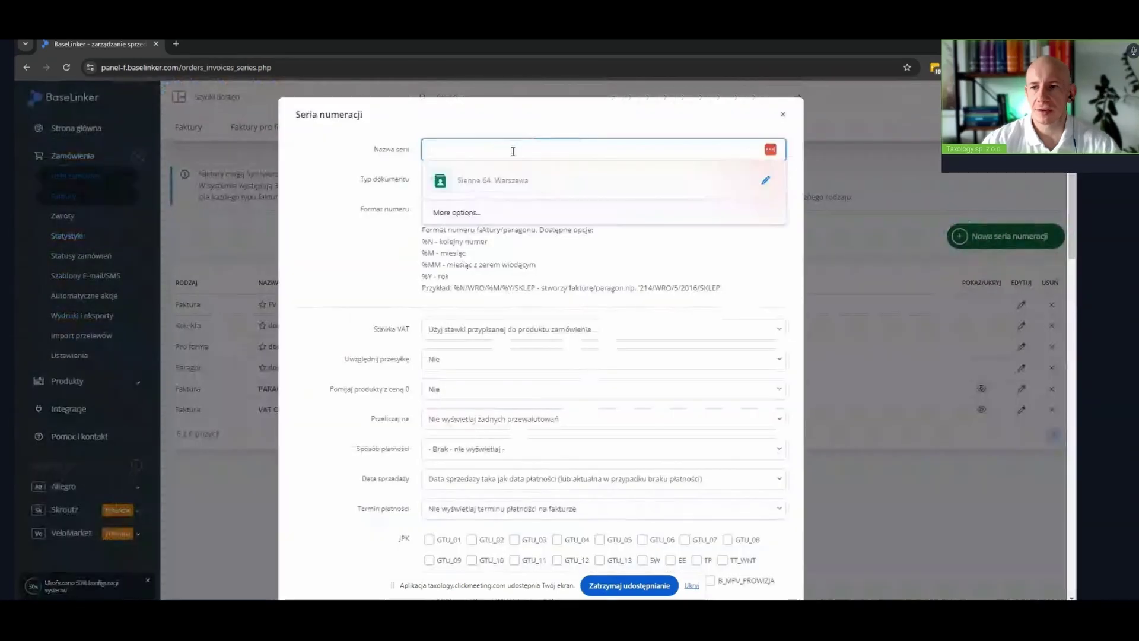
type("WDT")
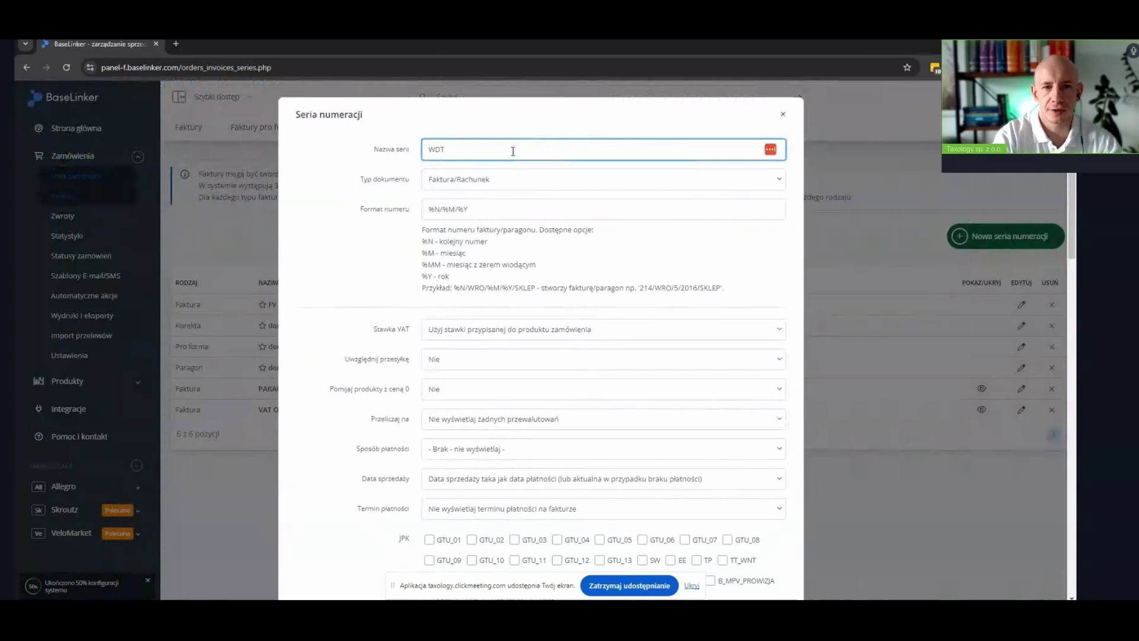
left_click(530, 204)
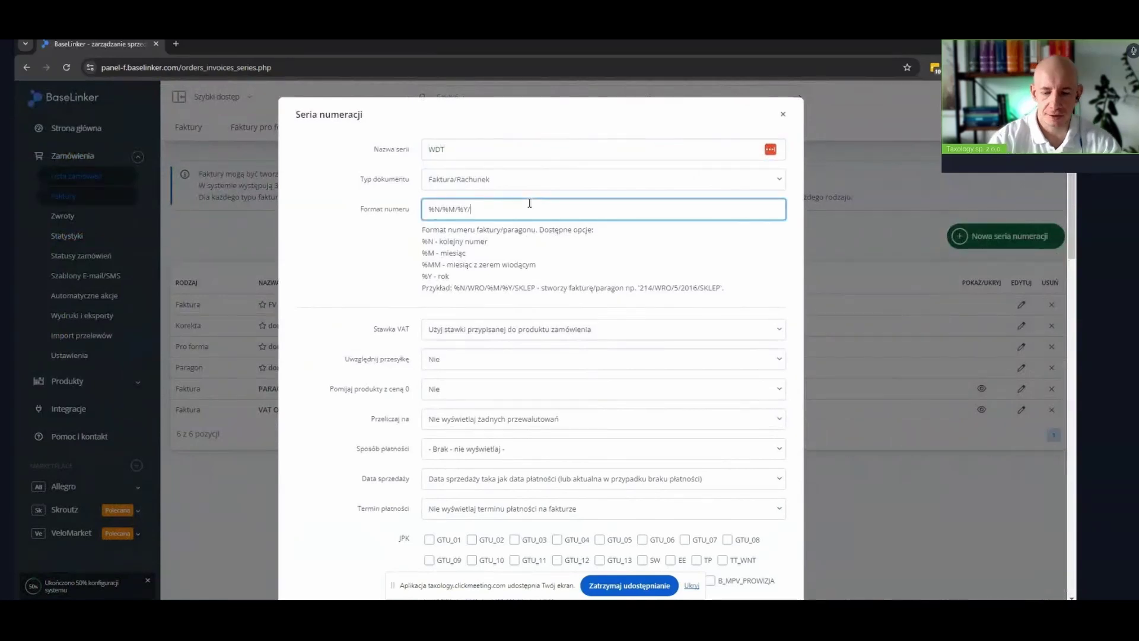
type("/WDT")
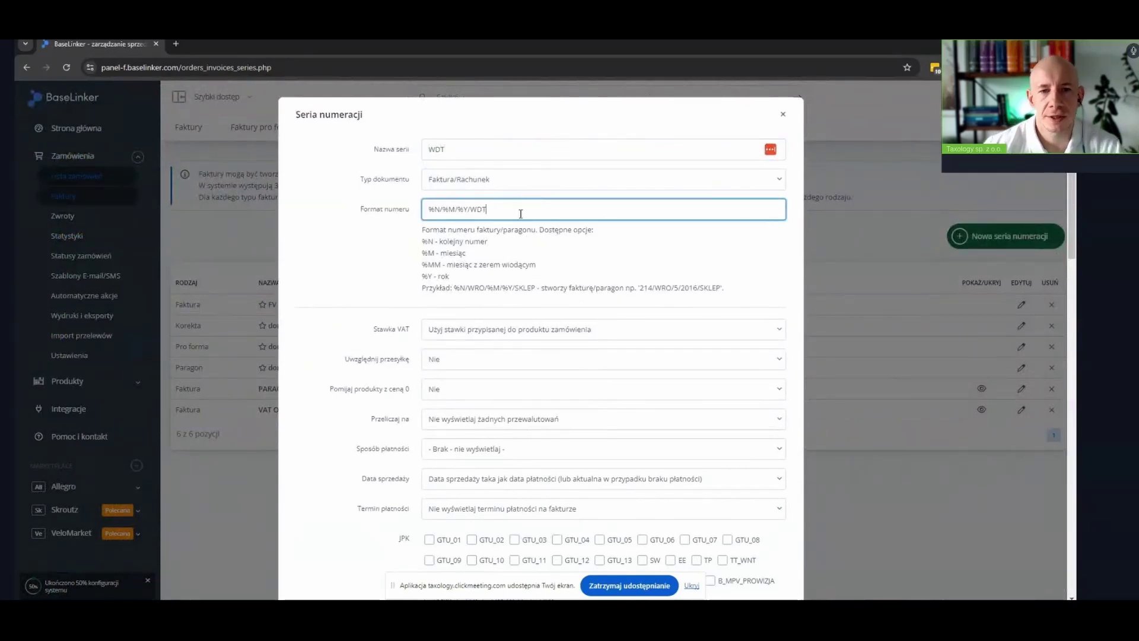
Set the series VAT rate to a fixed 0%
scroll(326, 318, "down", 1)
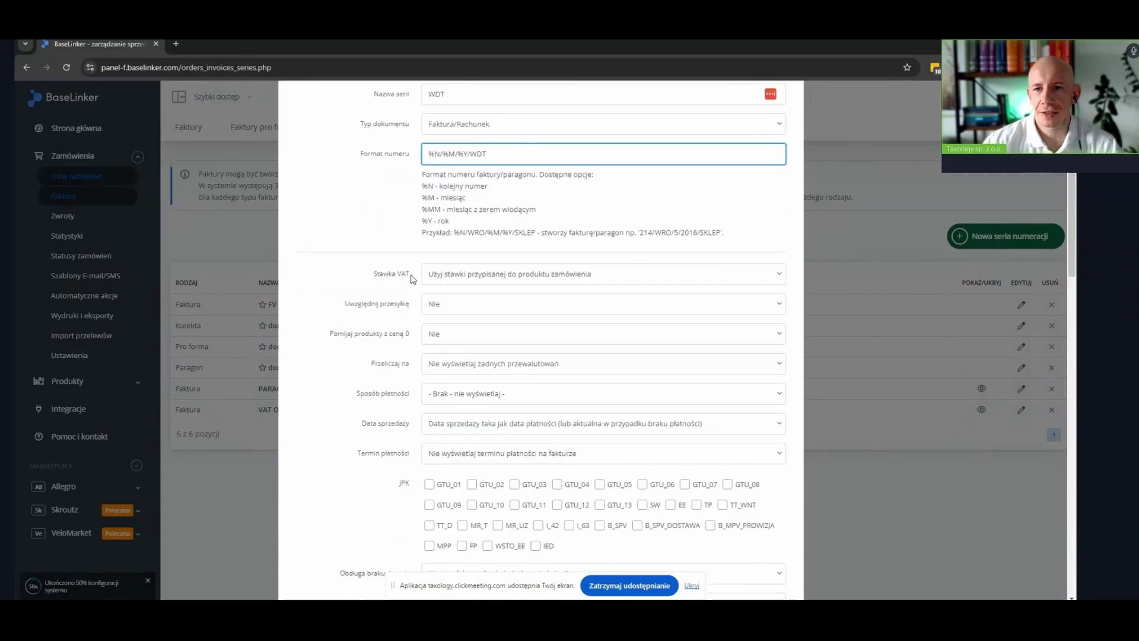
left_click(504, 275)
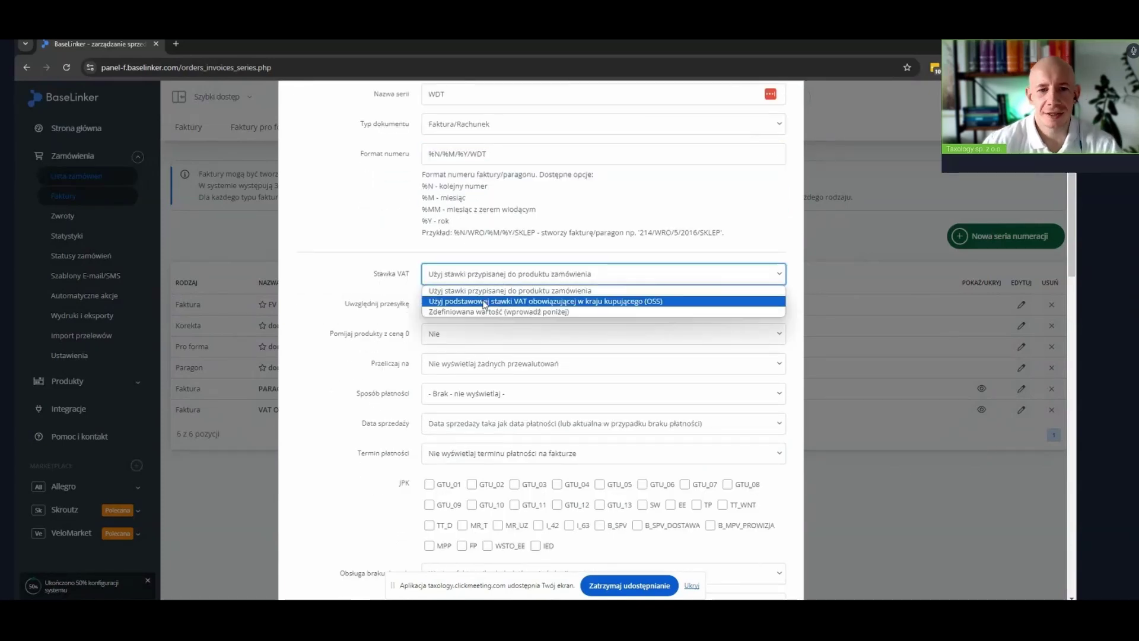
left_click(453, 313)
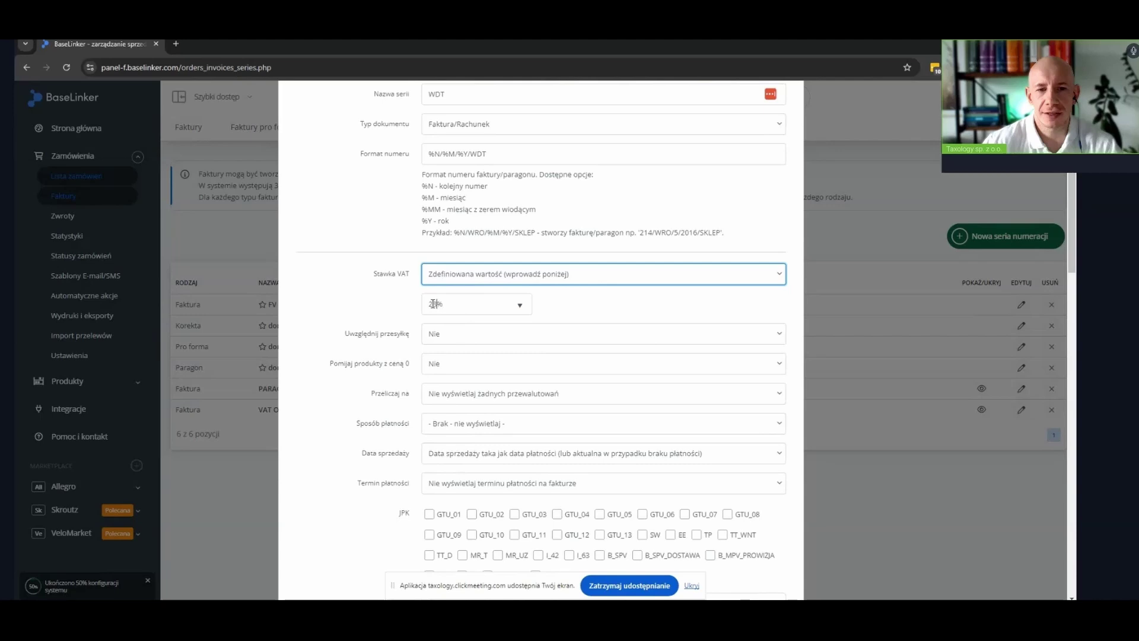
double_click(440, 305)
type("0")
left_click(368, 309)
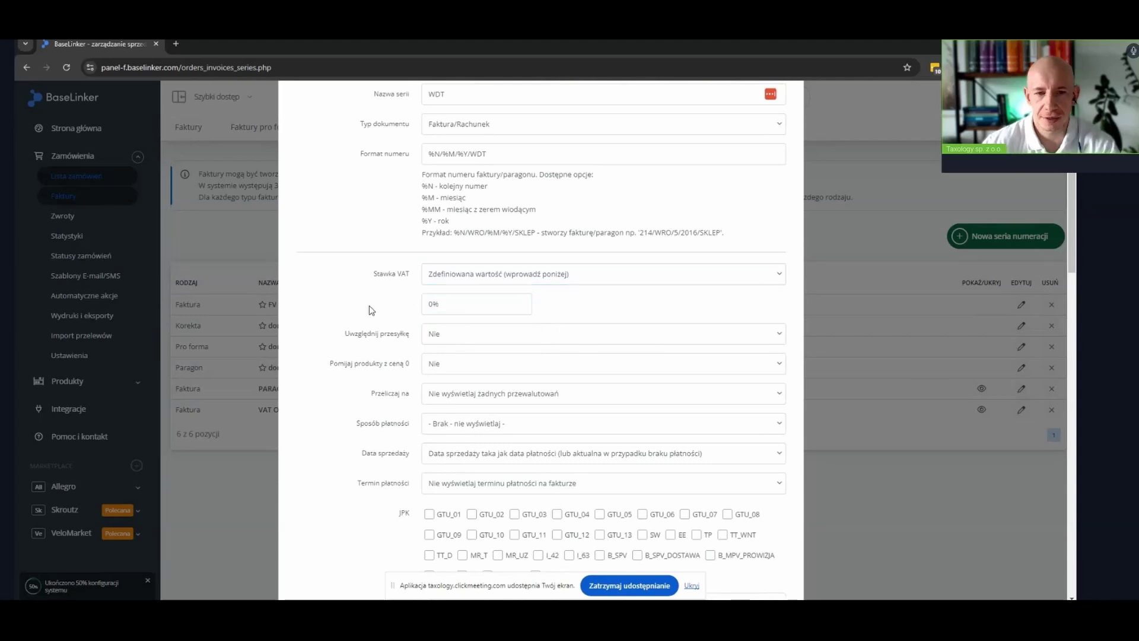
Include shipping at 0% VAT and save the WDT series
scroll(378, 328, "down", 2)
left_click(424, 282)
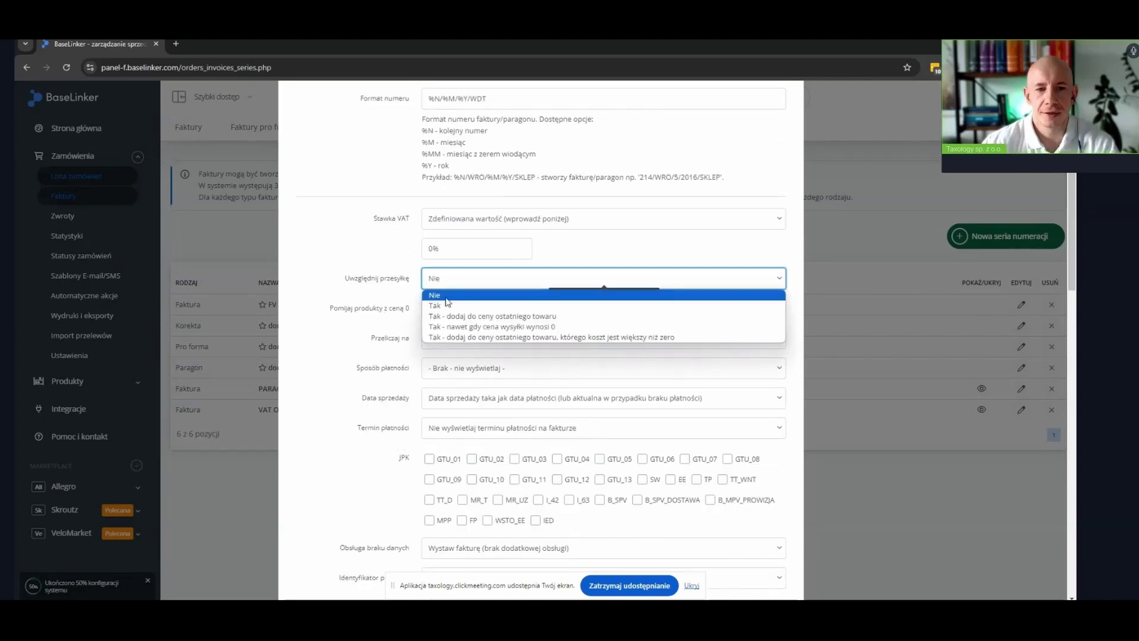
left_click(446, 303)
double_click(436, 338)
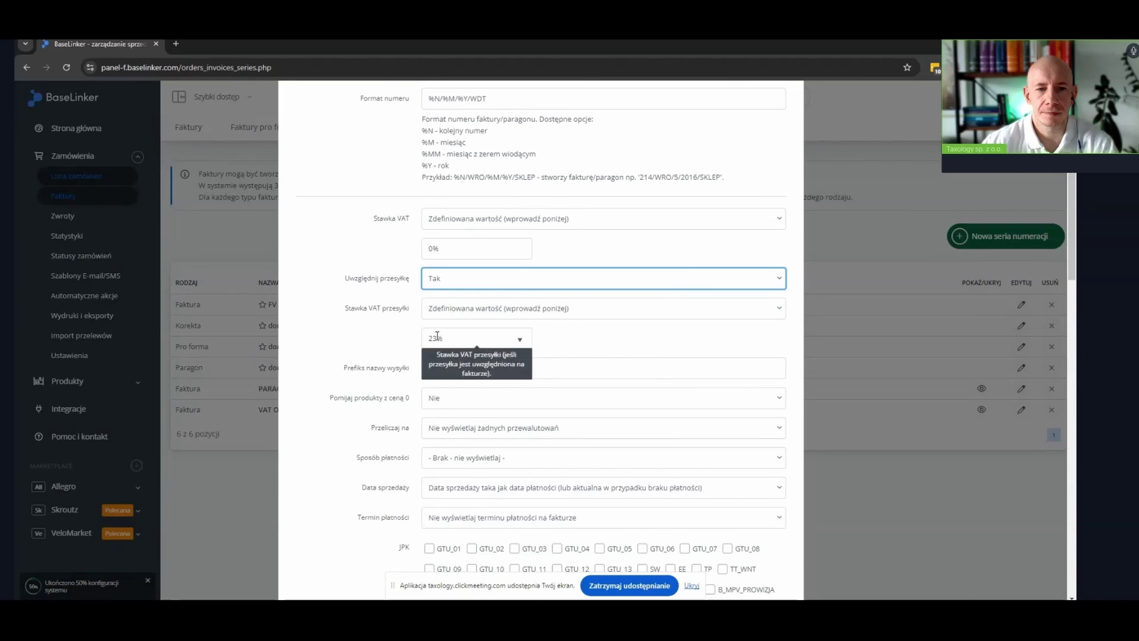
type("0")
left_click(364, 341)
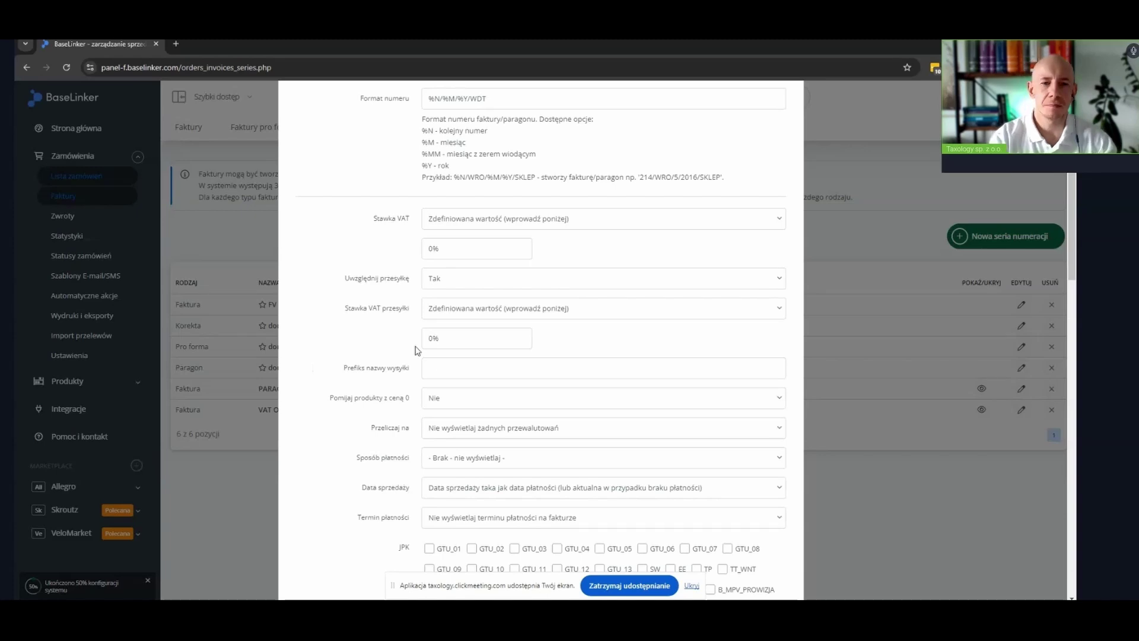
scroll(594, 415, "down", 15)
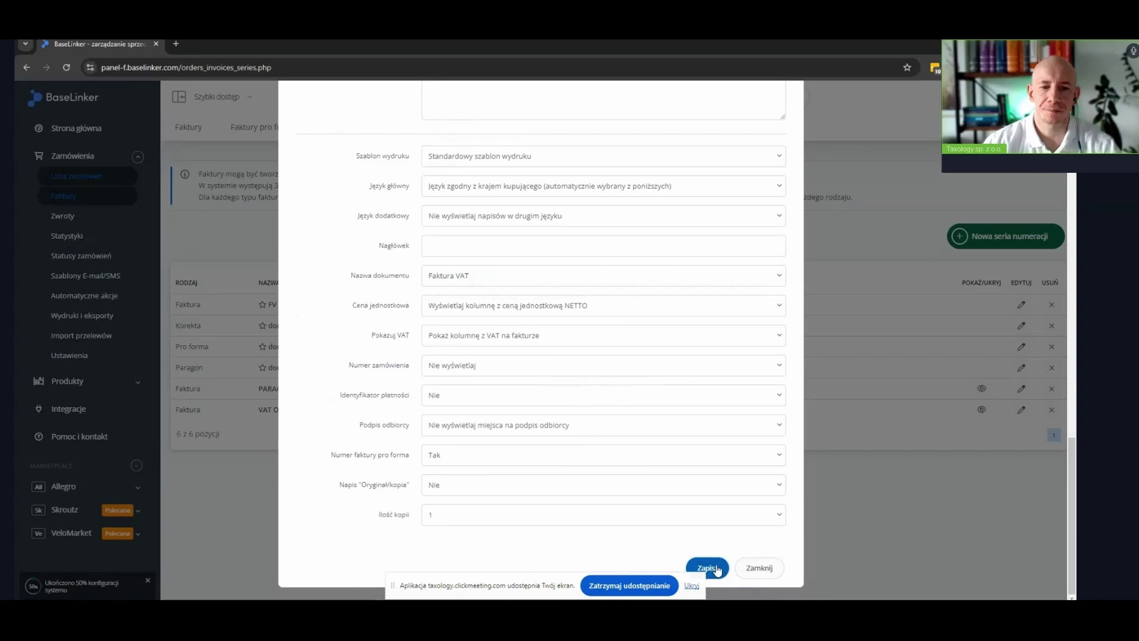
left_click(709, 567)
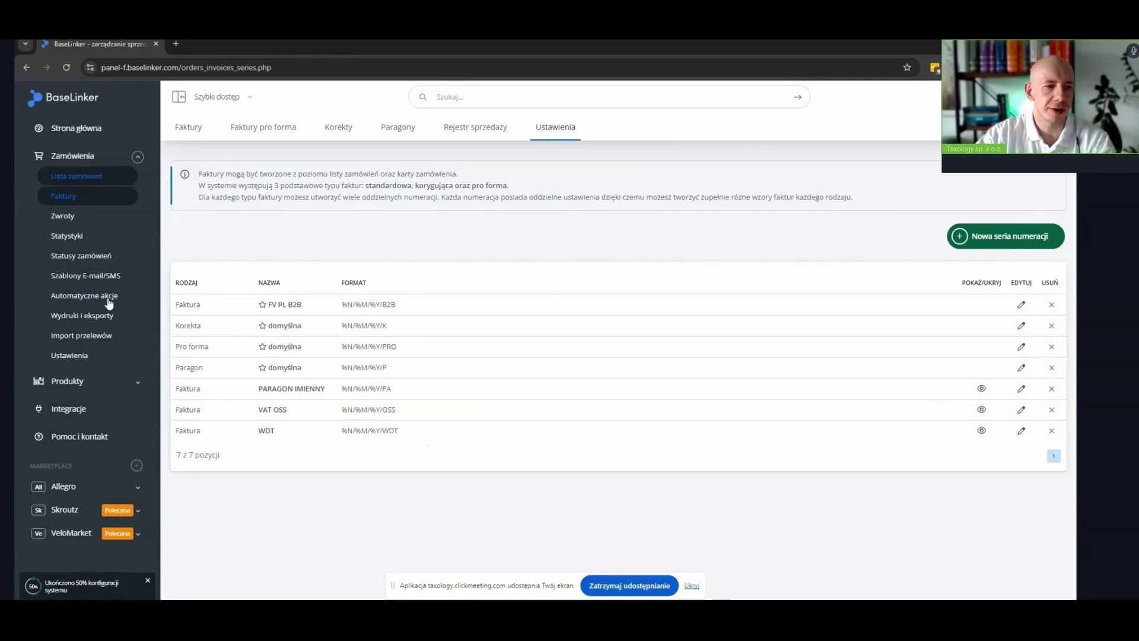
Copy the FV PL B2B invoice action and set its NIP condition to Podano numer NIP
left_click(69, 301)
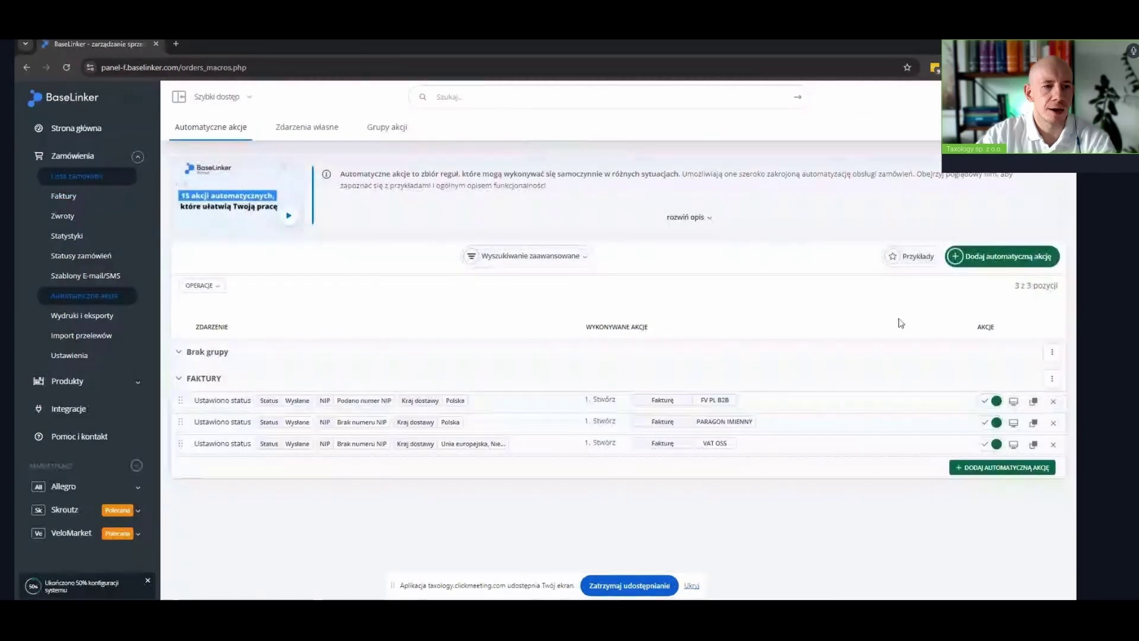
left_click(1035, 403)
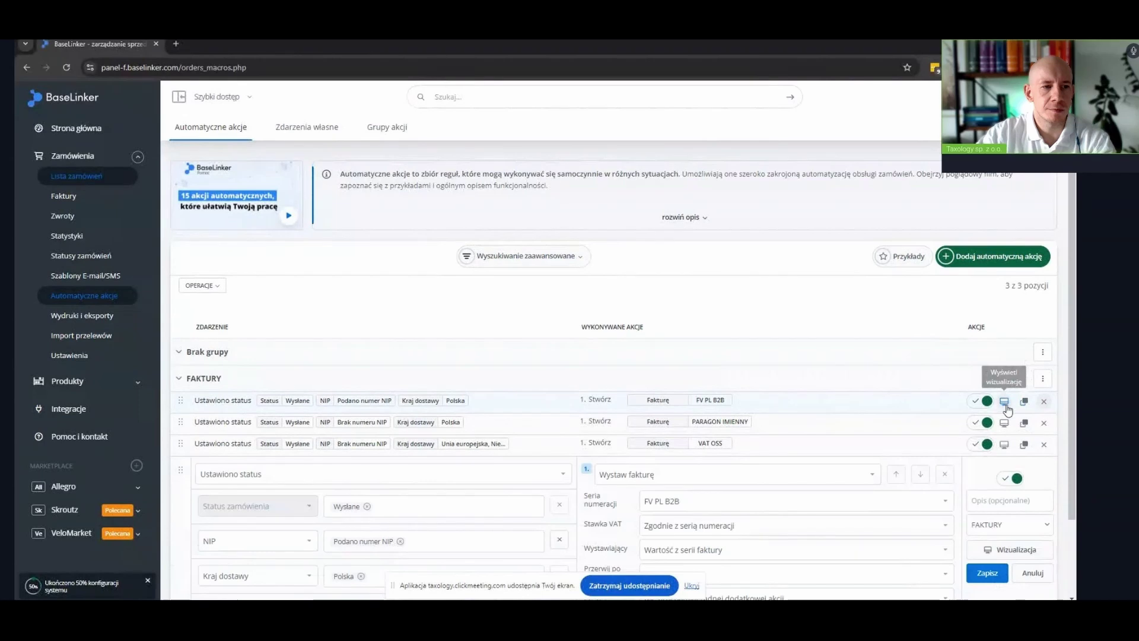
scroll(1007, 409, "down", 2)
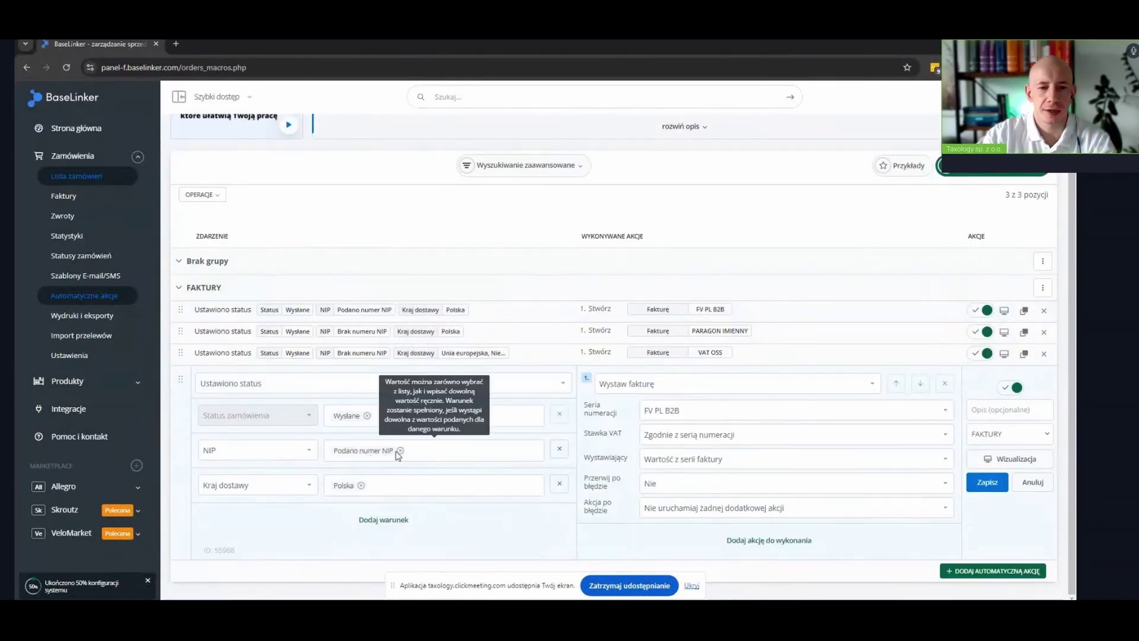
left_click(401, 450)
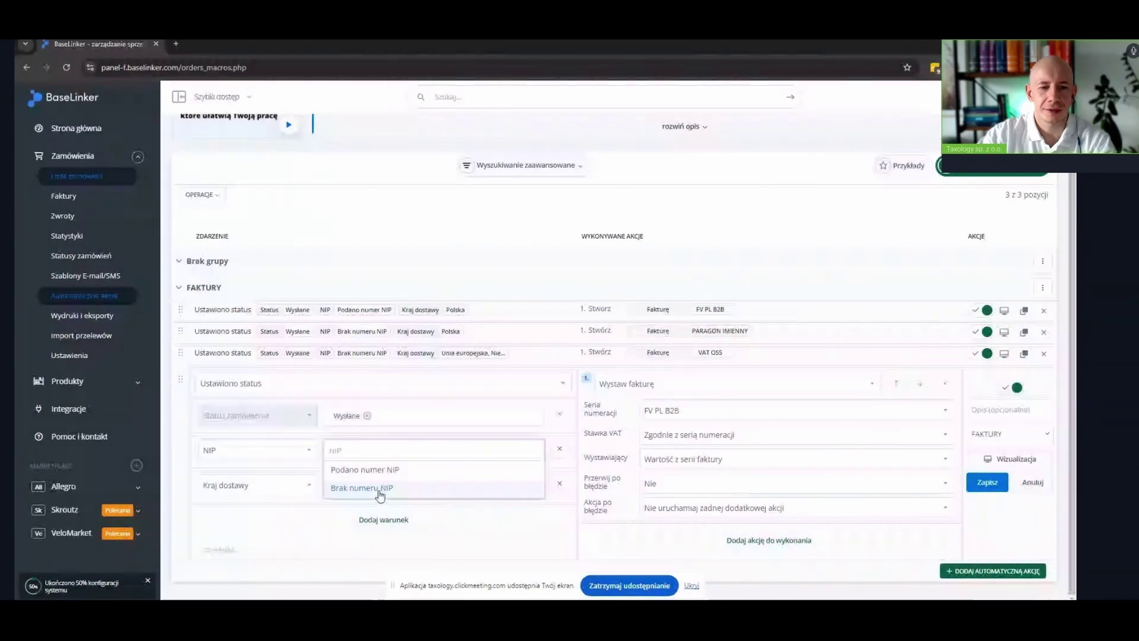
left_click(378, 472)
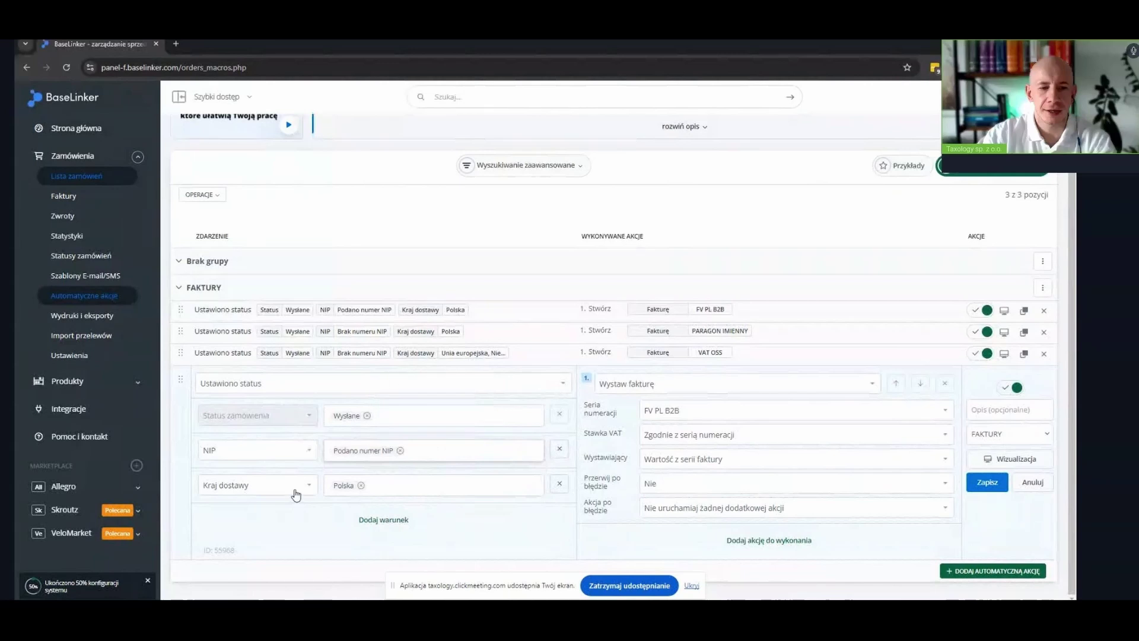
Set the delivery country condition to Unia europejska, excluding Polska
left_click(359, 487)
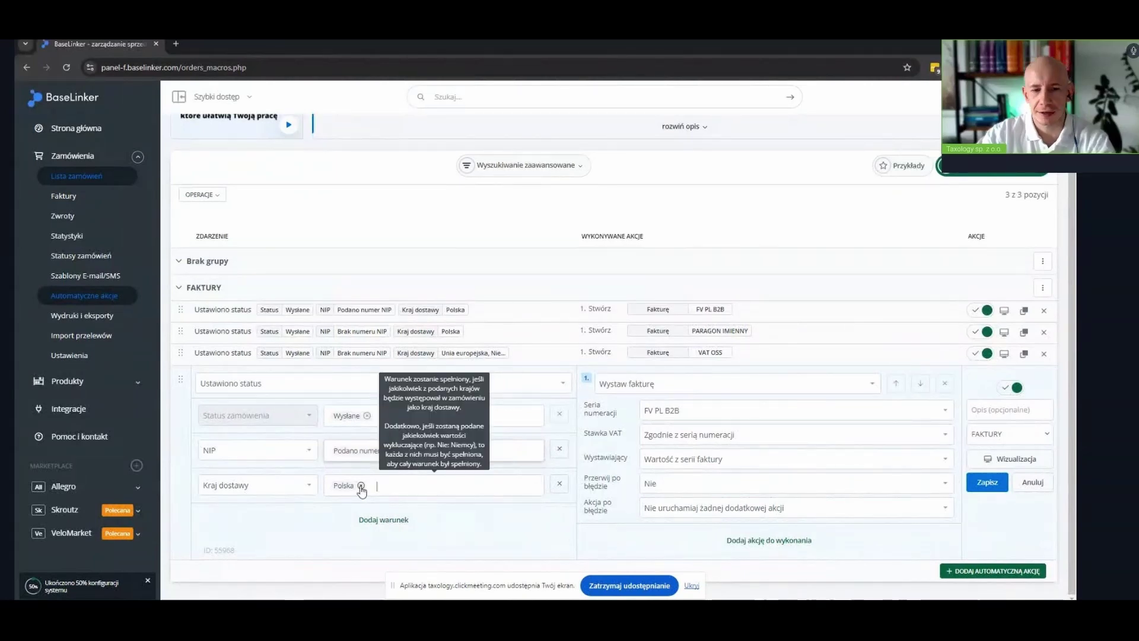
left_click(360, 485)
left_click(358, 287)
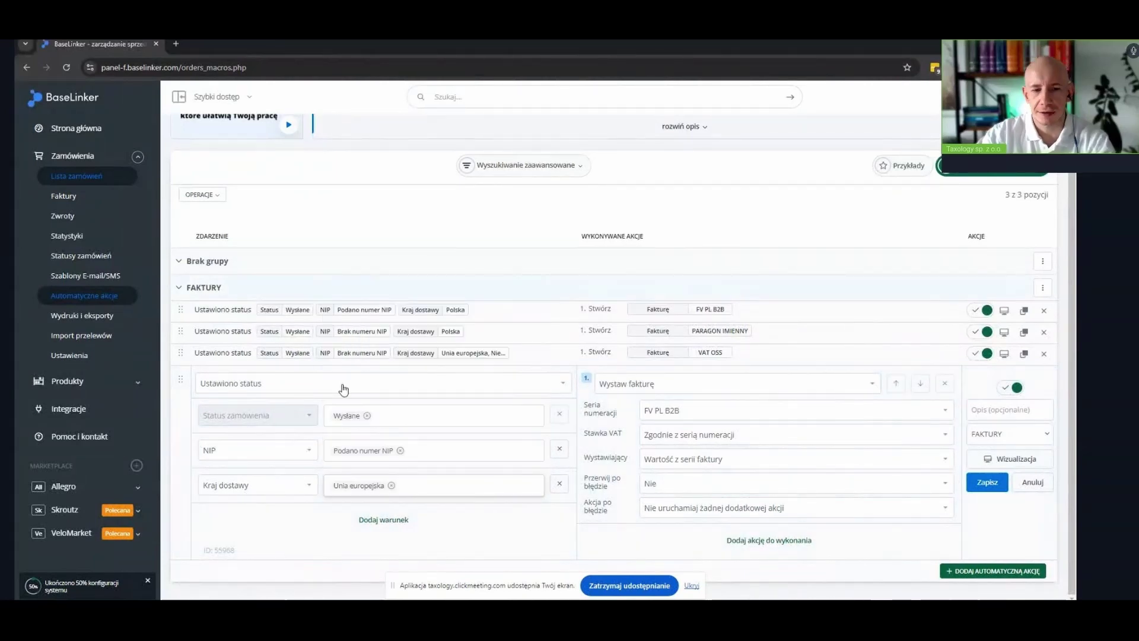
left_click(441, 484)
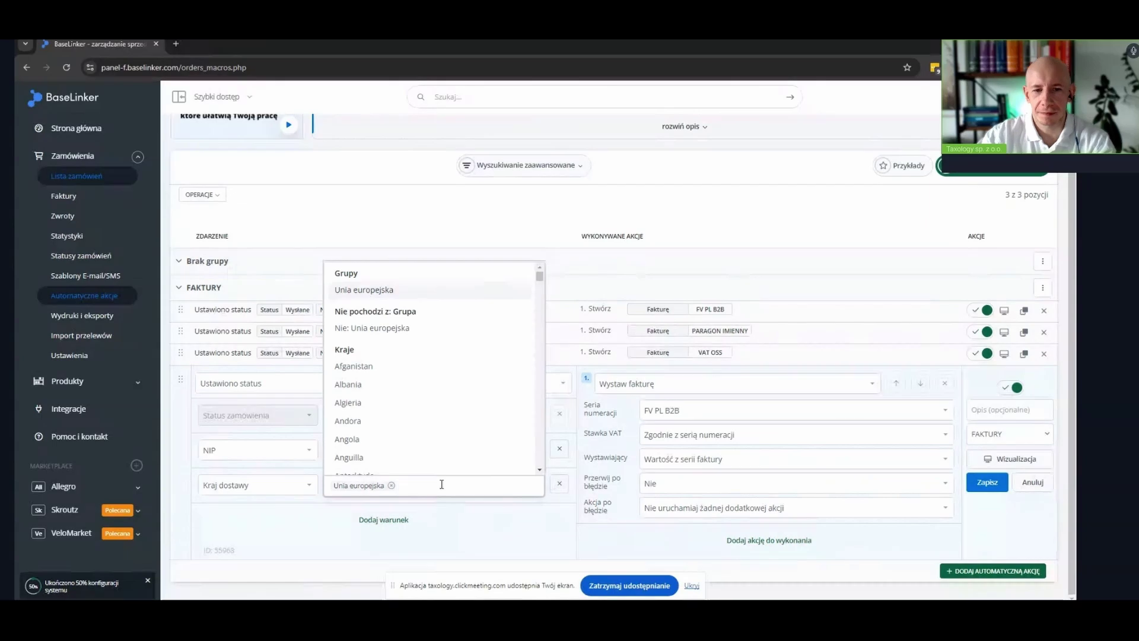
type("NIE")
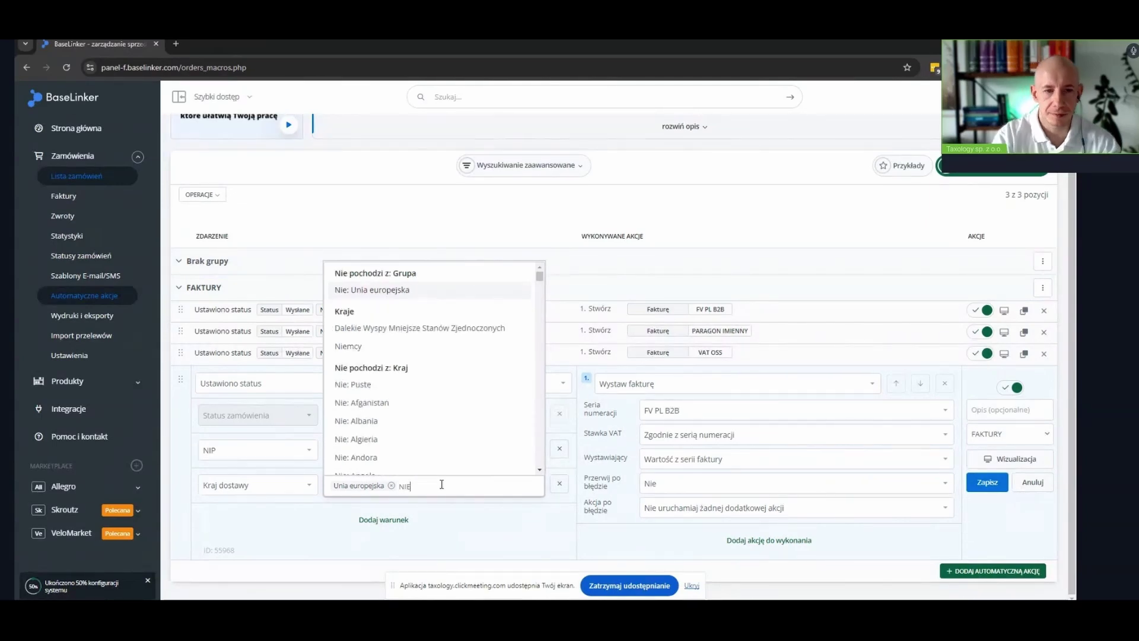
type(": POL")
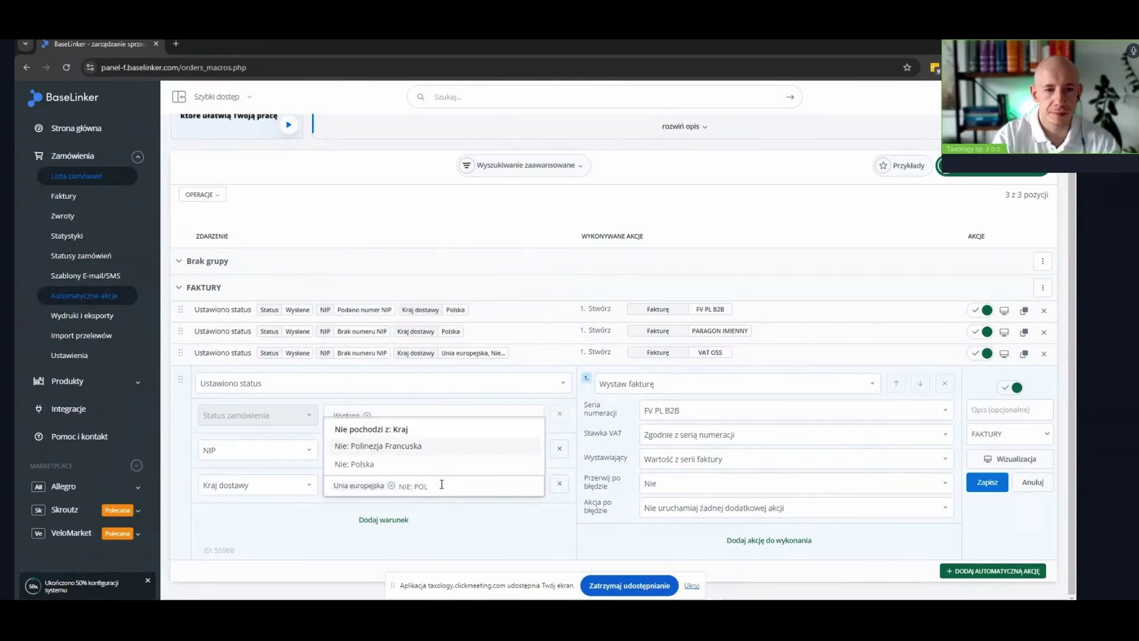
left_click(400, 468)
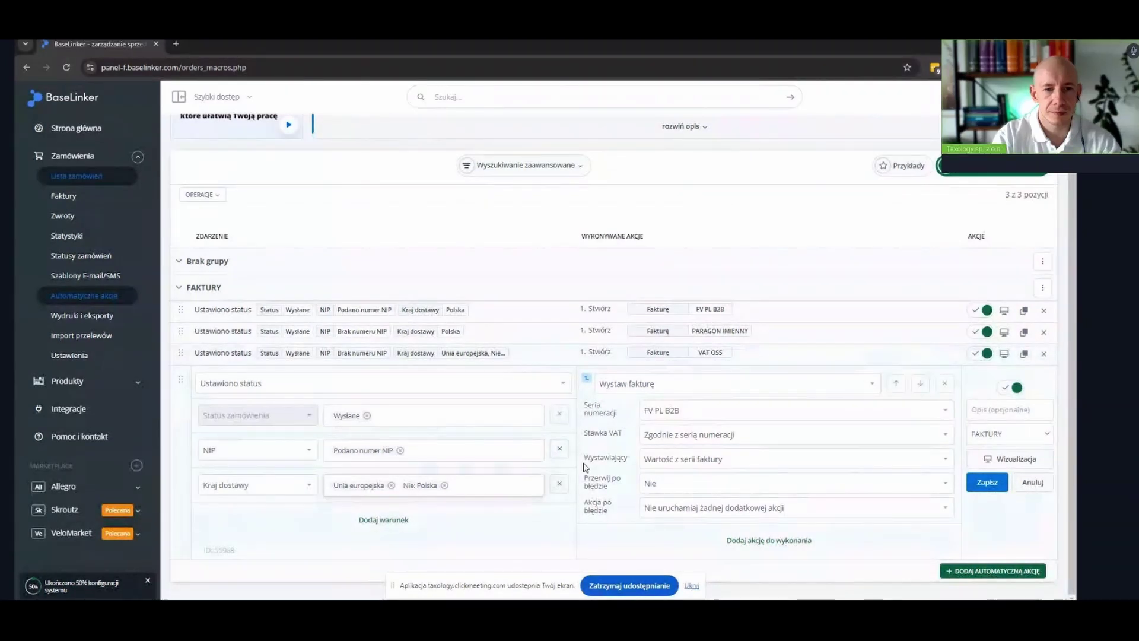
Add a VIES VAT EU status Aktywny condition, choose the WDT series, and save the rule
left_click(373, 526)
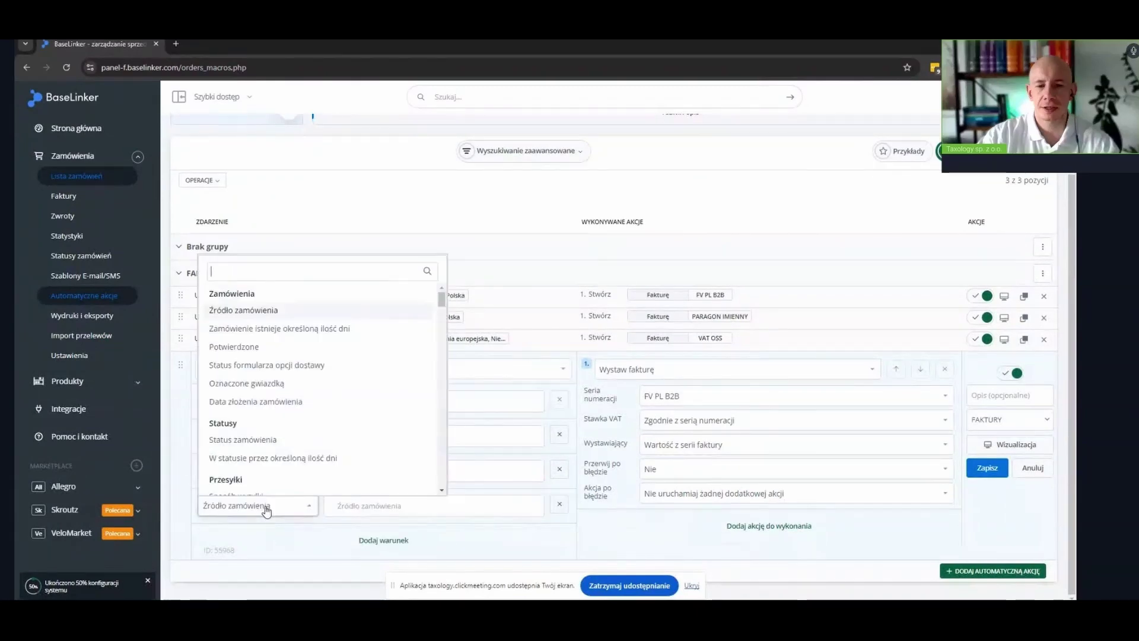
type("V")
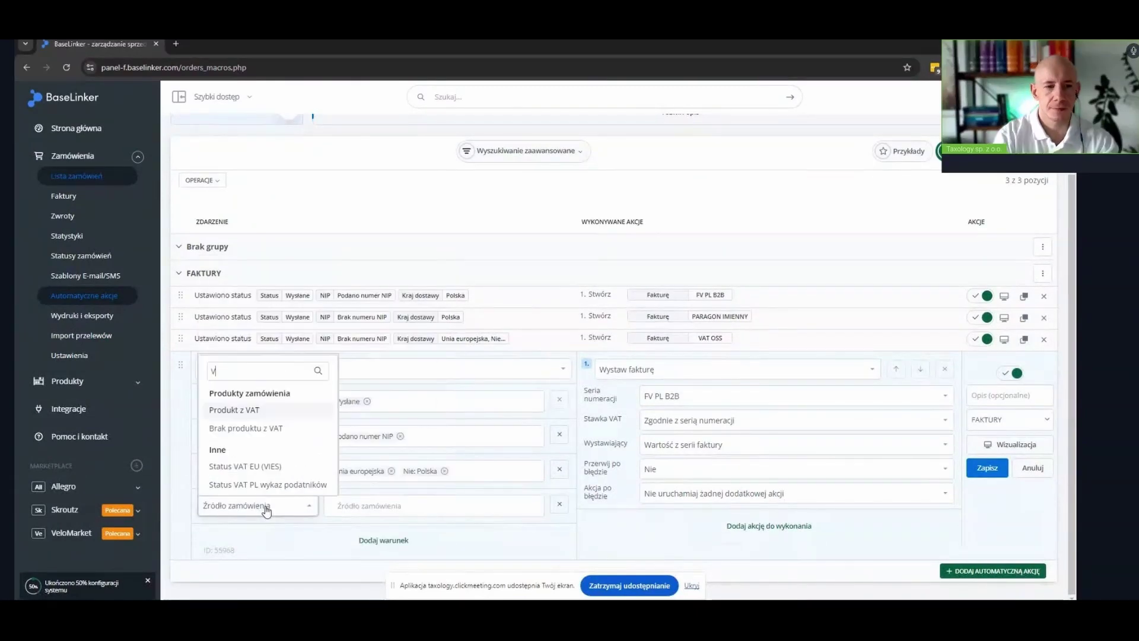
left_click(279, 474)
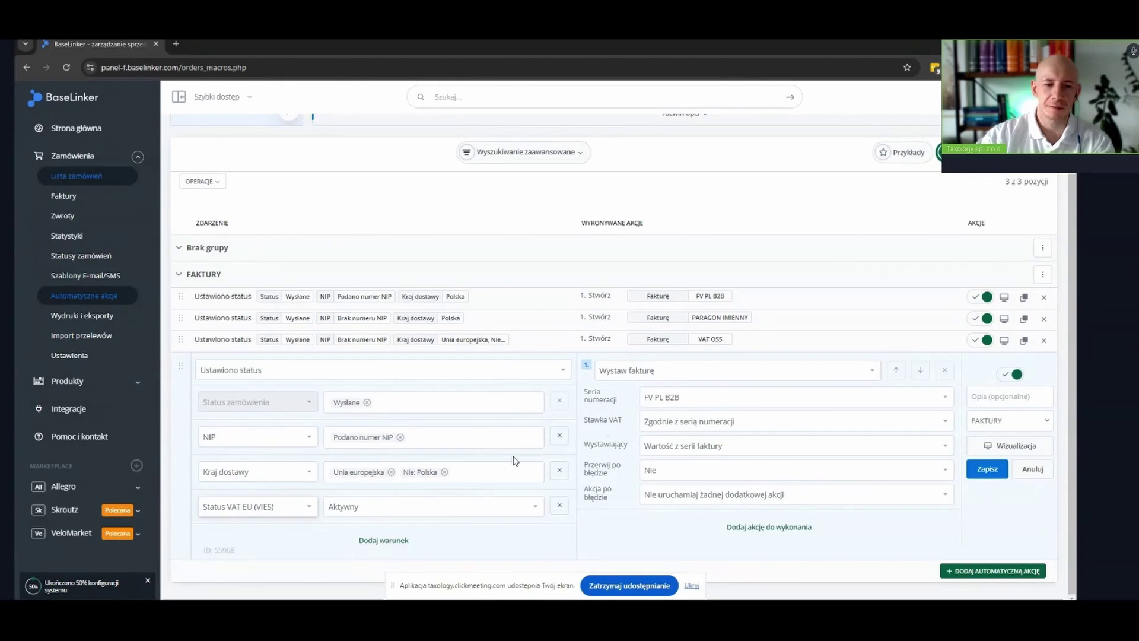
left_click(680, 402)
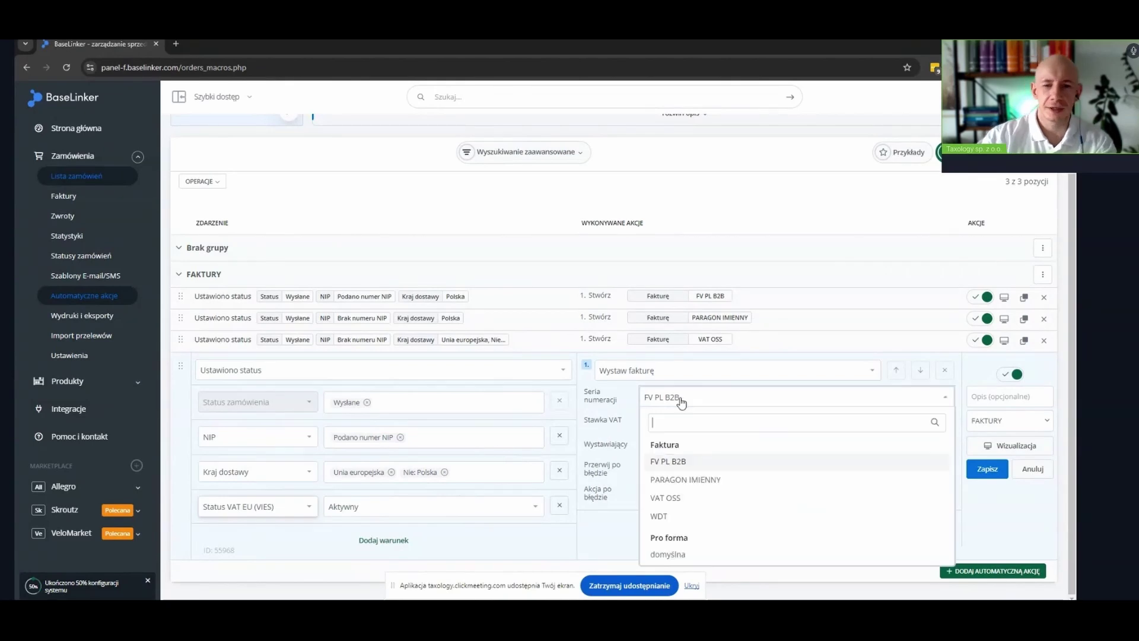
left_click(686, 515)
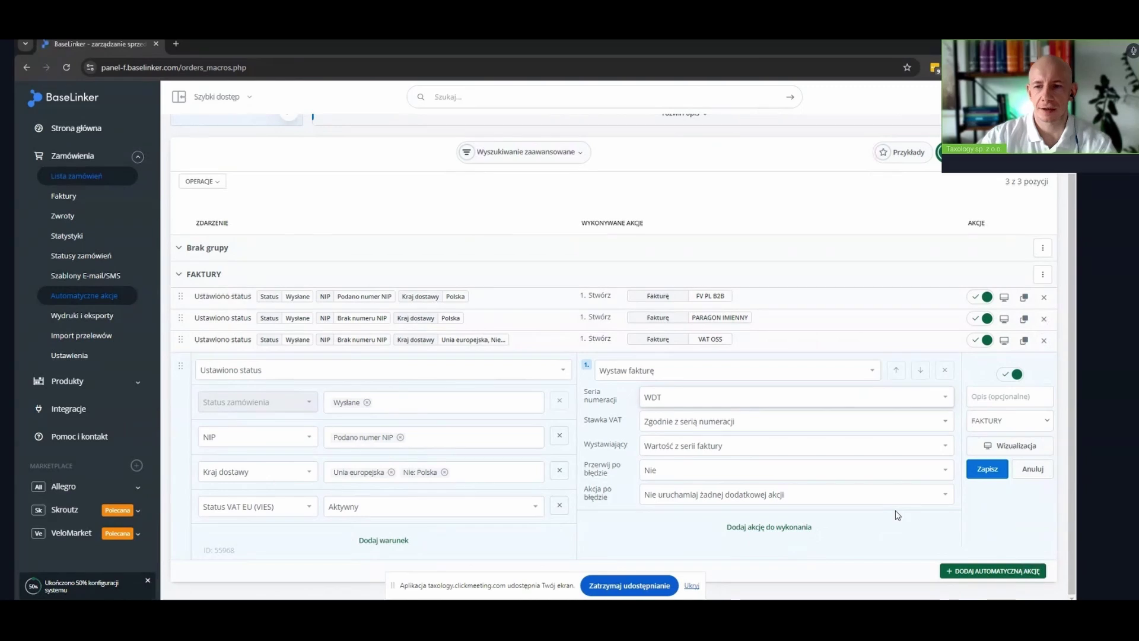
left_click(988, 468)
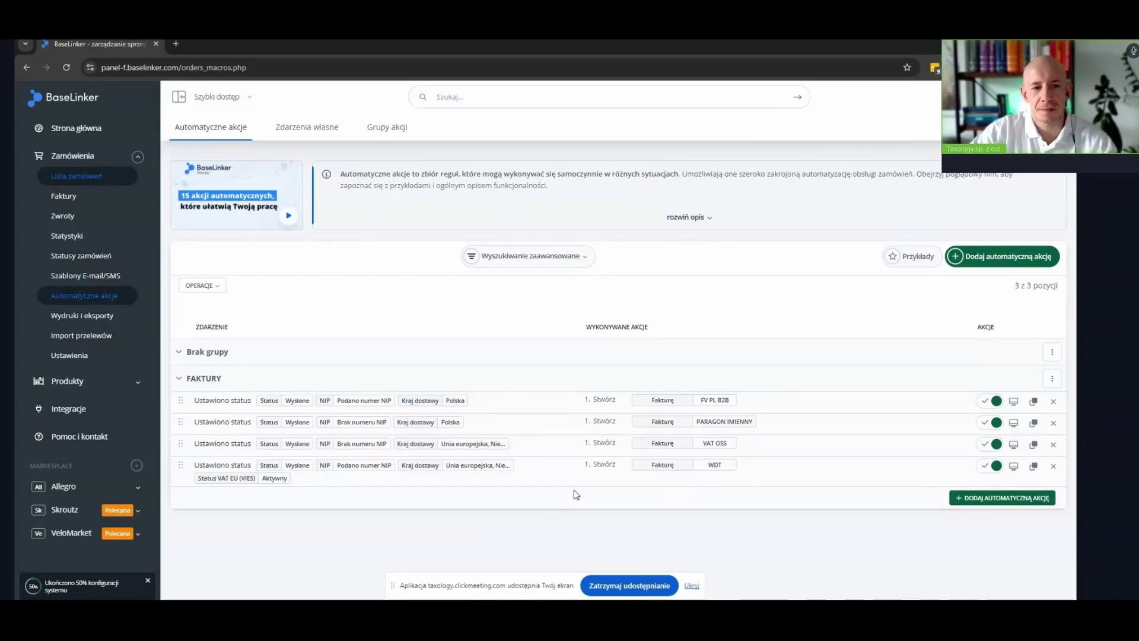
Duplicate the WDT rule with VIES status Nieaktywny/niepoprawny and series FV PL B2B, then save
left_click(1035, 468)
scroll(1035, 471, "down", 2)
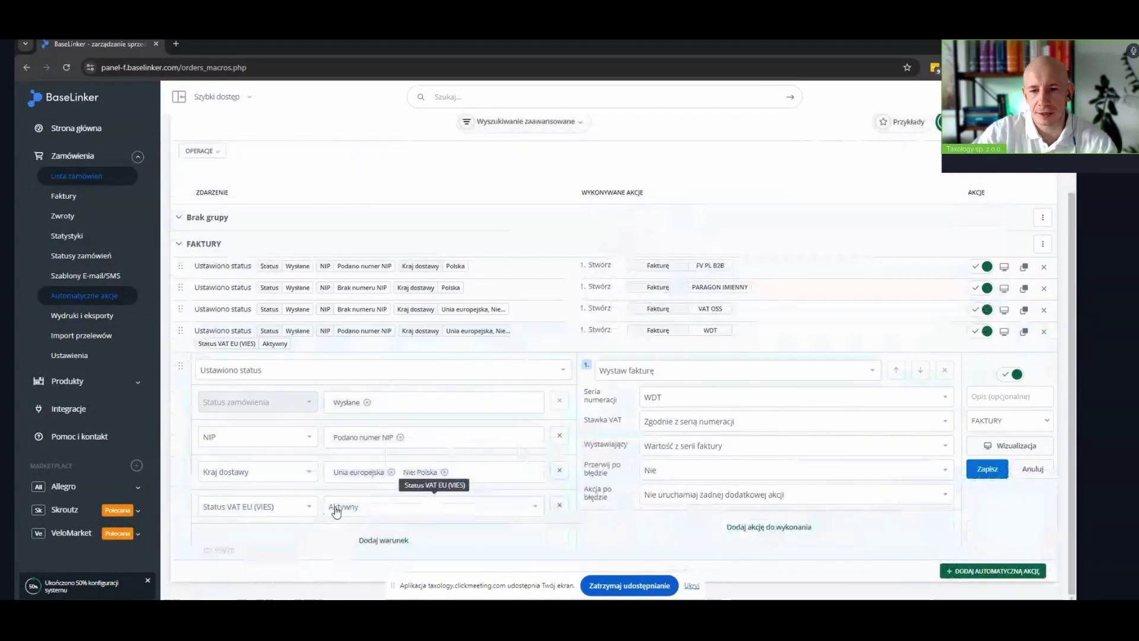
left_click(358, 509)
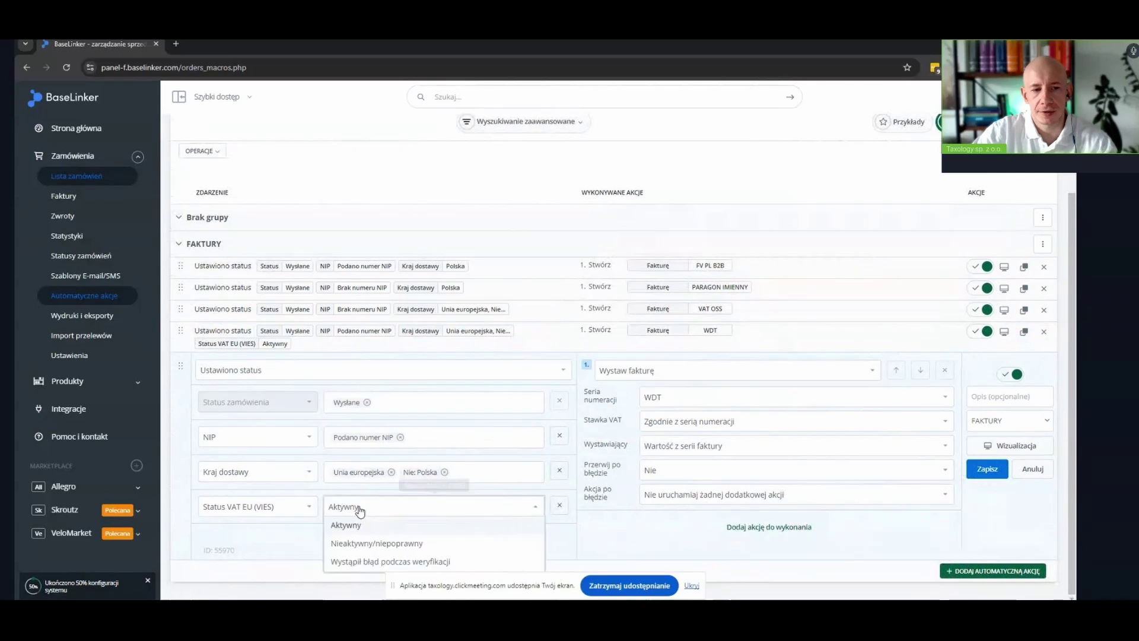
left_click(370, 543)
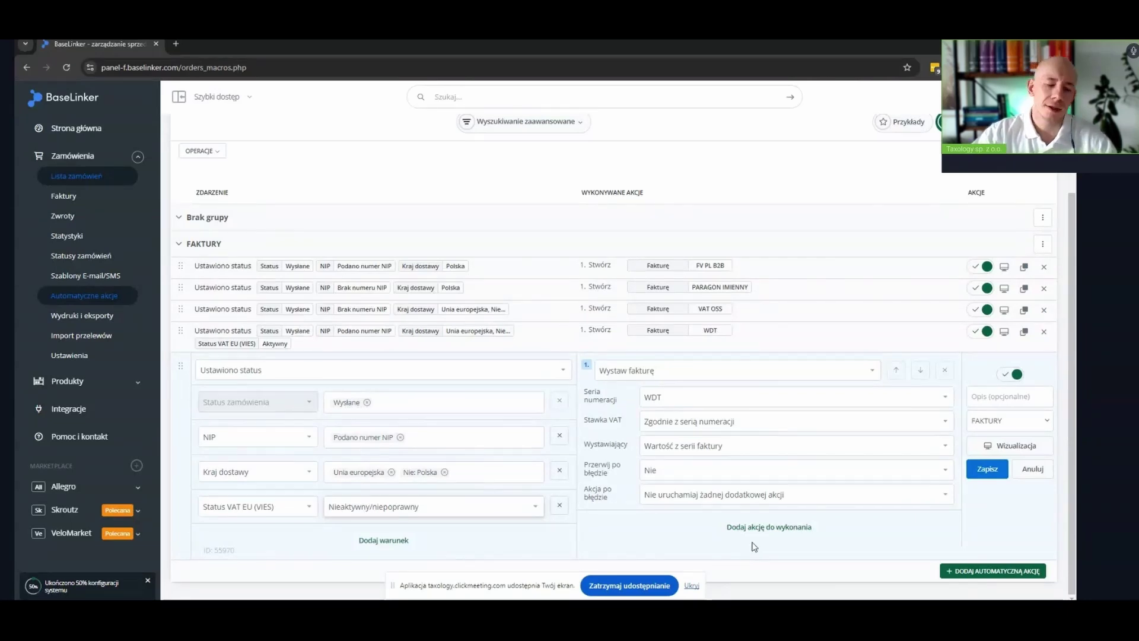
left_click(656, 397)
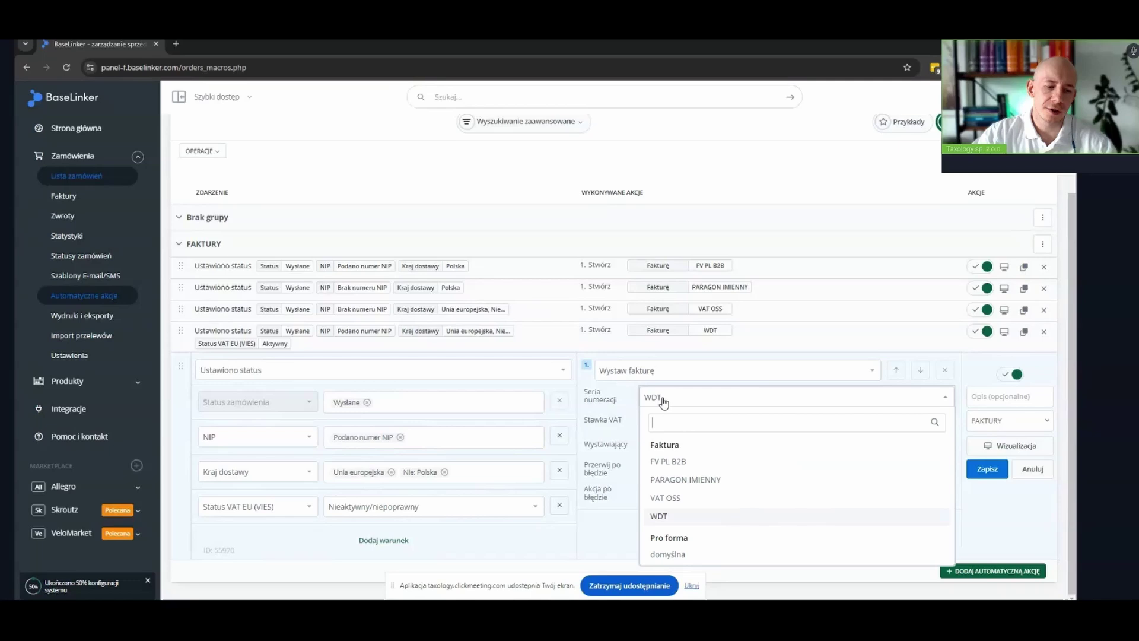
left_click(677, 463)
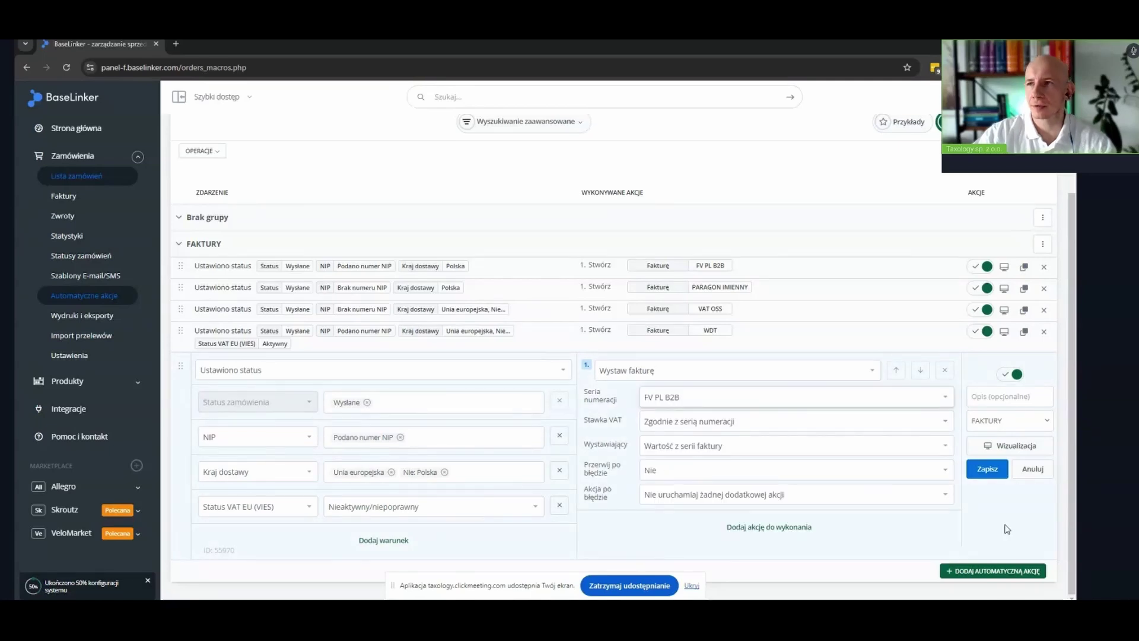
left_click(988, 470)
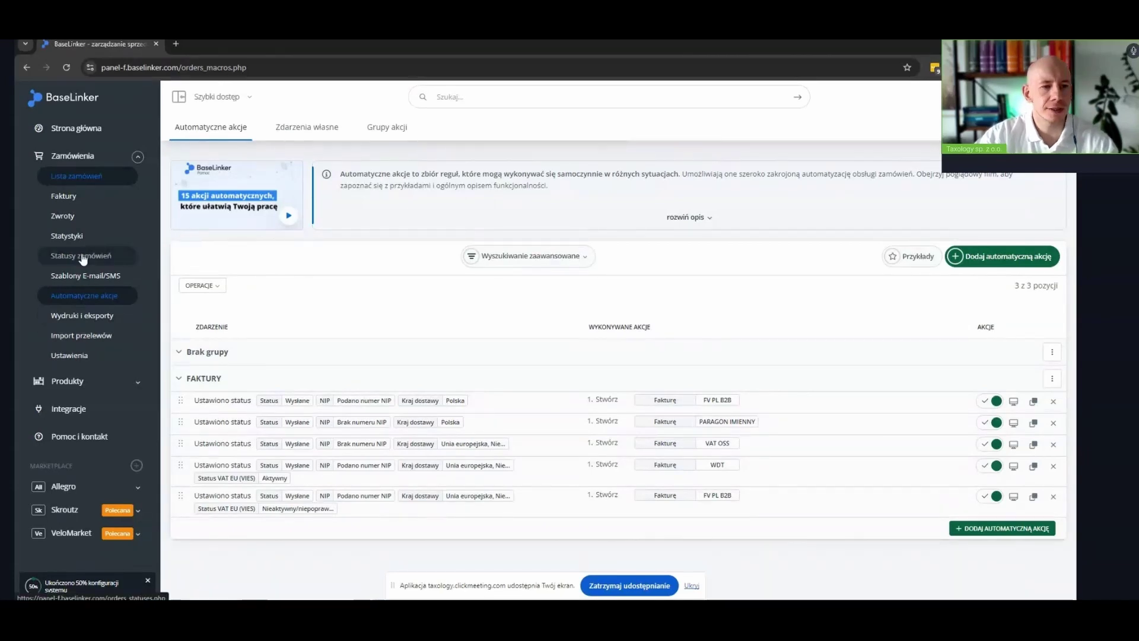
Return to the numbering series settings and review the WDT series' format and name
left_click(68, 198)
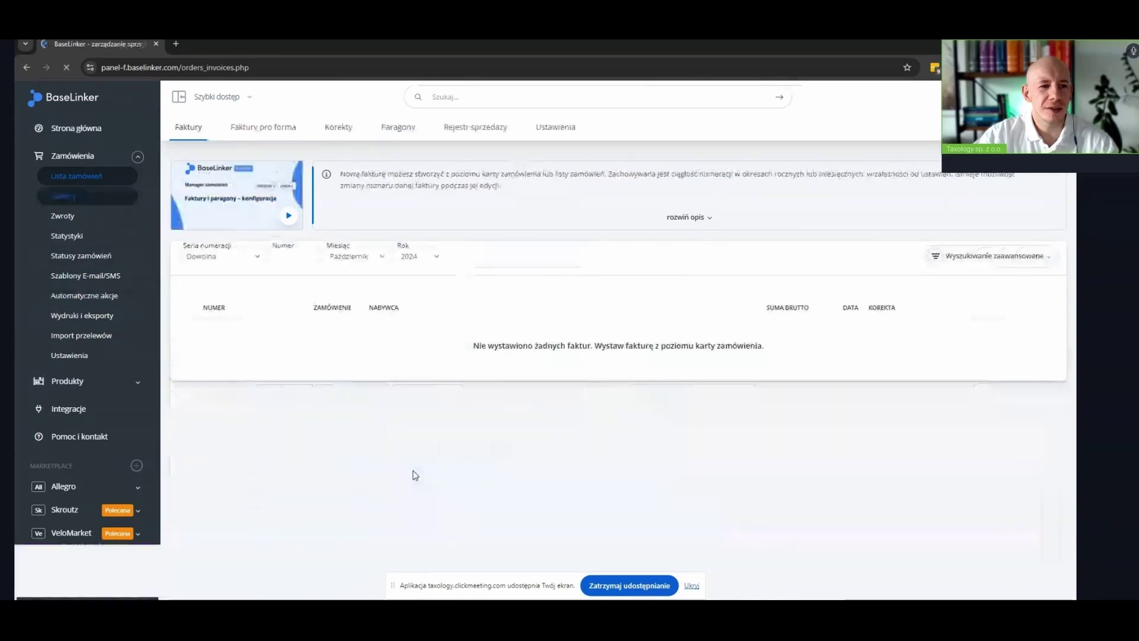
left_click(553, 126)
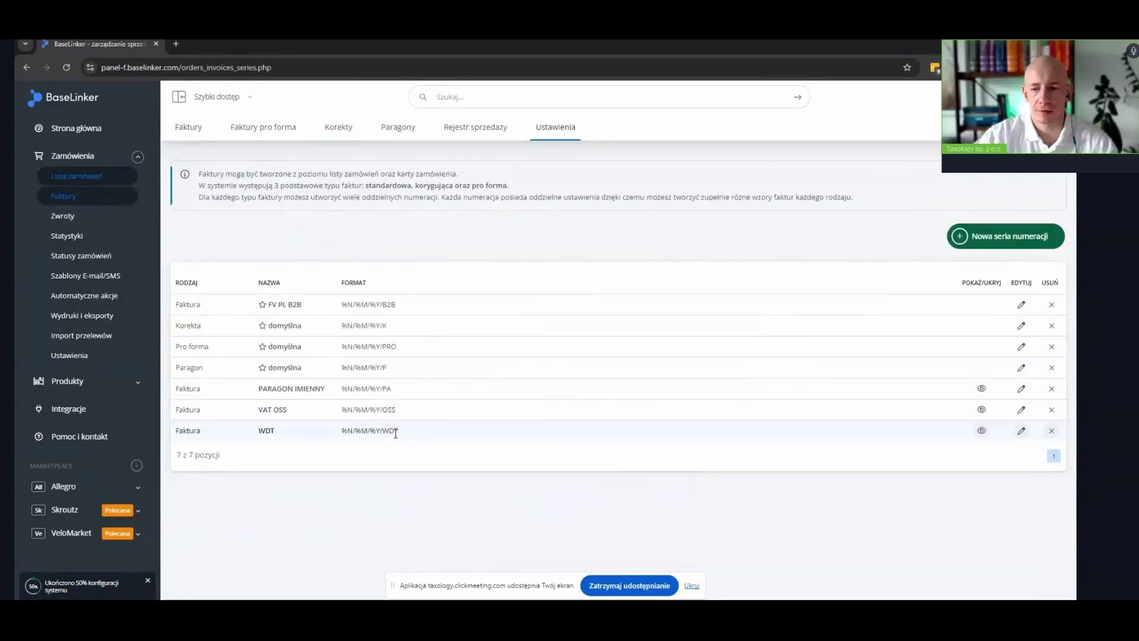
left_click_drag(398, 431, 341, 431)
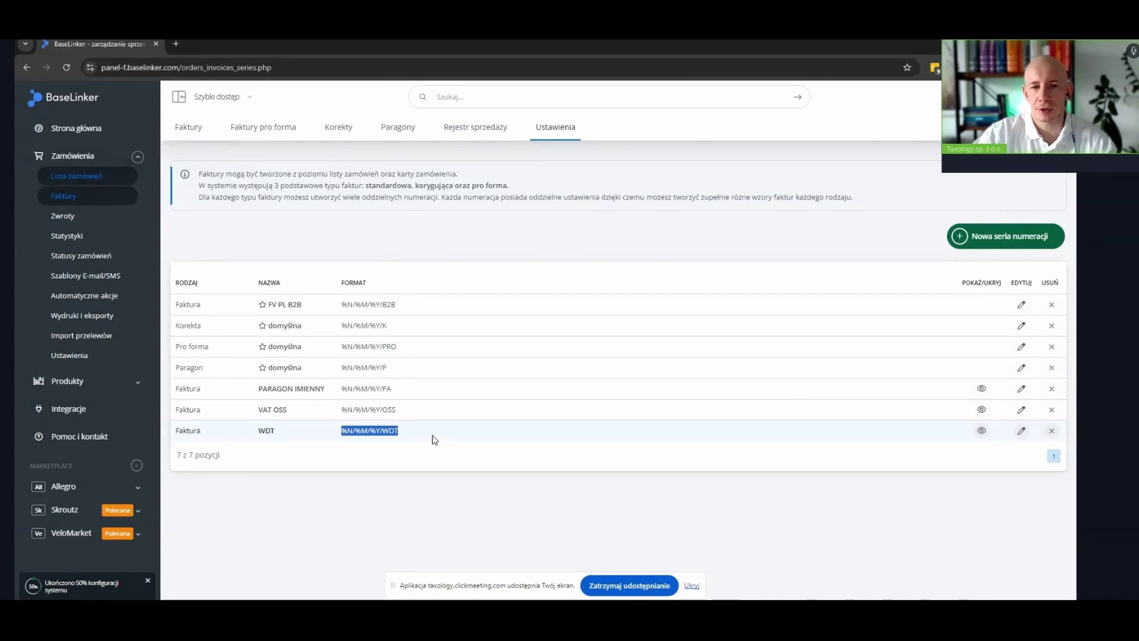
left_click(435, 440)
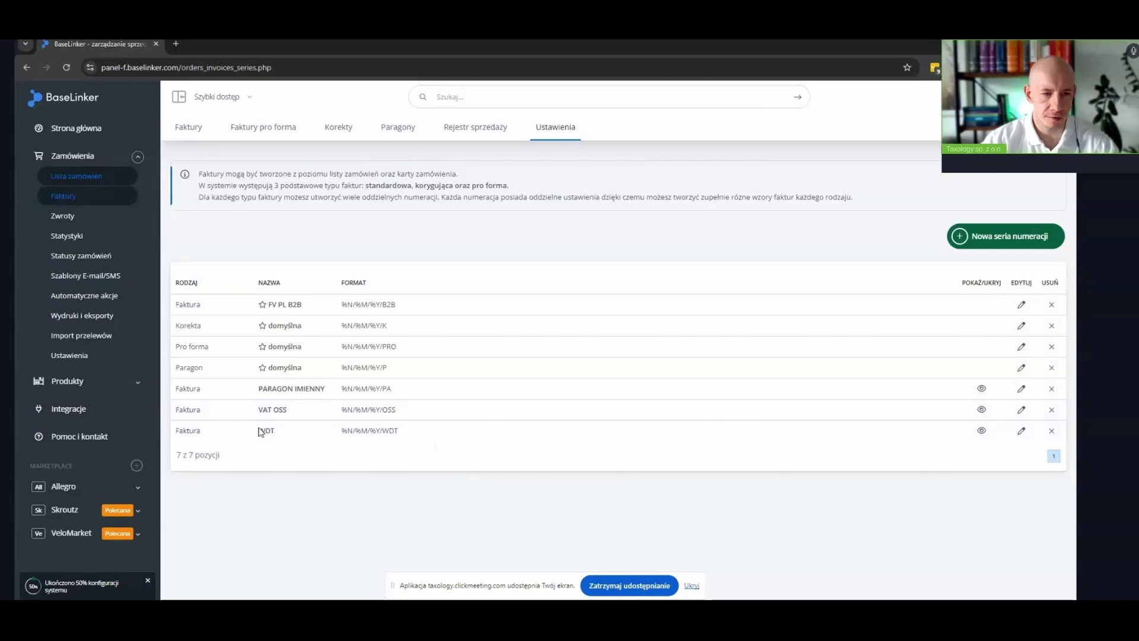
left_click_drag(261, 431, 321, 437)
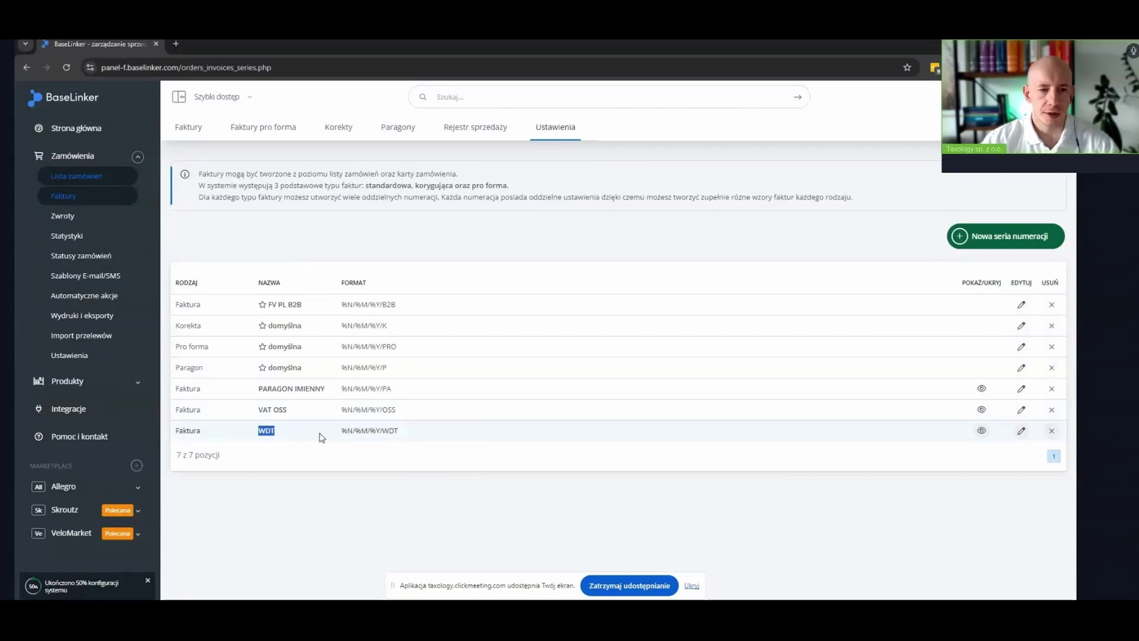
left_click(350, 472)
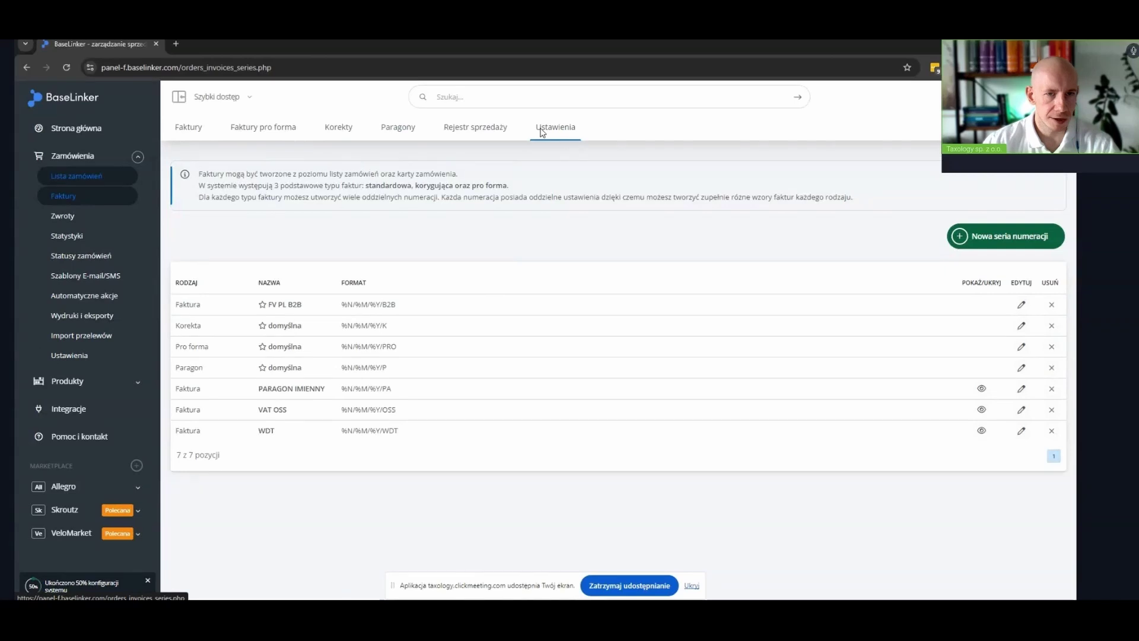
Start a new numbering series named FV DE with format %N/%M/%Y/DE
left_click(991, 235)
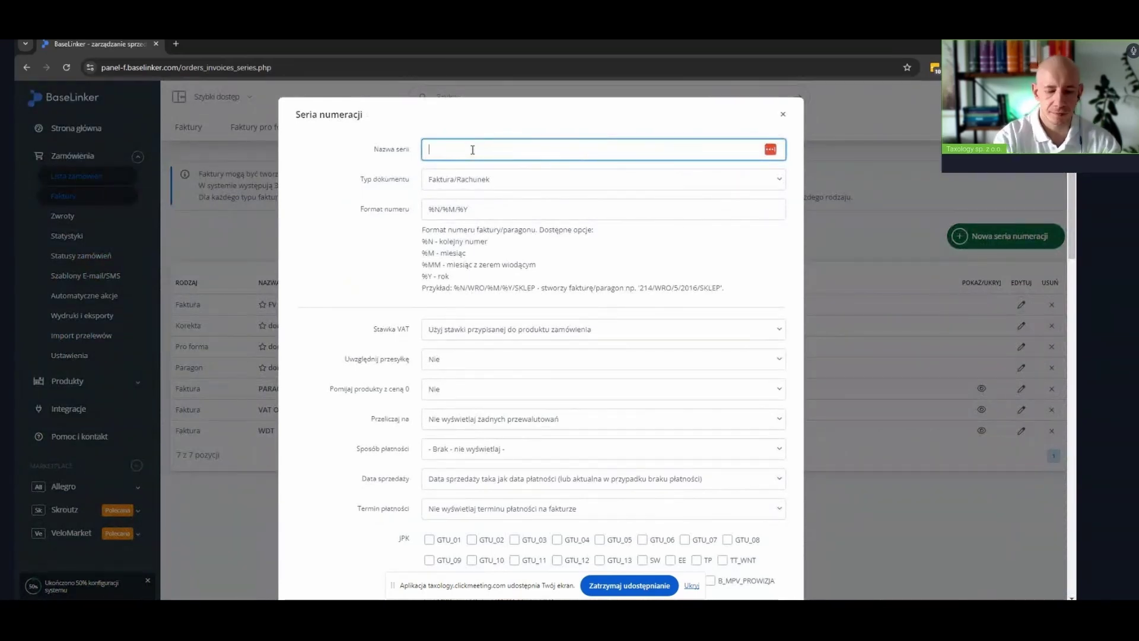
type("FV DE")
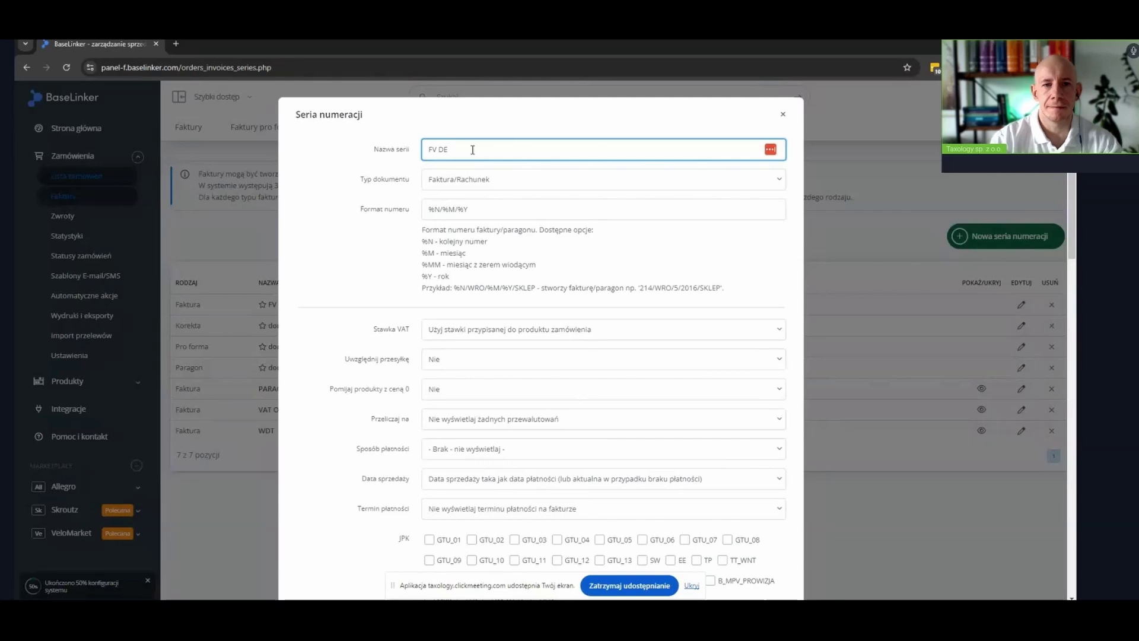
left_click(509, 216)
type("/DE")
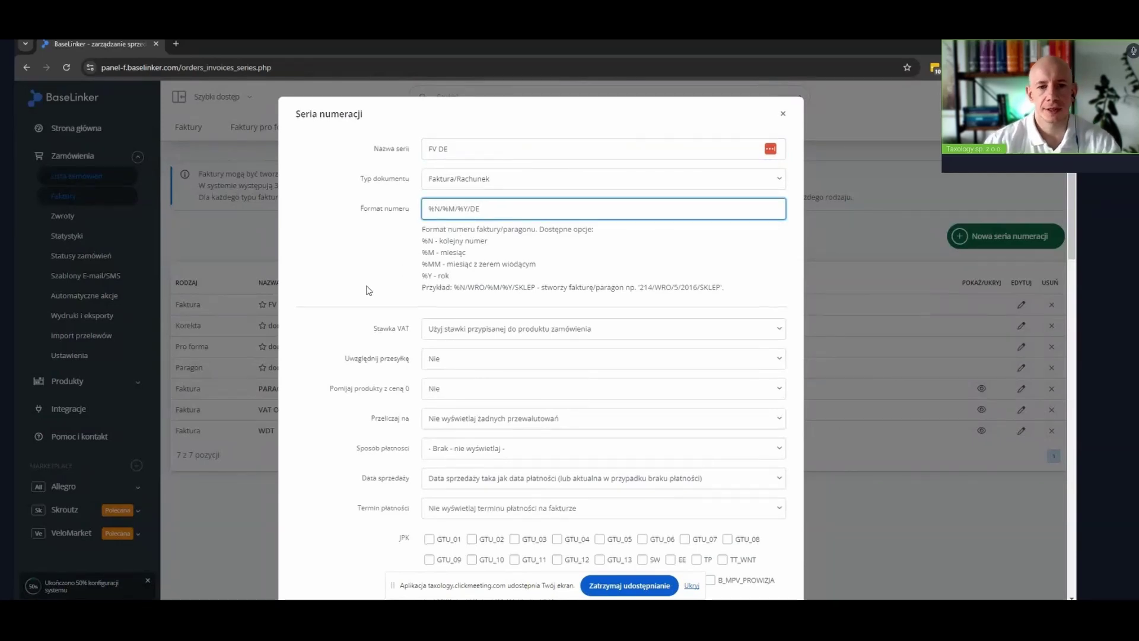
Set a fixed 19% VAT rate and include shipping at 19% VAT
scroll(371, 286, "down", 2)
left_click(445, 219)
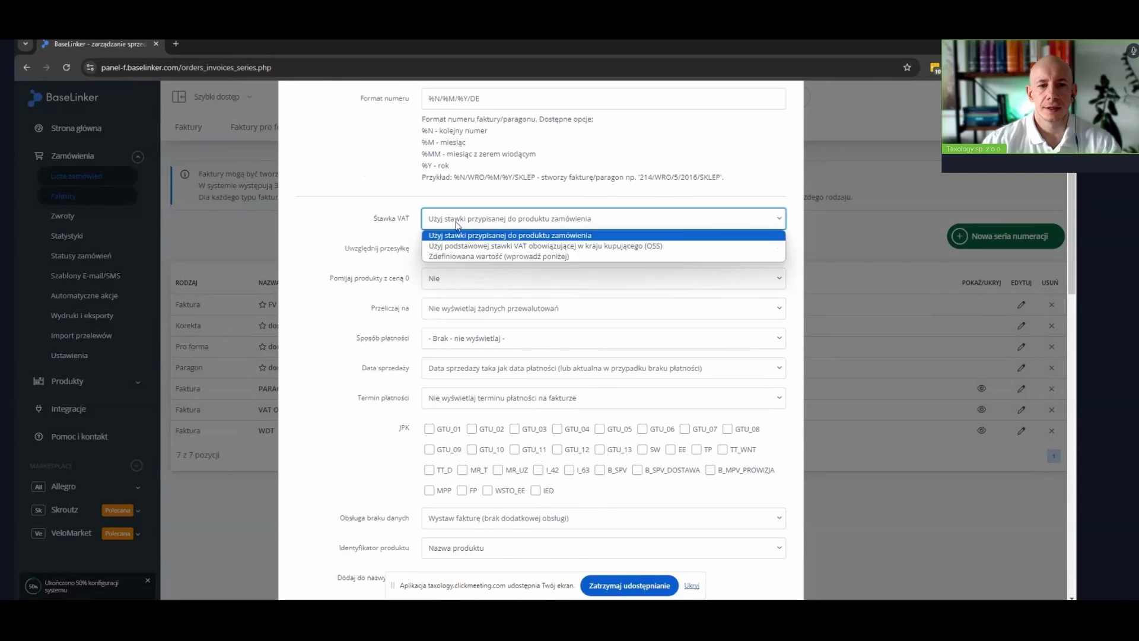
left_click(452, 256)
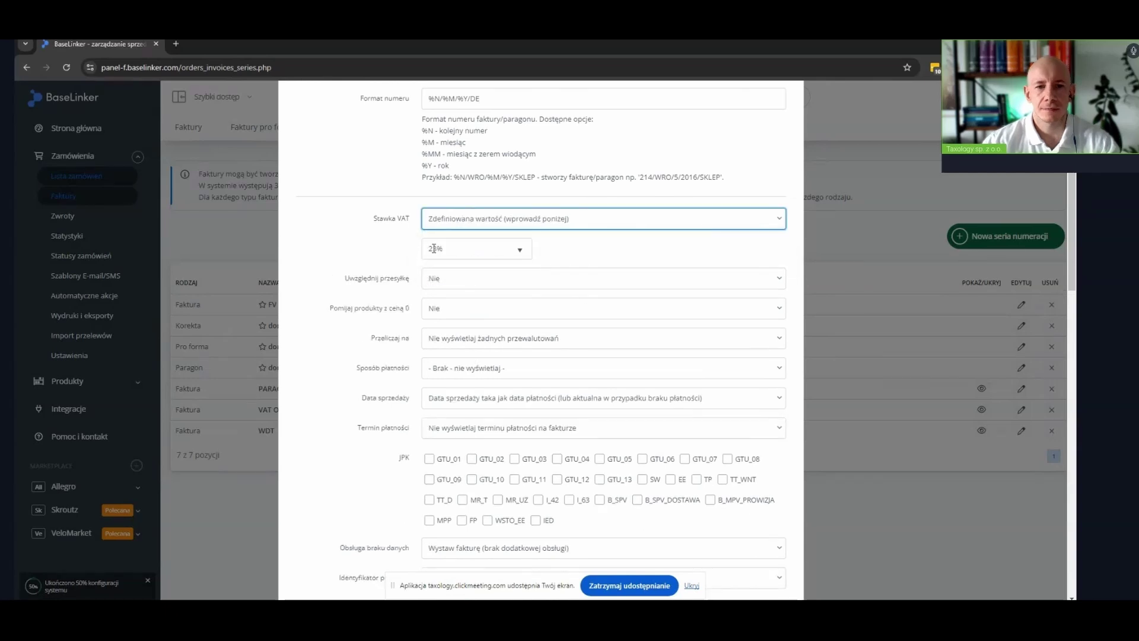
left_click(425, 249)
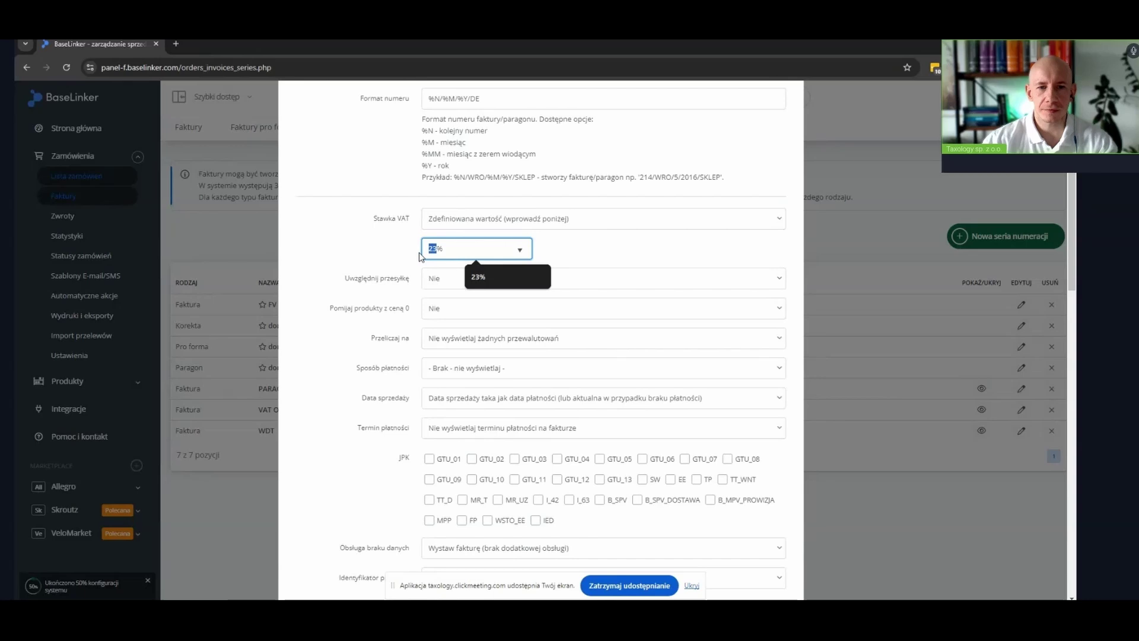
type("19")
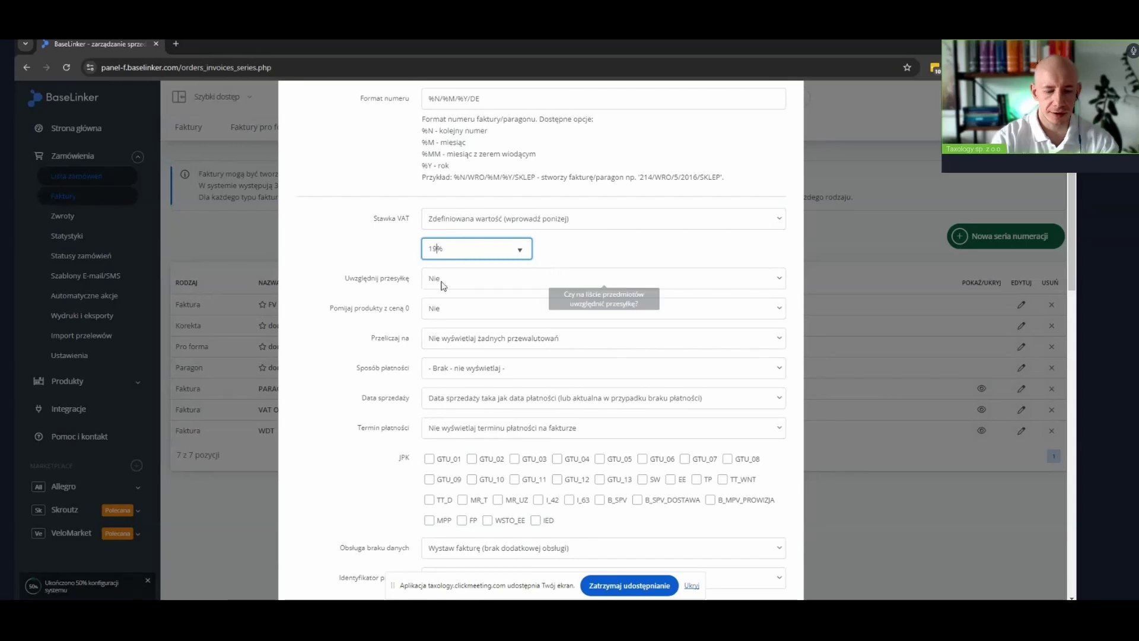
left_click(441, 286)
left_click(434, 304)
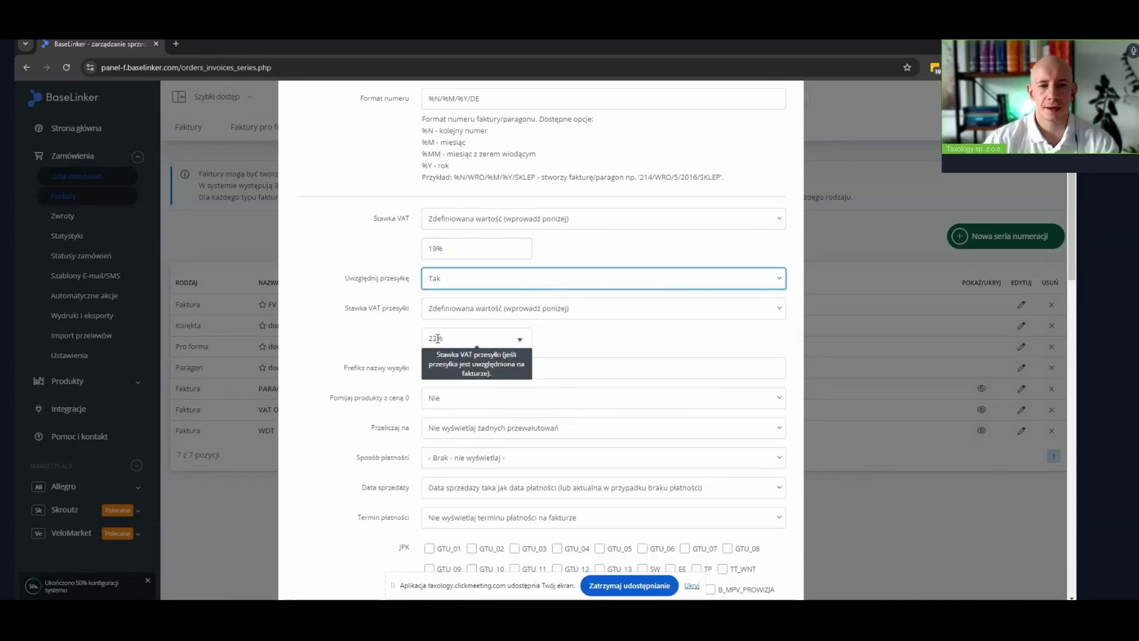
left_click_drag(437, 338, 419, 344)
type("19")
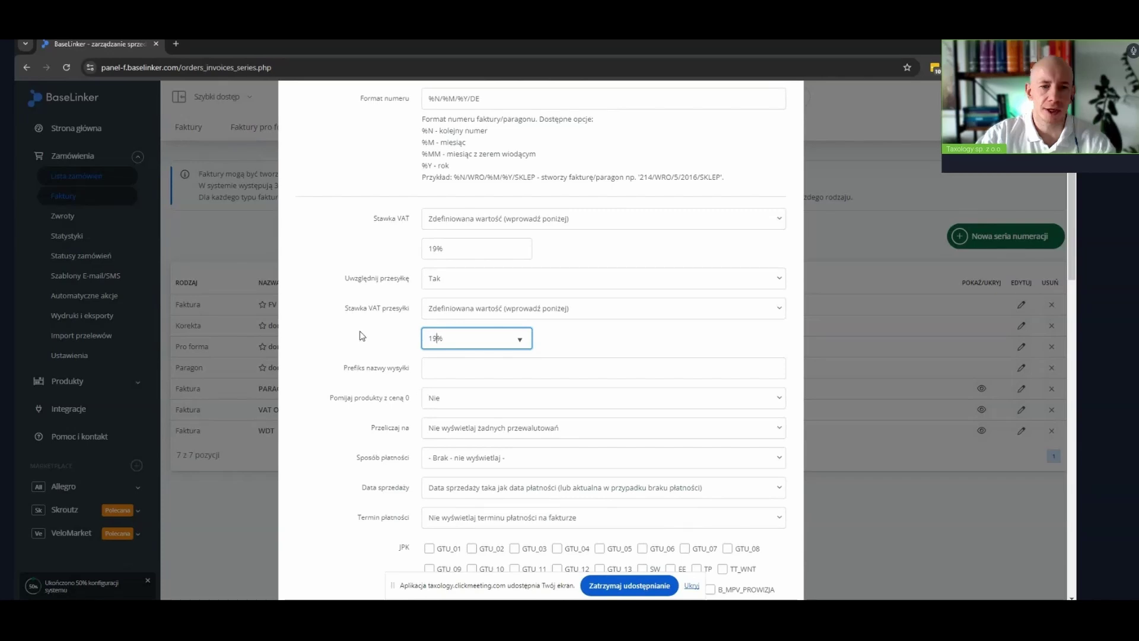
Enter seller details FIRMA XYZ with the German VAT number on a second line
scroll(362, 337, "down", 1)
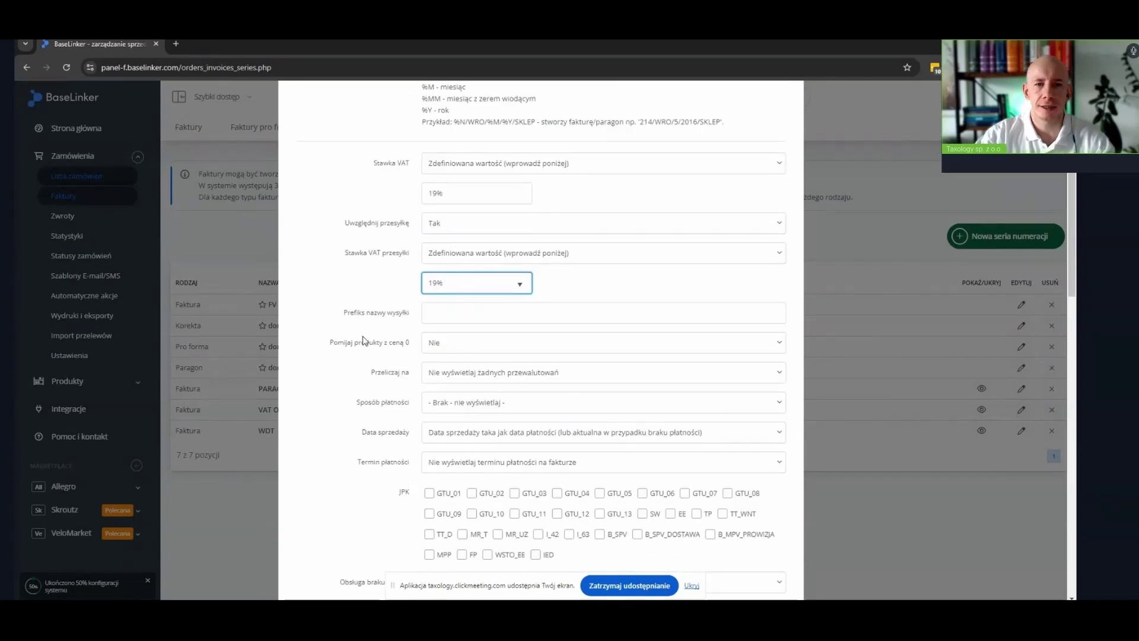
scroll(363, 339, "down", 8)
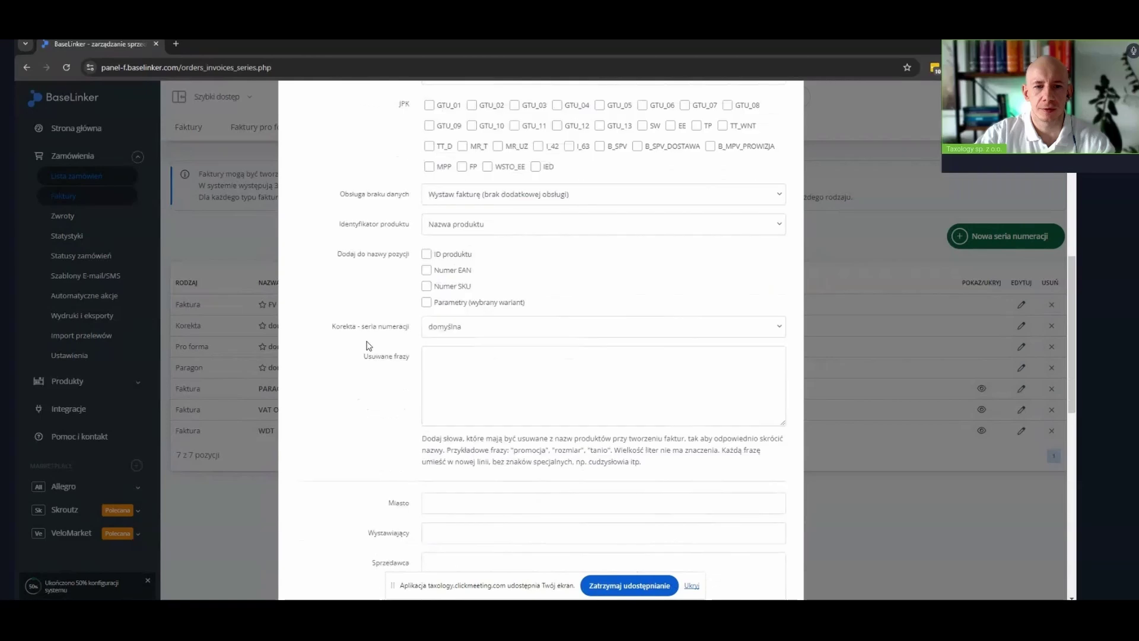
scroll(368, 346, "down", 3)
left_click(559, 327)
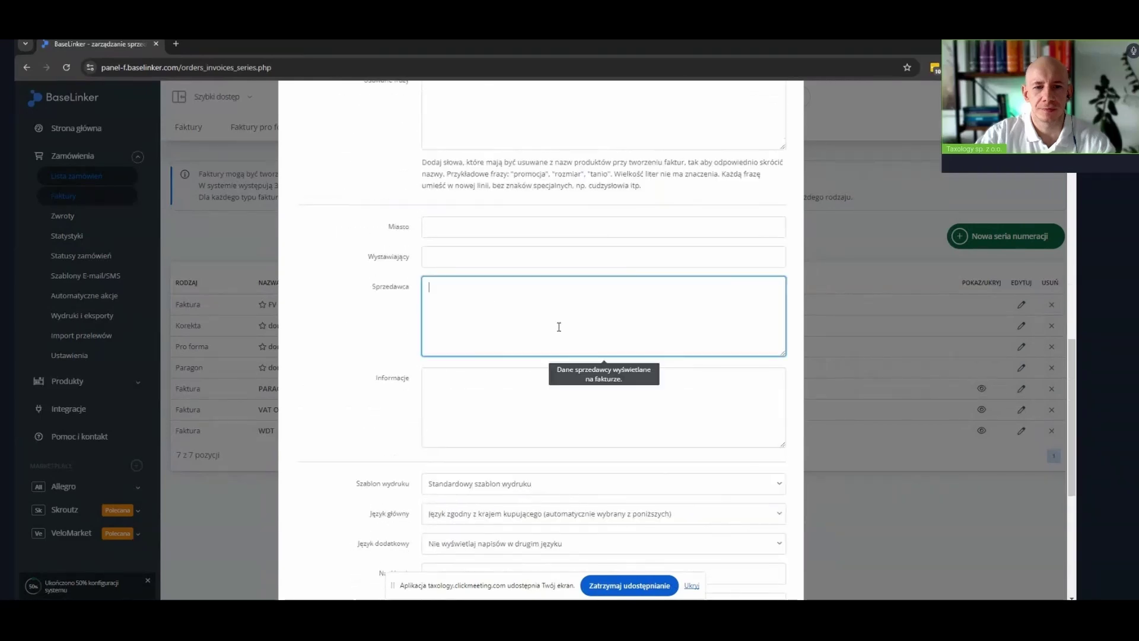
type("FIRMA ")
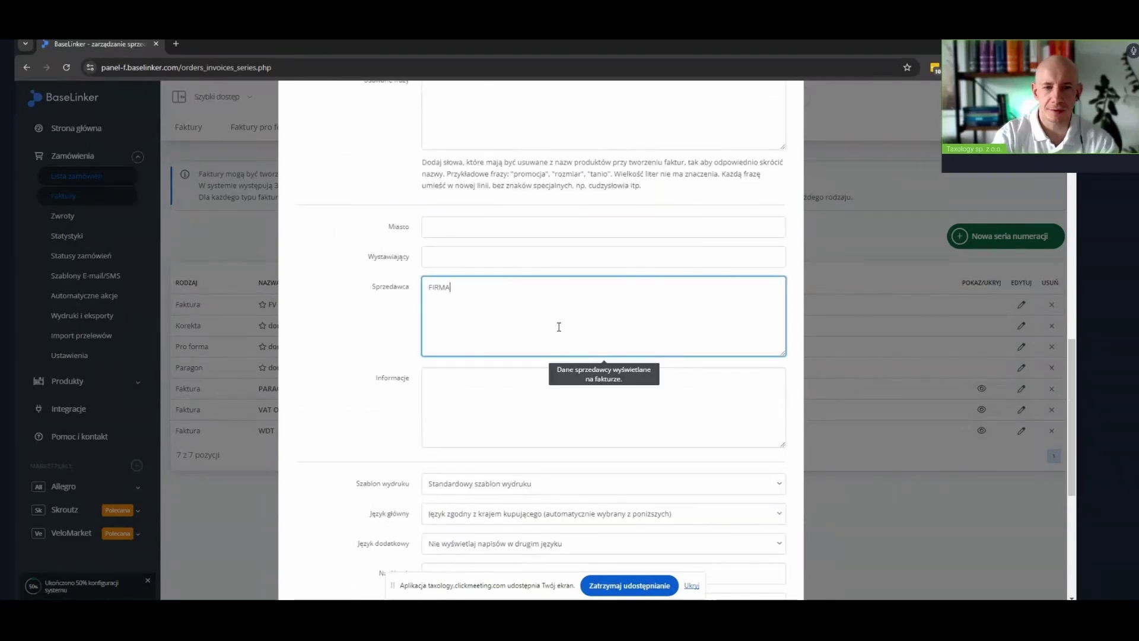
type("X")
key("BackSpace")
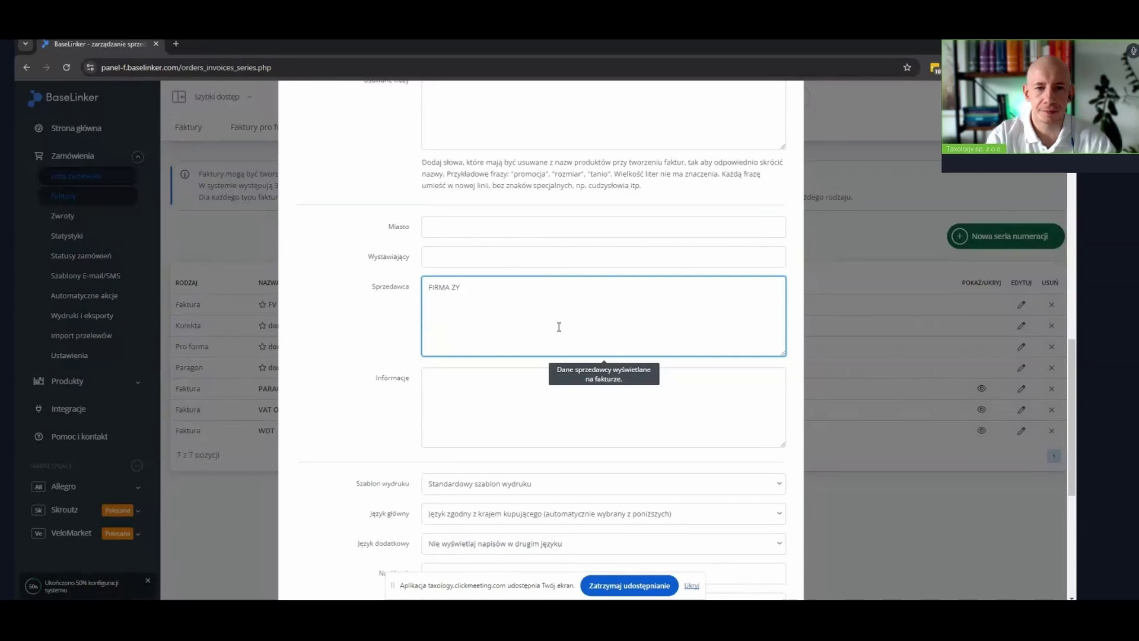
type("XYZ")
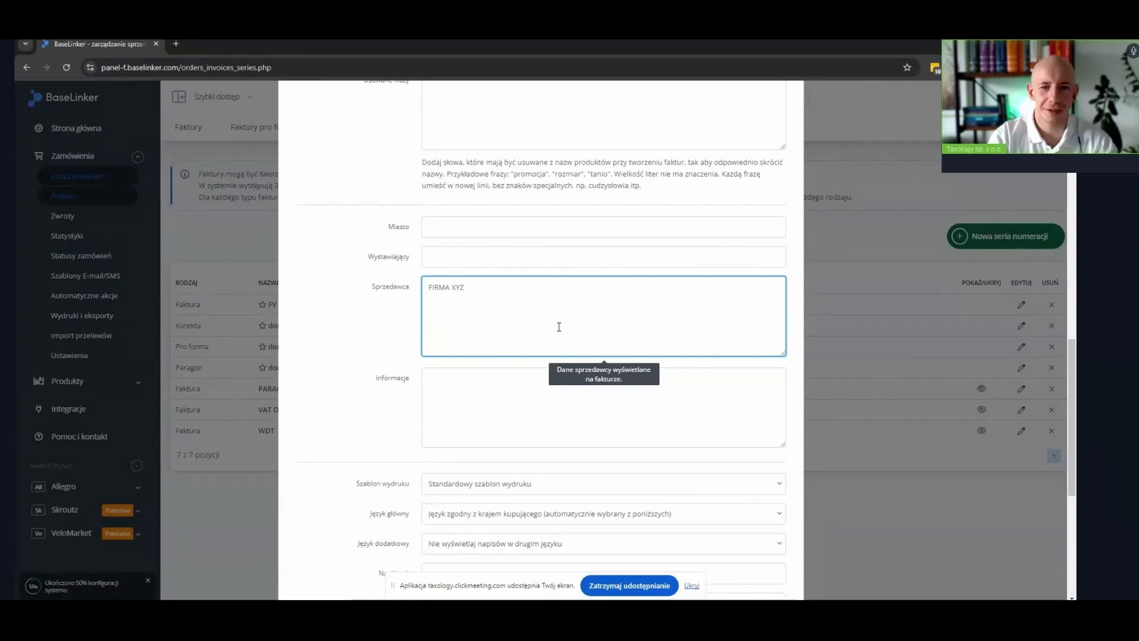
key("Return")
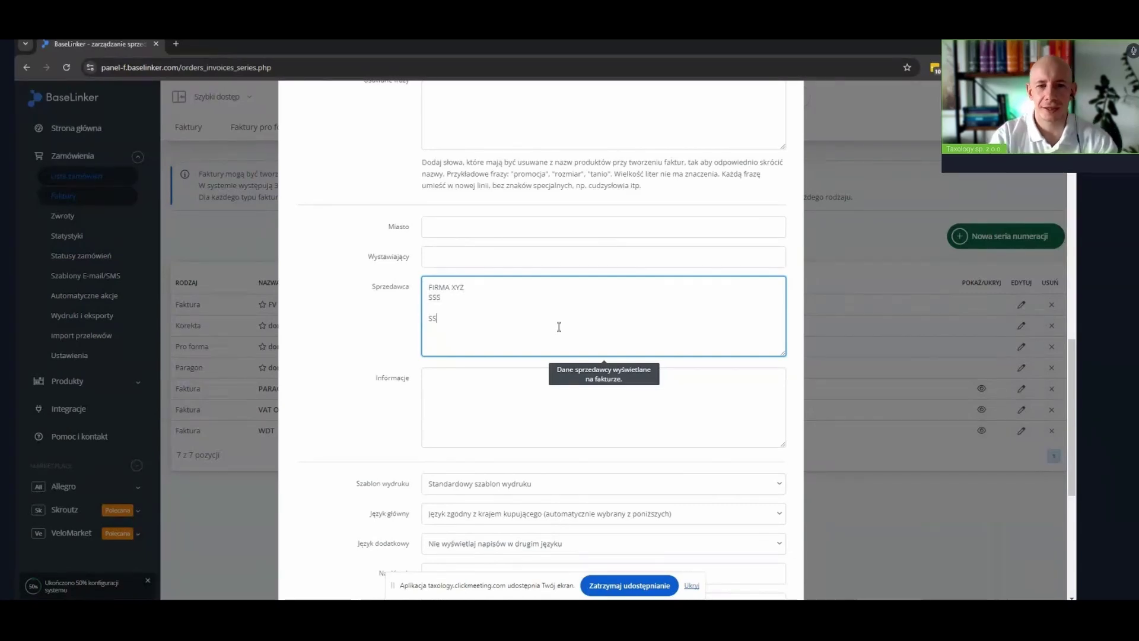
type("S")
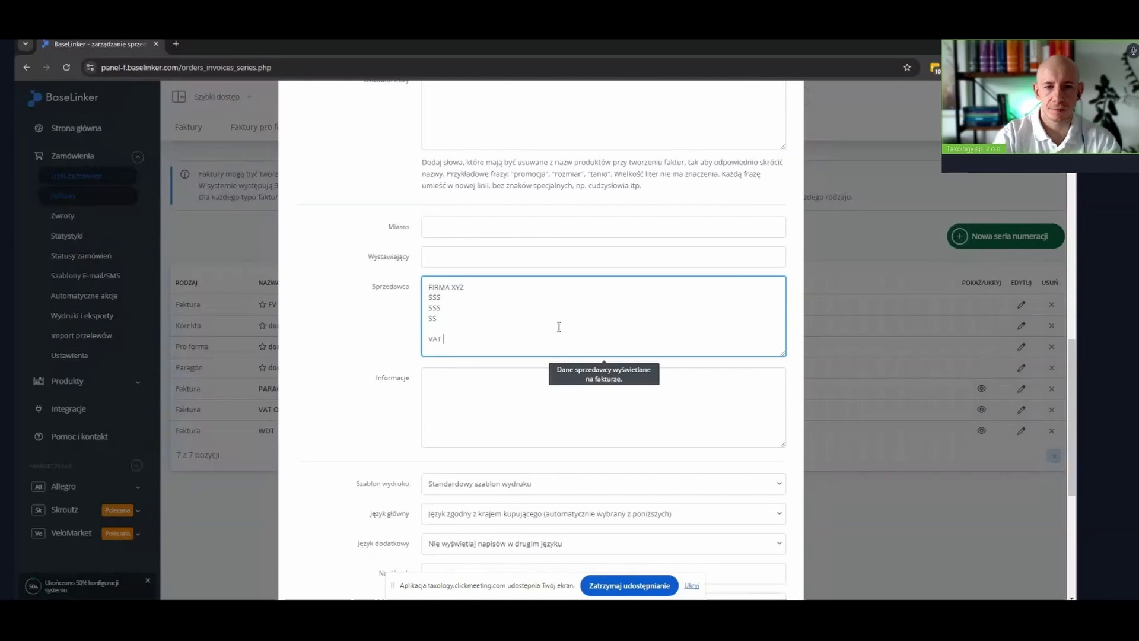
type(":")
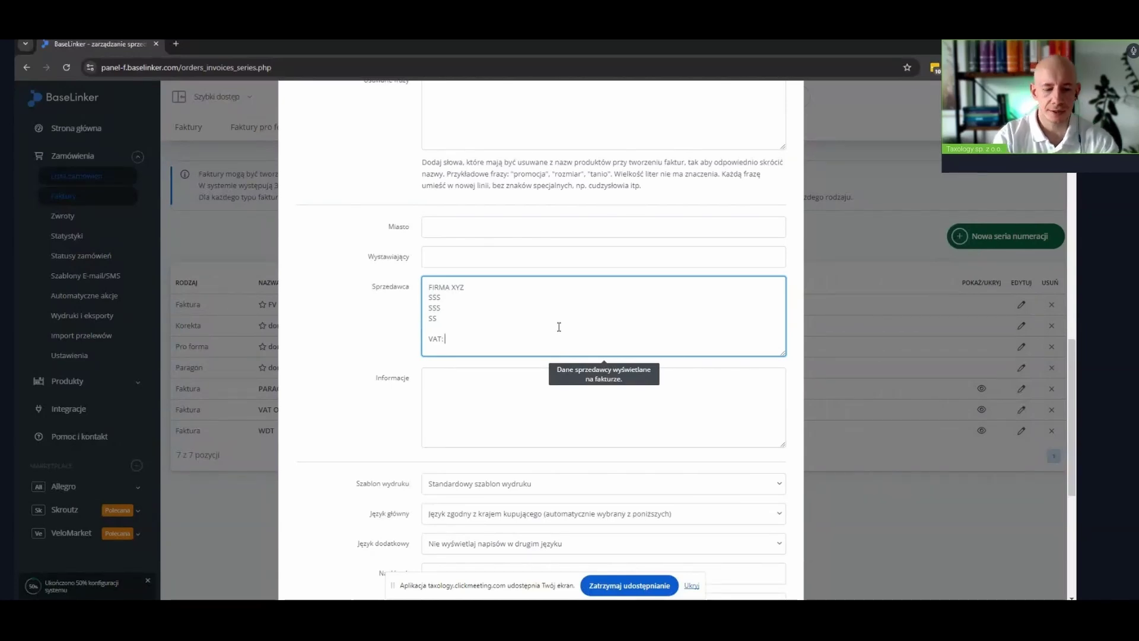
type(" DE")
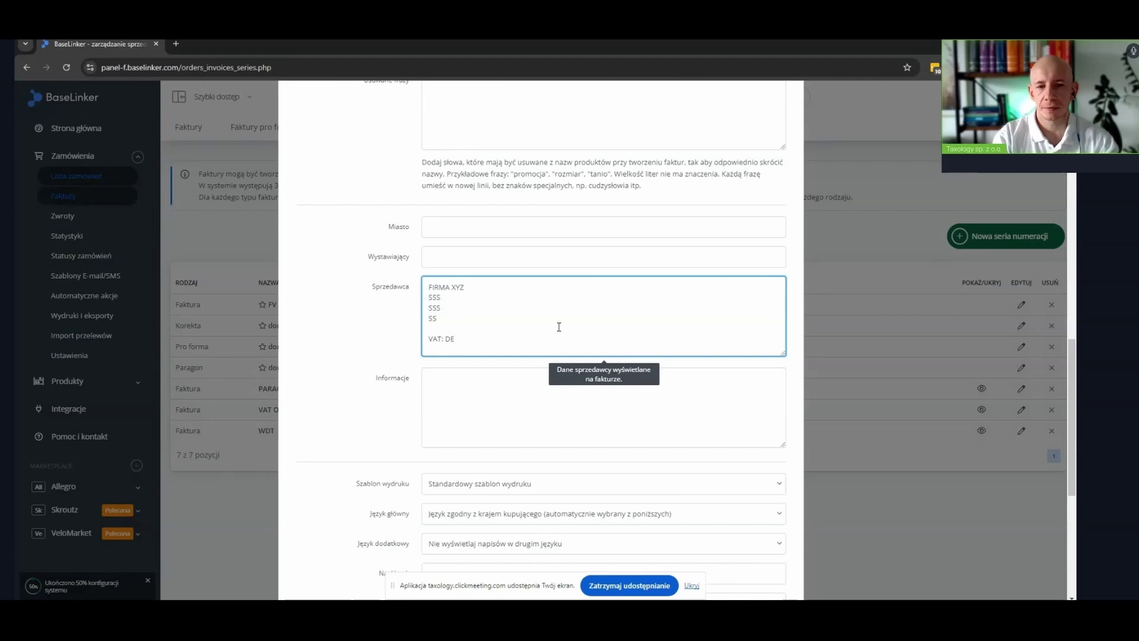
type("11111111111")
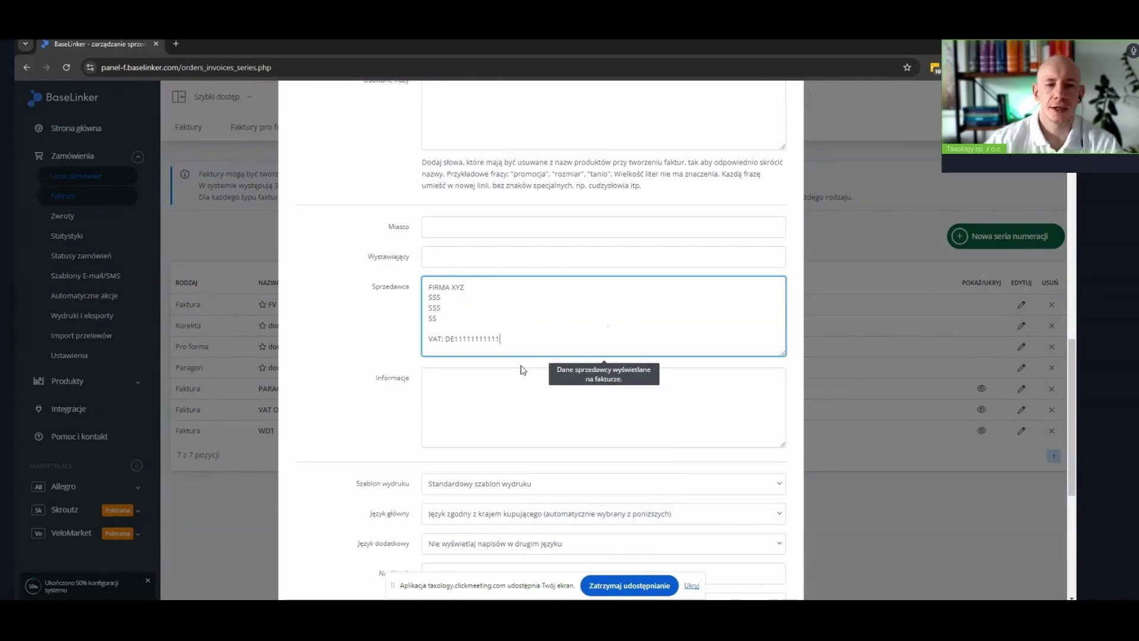
Set main language Niemiecki and second language Polski, then save the FV DE series
scroll(446, 350, "down", 3)
left_click(446, 350)
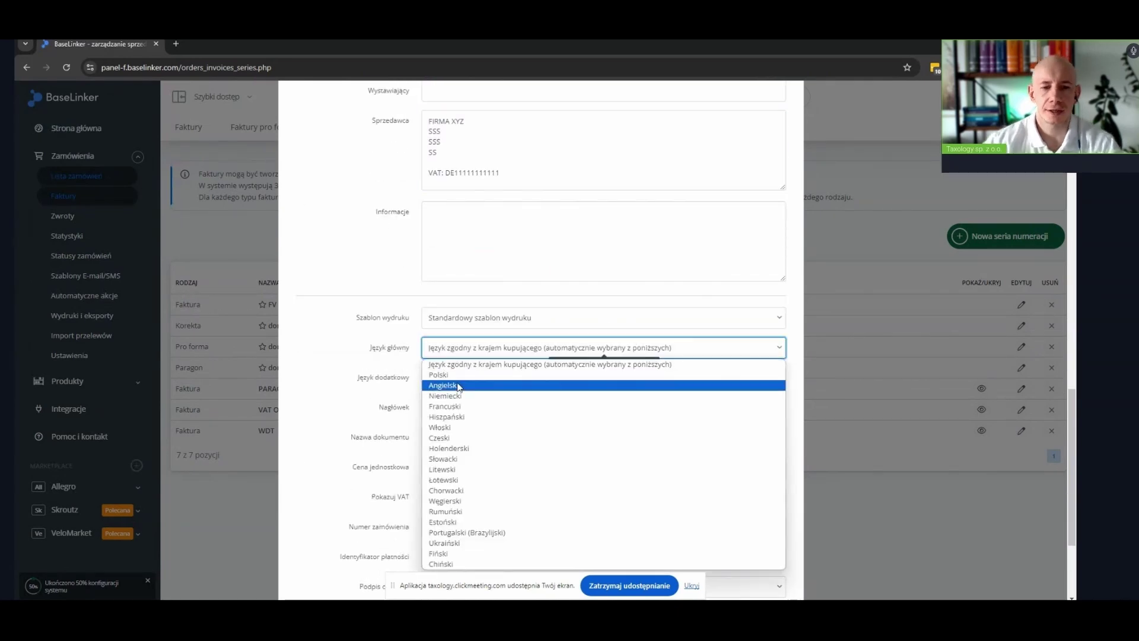
left_click(452, 380)
left_click(452, 380)
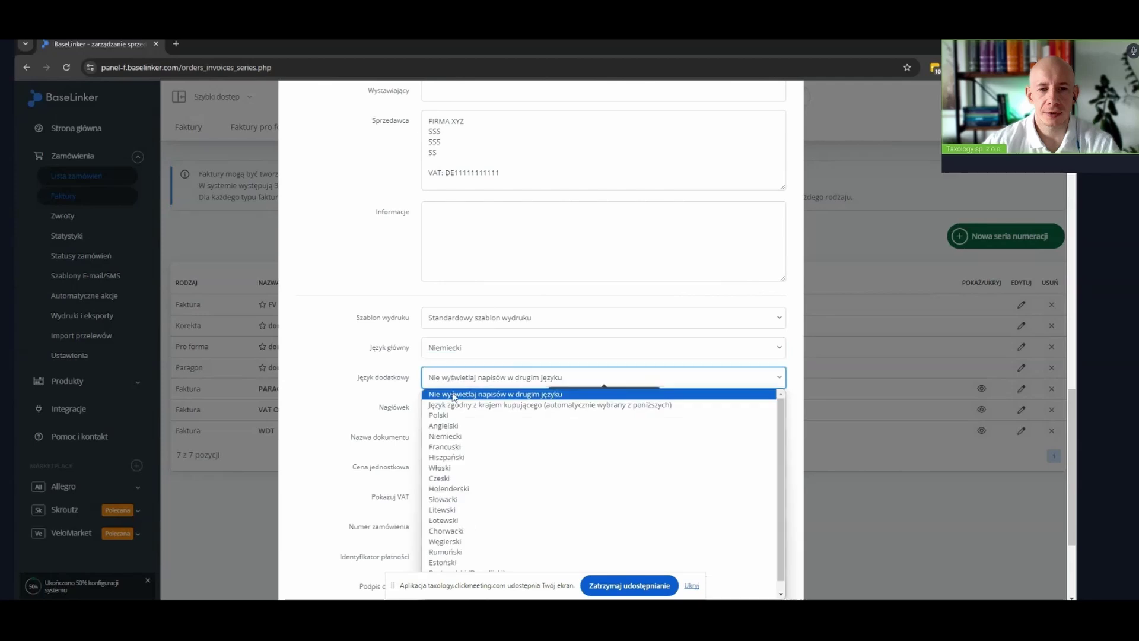
left_click(438, 415)
scroll(359, 458, "down", 1)
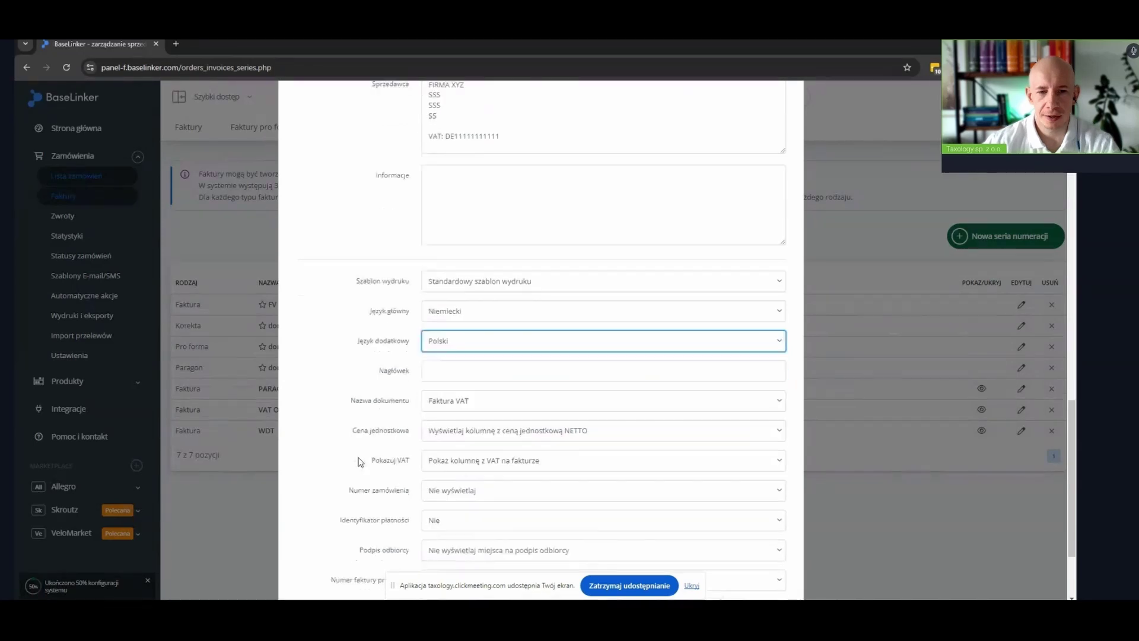
scroll(367, 416, "down", 1)
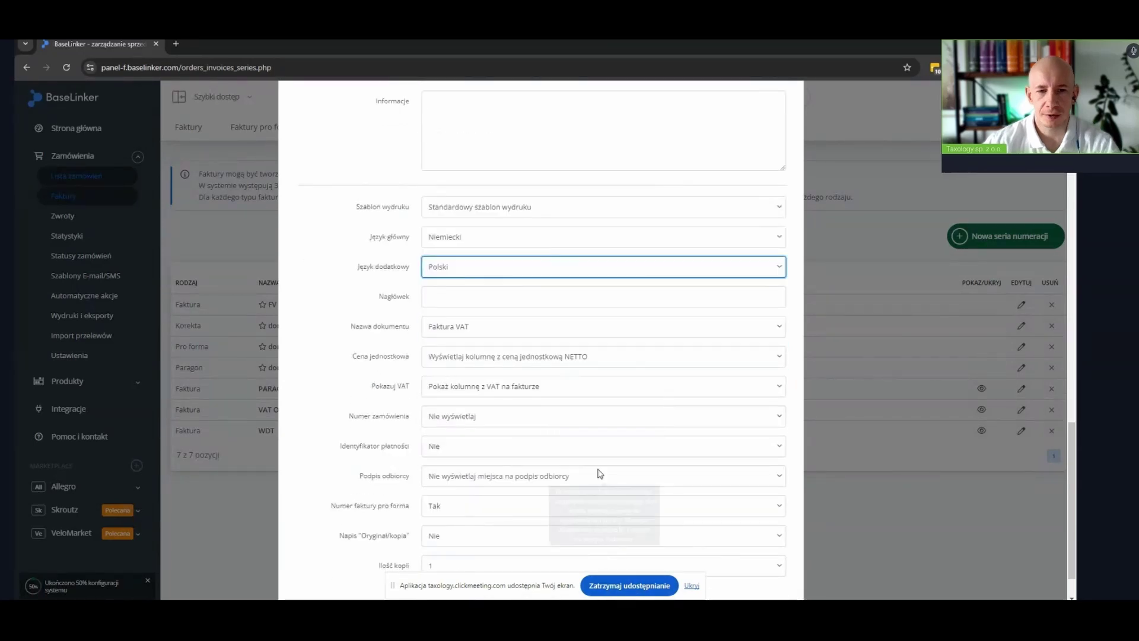
scroll(597, 473, "down", 1)
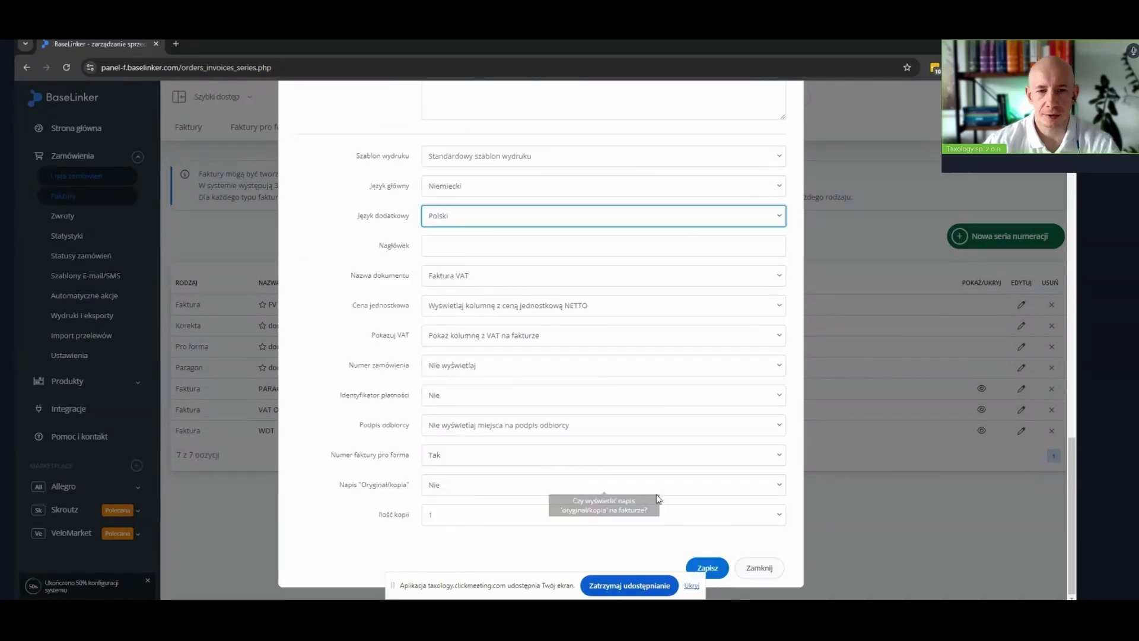
left_click(708, 568)
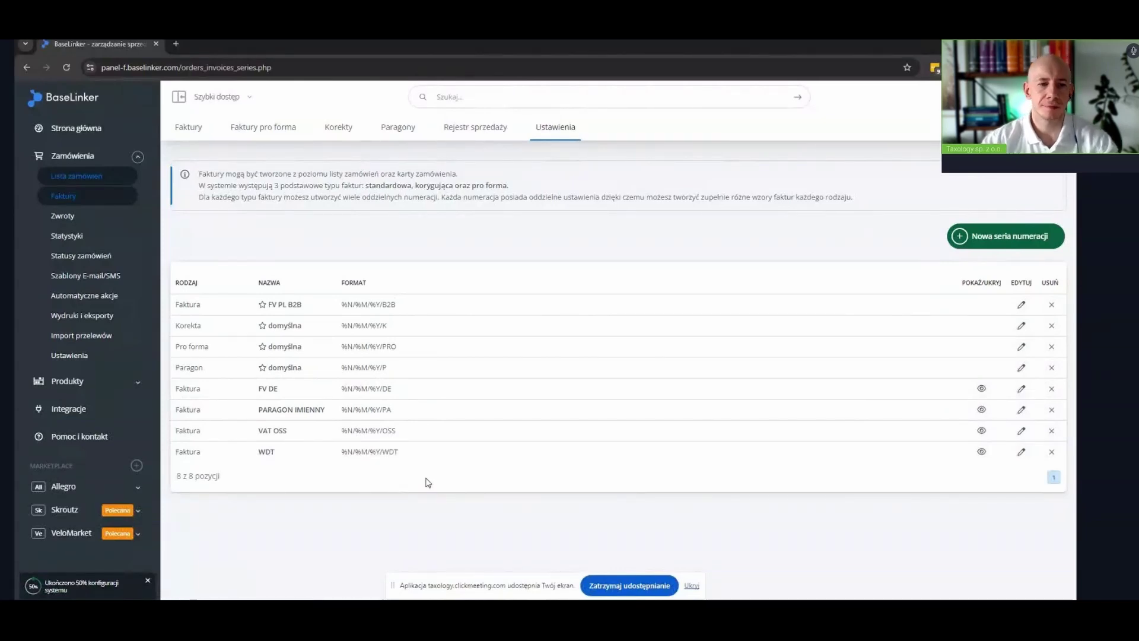
Go to Automatyczne akcje and add a new blank automatic action
left_click(72, 301)
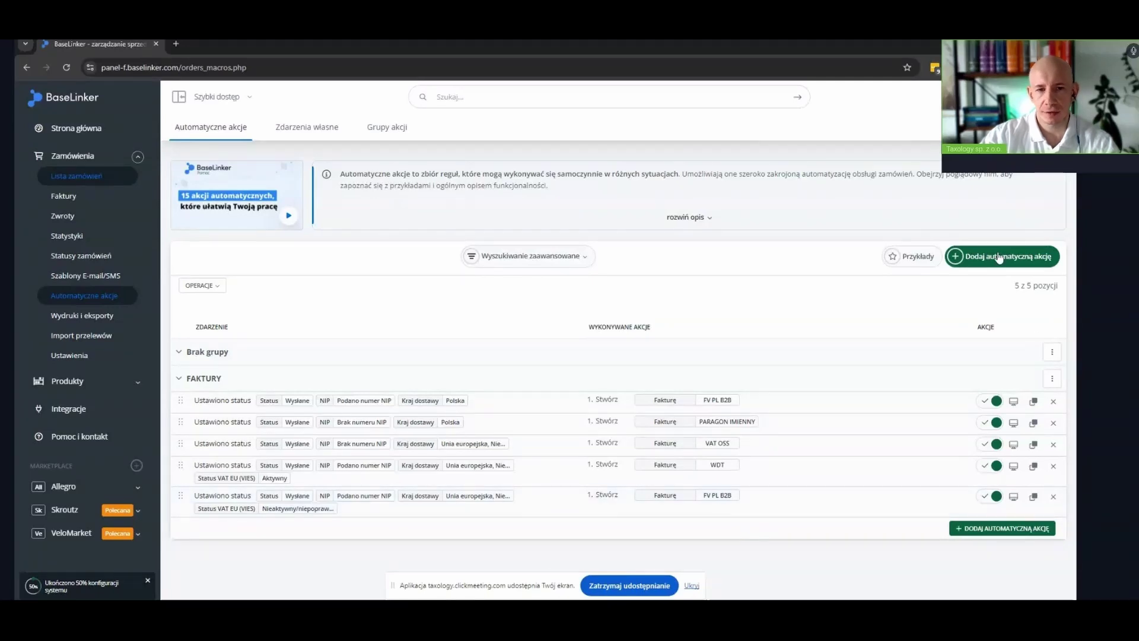
left_click(973, 256)
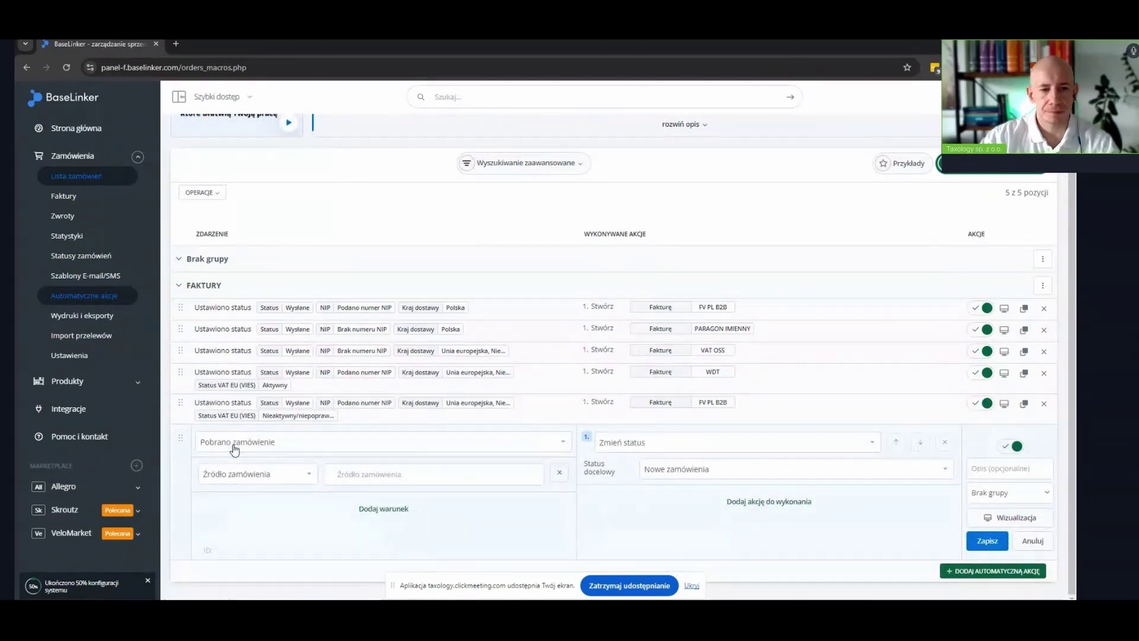
Make the action trigger on Ustawiono status with status Wysłane
left_click(235, 445)
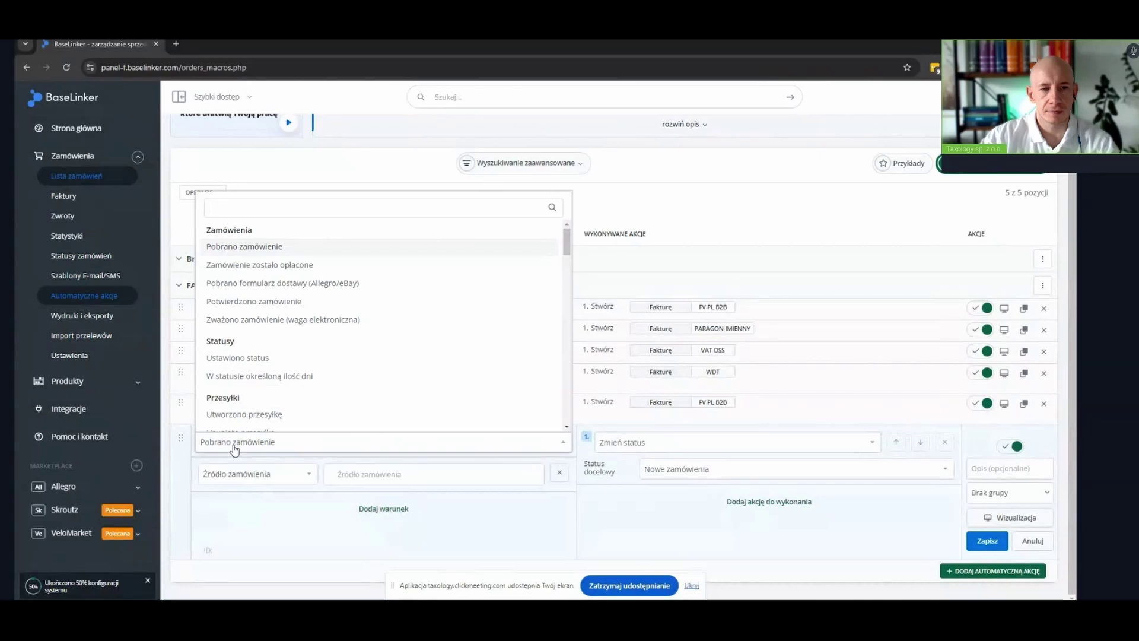
left_click(235, 445)
left_click(277, 442)
type("ZMIE")
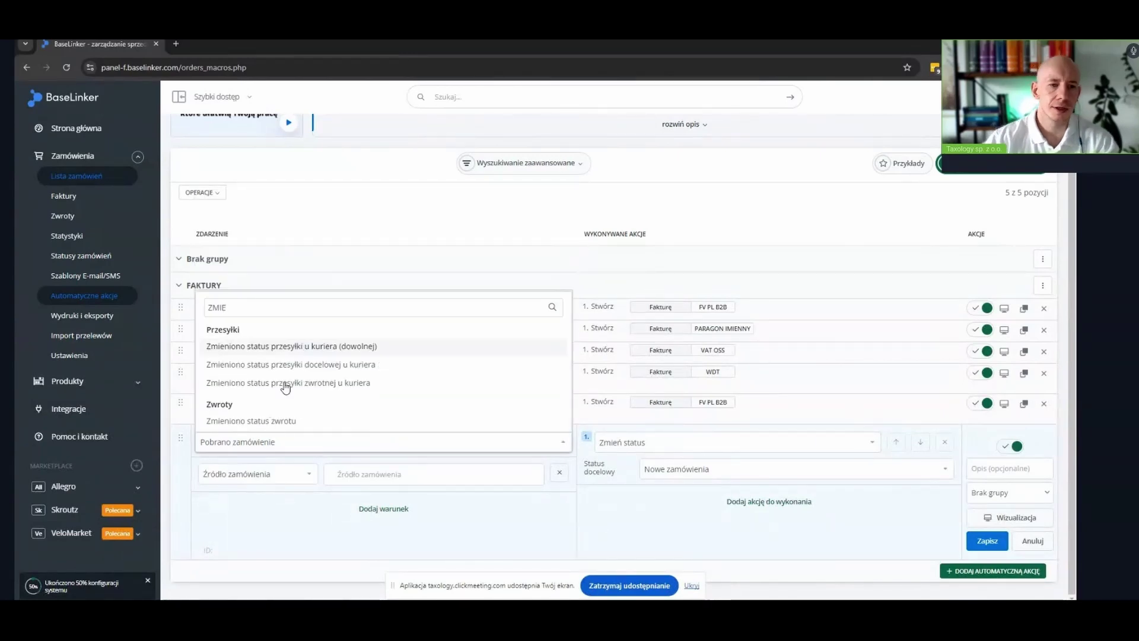
key("BackSpace")
key("BackSpace")
key("BackSpace")
key("BackSpace")
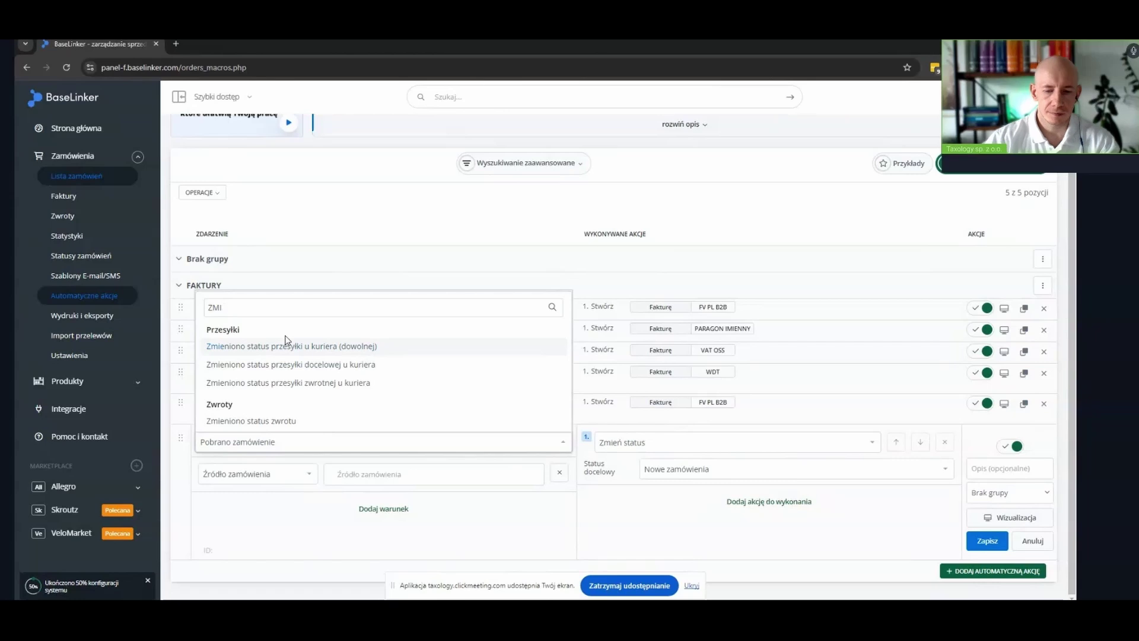
type("US")
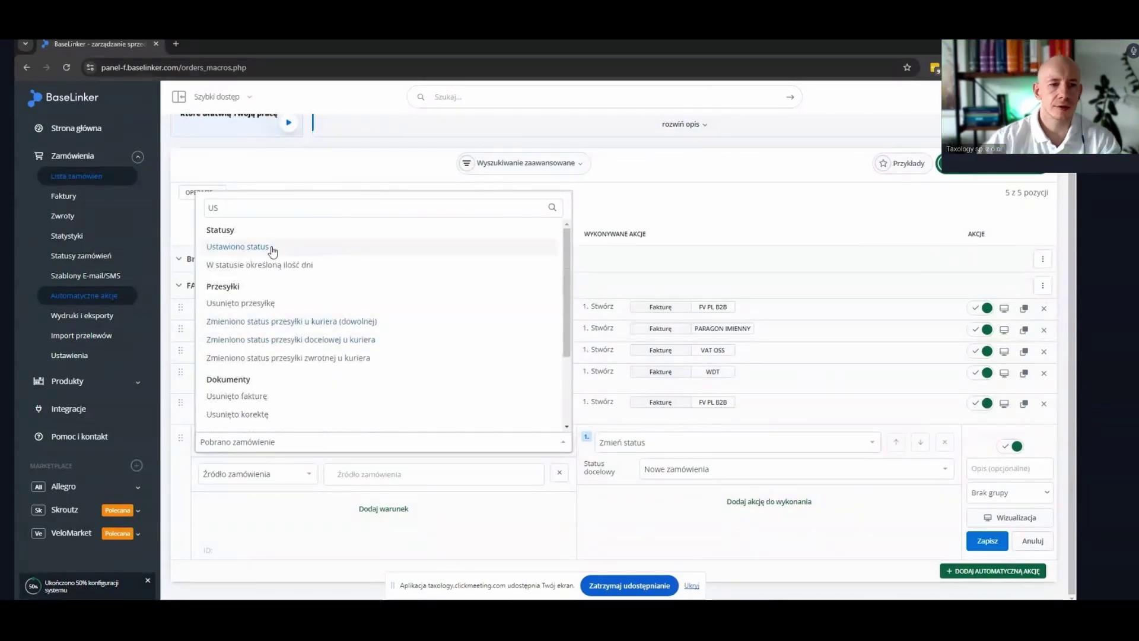
left_click(272, 252)
left_click(369, 473)
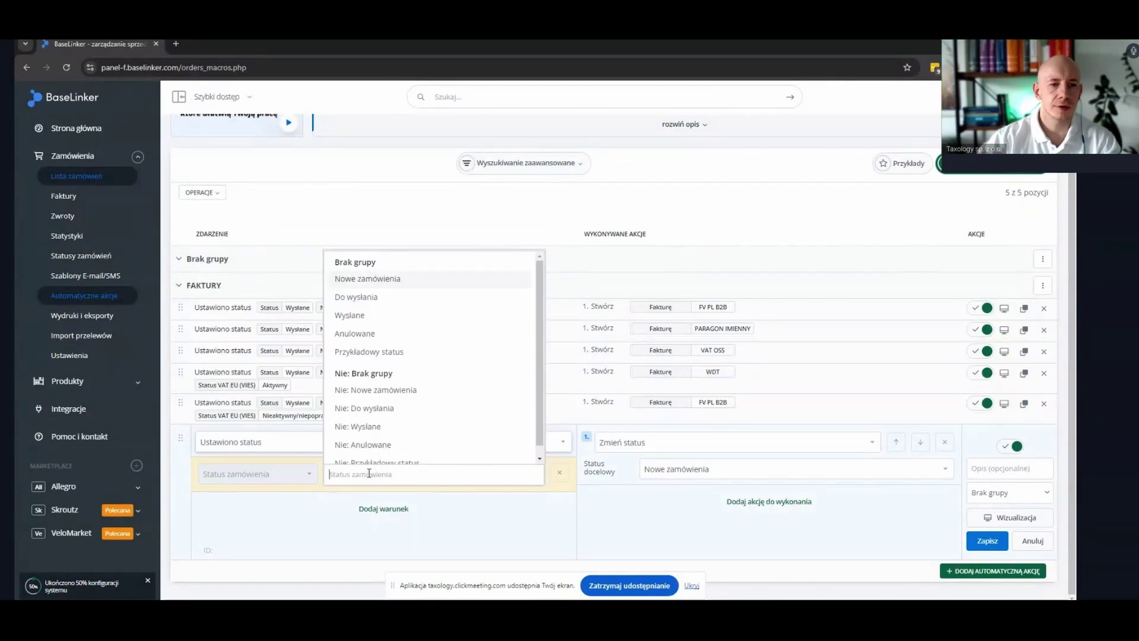
left_click(365, 318)
Add an Amazon - FBA condition with marketplace country Niemcy
left_click(384, 509)
left_click(268, 509)
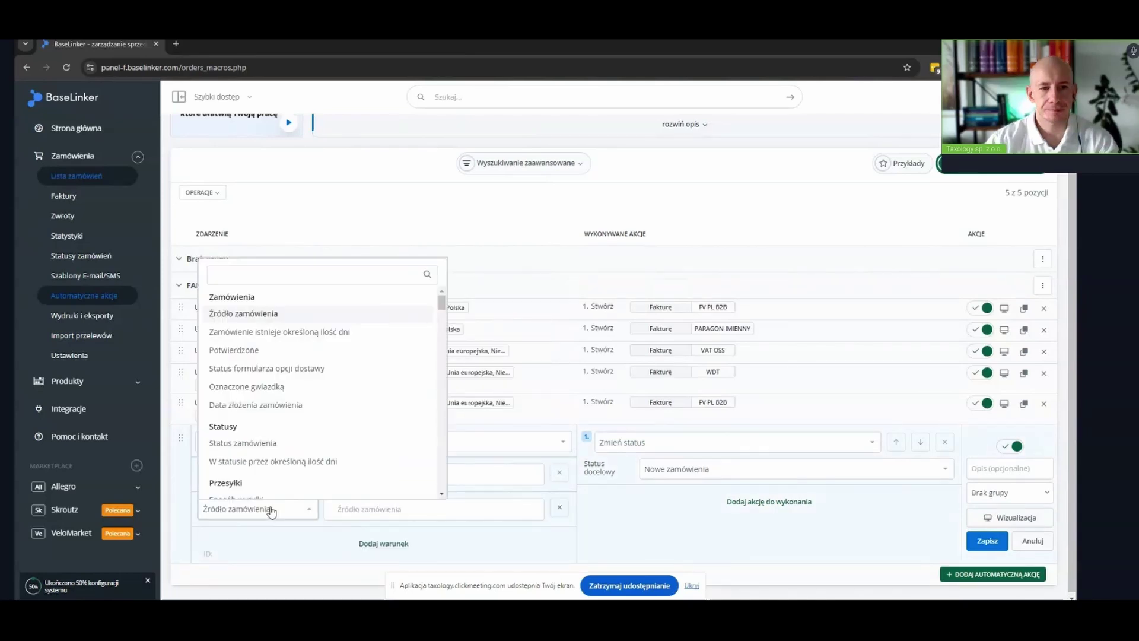
type("KRA")
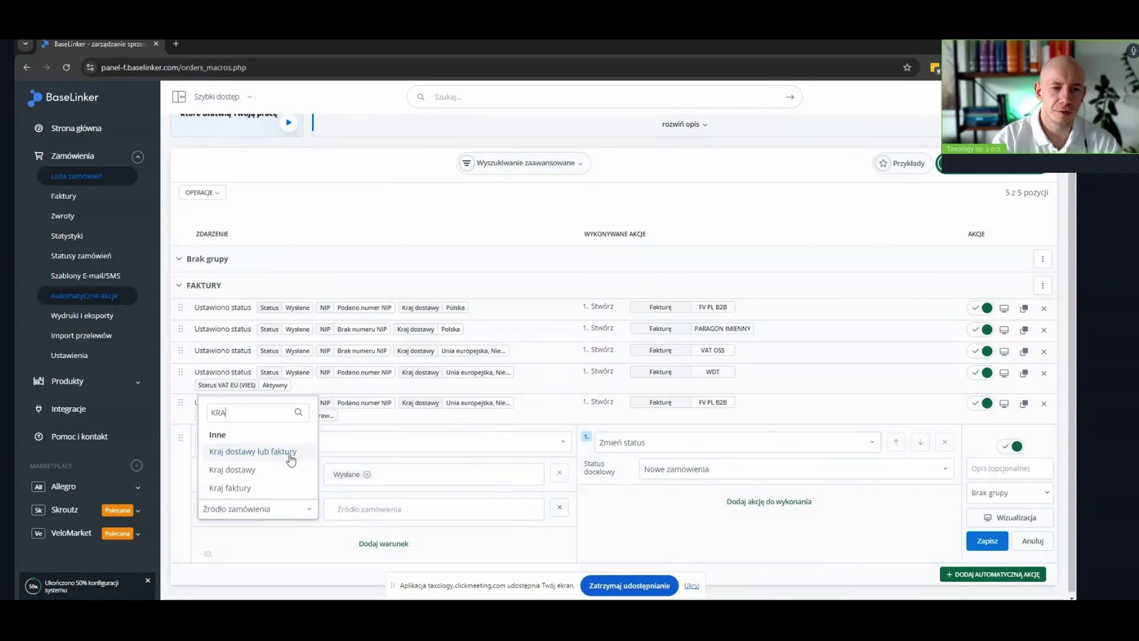
mouse_move(419, 503)
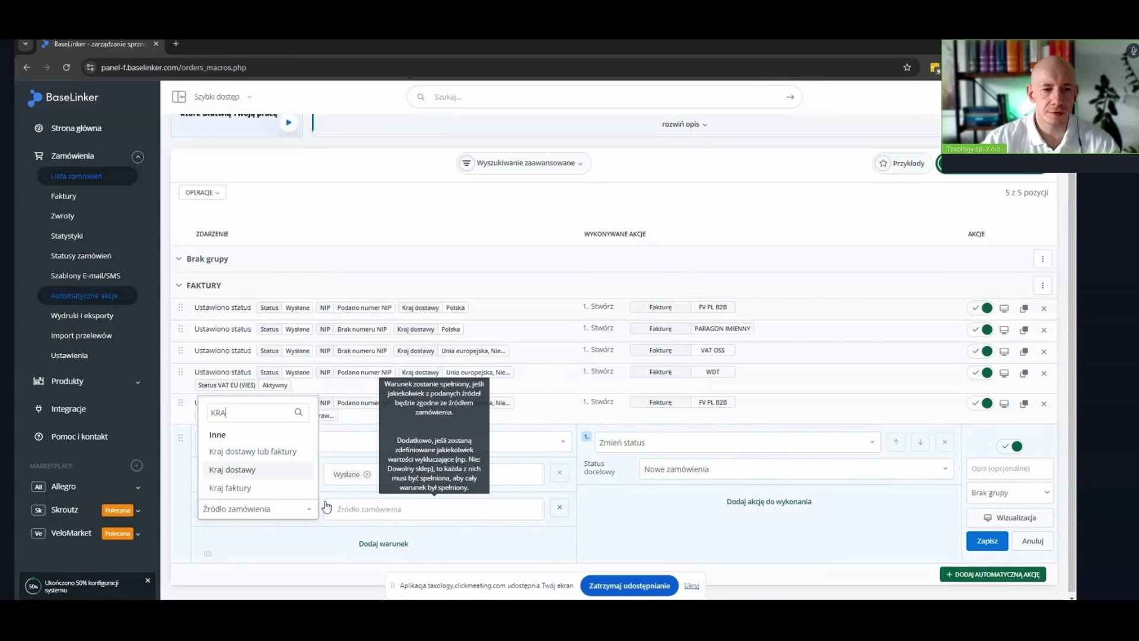
key("BackSpace")
key("BackSpace")
key("BackSpace")
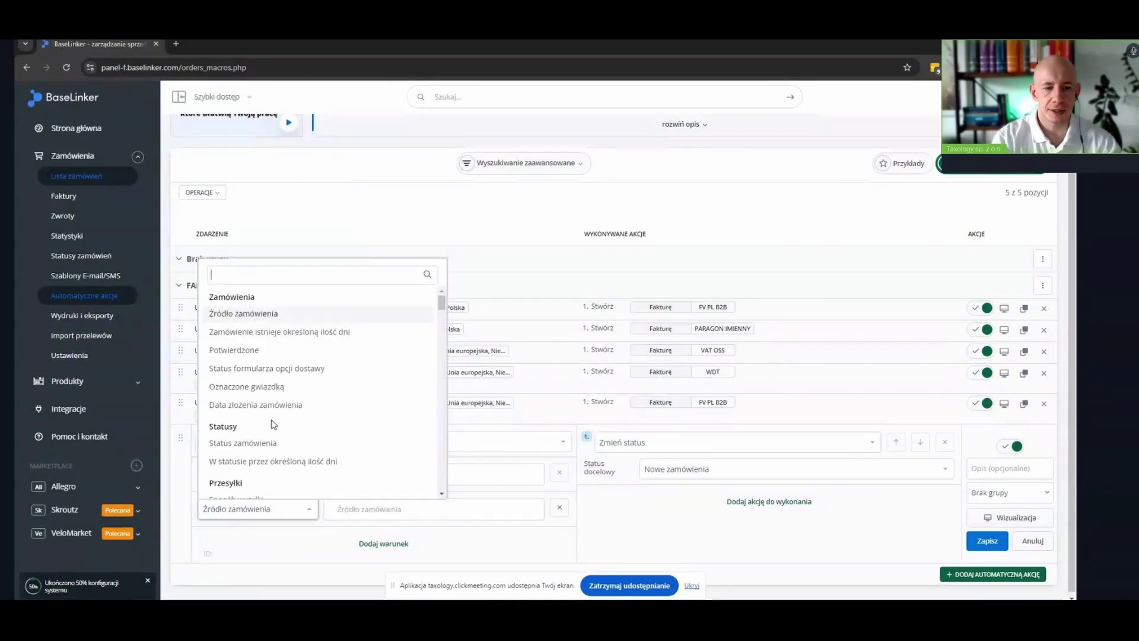
type("AMA")
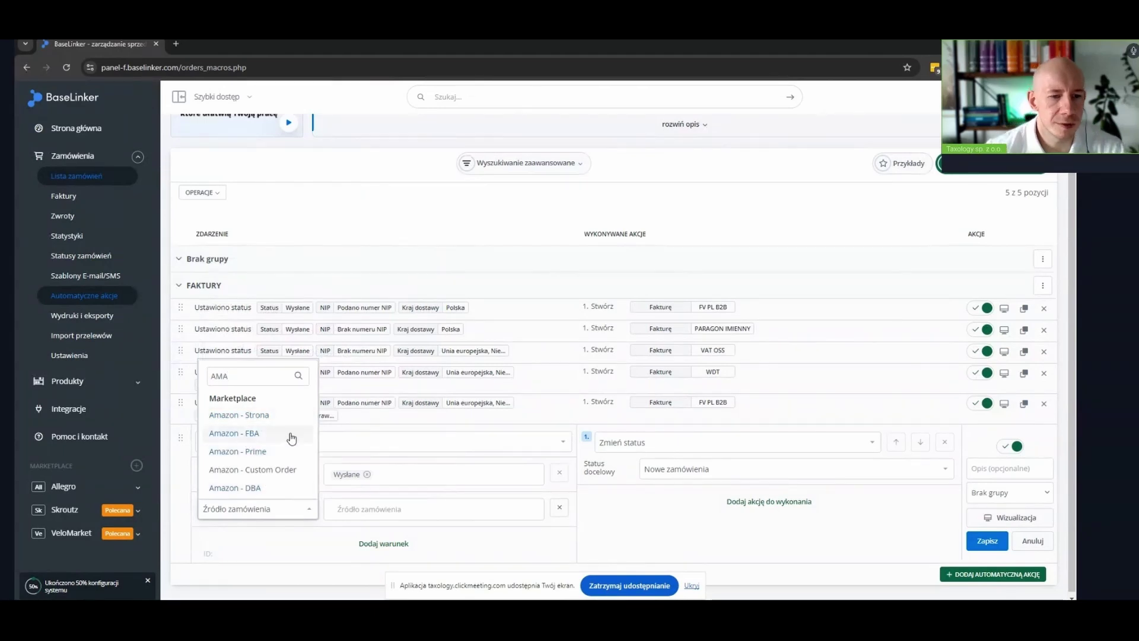
left_click(264, 434)
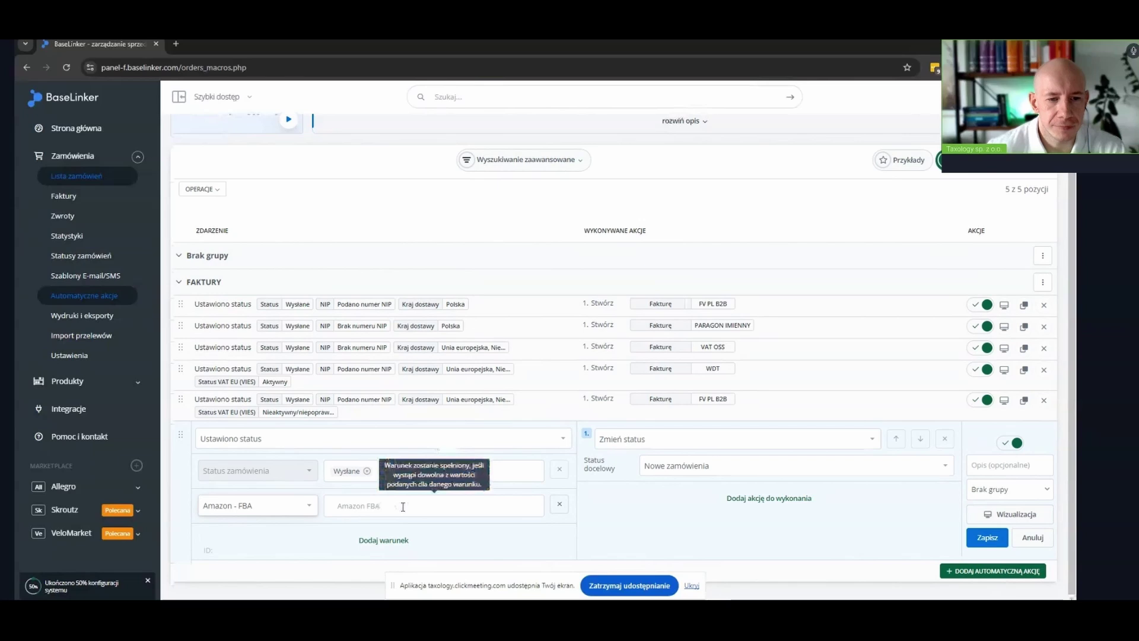
left_click(402, 506)
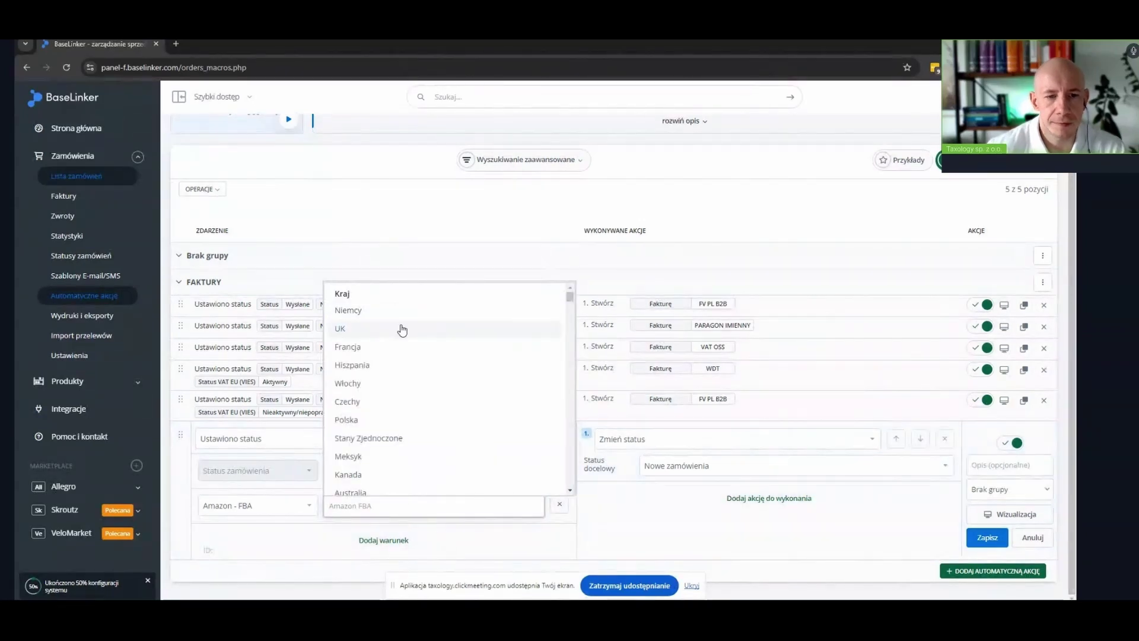
left_click(383, 310)
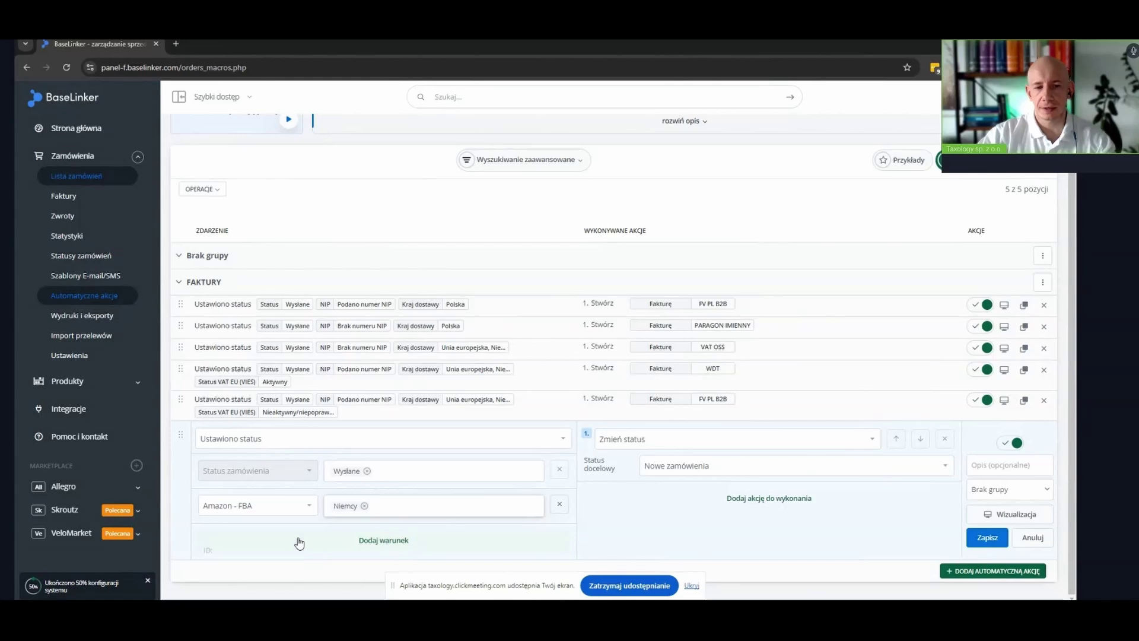
Set the rule's action to Wystaw fakturę using the FV DE numbering series
left_click(641, 440)
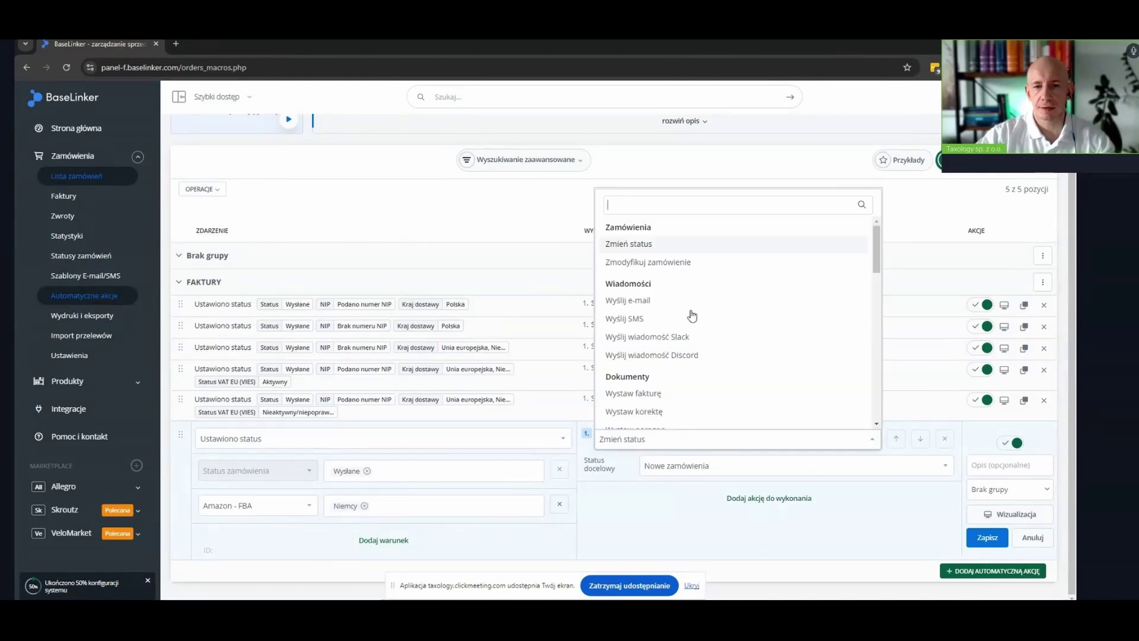
left_click(660, 394)
scroll(660, 394, "down", 2)
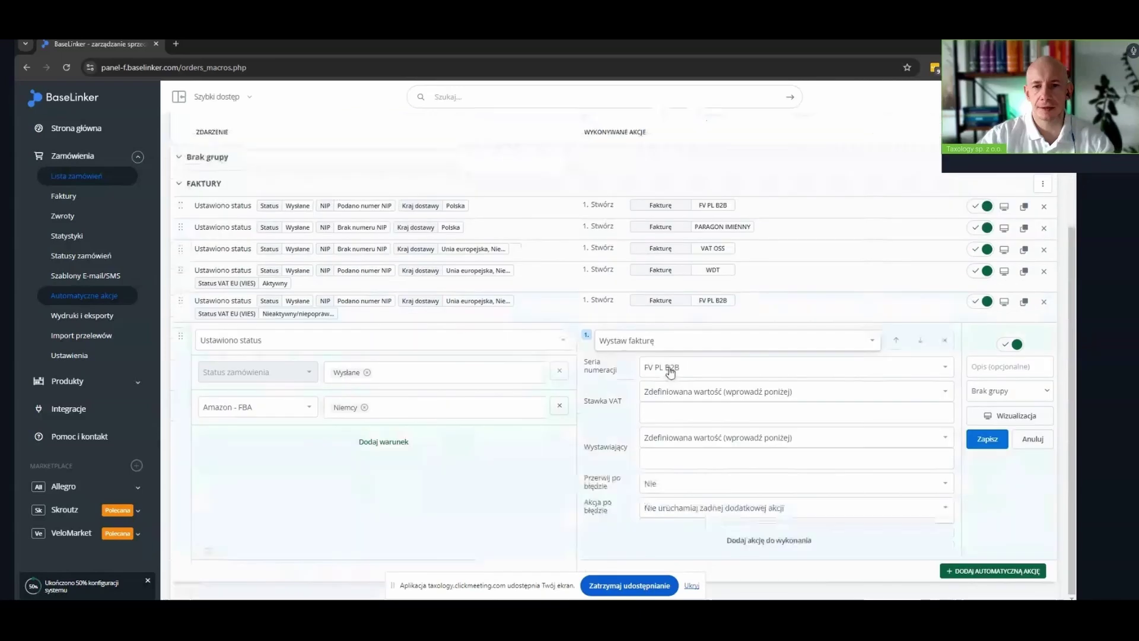
left_click(669, 369)
left_click(662, 450)
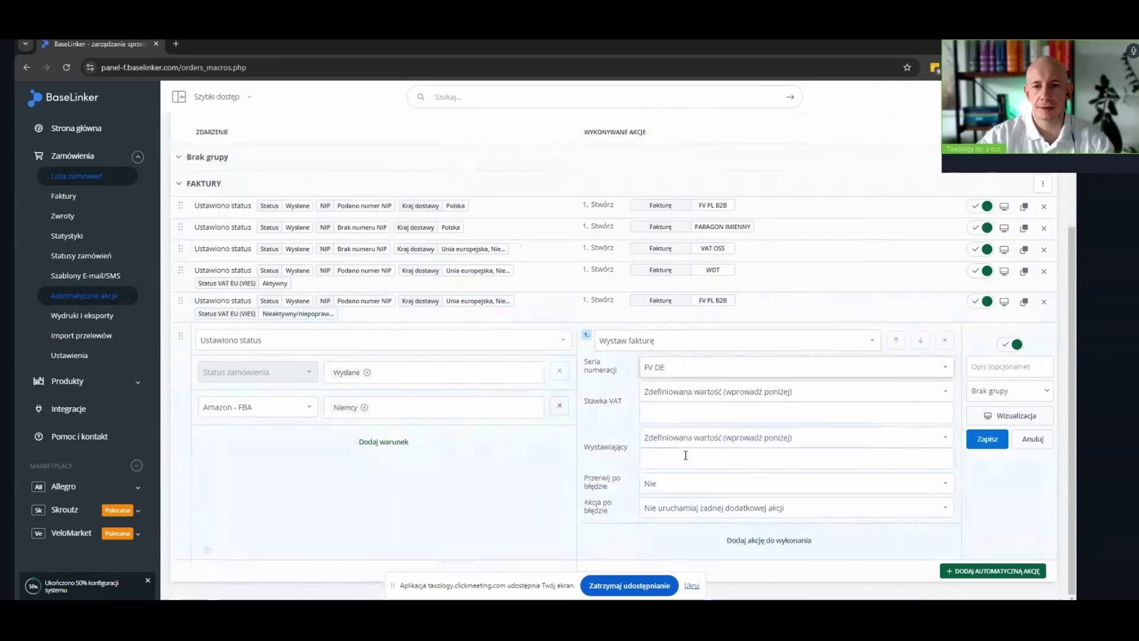
Take the VAT rate and issuer from the series, and add a third condition row
left_click(674, 392)
left_click(670, 411)
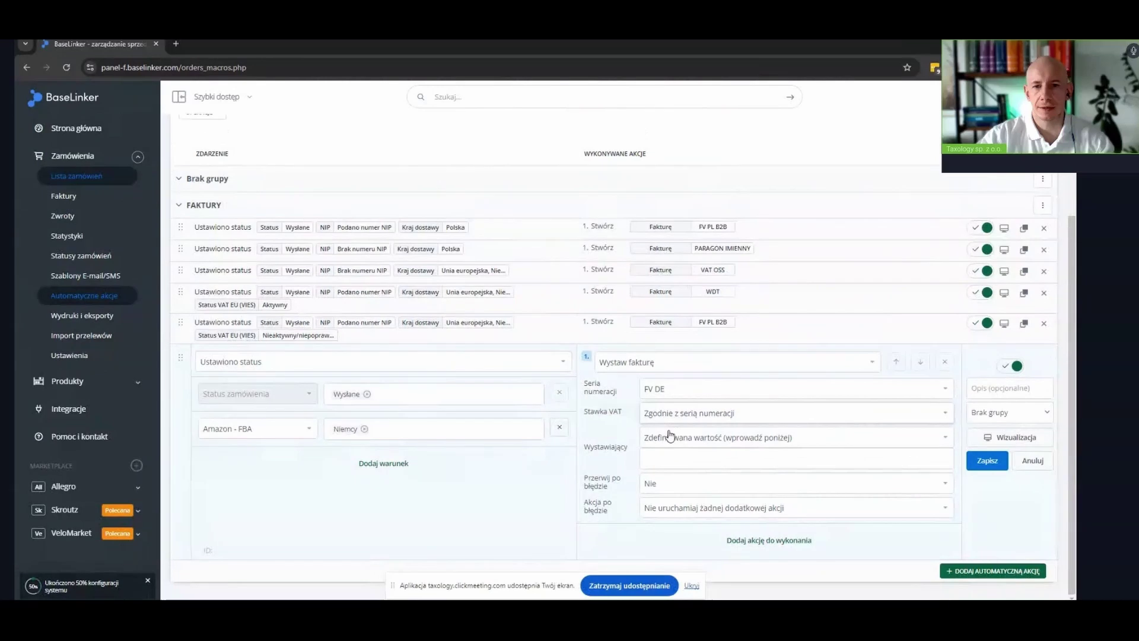
left_click(671, 437)
left_click(674, 462)
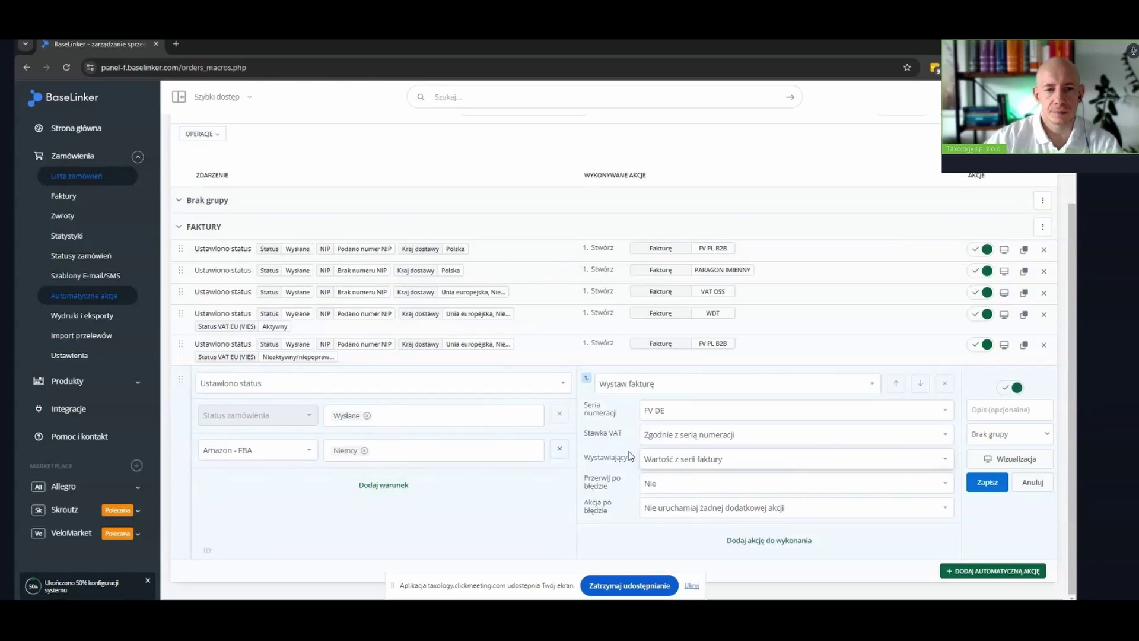
left_click(387, 487)
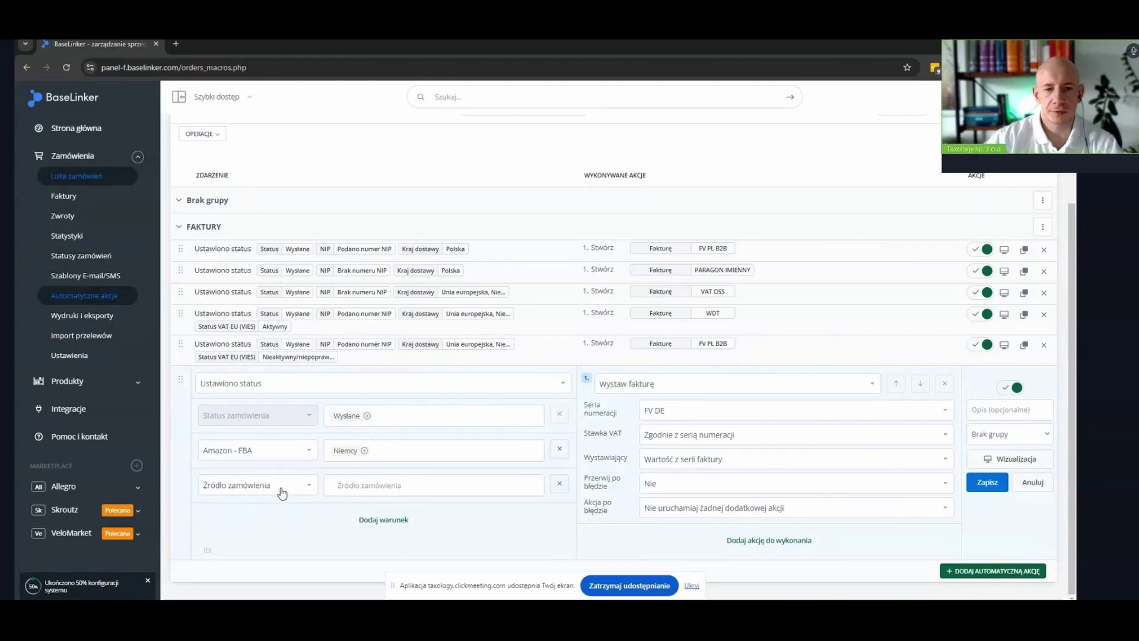
left_click(280, 492)
Add a NIP condition (Podano and Brak numeru NIP) and a Status VAT EU (VIES) condition
type("n")
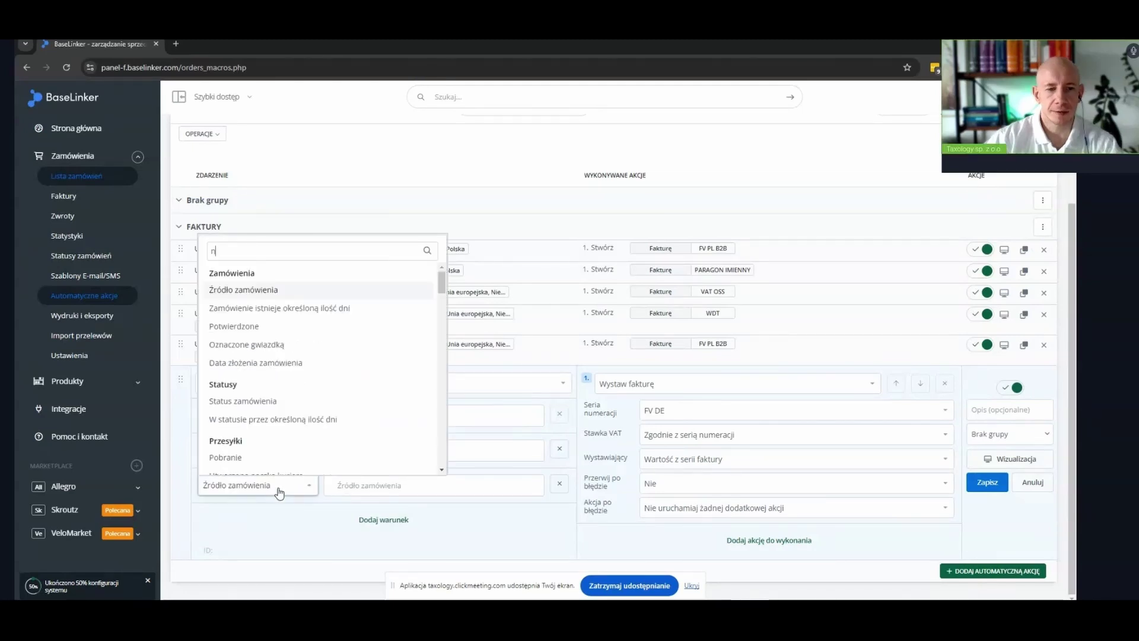
type("ip")
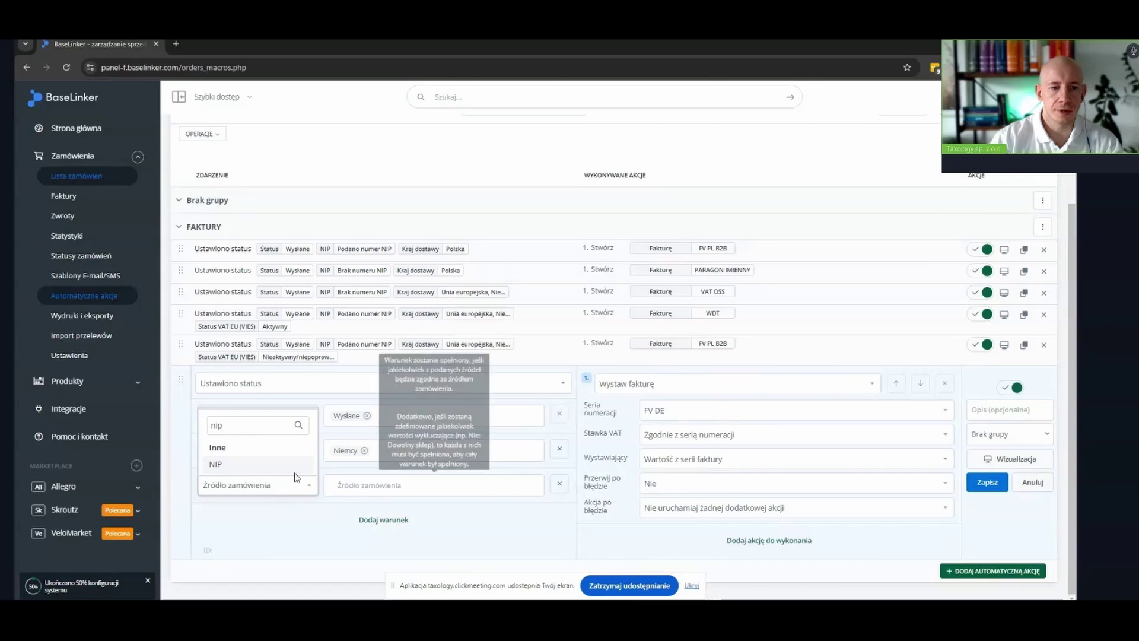
key("Return")
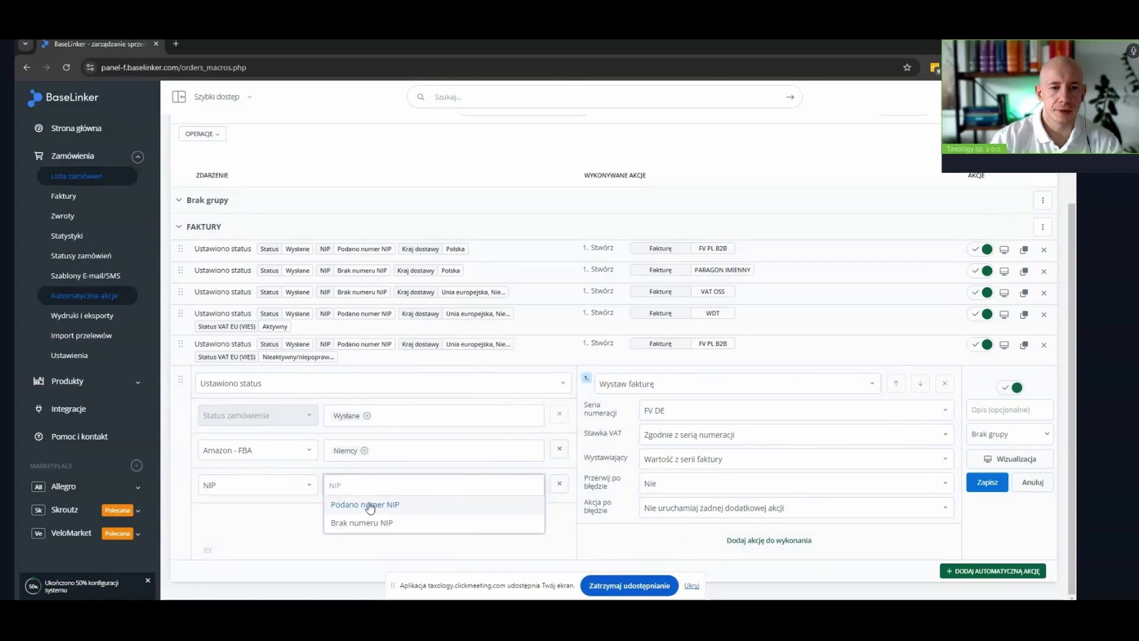
left_click(369, 502)
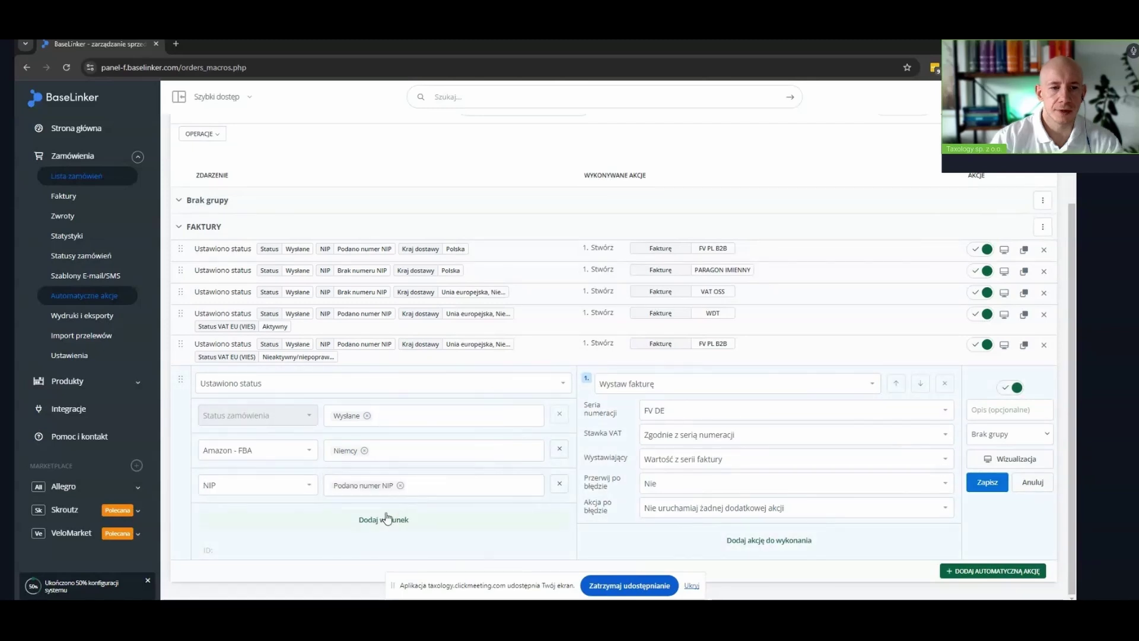
left_click(387, 519)
left_click(279, 509)
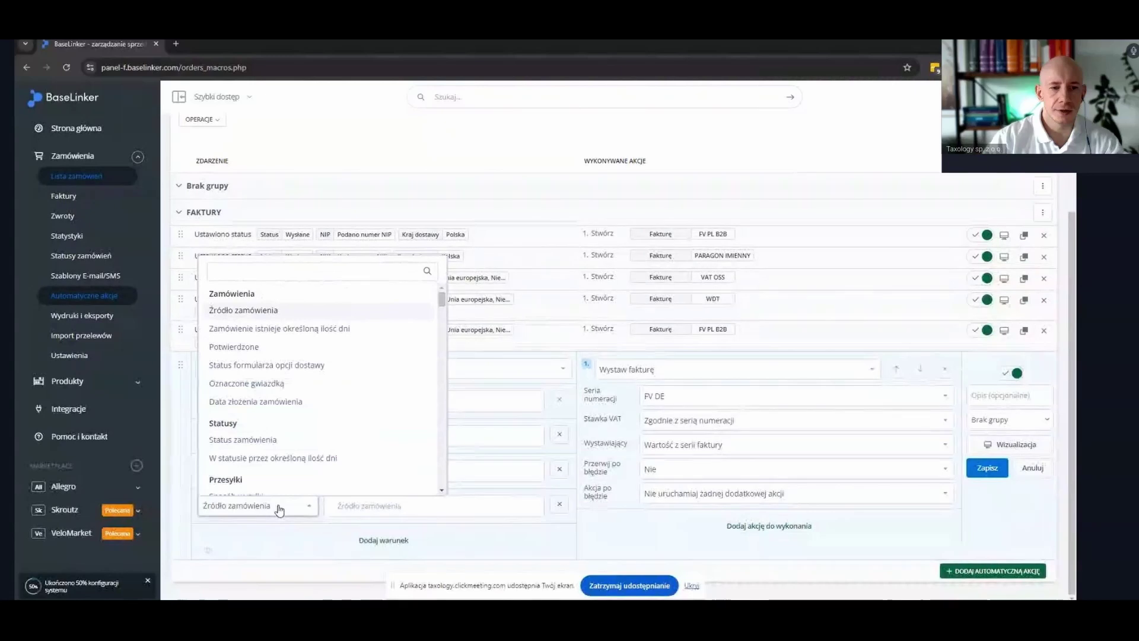
type("VIE")
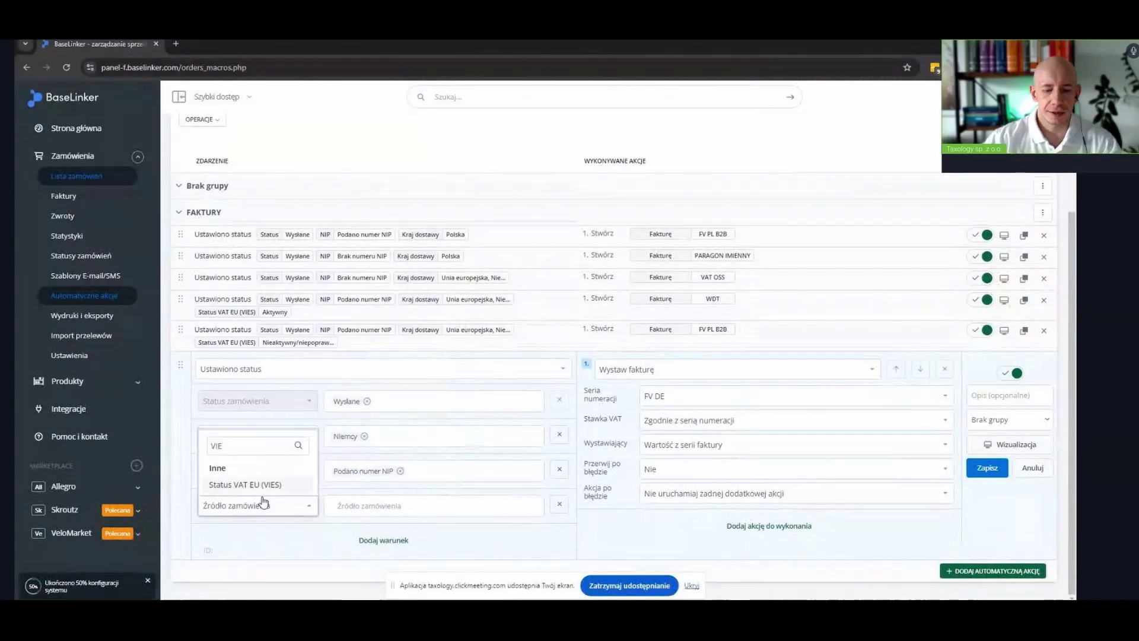
left_click(261, 485)
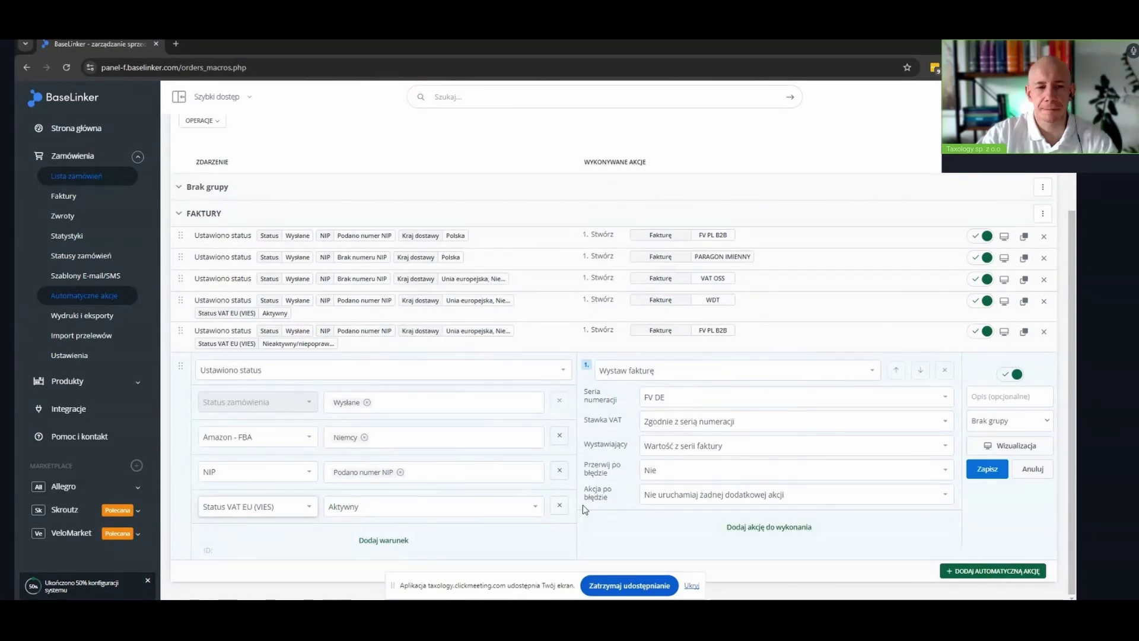
left_click(394, 472)
left_click(389, 502)
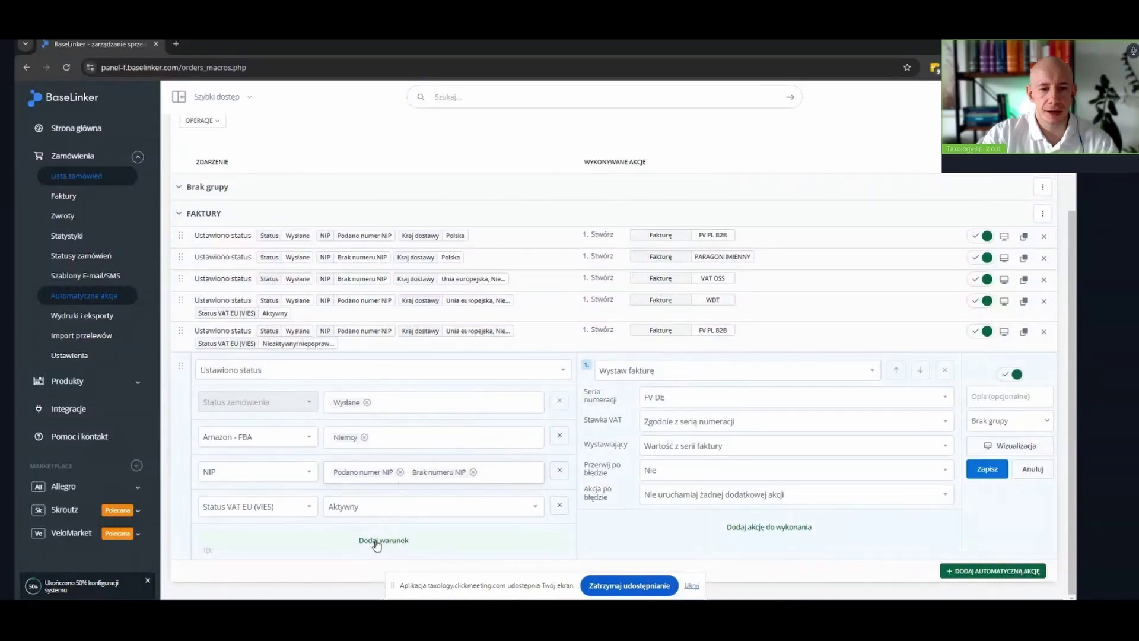
Add a Kraj dostawy condition for Unia europejska, excluding Niemcy
left_click(376, 542)
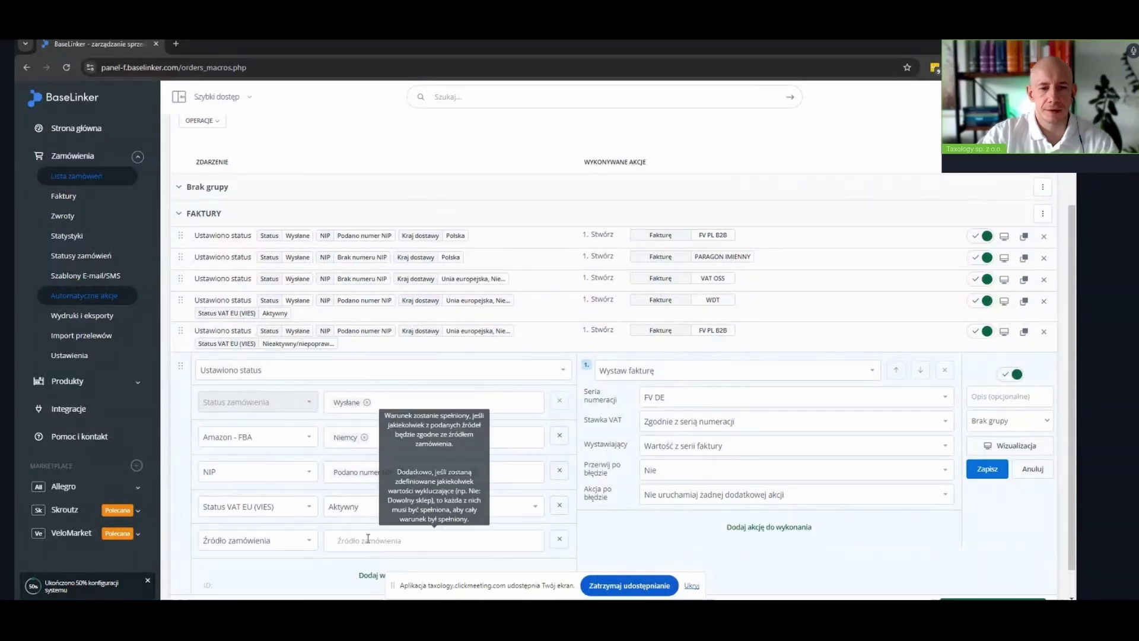
left_click(275, 540)
type("KRAJ")
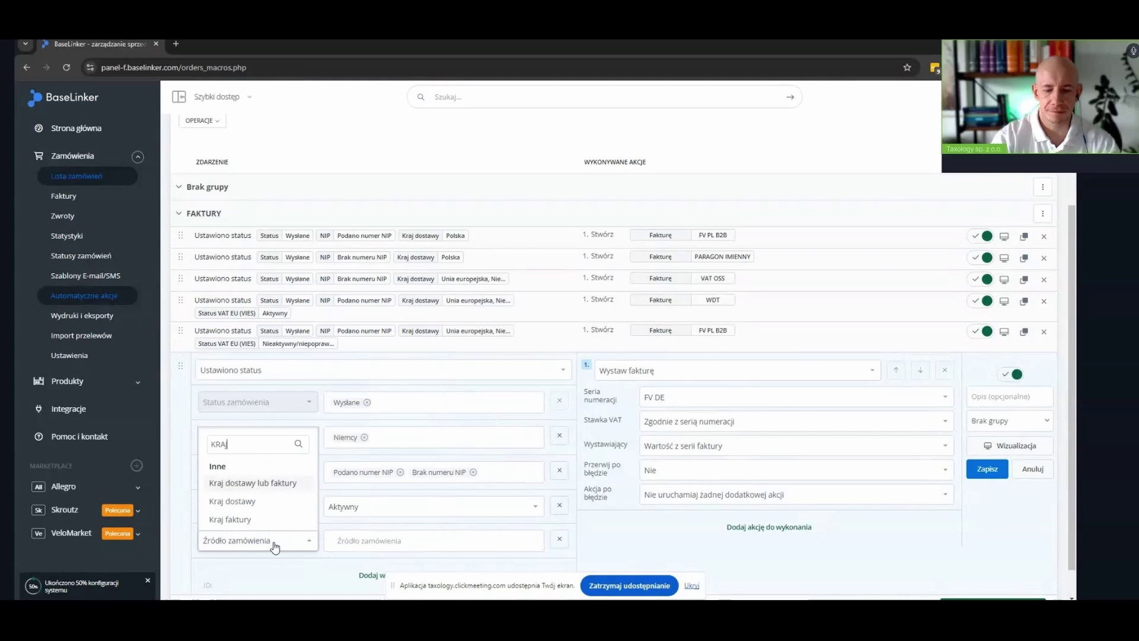
left_click(255, 502)
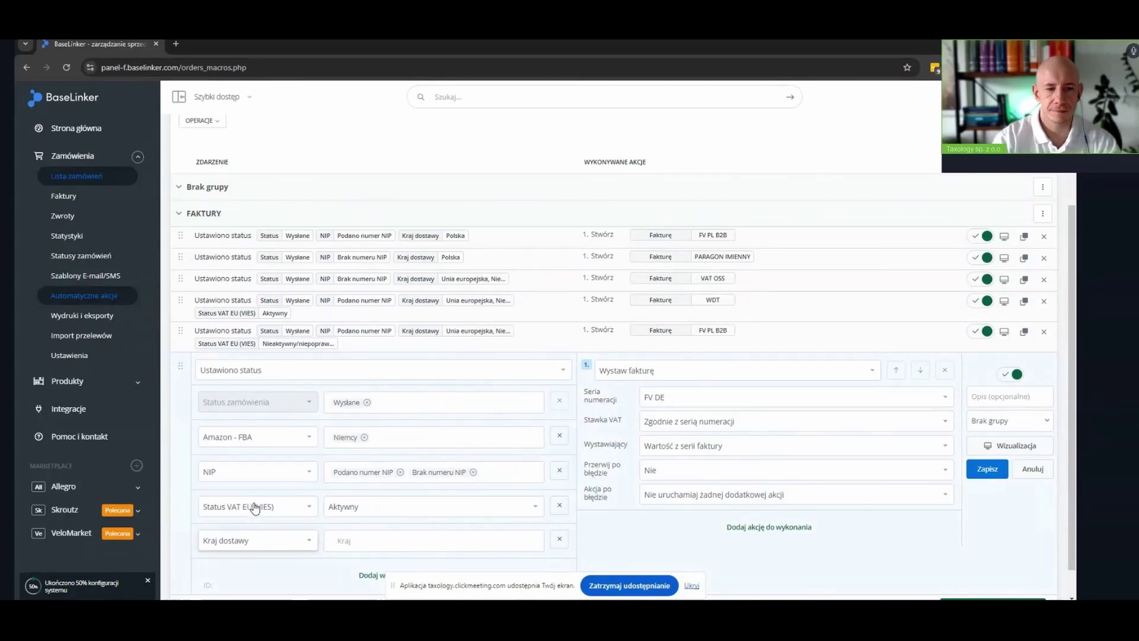
left_click(377, 540)
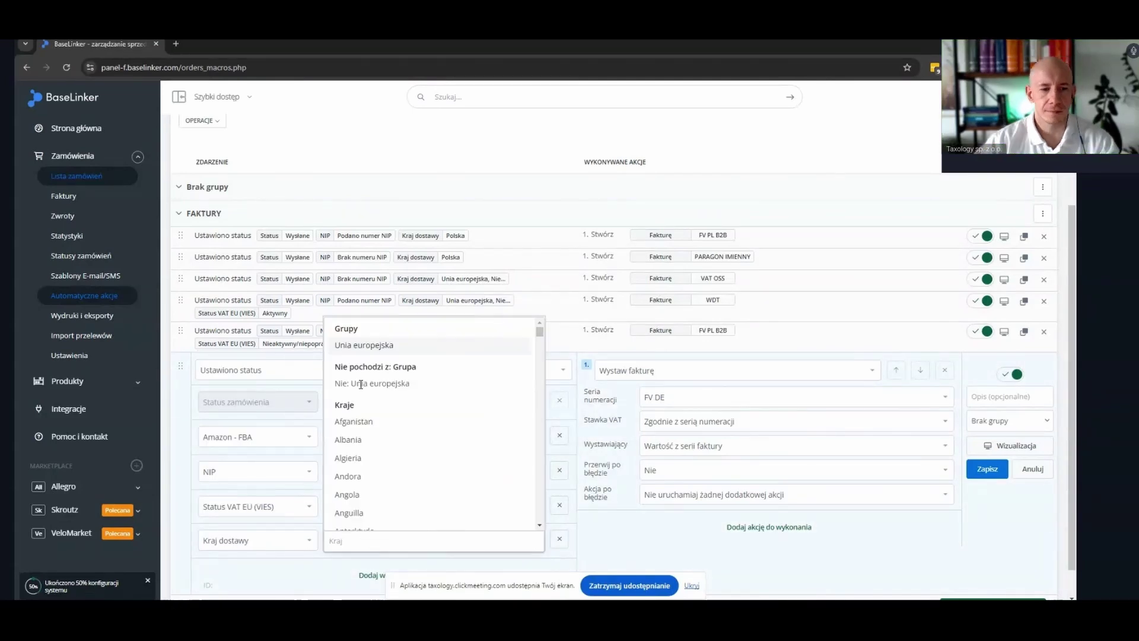
left_click(364, 346)
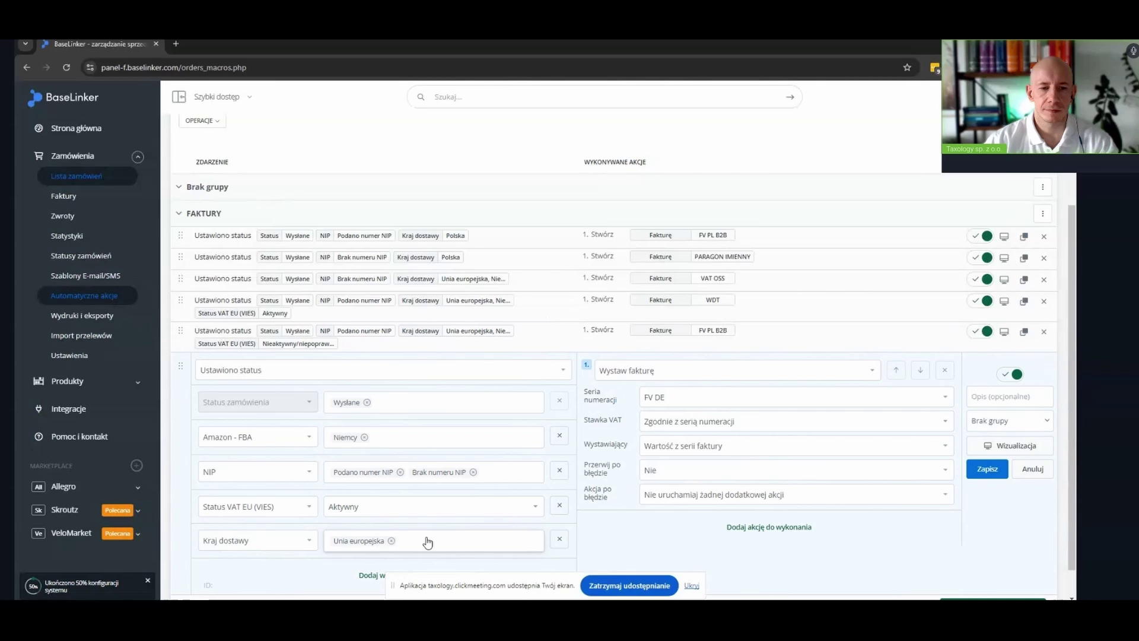
left_click(482, 540)
type("niE")
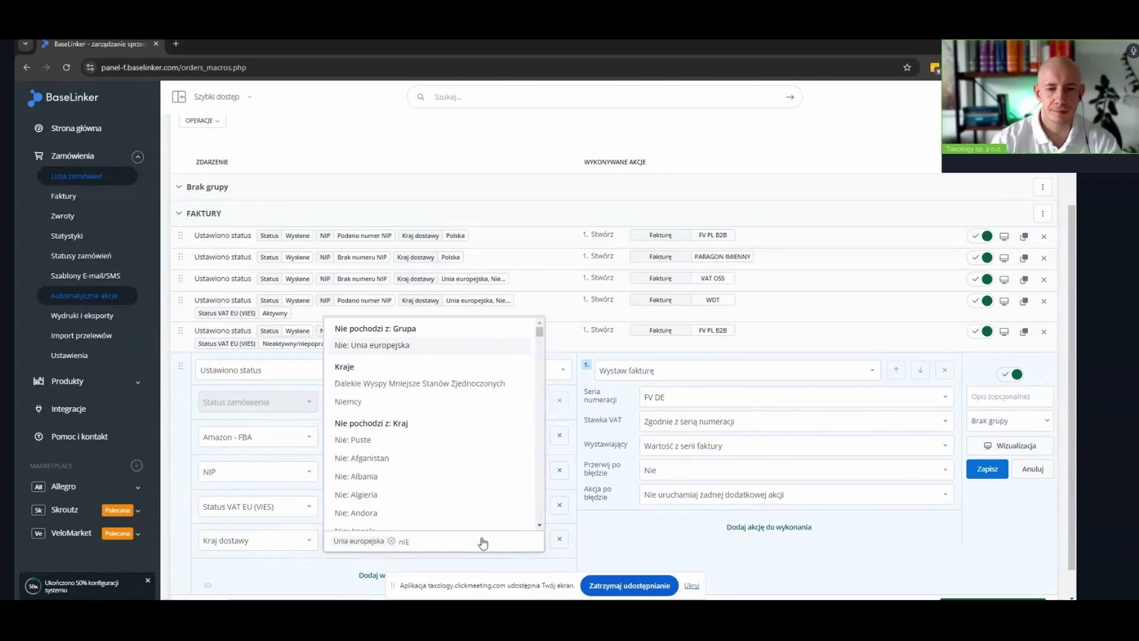
type(": NI")
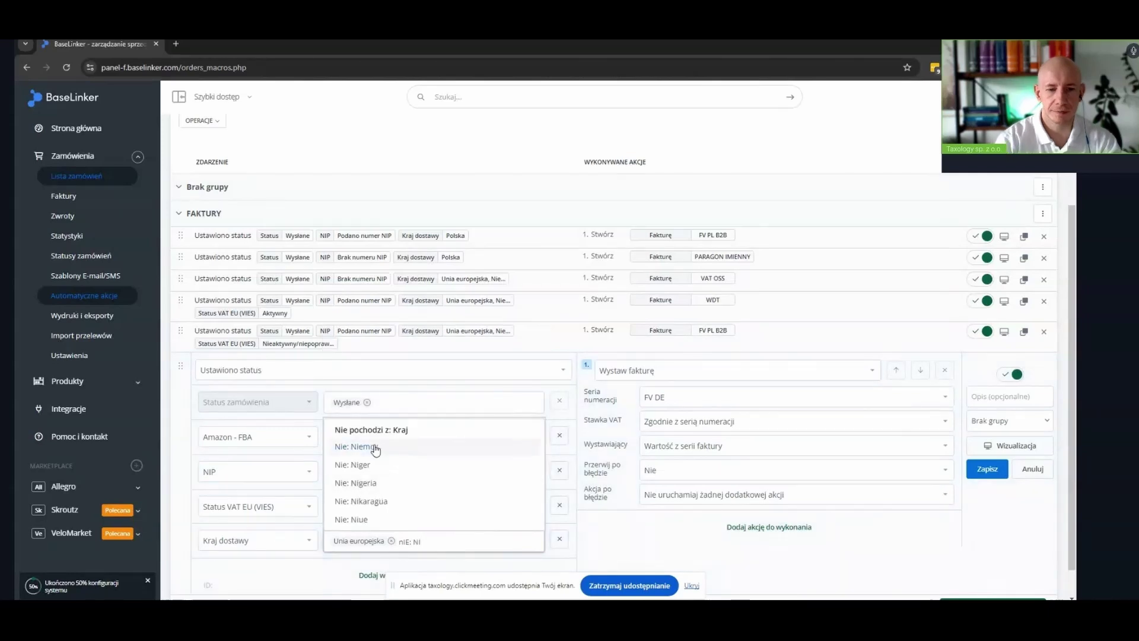
left_click(373, 446)
Switch the invoice series to VAT OSS, drop Podano numer NIP, and save the rule
left_click(663, 398)
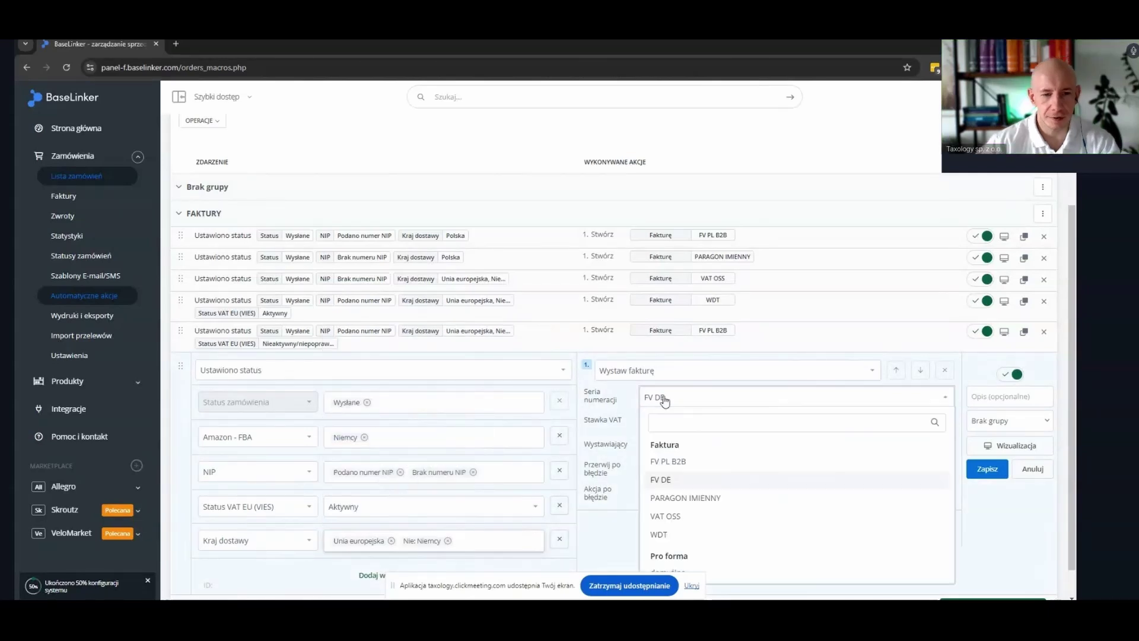
left_click(685, 516)
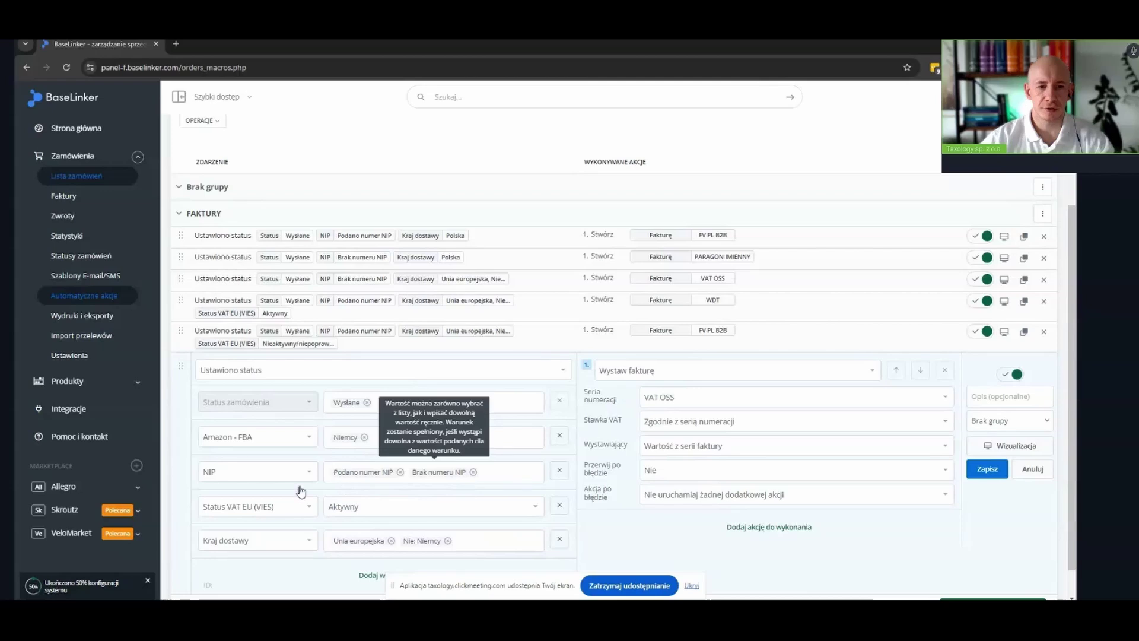
left_click(400, 473)
left_click(606, 512)
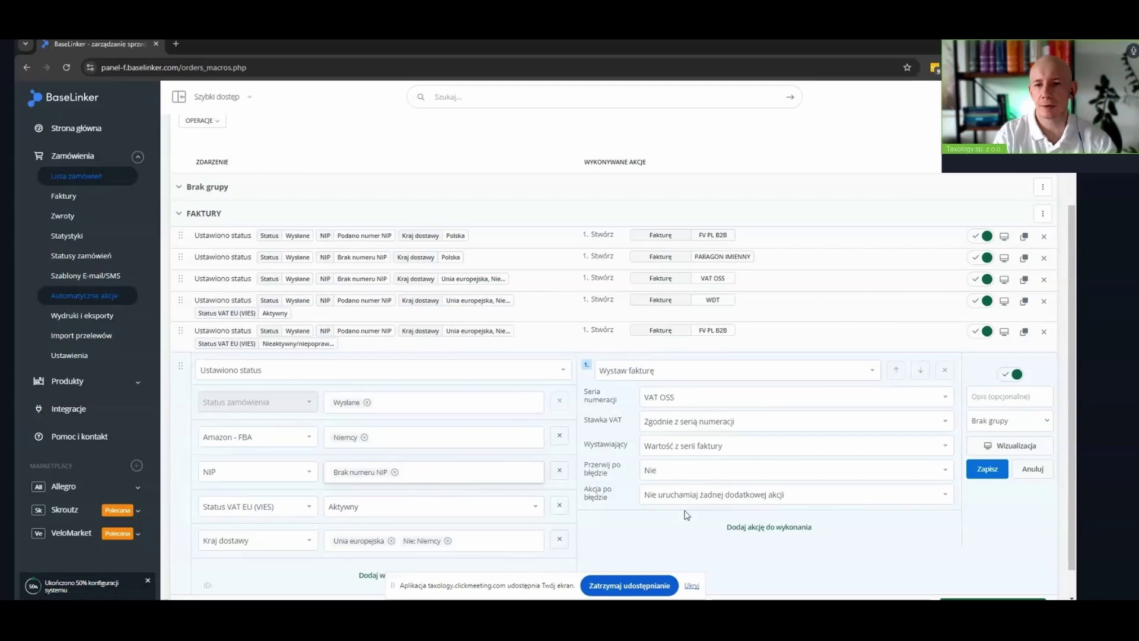
left_click(988, 470)
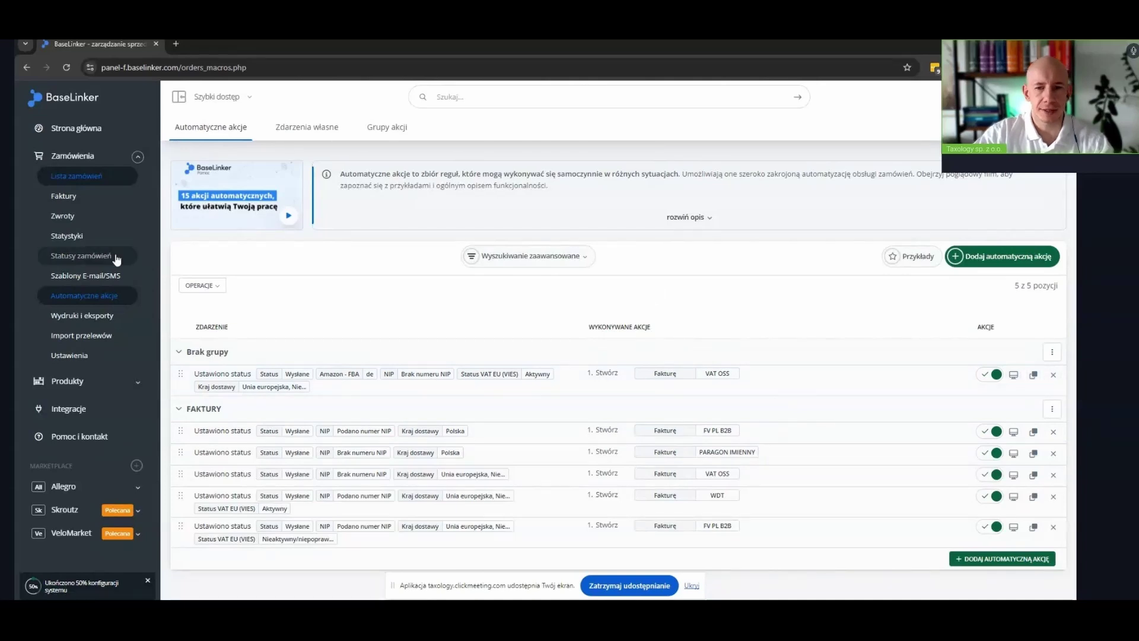
Open the invoice sales register and choose XML (Comarch Optima) as the export format
left_click(59, 199)
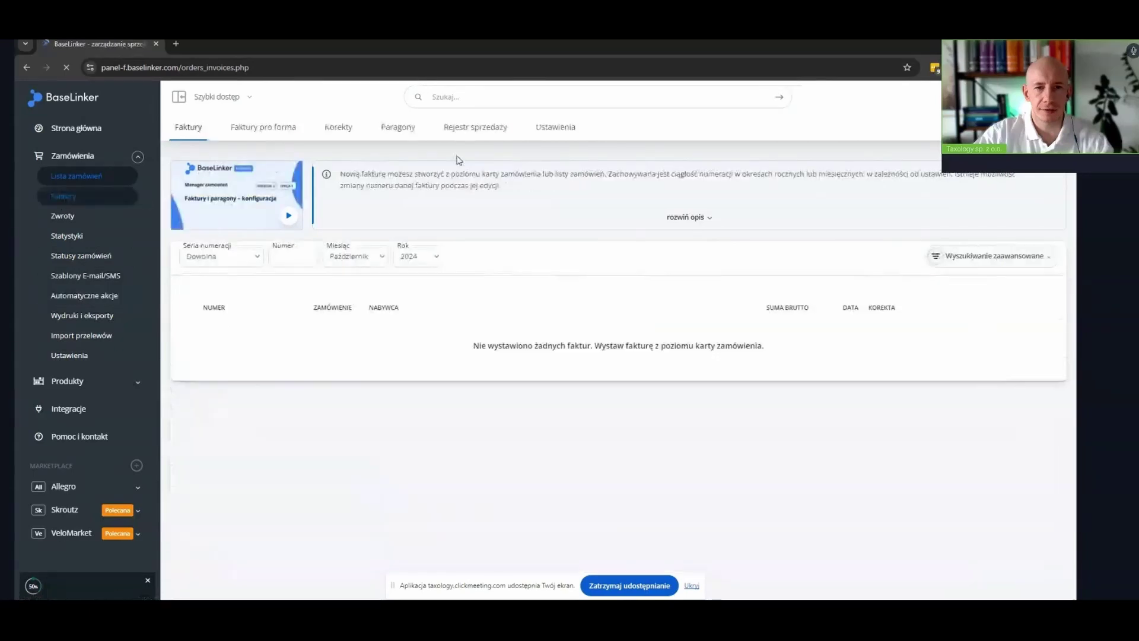
left_click(481, 131)
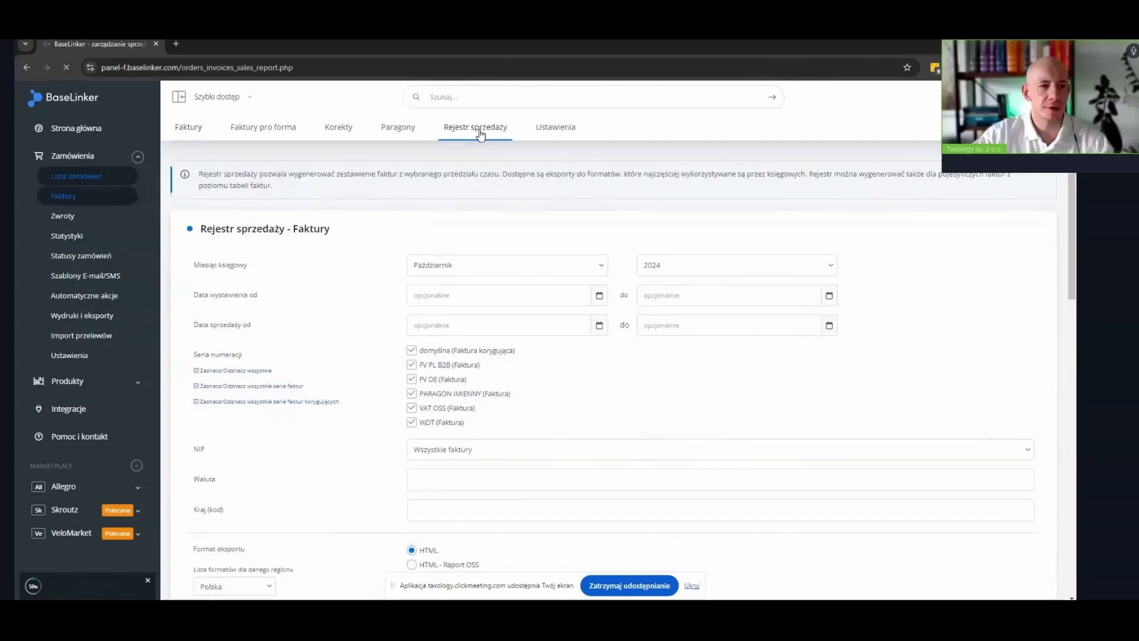
scroll(338, 330, "down", 5)
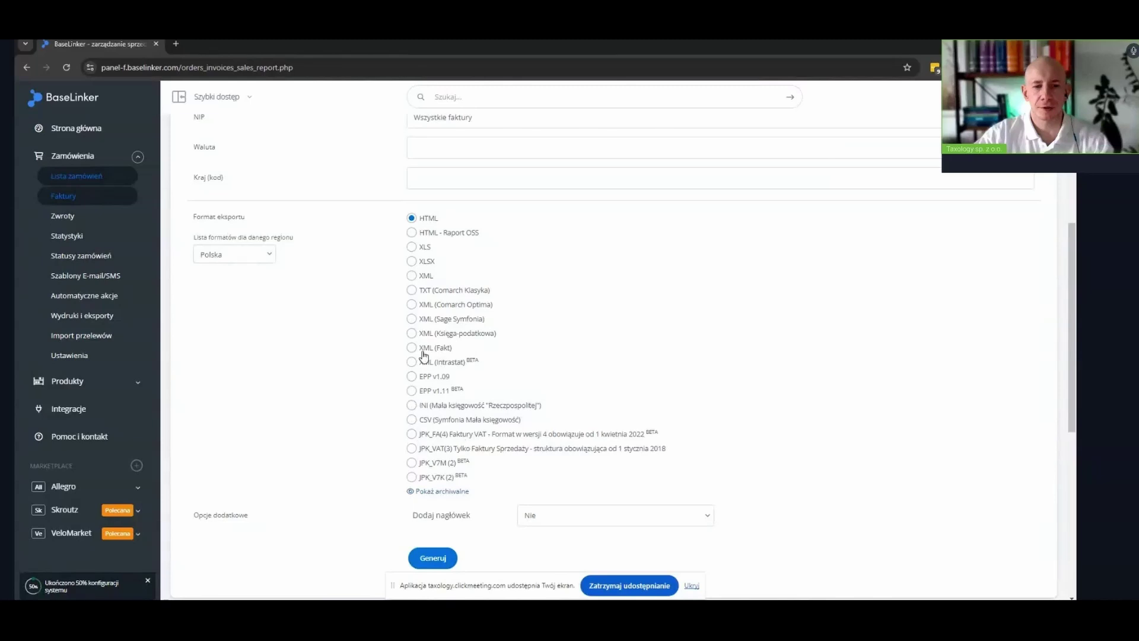
left_click(412, 305)
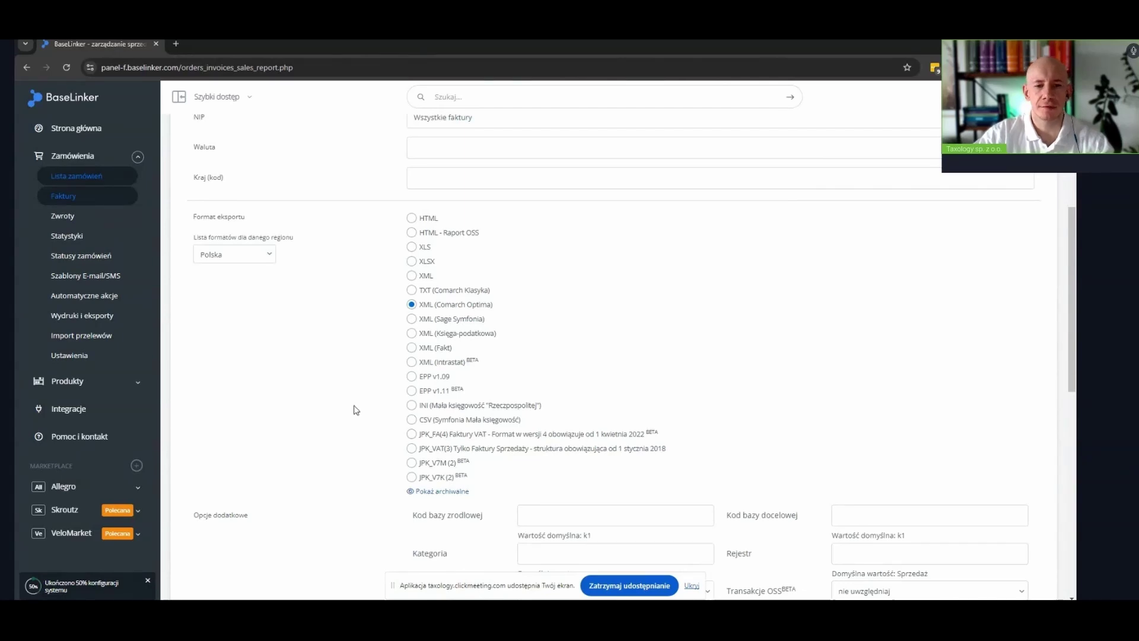
scroll(354, 410, "up", 5)
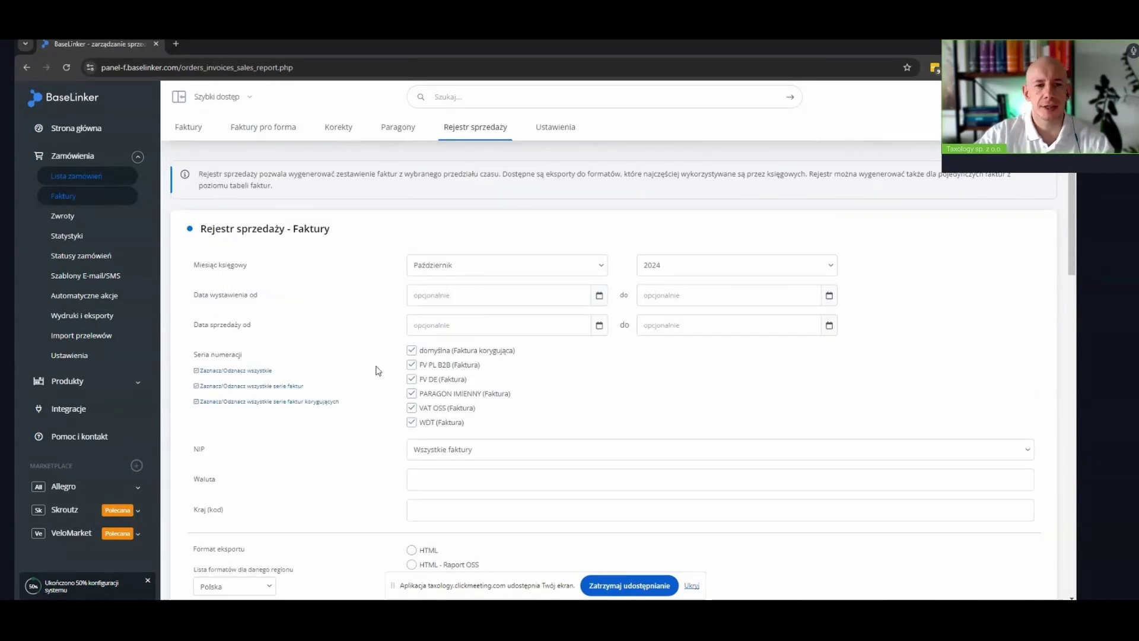
scroll(380, 360, "down", 1)
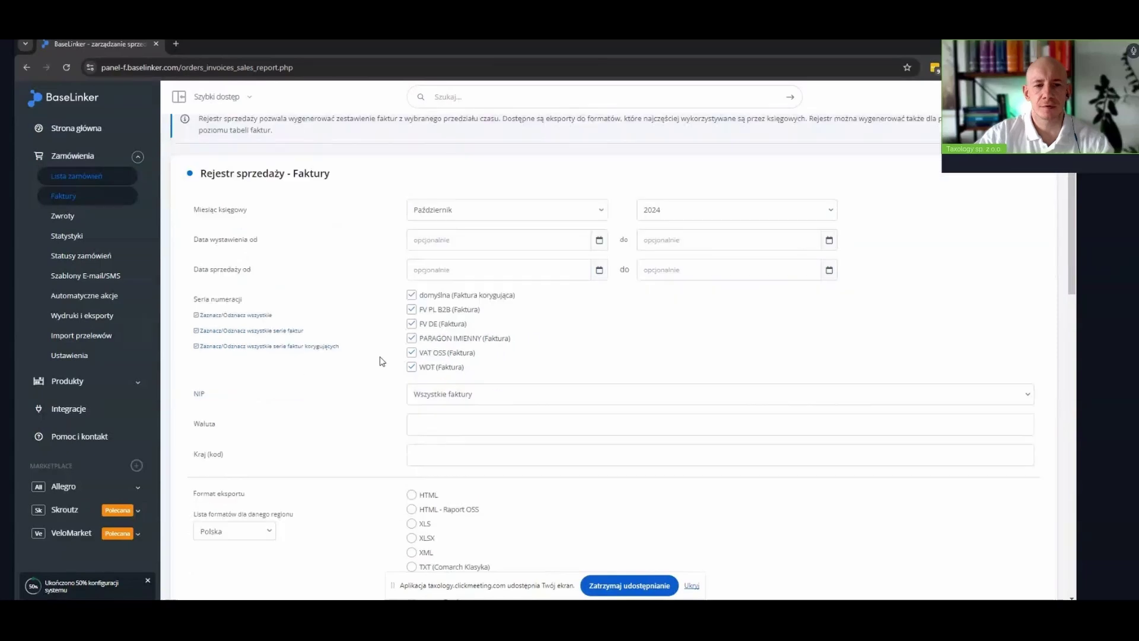
Set the accounting month to Wrzesień and untick all numbering series
left_click(457, 219)
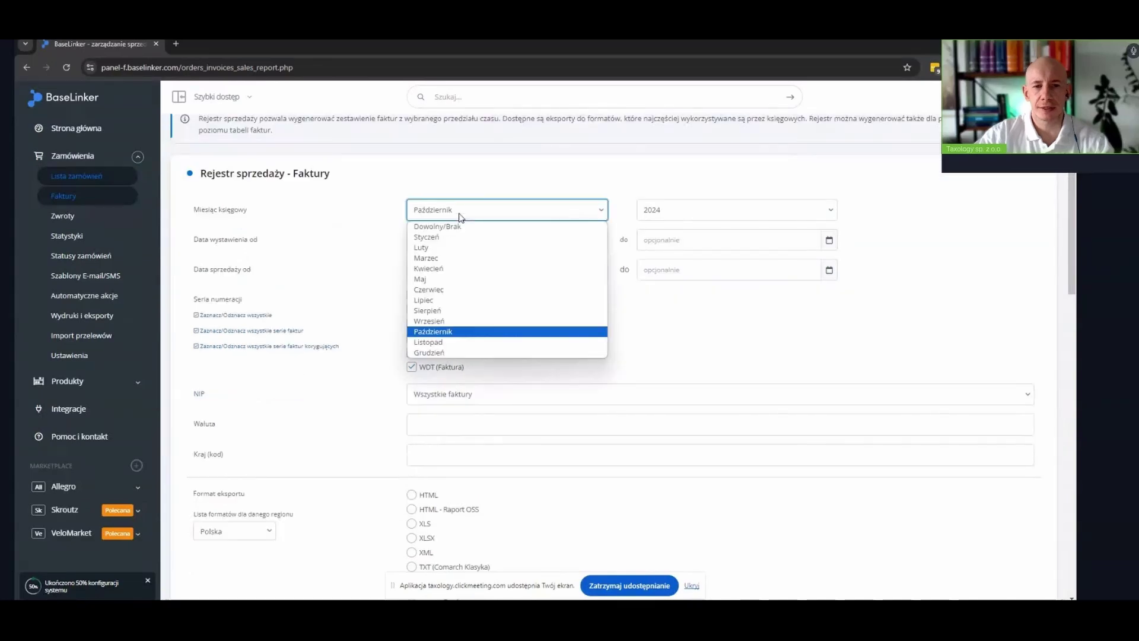
left_click(445, 322)
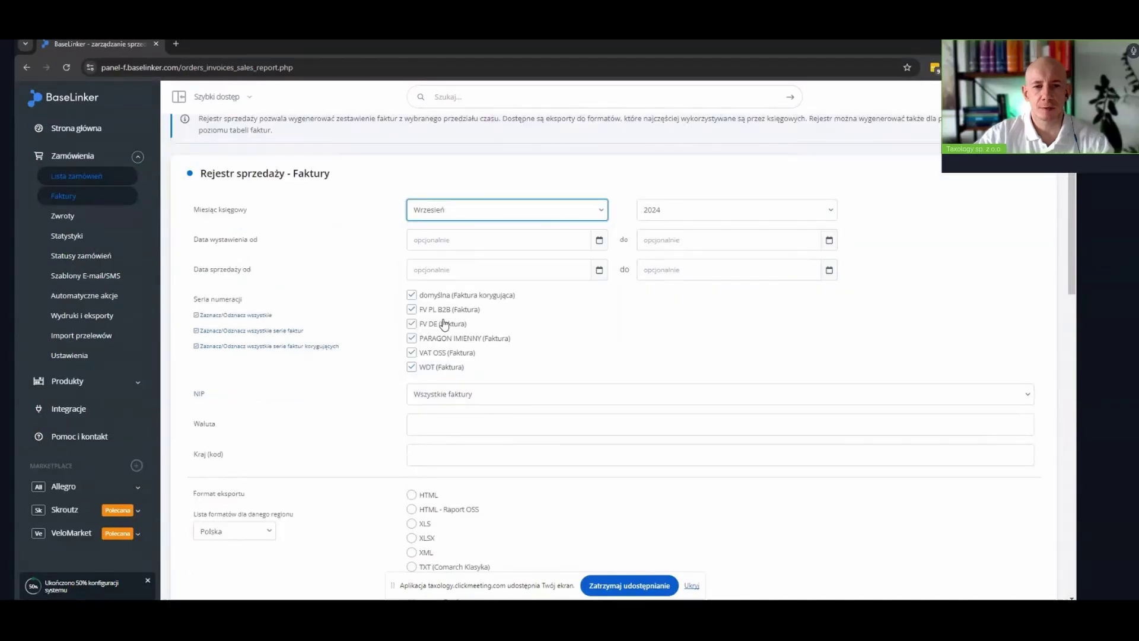
left_click(218, 321)
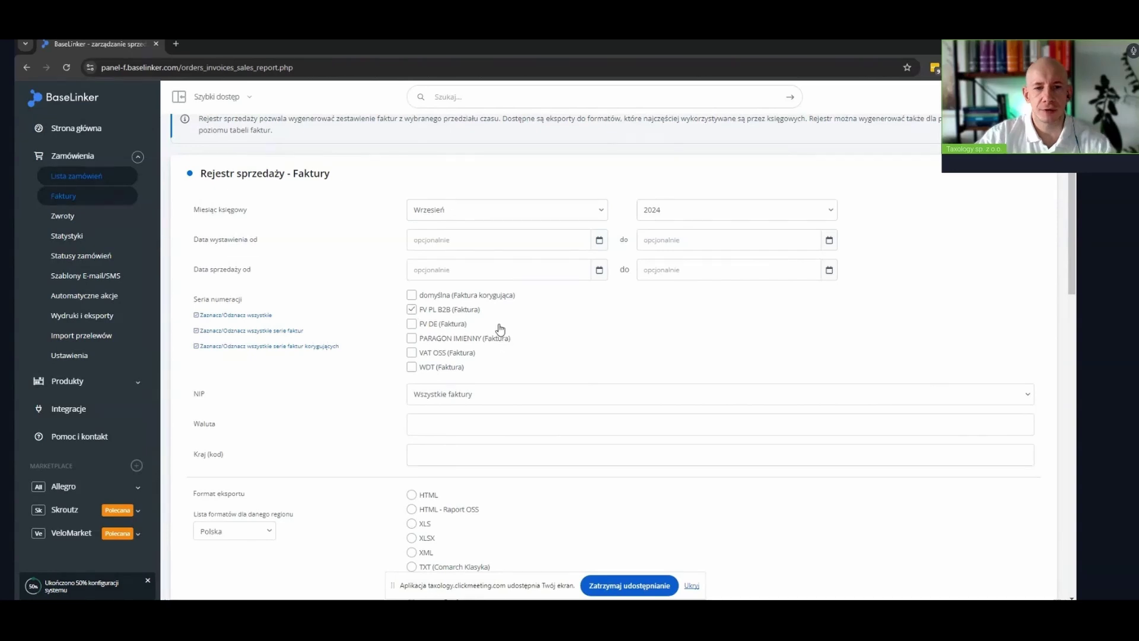
Leave only the VAT OSS (Faktura) series ticked and choose the HTML - Raport OSS format
scroll(493, 326, "down", 1)
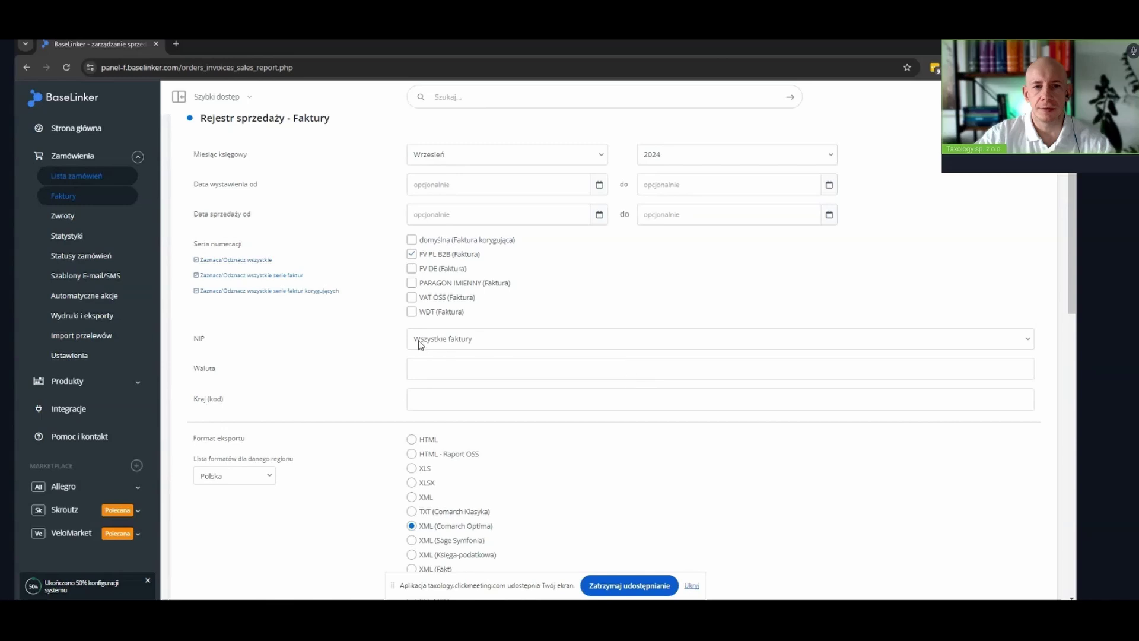
scroll(344, 335, "up", 1)
left_click(410, 310)
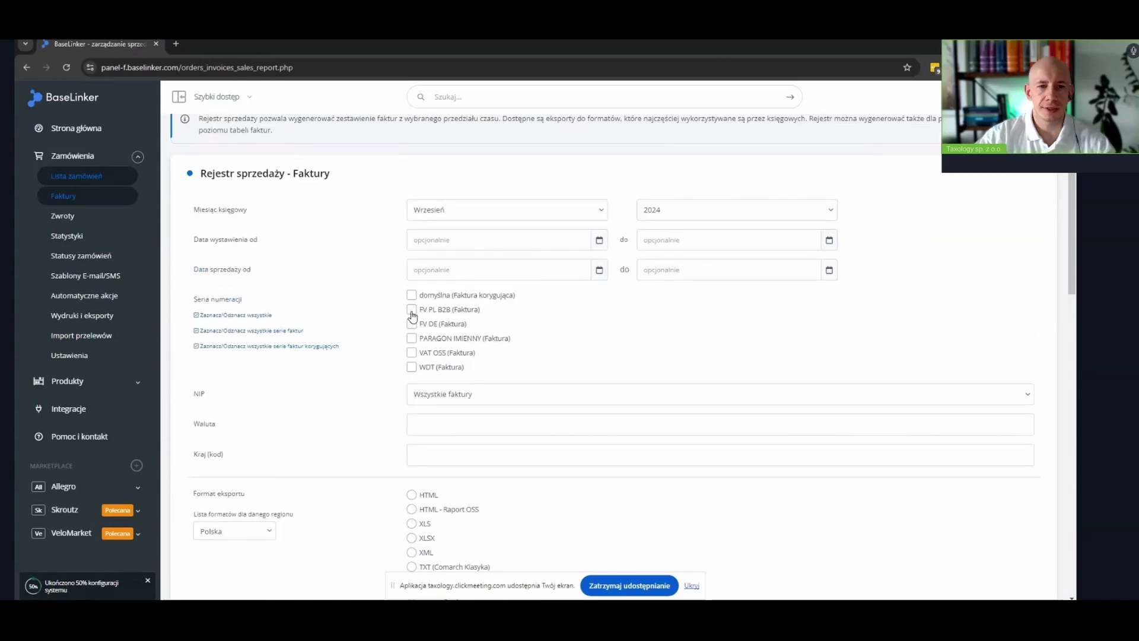
left_click(412, 339)
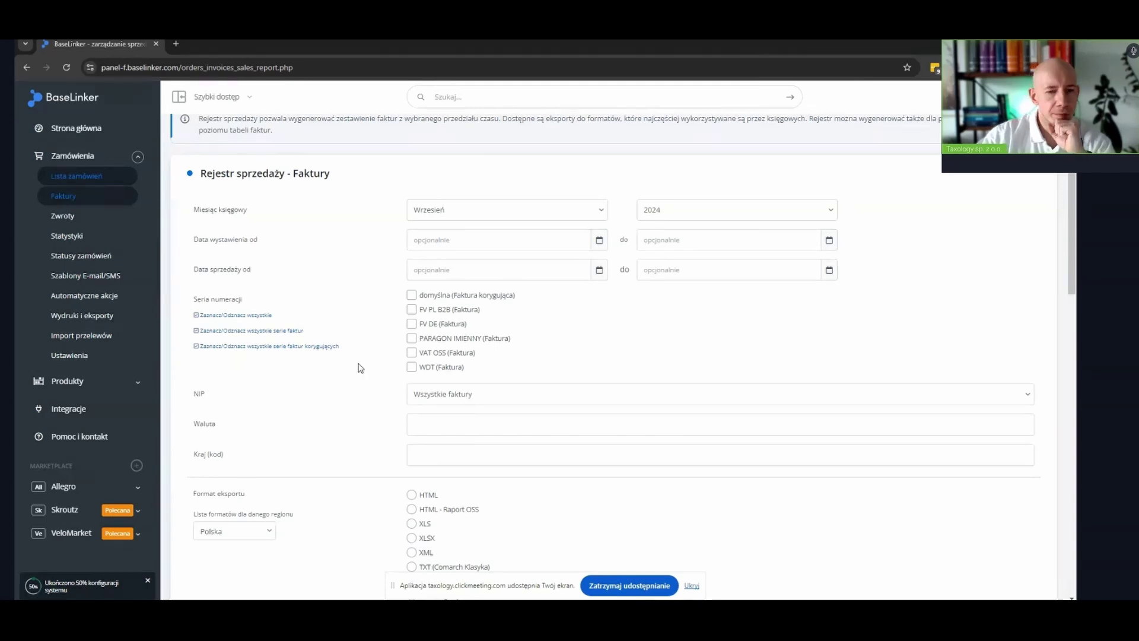
scroll(386, 439, "down", 2)
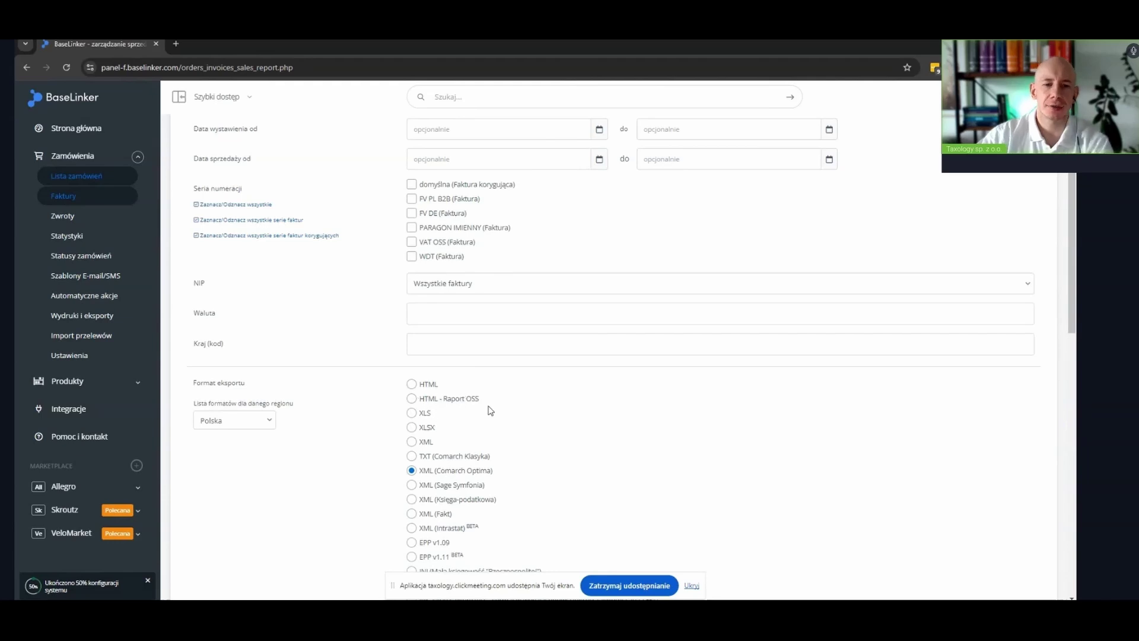
scroll(451, 408, "up", 1)
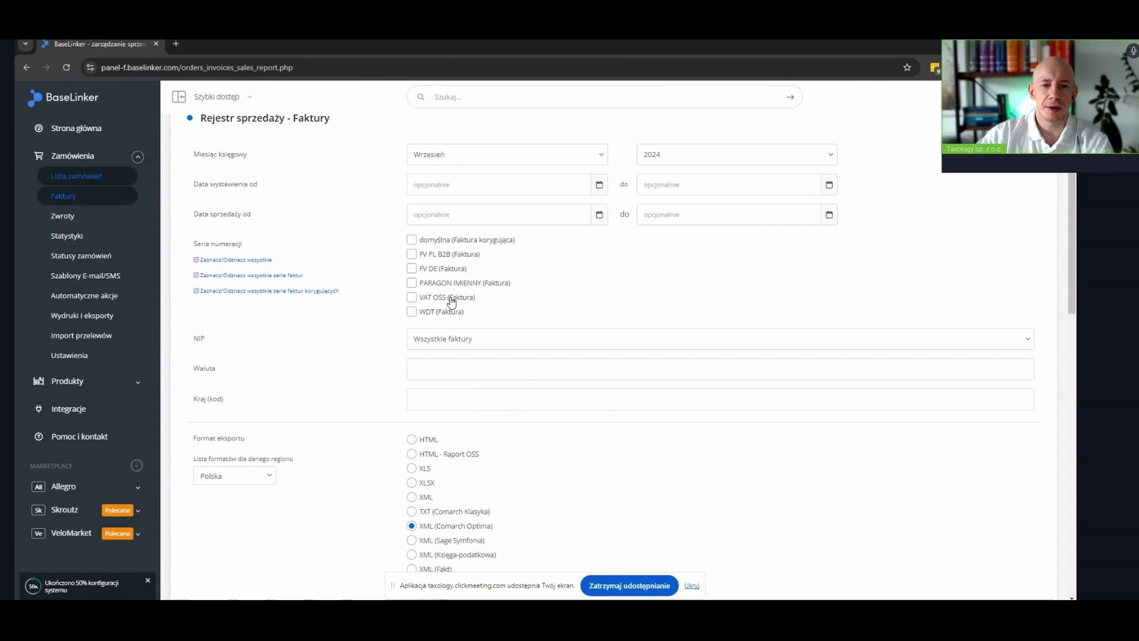
left_click(413, 298)
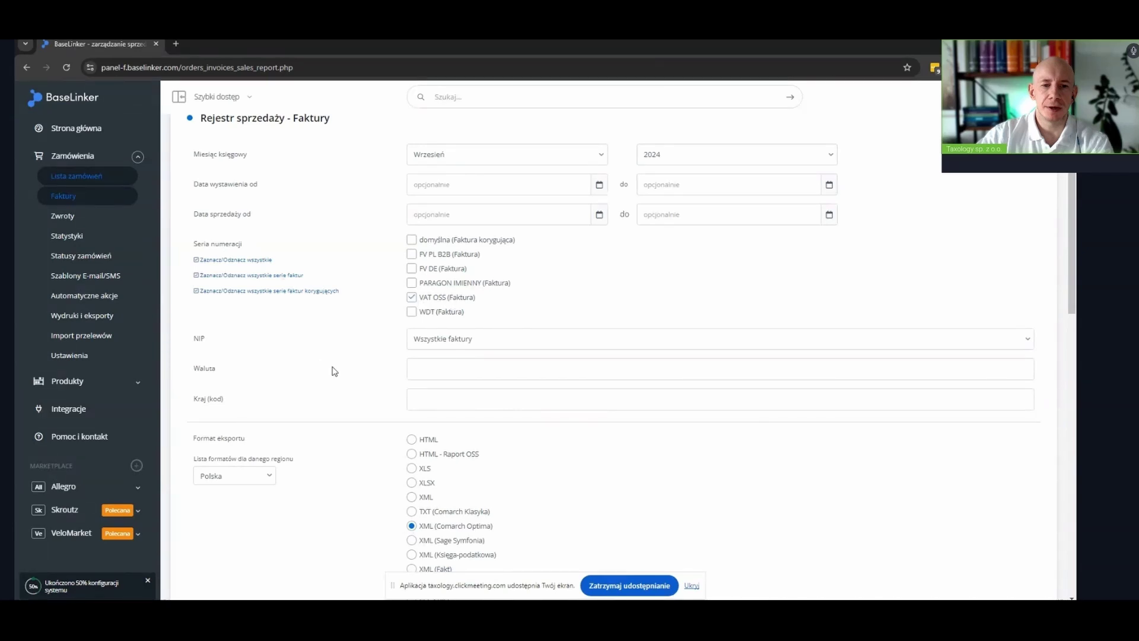
left_click(412, 454)
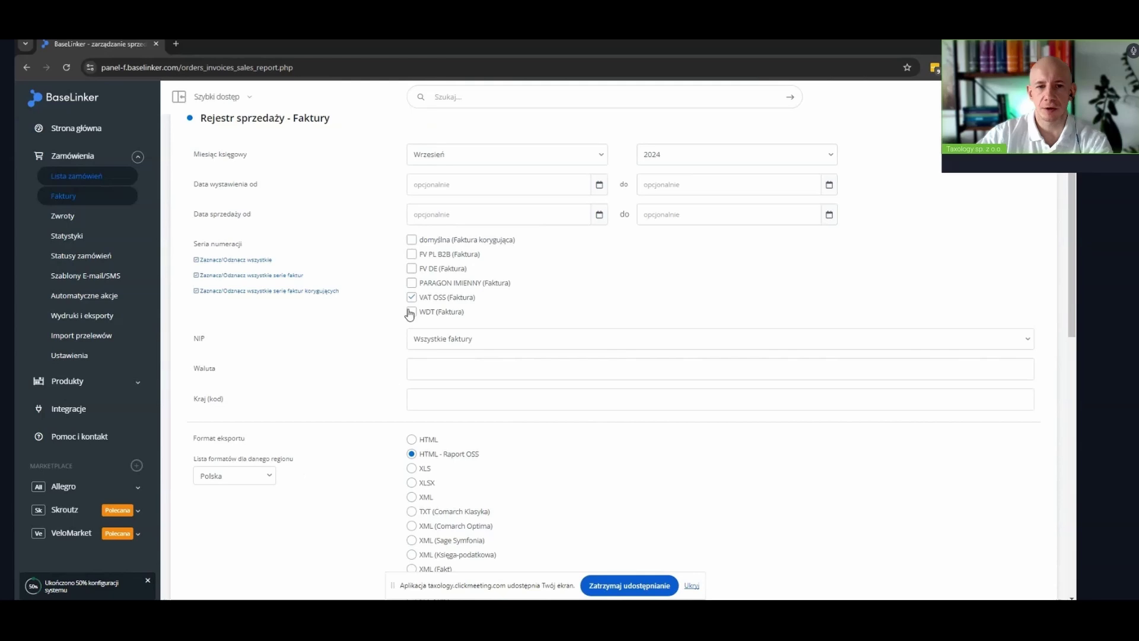
Set the Data wystawienia start date to 01.07.2024
left_click(480, 184)
left_click(426, 208)
left_click(426, 209)
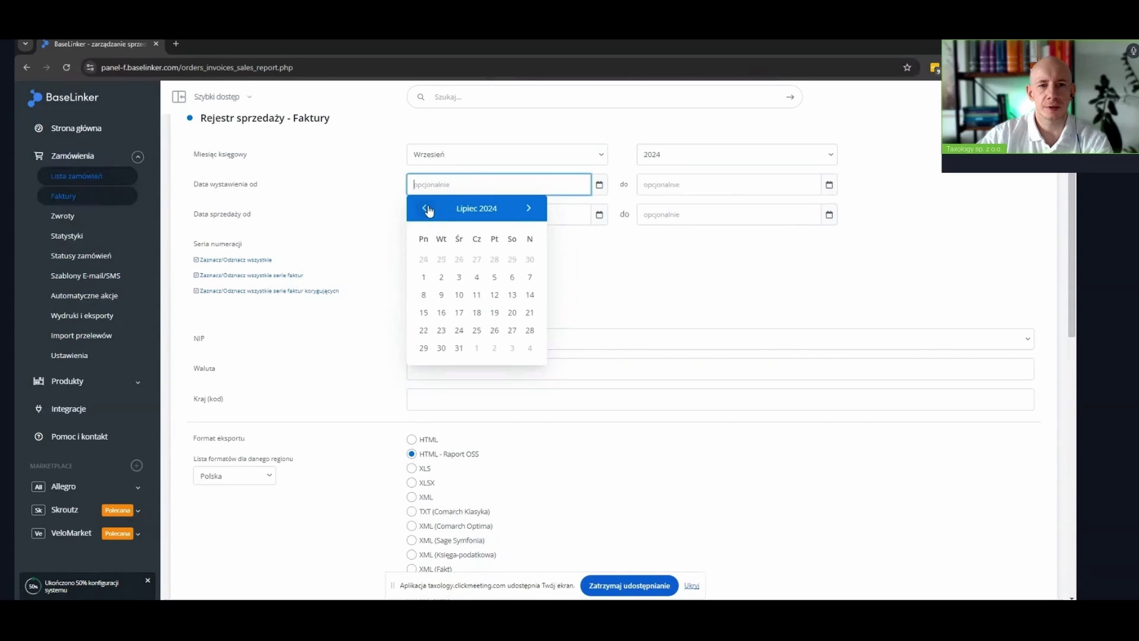
left_click(424, 277)
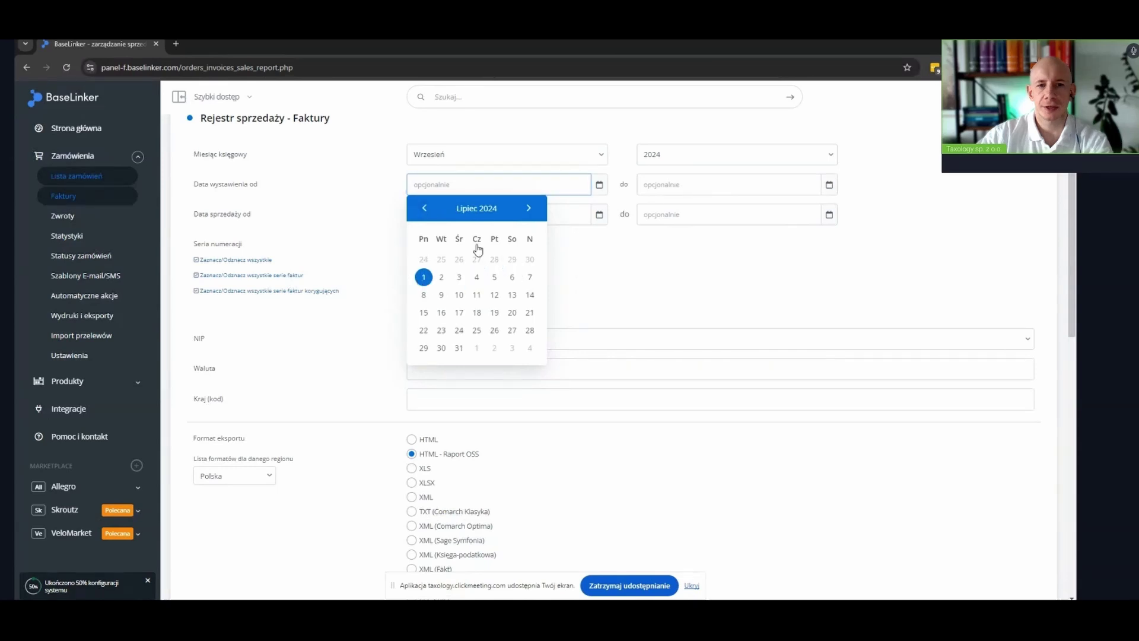
Set the Data wystawienia end date to 30.09.2024
left_click(666, 185)
left_click(655, 208)
left_click(711, 336)
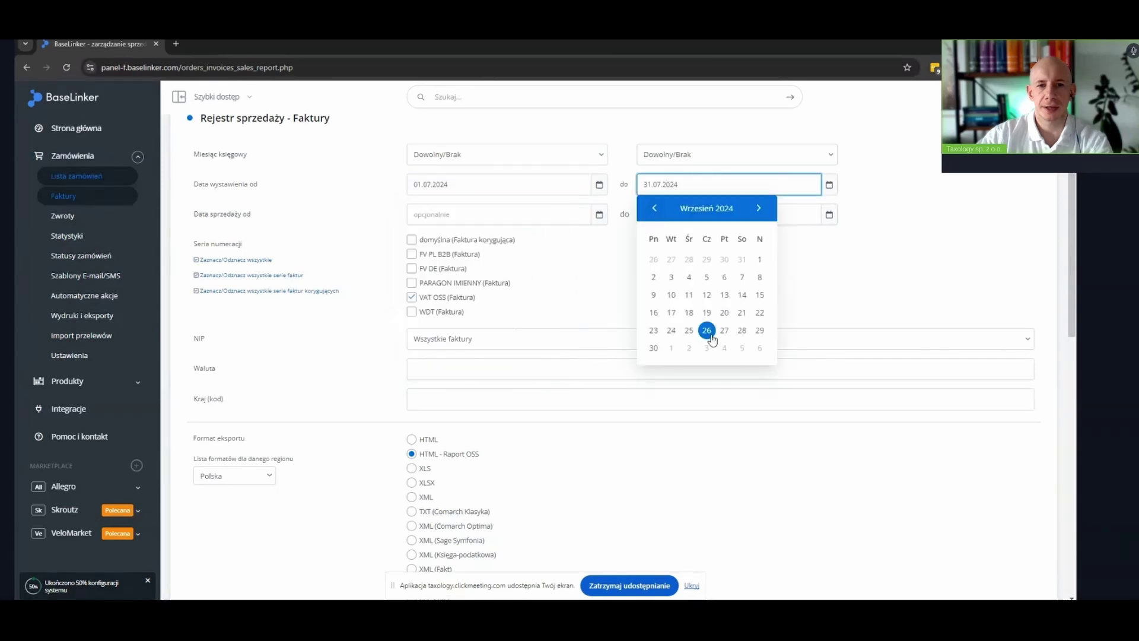
left_click(655, 349)
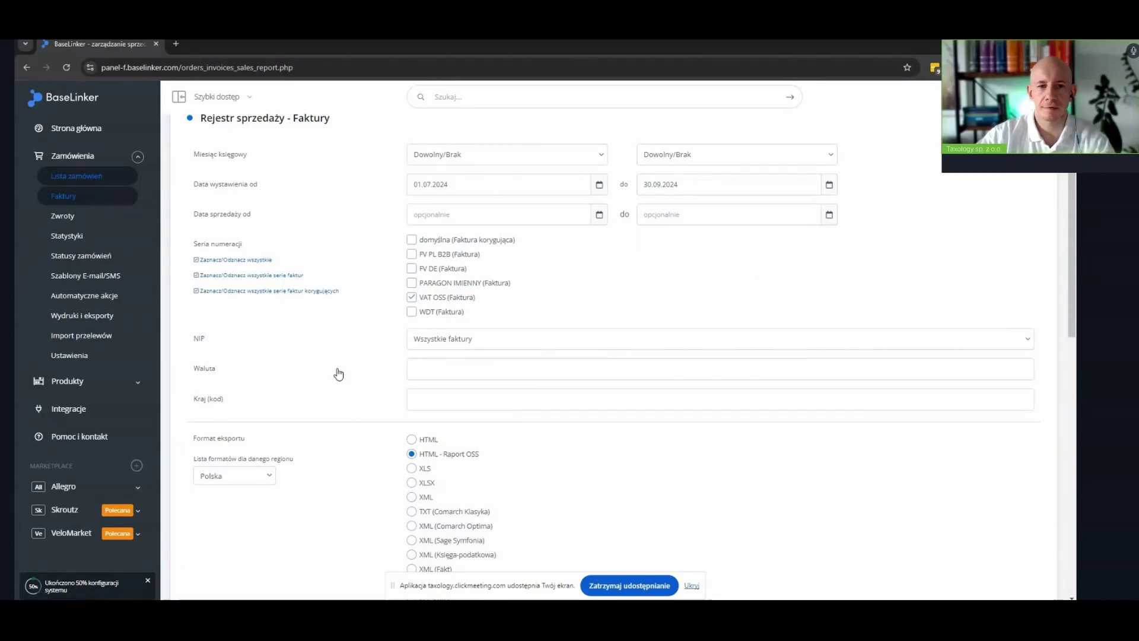
scroll(453, 340, "down", 2)
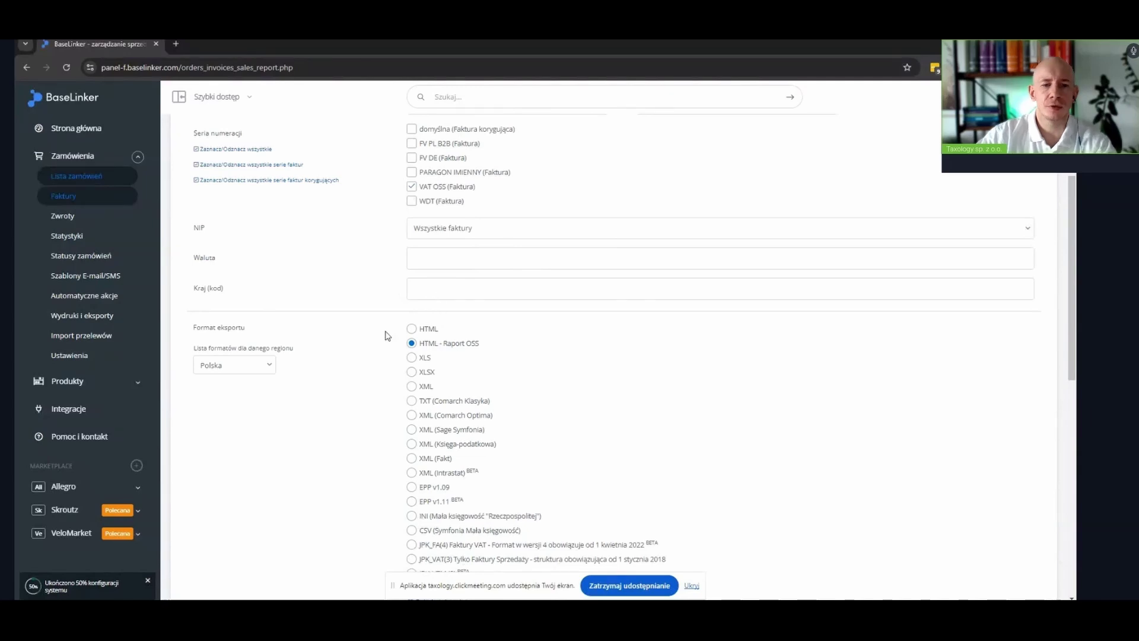
scroll(388, 351, "down", 2)
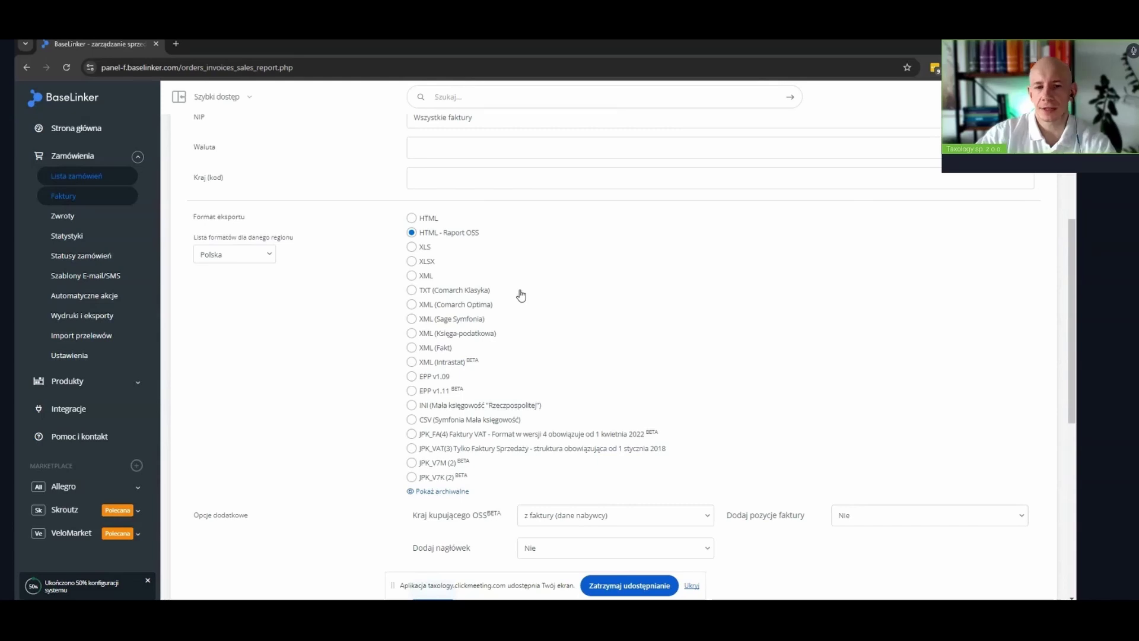
scroll(542, 356, "up", 1)
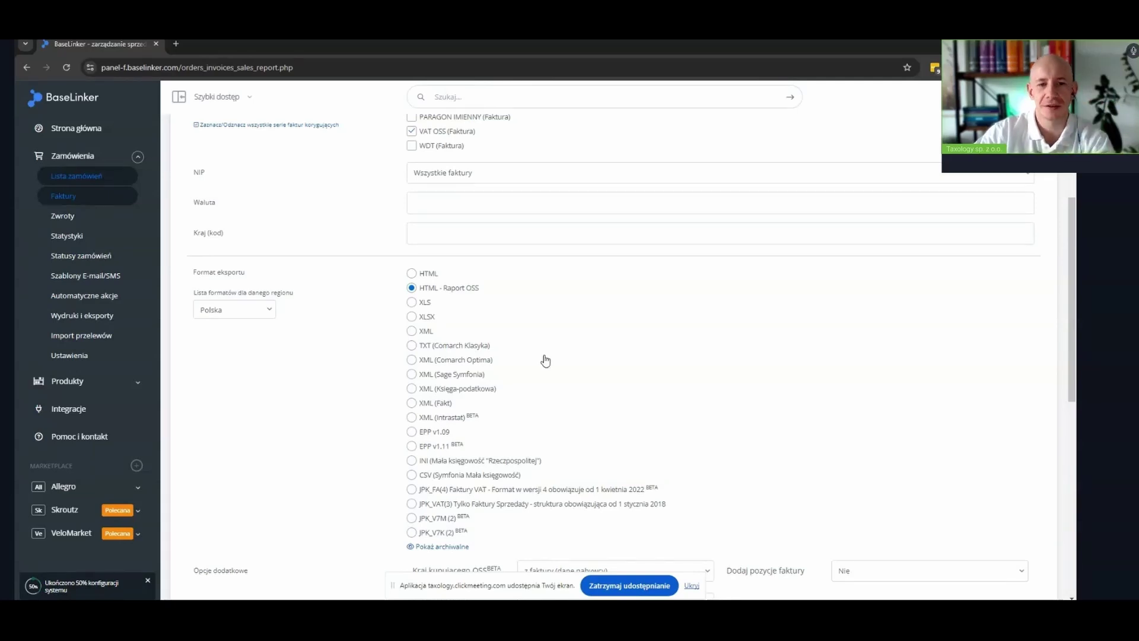
scroll(546, 360, "down", 3)
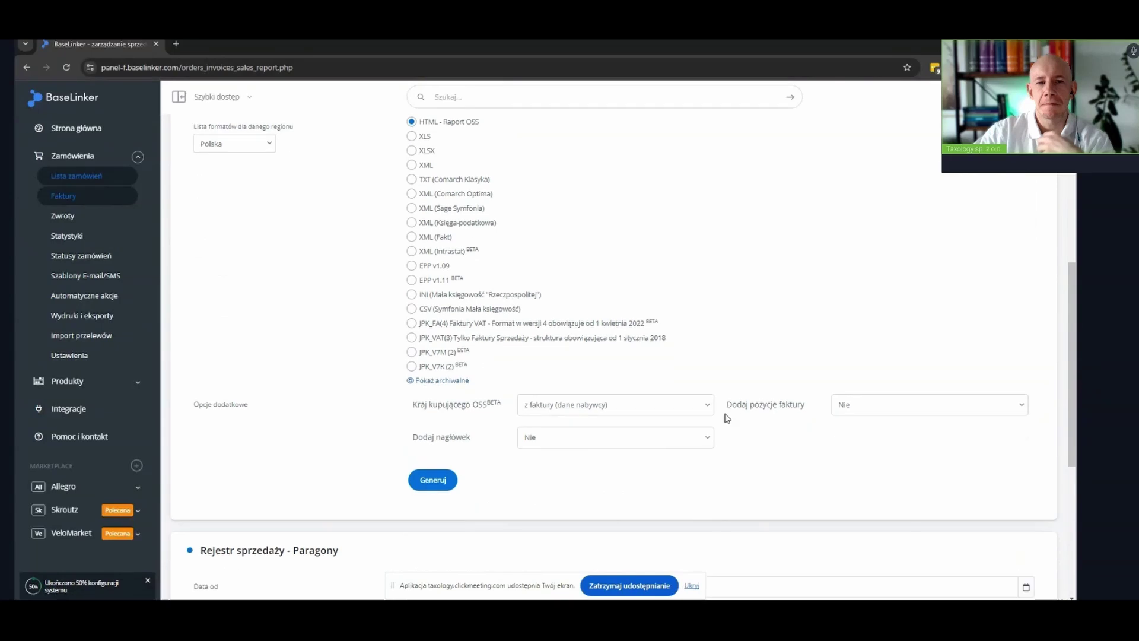
Set Dodaj pozycje faktury to Tak in Opcje dodatkowe
left_click(855, 414)
left_click(860, 435)
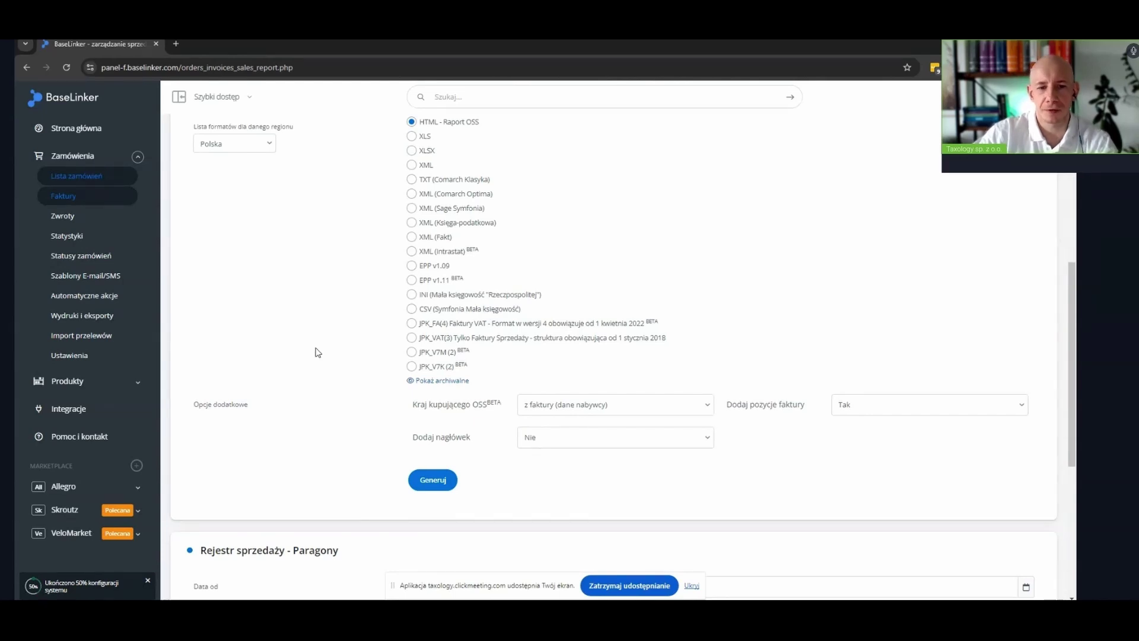
scroll(366, 354, "up", 1)
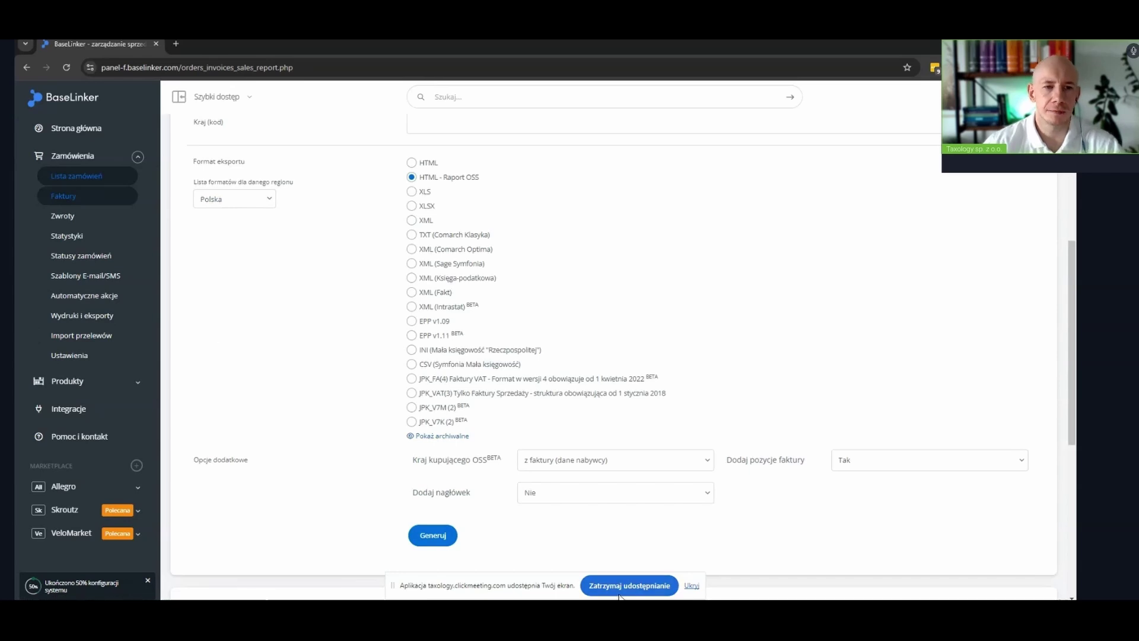
mouse_move(669, 596)
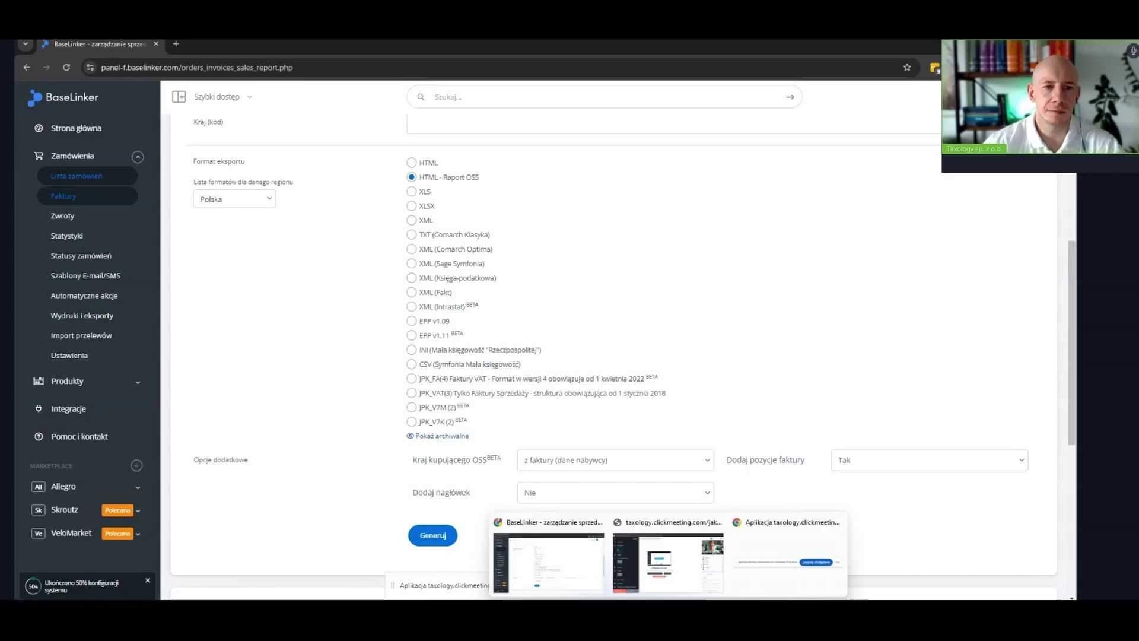